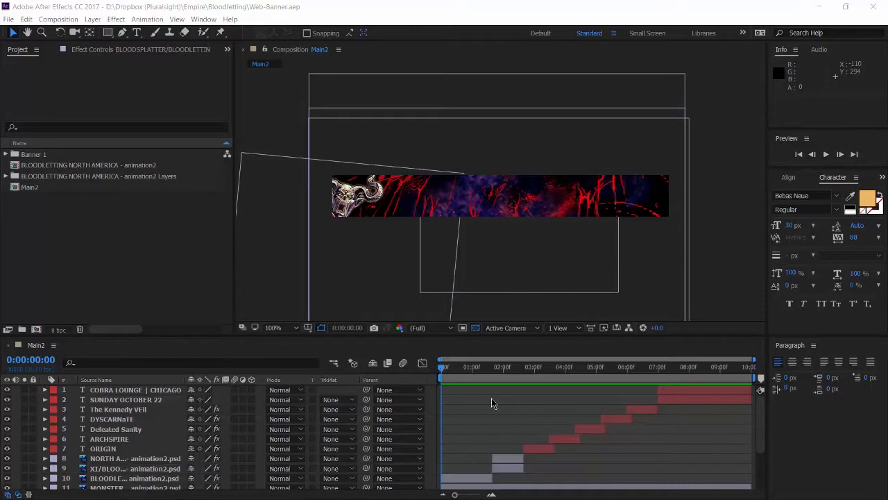
- Play back the finished Main2 banner animation and move the playhead to the NORTH AMERICA XI title
left_click(474, 401)
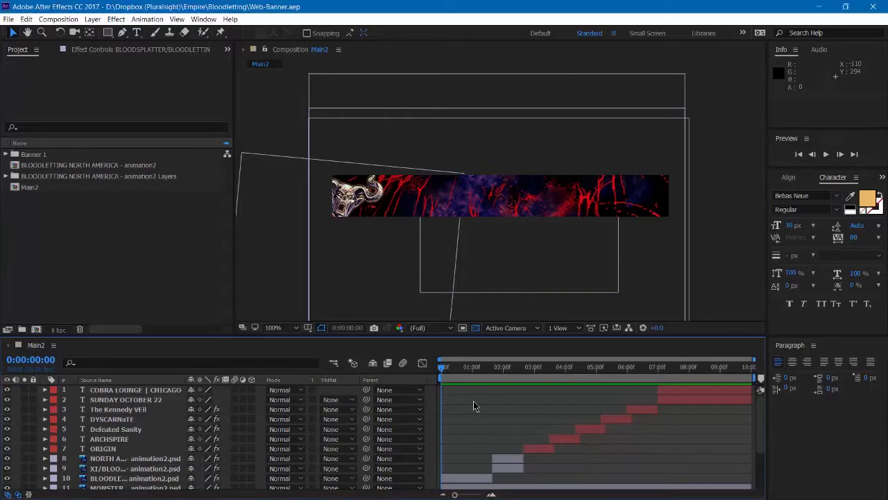
key("space")
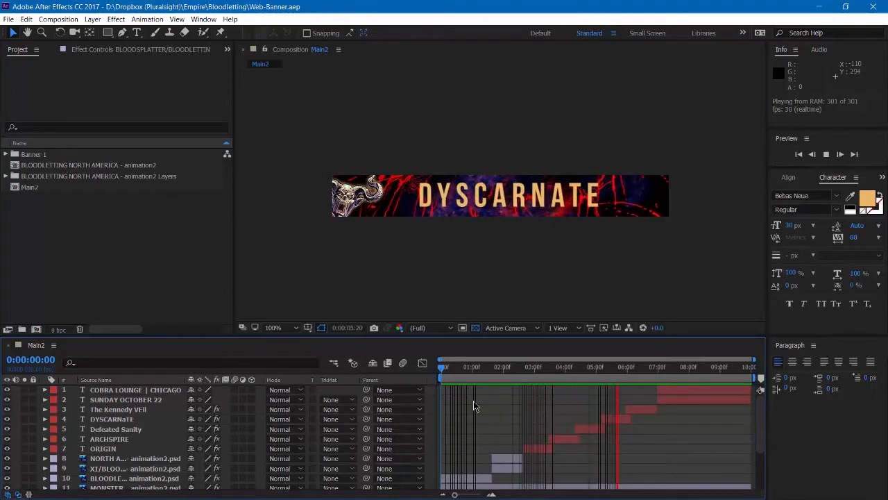
key("space")
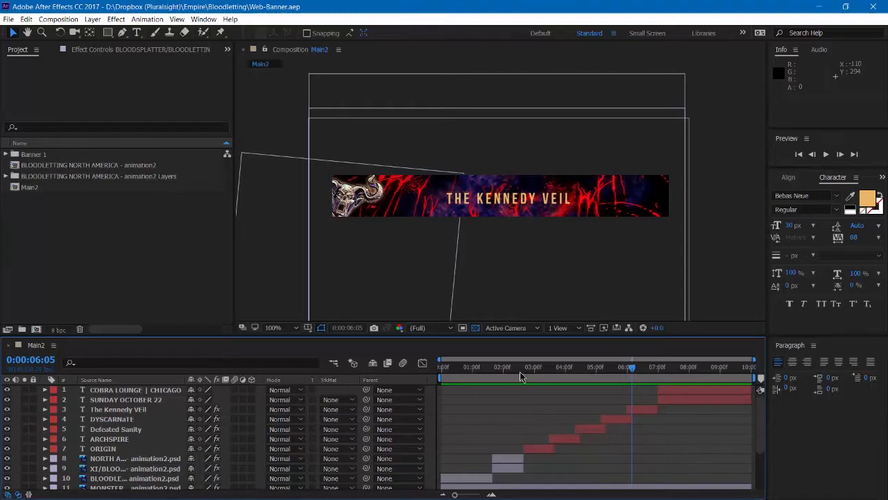
left_click_drag(520, 371, 497, 371)
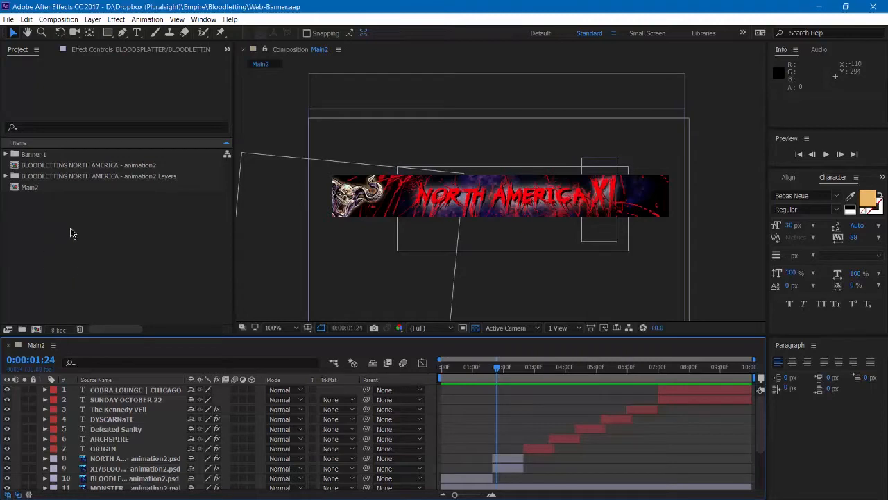
- Create a new 728 × 90 px composition at 30 fps with a duration of 0:00:10:01
left_click(56, 20)
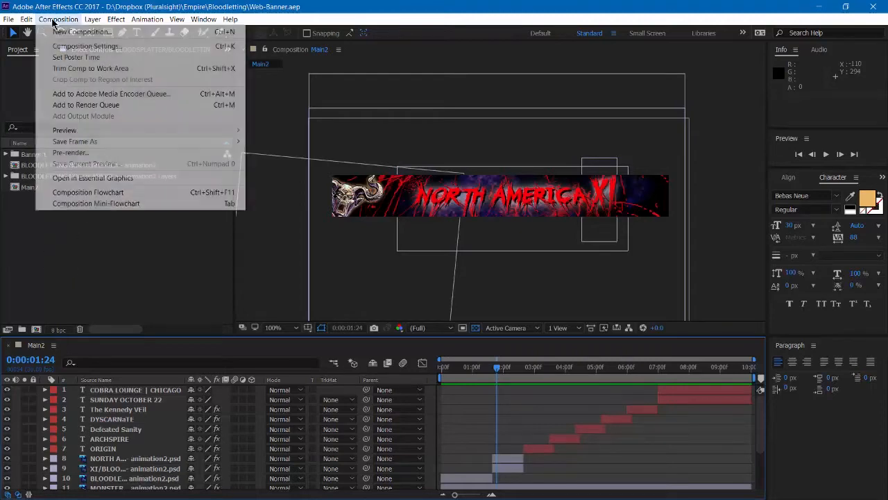
left_click(62, 35)
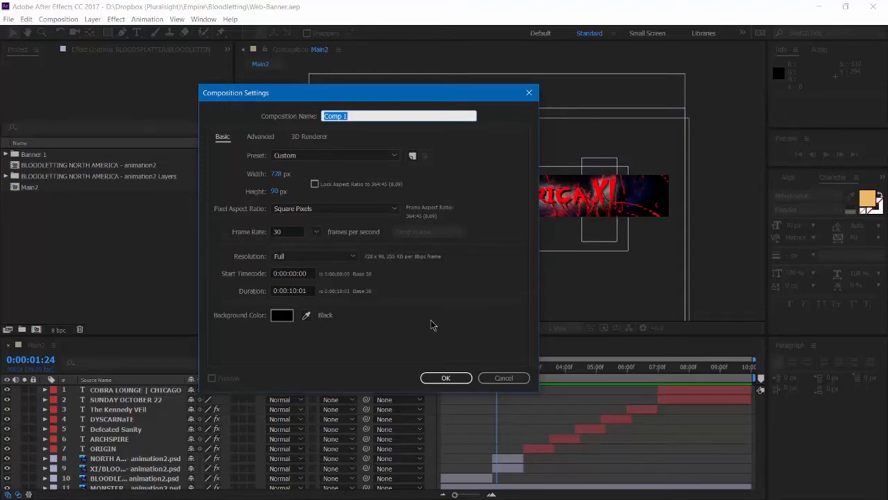
left_click(442, 379)
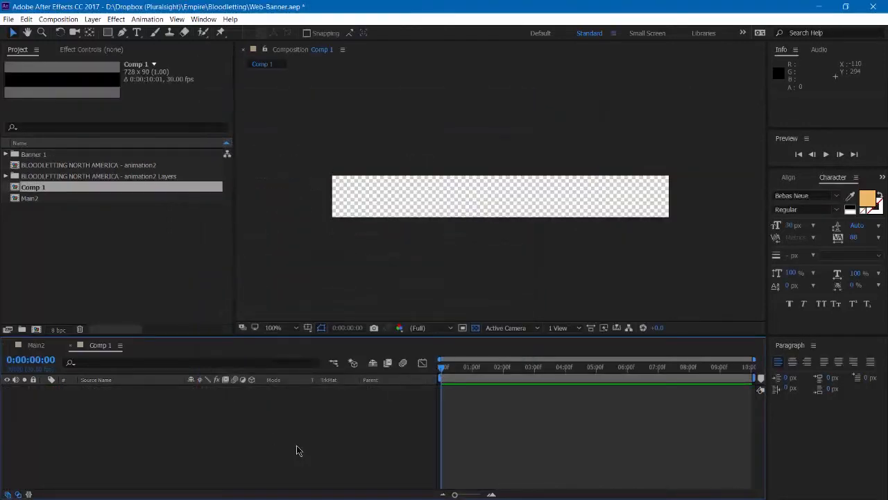
- Import BLOODLETTING NORTH AMERICA - animation2.psd as Composition - Retain Layer Sizes with Editable Layer Styles
right_click(109, 233)
mouse_move(147, 283)
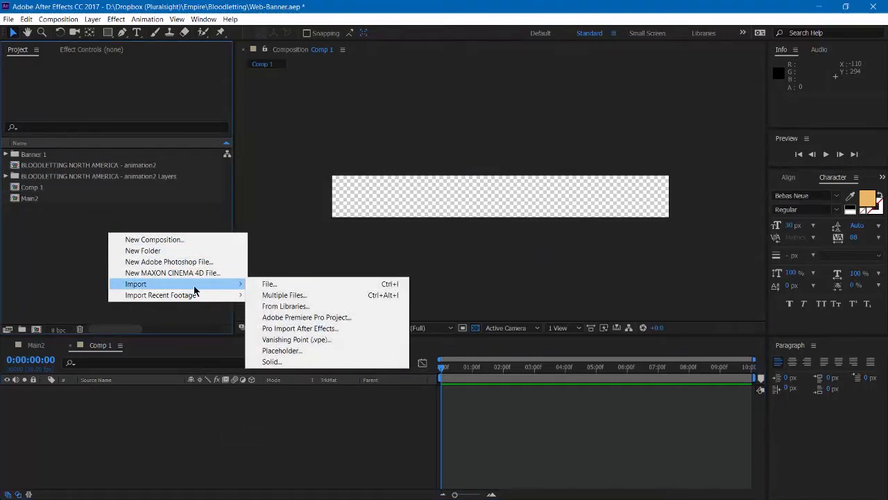
left_click(263, 285)
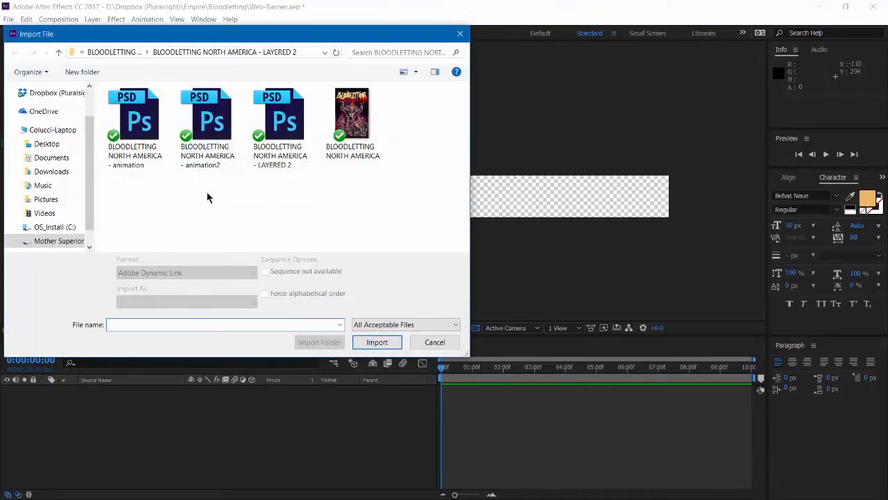
left_click(212, 122)
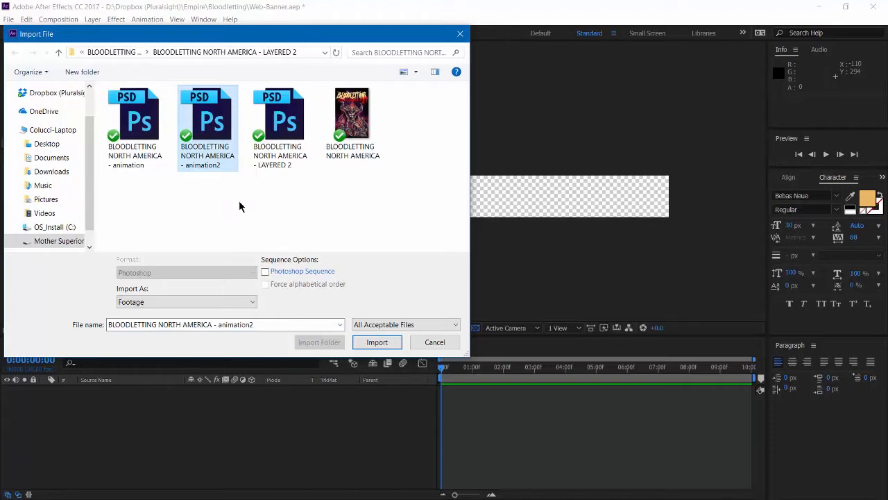
left_click(376, 341)
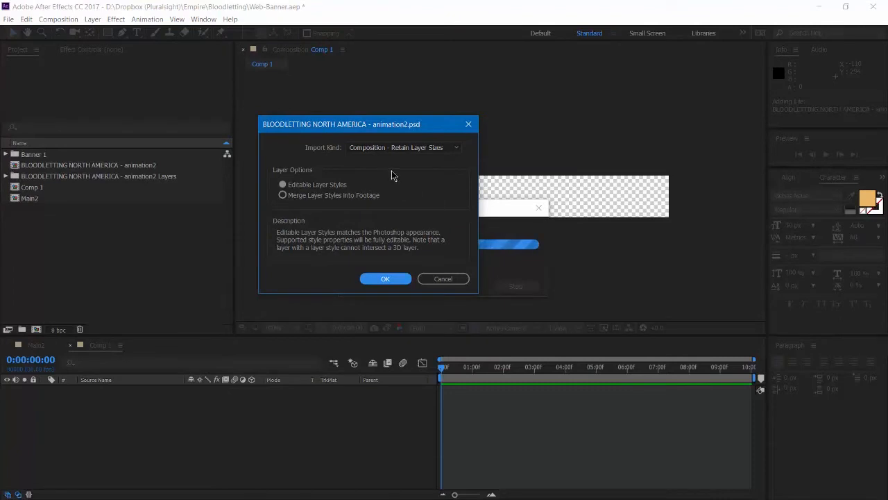
left_click(458, 147)
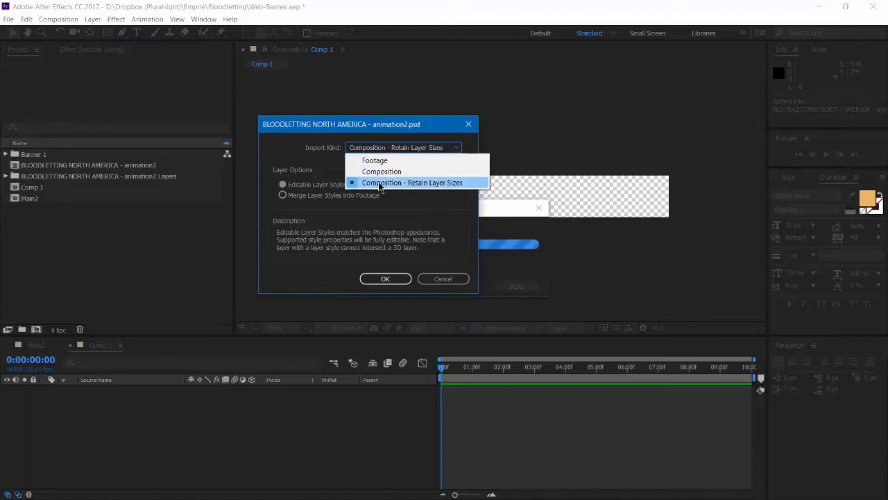
left_click(438, 182)
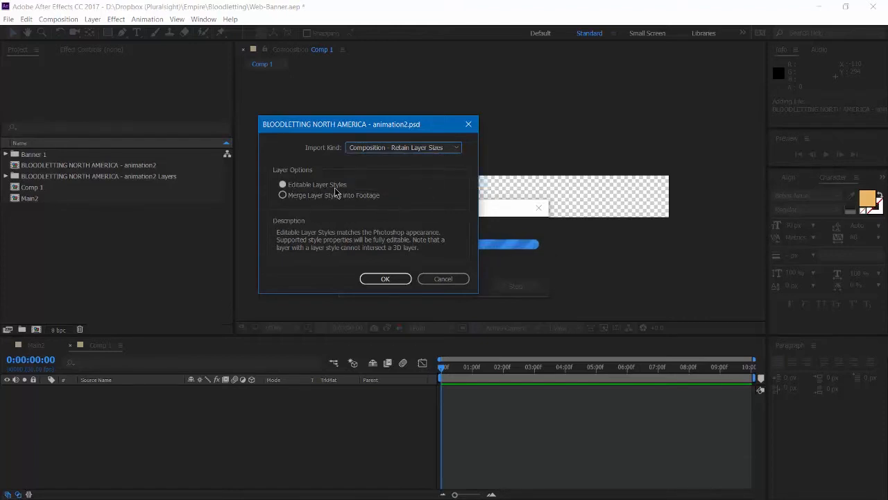
left_click(386, 279)
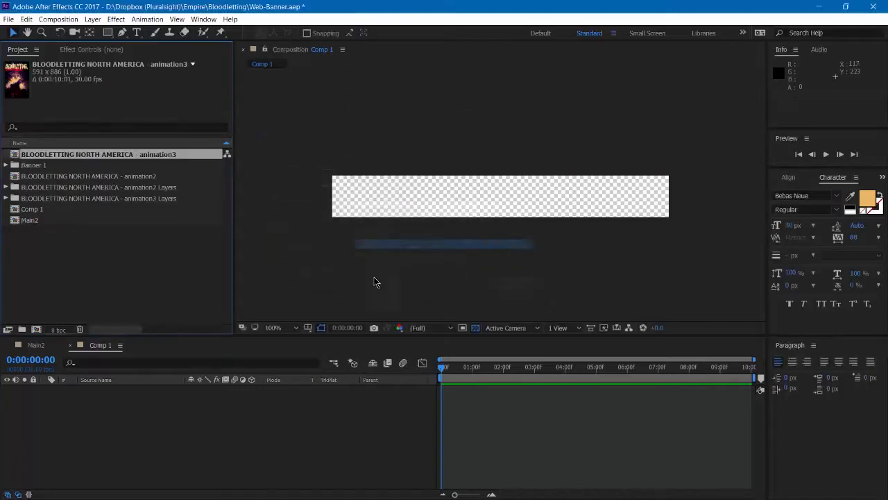
left_click(118, 247)
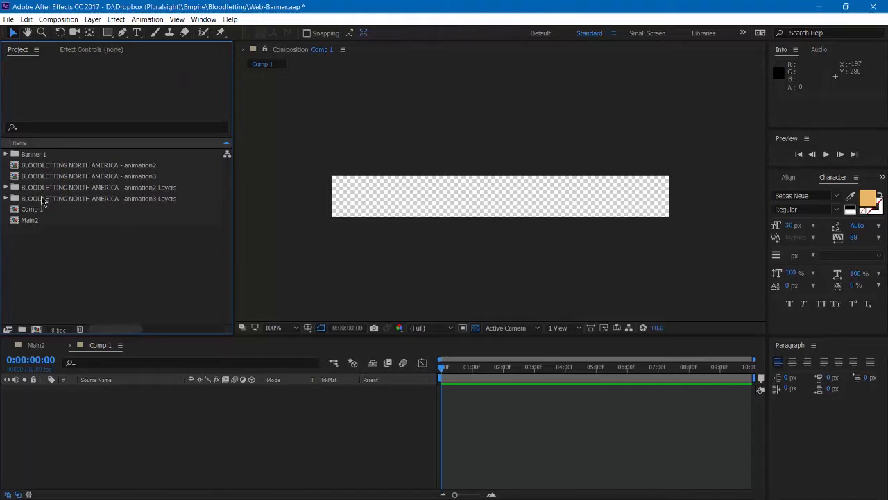
- Check the imported layers folder, then open the BLOODLETTING NORTH AMERICA - animation3 composition and inspect its artwork
left_click(5, 199)
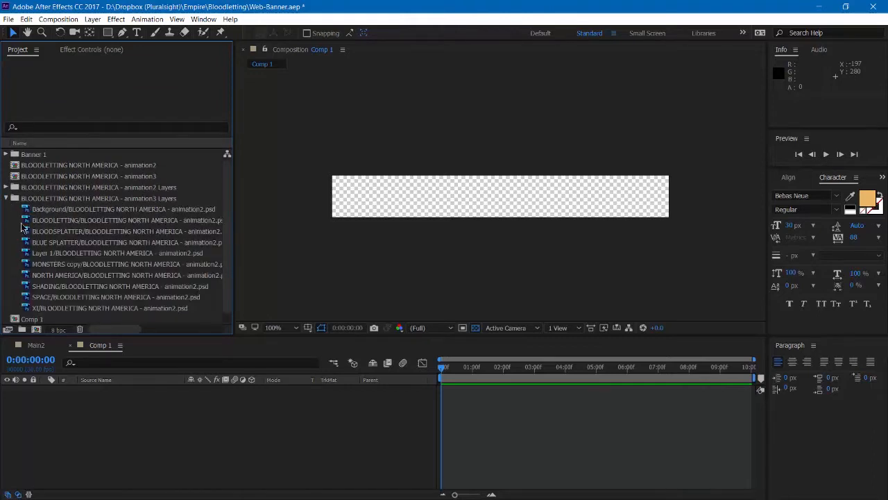
left_click(5, 199)
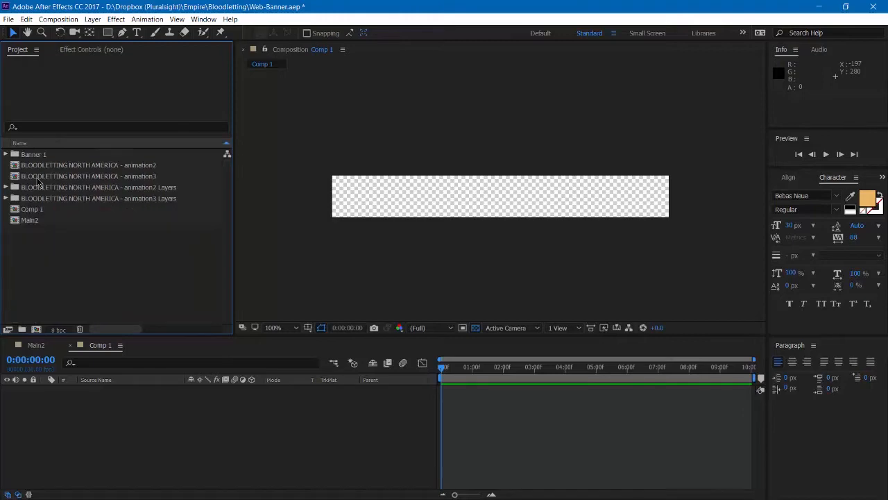
double_click(39, 177)
key("comma")
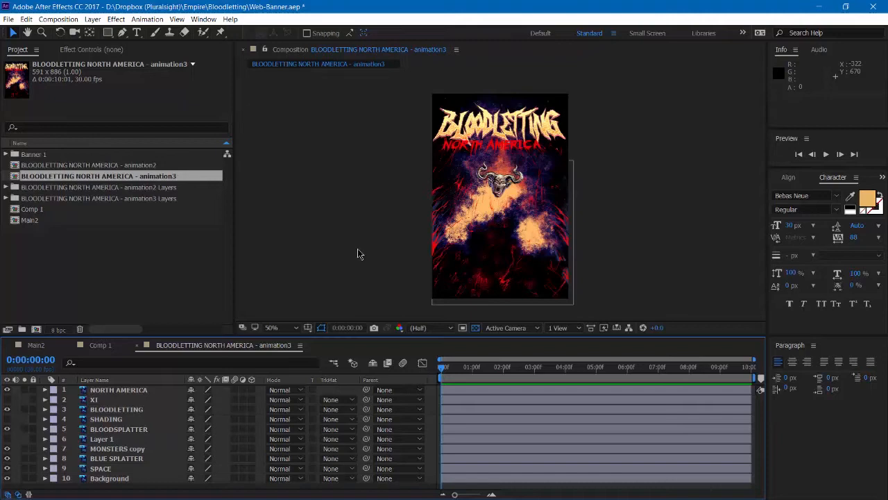
scroll(497, 180, "up", 4)
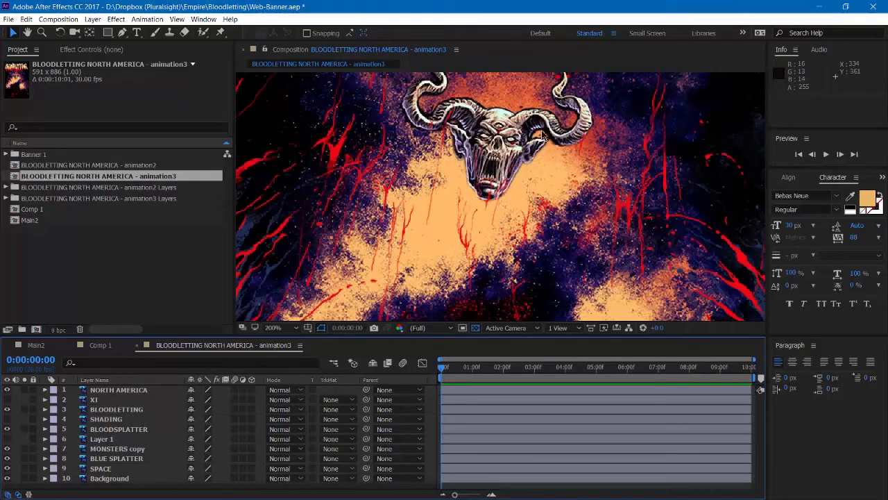
scroll(543, 137, "down", 5)
scroll(491, 180, "up", 2)
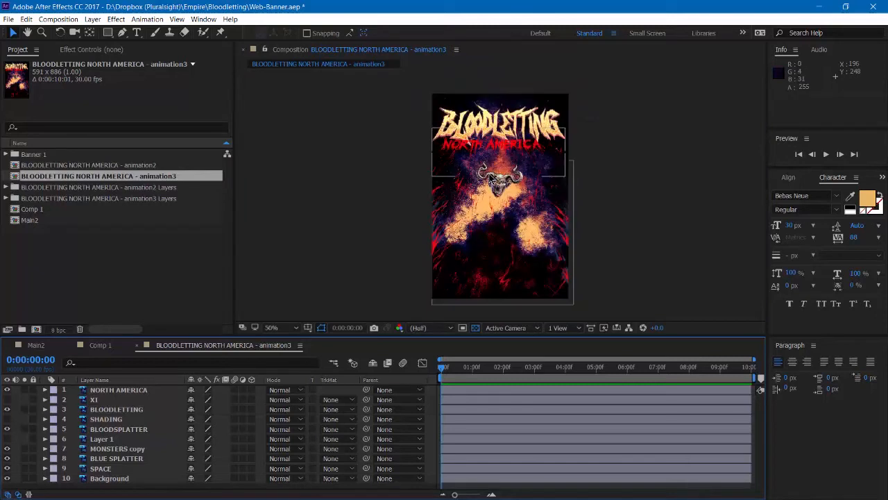
- Check the XI layer's artwork, then hide the BLOODSPLATTER, BLOODLETTING, XI and NORTH AMERICA layers
left_click(8, 401)
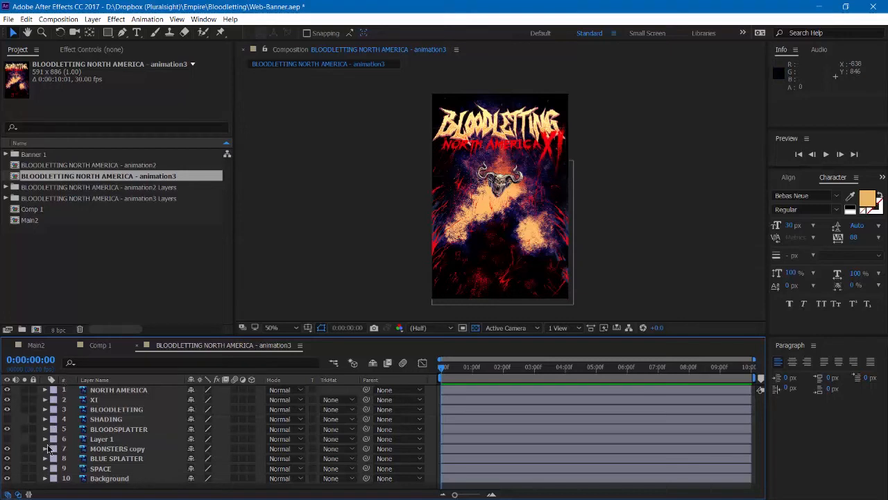
left_click(7, 429)
left_click(7, 429)
left_click(7, 429)
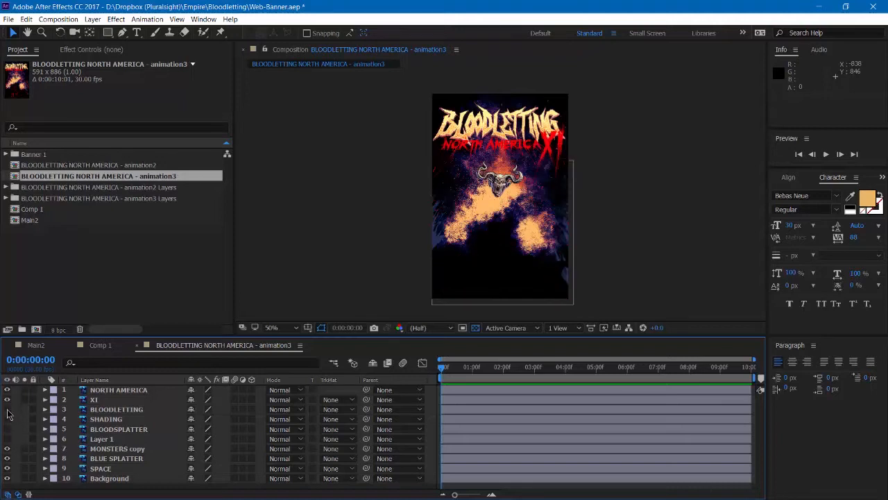
left_click(8, 409)
left_click(7, 400)
left_click(8, 390)
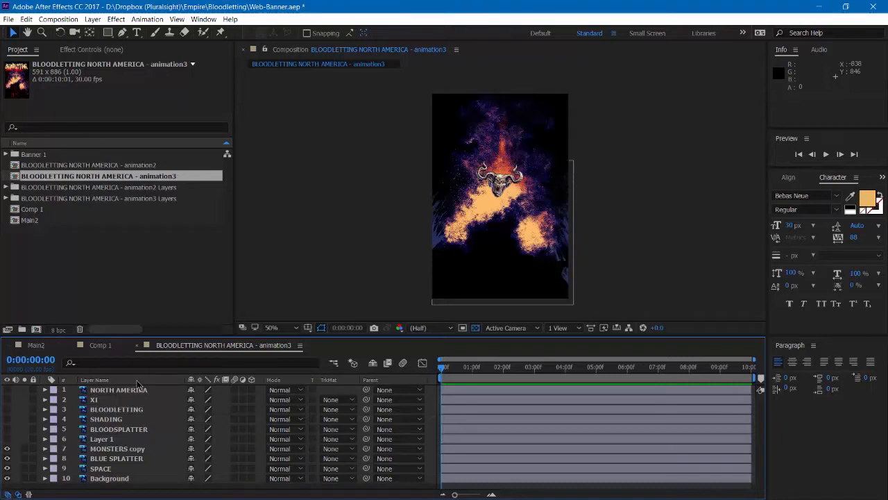
- Rename Comp 1 as Main and close the Main2 timeline
left_click(33, 214)
key("Return")
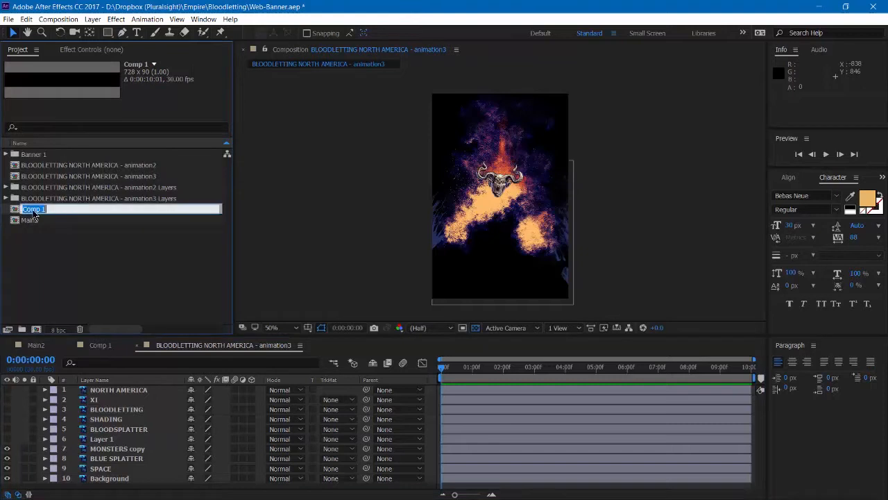
type("Main")
key("Return")
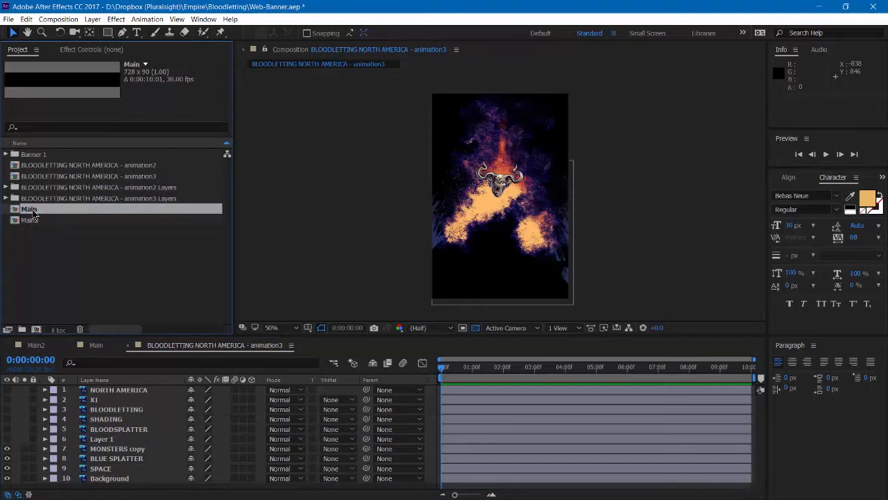
left_click(66, 269)
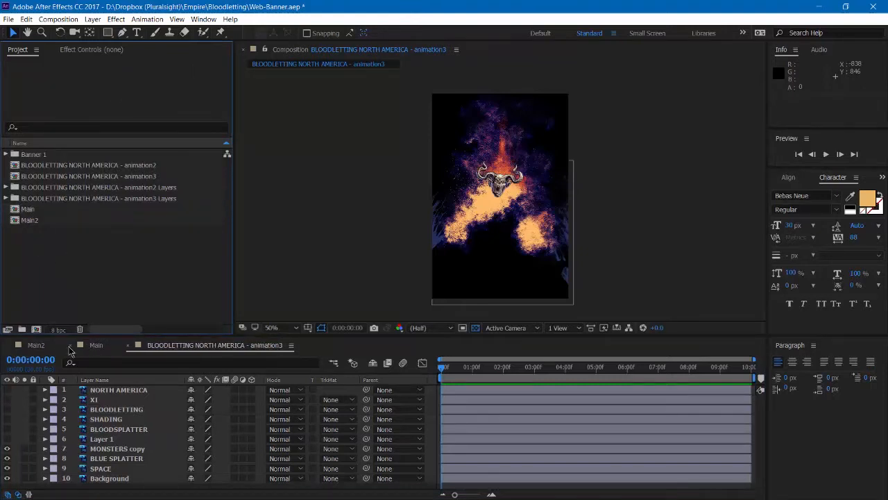
left_click(9, 345)
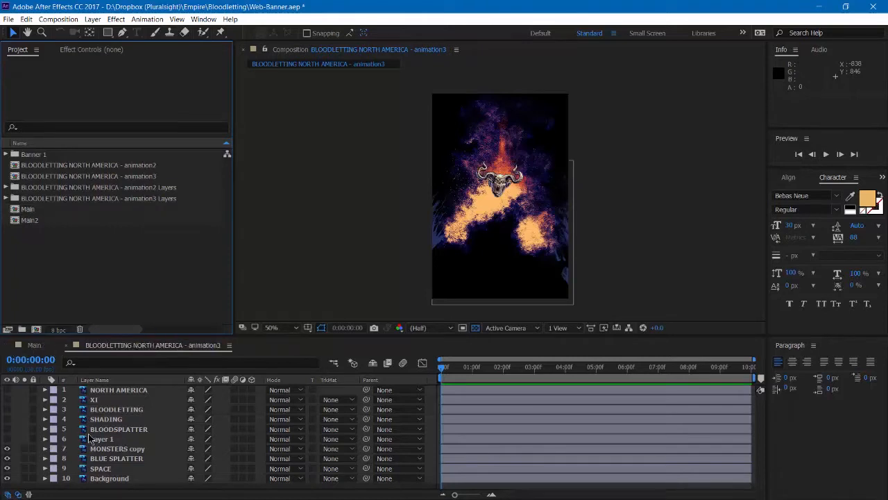
- Hide the MONSTERS copy layer and copy the BLUE SPLATTER, SPACE and Background layers into the Main composition
left_click(7, 449)
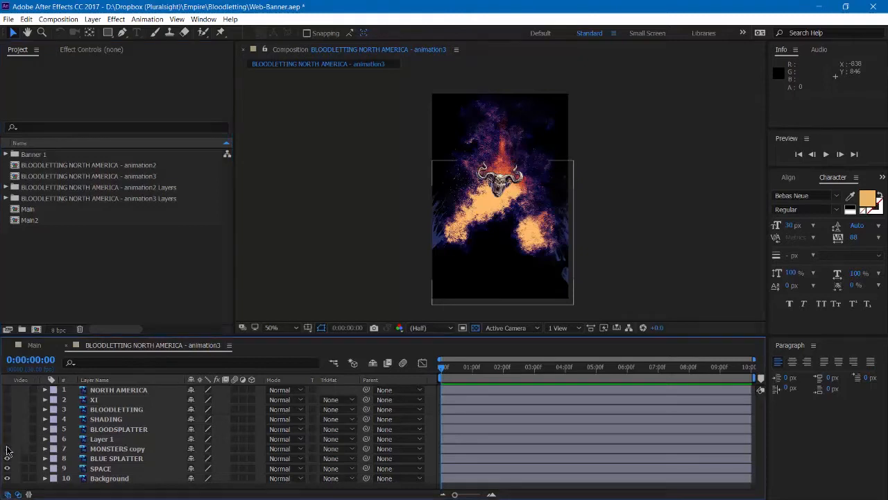
left_click(107, 458)
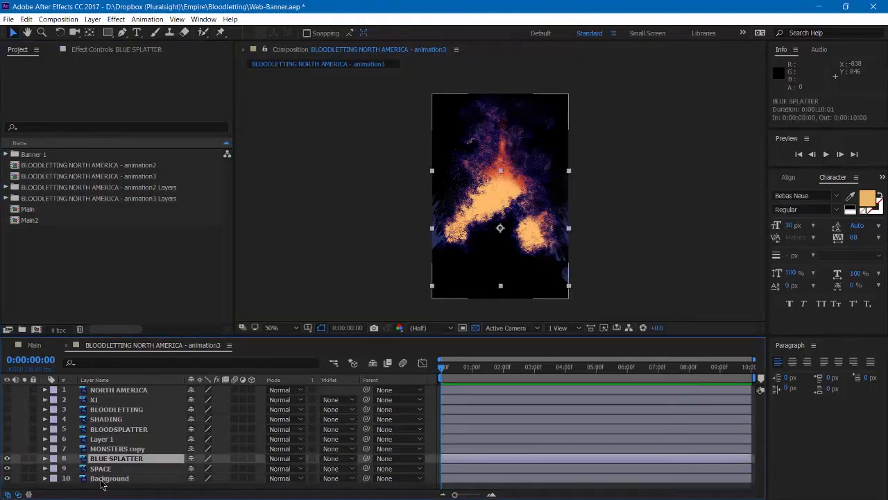
left_click(109, 478, "shift")
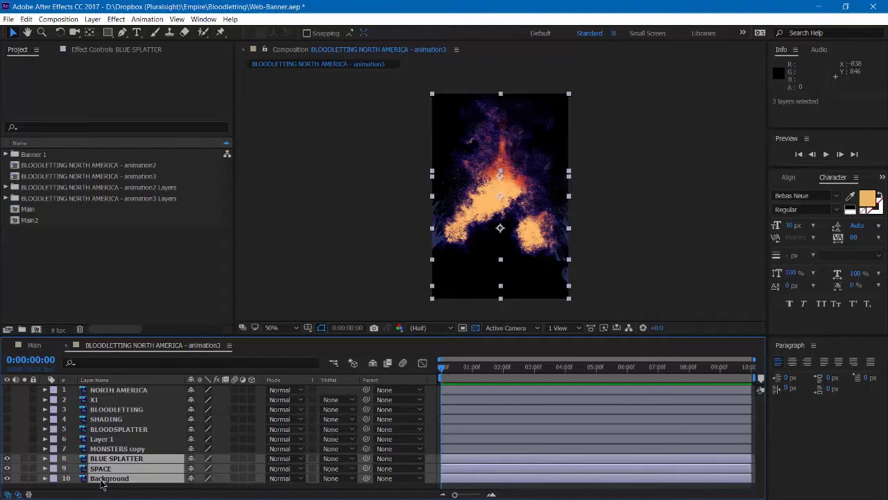
key("ctrl+c")
left_click(28, 344)
key("ctrl+v")
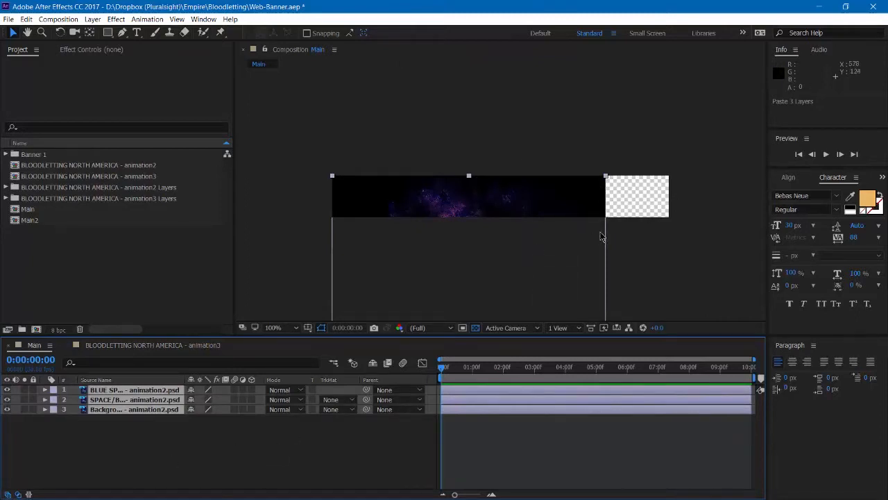
- Center the three pasted layers over the banner and stretch them horizontally past both of its side edges
left_click_drag(539, 277, 573, 265)
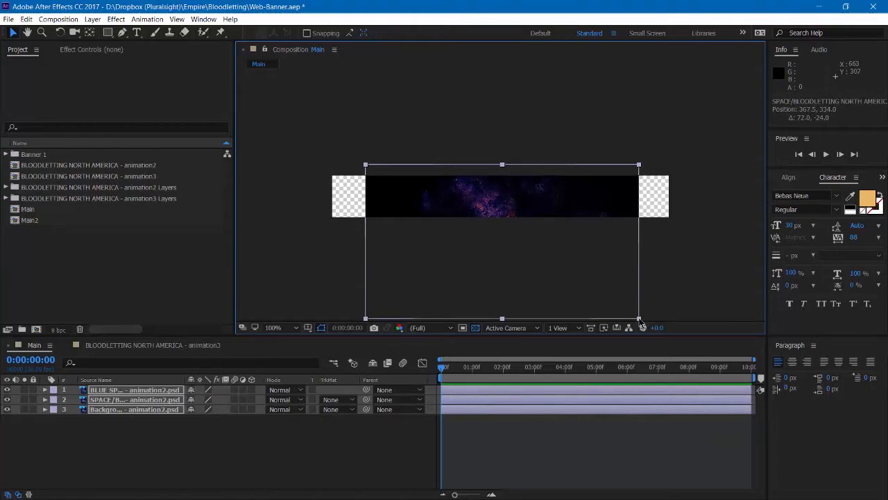
left_click_drag(641, 324, 677, 319)
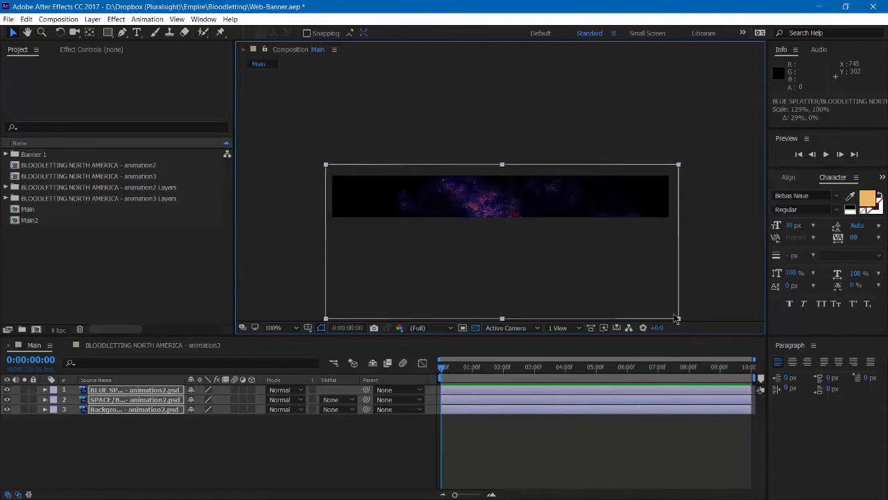
left_click_drag(630, 294, 628, 294)
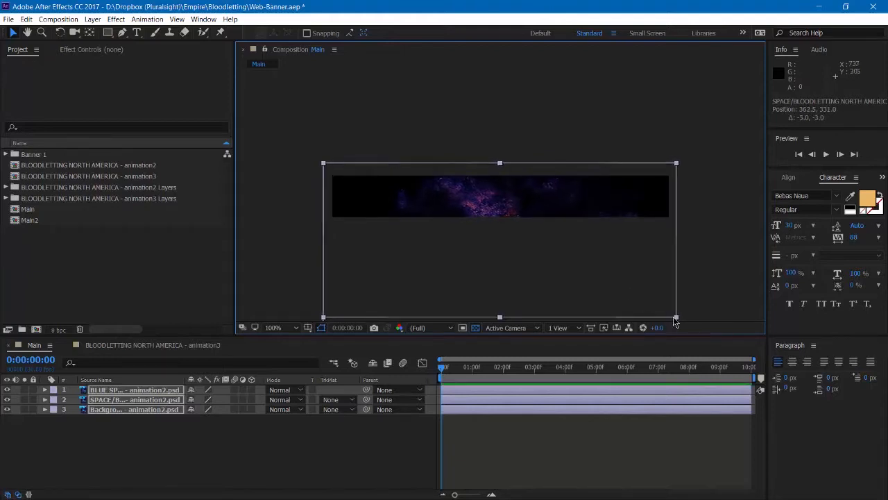
left_click_drag(678, 323, 694, 320)
left_click_drag(657, 281, 655, 279)
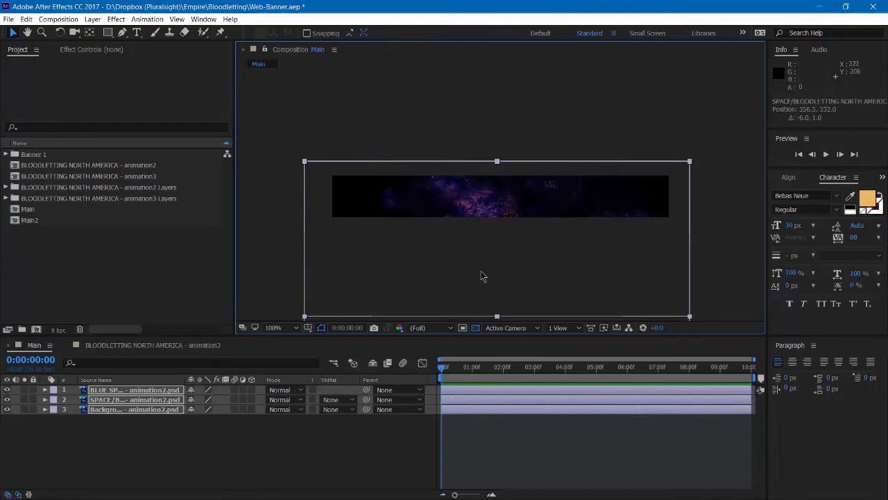
- Reposition the three stretched background layers over the banner, placing the SPACE layer at about 369.5, 350
left_click_drag(478, 262, 487, 281)
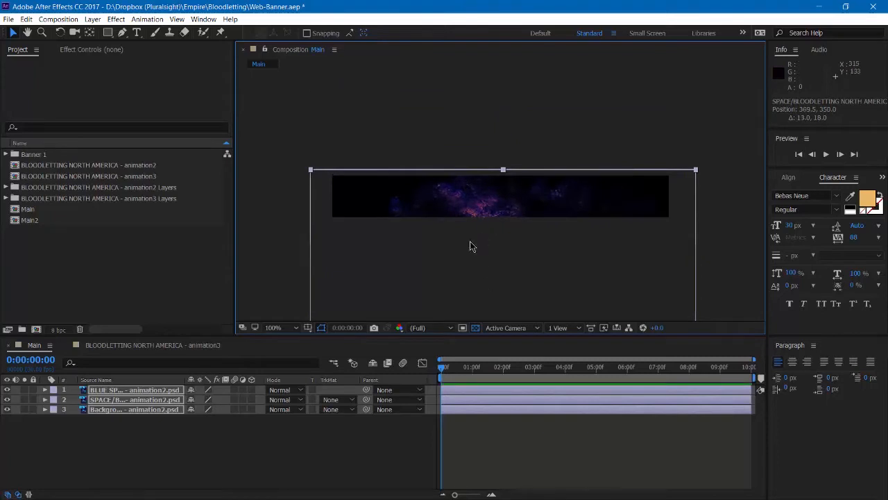
left_click(314, 467)
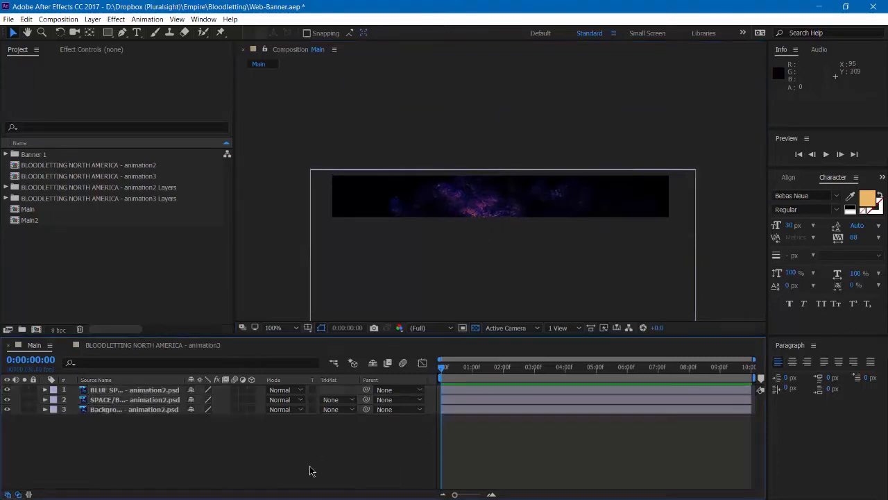
left_click(479, 300)
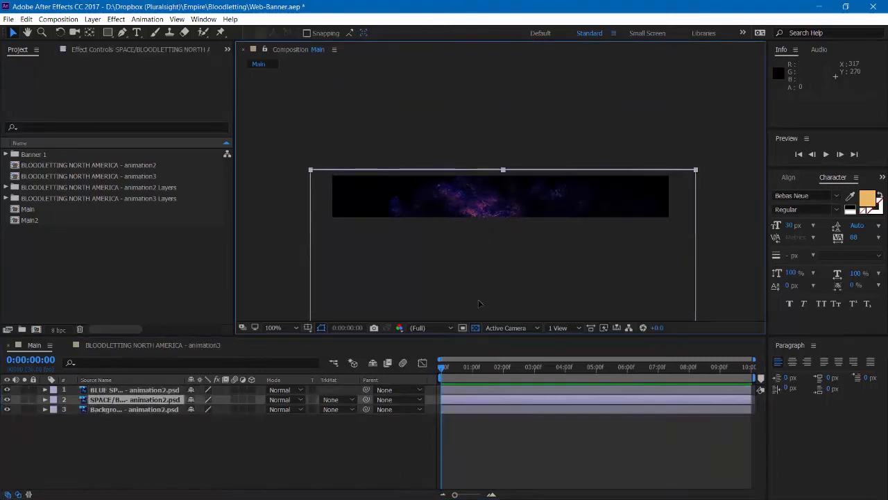
left_click_drag(479, 301, 478, 300)
left_click(105, 439)
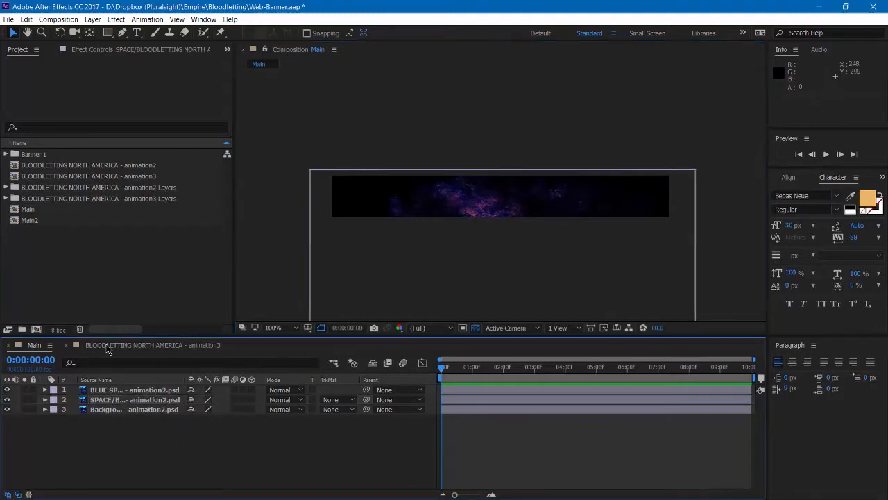
- In the BLOODLETTING NORTH AMERICA - animation3 composition, hide BLUE SPLATTER, SPACE and Background and show the MONSTERS copy layer
left_click(109, 346)
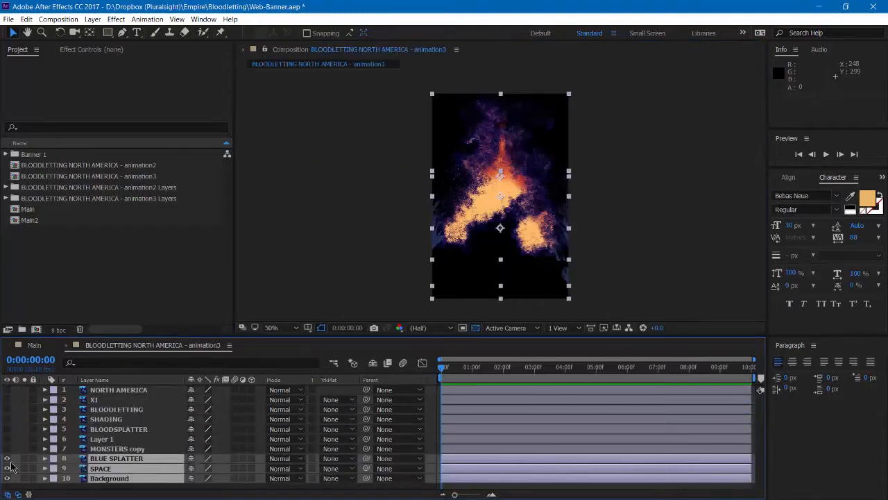
left_click_drag(6, 459, 6, 478)
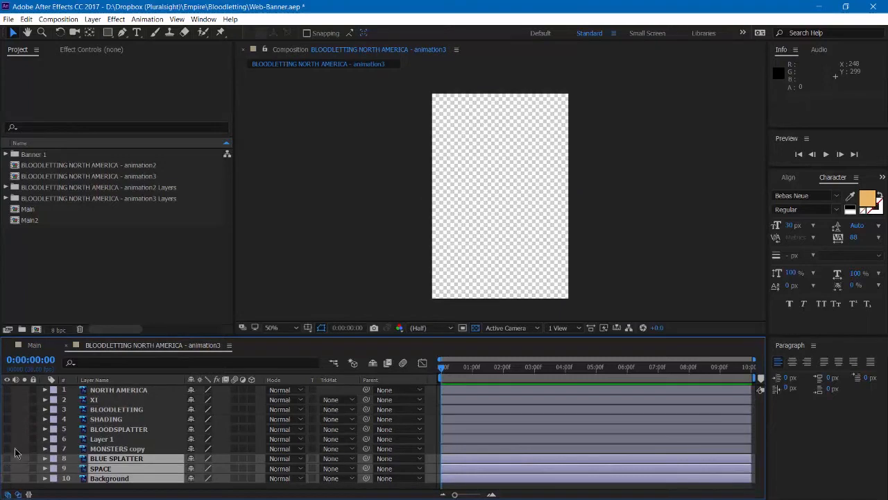
left_click(7, 449)
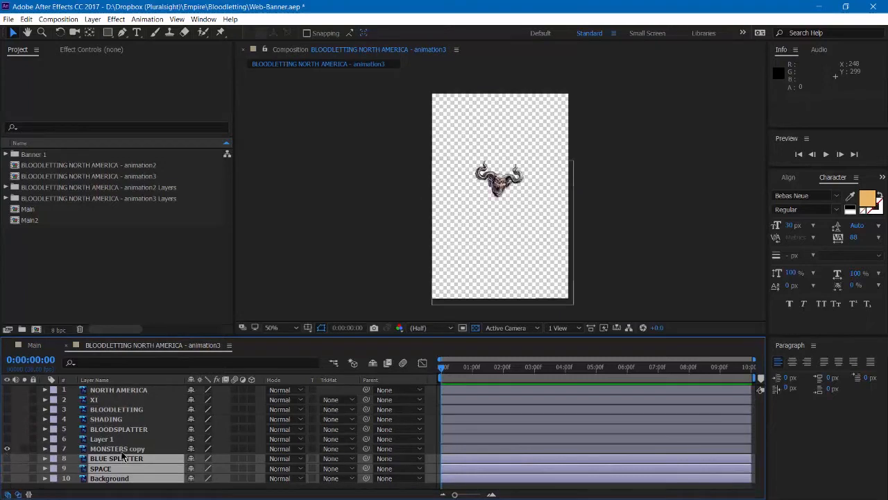
- Copy the MONSTERS copy layer into the Main composition
left_click(120, 450)
key("ctrl+c")
left_click(34, 345)
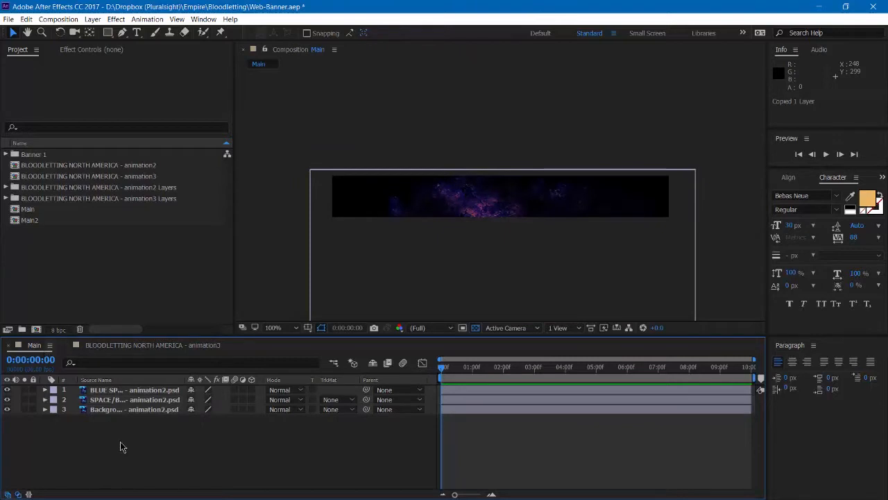
key("ctrl+v")
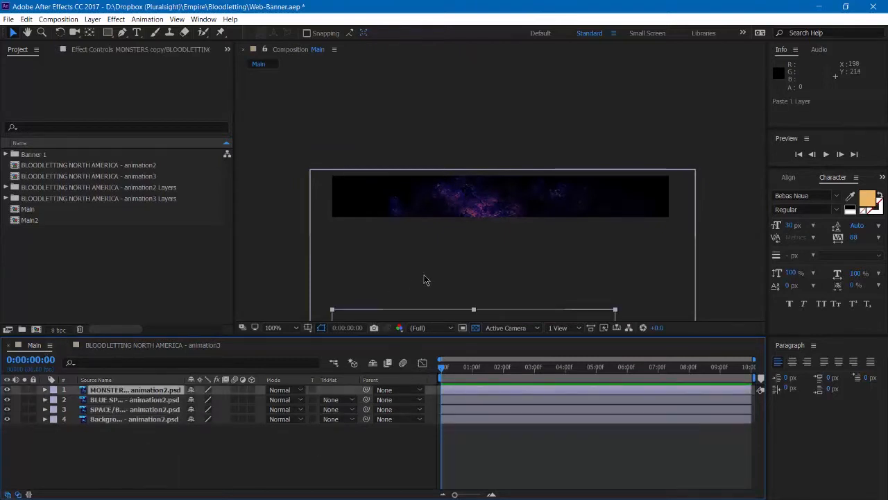
- Move the horned monster head to the banner's left end at about 54, 212 and scale it down to about 75%
left_click_drag(377, 316, 398, 159)
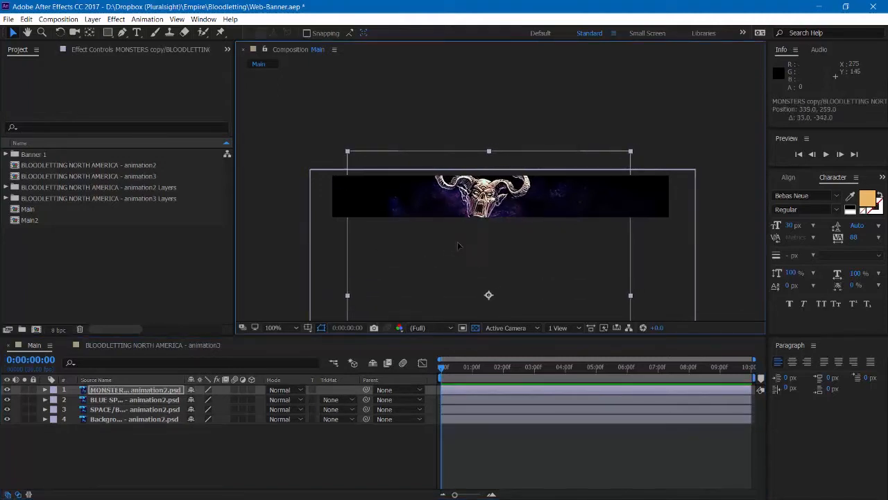
left_click_drag(458, 245, 333, 244)
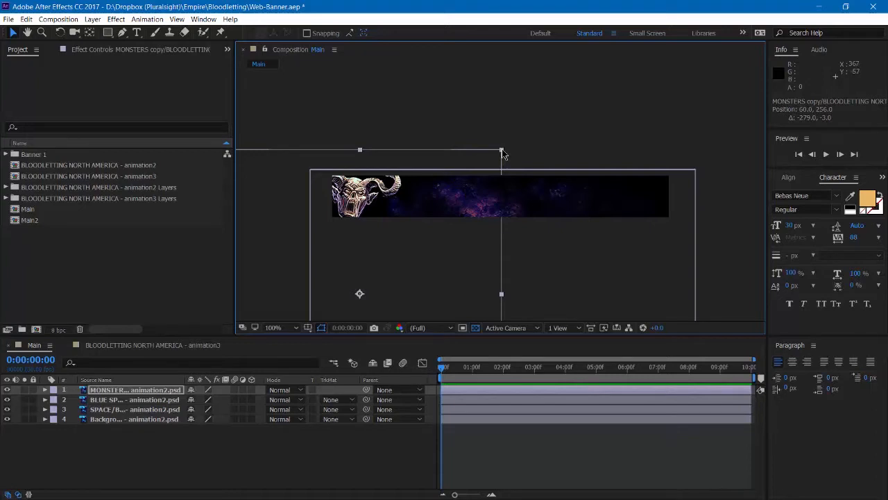
left_click_drag(503, 152, 480, 157)
left_click_drag(436, 261, 434, 250)
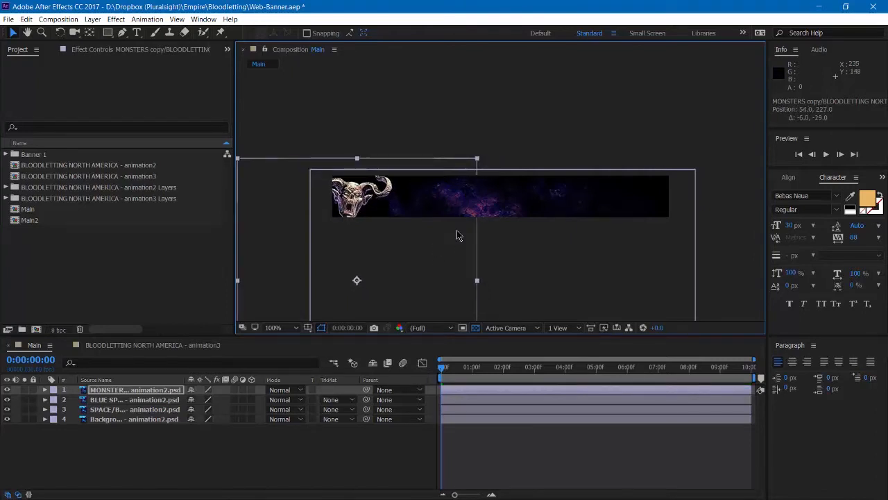
left_click_drag(477, 159, 465, 165)
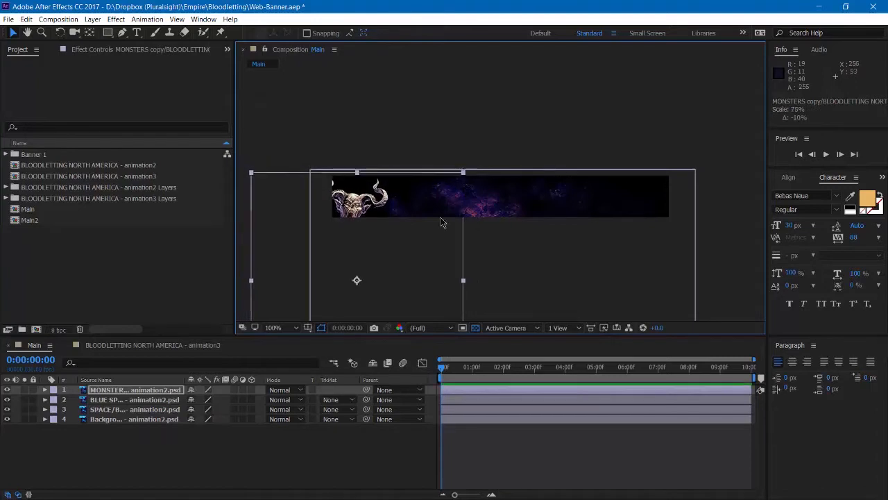
left_click_drag(426, 259, 425, 252)
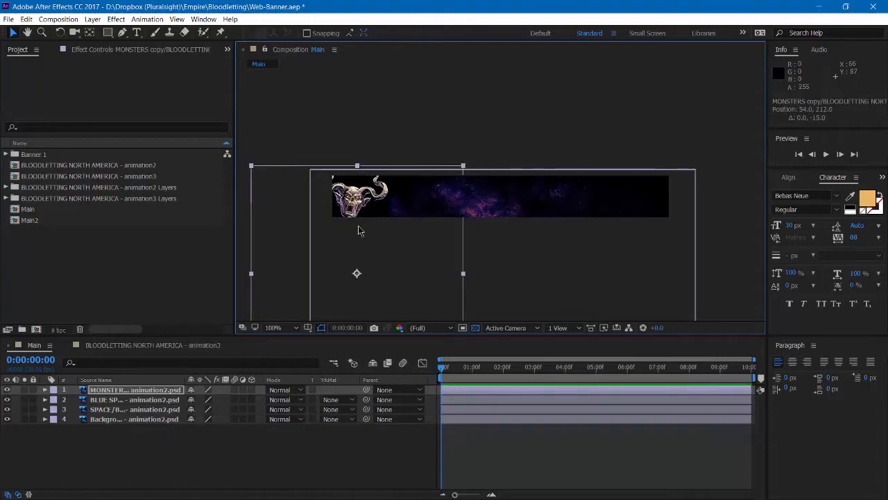
- Move the monster layer's anchor point onto the monster's face and scale the layer down to about 70%
left_click(90, 32)
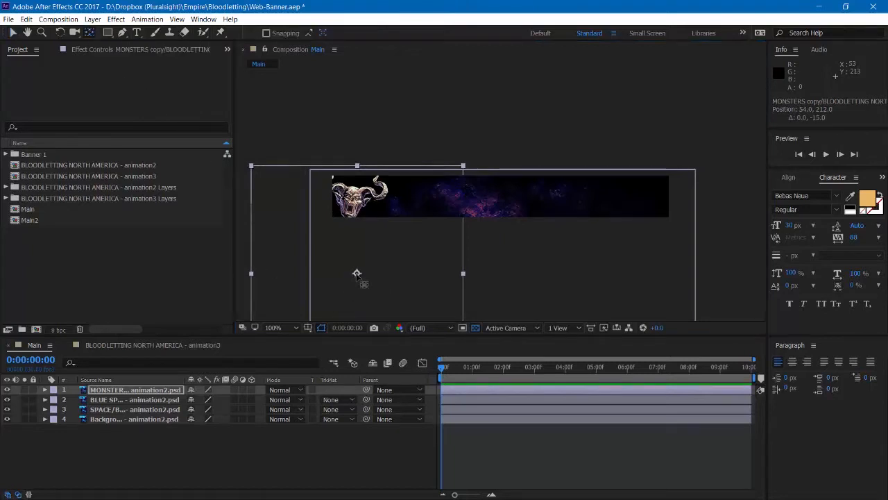
left_click_drag(357, 273, 350, 200)
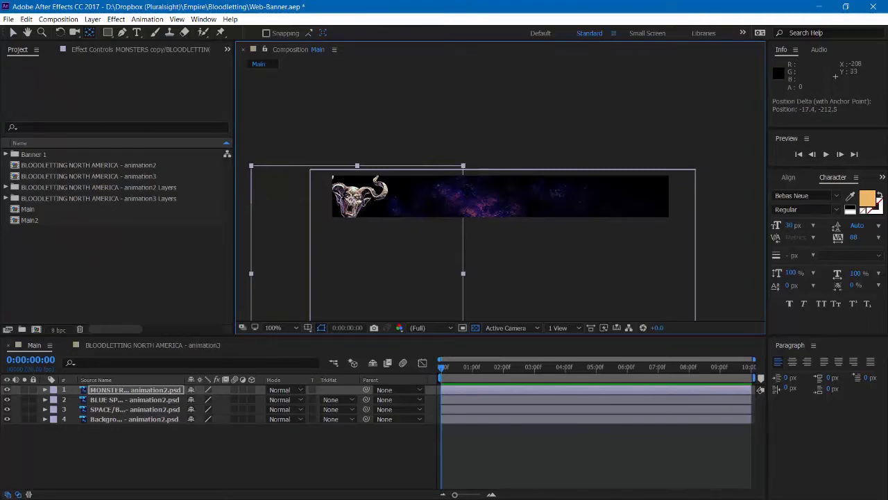
left_click(12, 33)
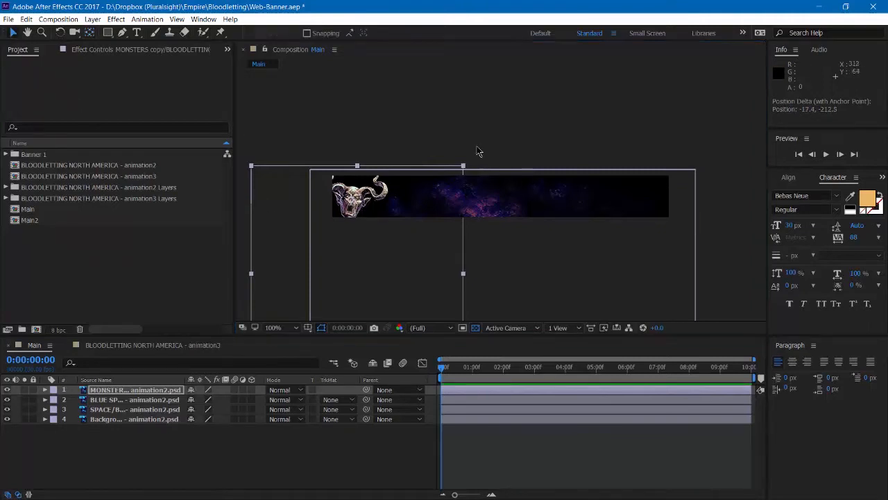
mouse_move(463, 169)
left_mouse_down()
mouse_move(448, 172)
mouse_move(476, 159)
mouse_move(451, 170)
mouse_move(483, 170)
mouse_move(455, 168)
left_mouse_up()
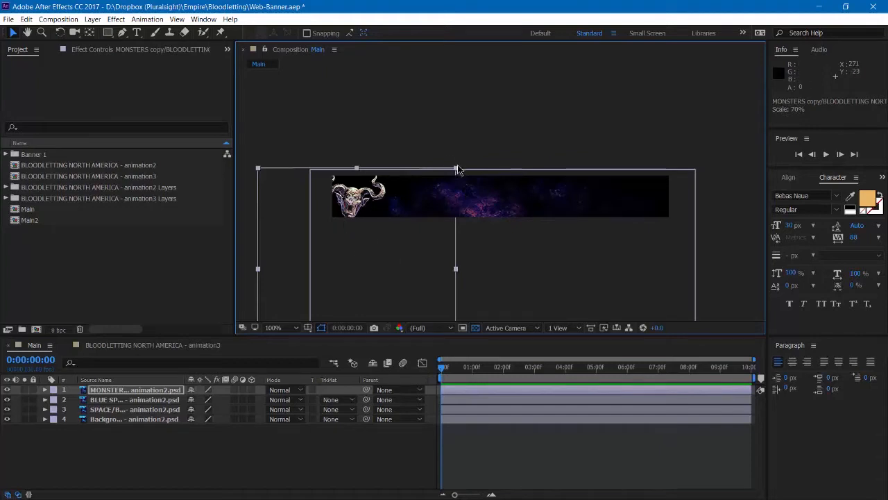
mouse_move(455, 171)
left_mouse_down()
mouse_move(470, 165)
mouse_move(455, 169)
left_mouse_up()
- Rotate the monster head clockwise by about 7.7°
key("w")
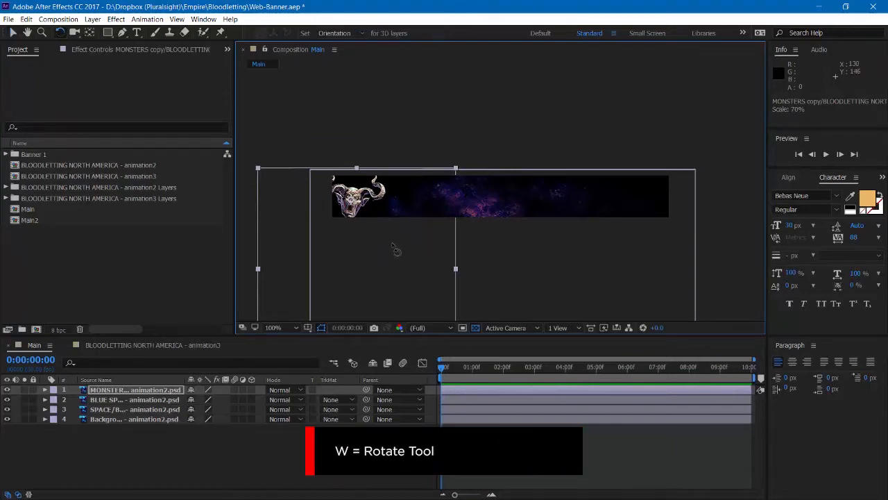
left_click_drag(394, 249, 392, 250)
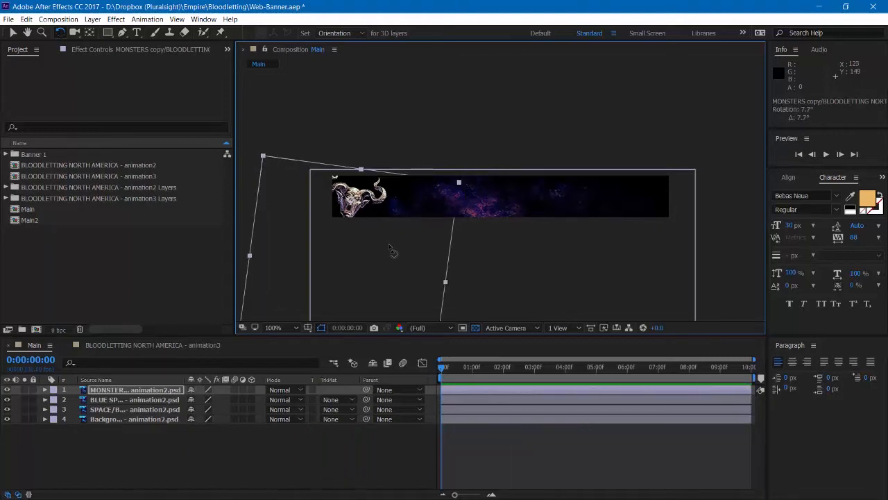
key("v")
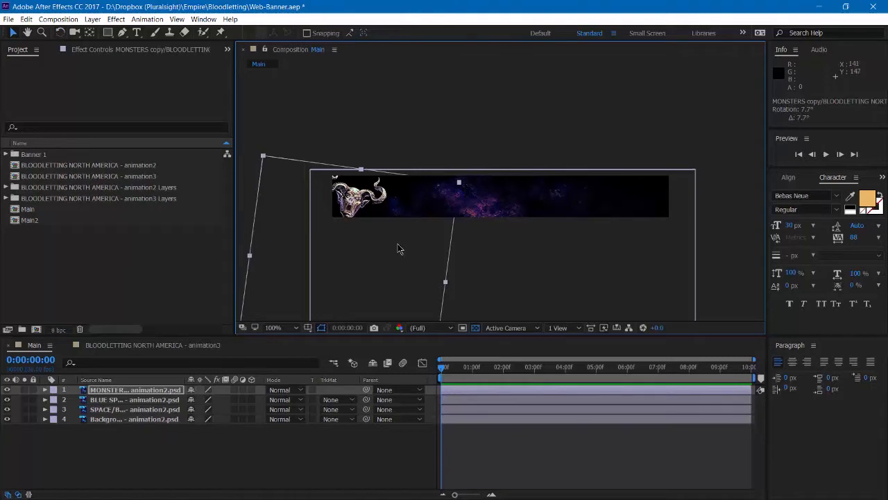
- Shift the rotated monster head slightly past the banner's left edge and enlarge it a little
left_click_drag(399, 249, 391, 247)
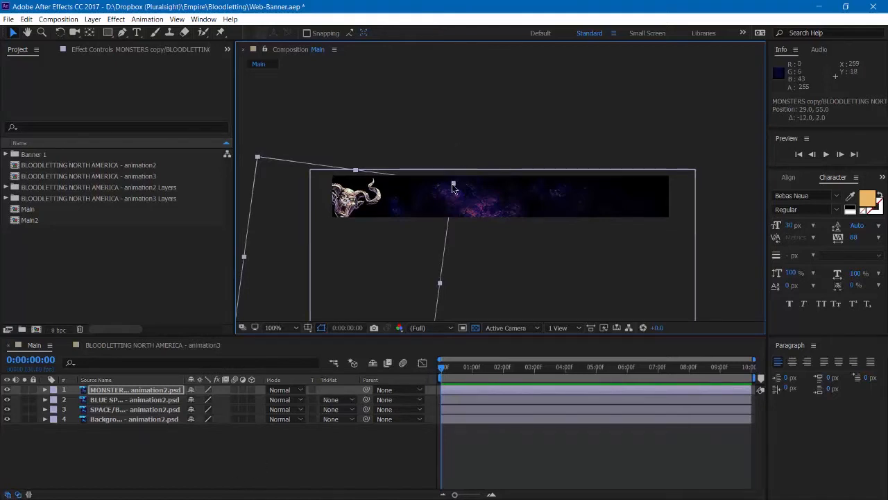
left_click_drag(452, 186, 464, 189)
left_click_drag(387, 284, 388, 283)
- Preview the Main composition briefly and return the current time to 0:00:00:00
left_click(266, 449)
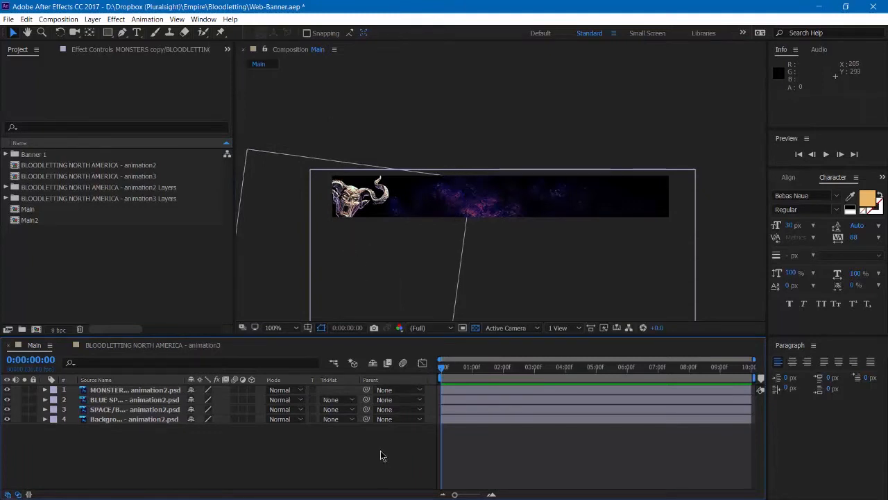
key("space")
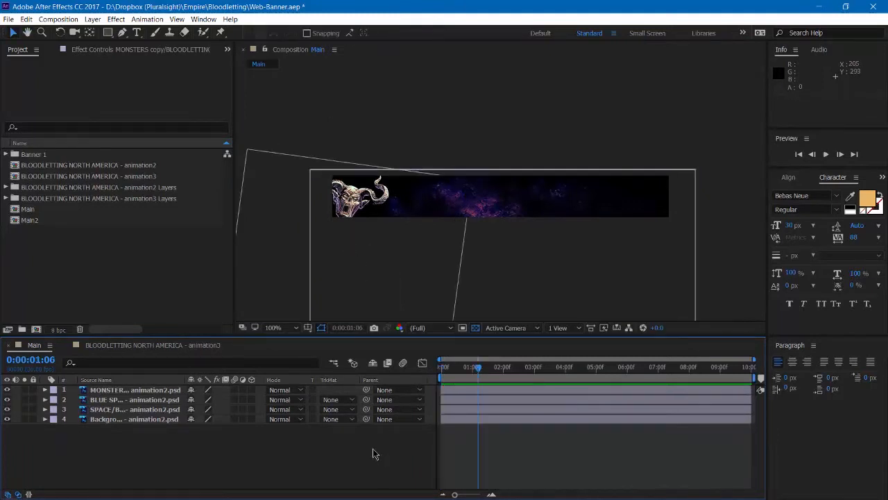
left_click_drag(467, 368, 441, 368)
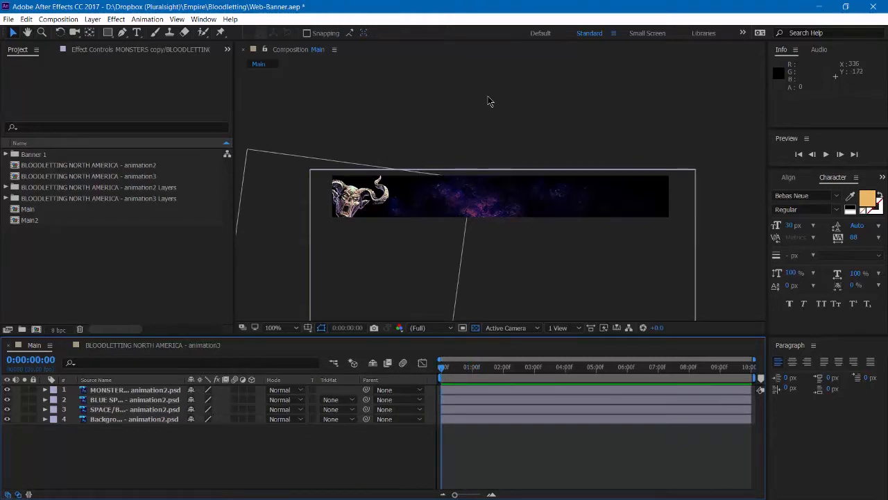
- Find the Glow effect by searching for "glow" and apply it to the MONSTERS copy layer
left_click(882, 179)
left_click(846, 193)
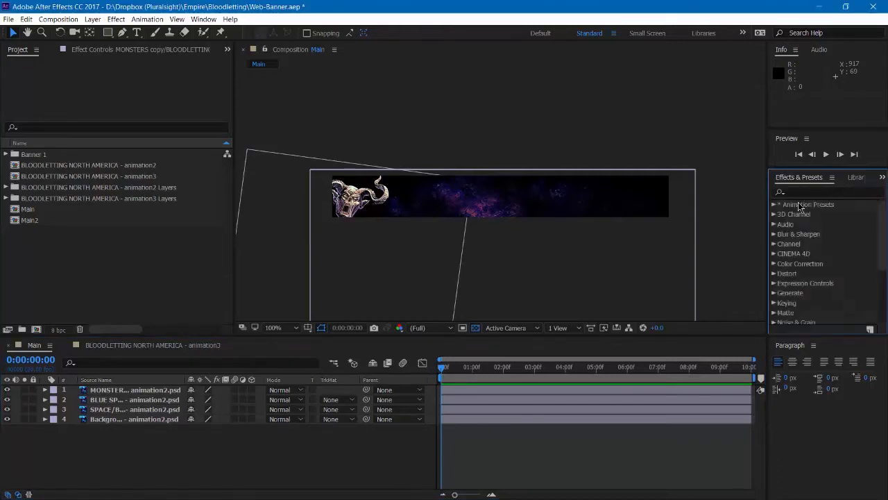
left_click(803, 192)
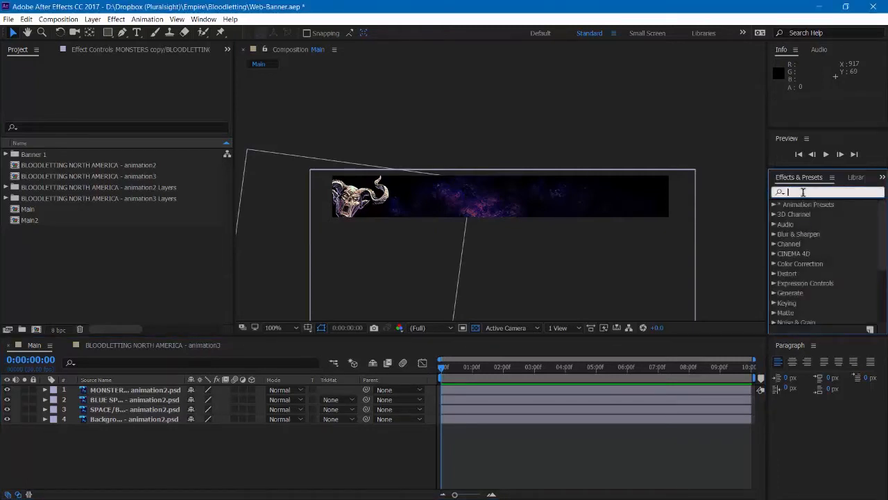
type("glow")
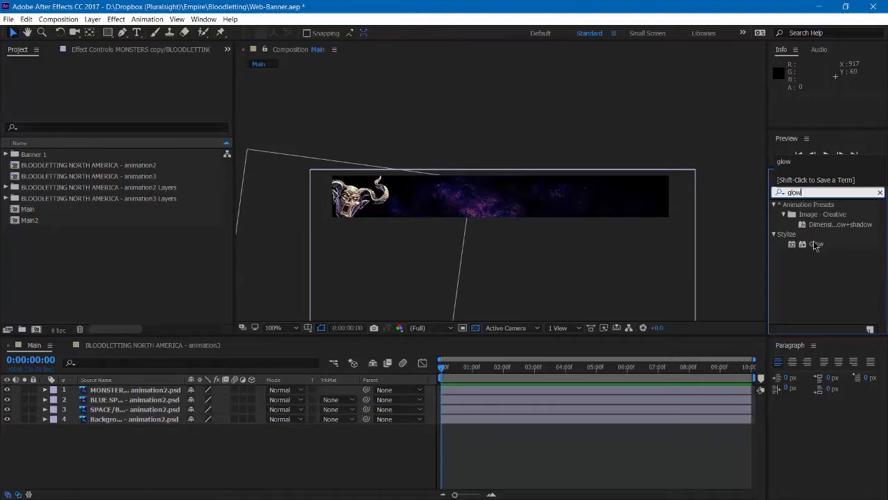
left_click_drag(816, 244, 373, 224)
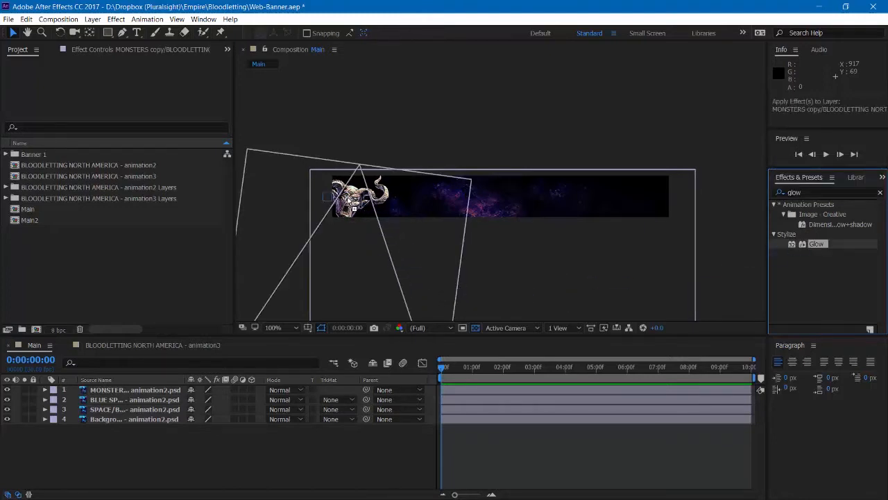
left_click_drag(354, 203, 142, 392)
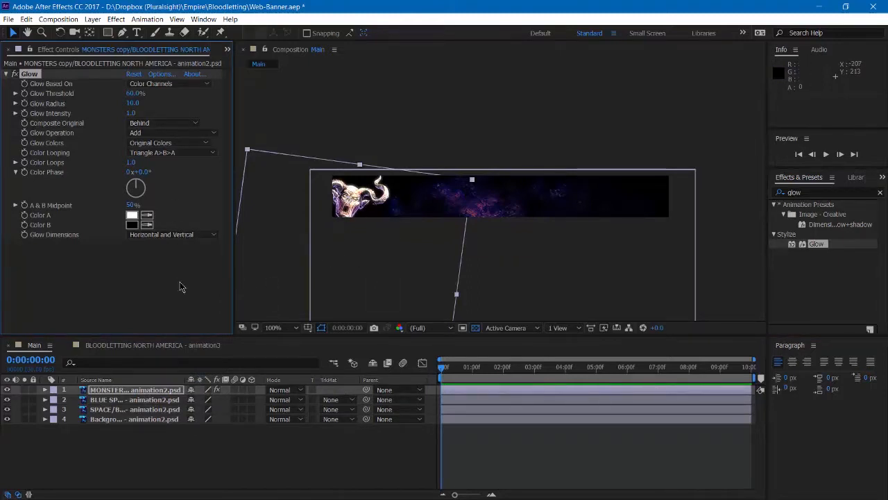
- Base the monster's Glow on the Alpha Channel and set its Glow Colors to A & B Colors
left_click(206, 84)
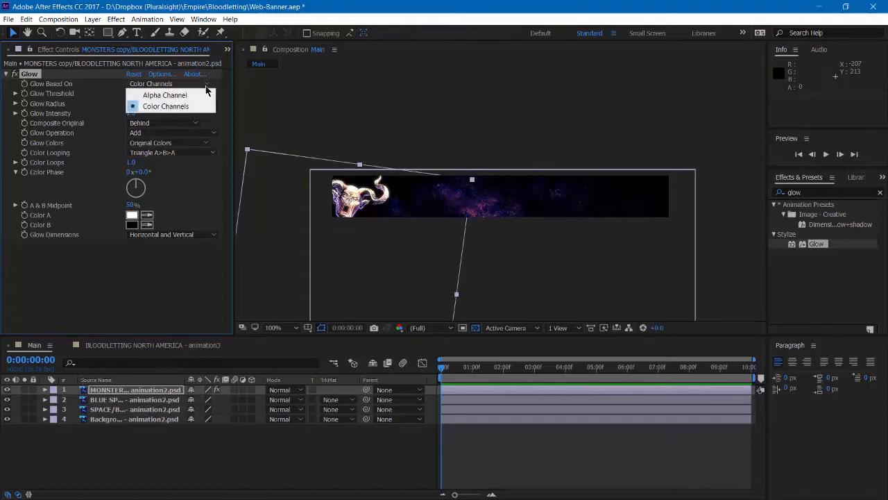
left_click(161, 94)
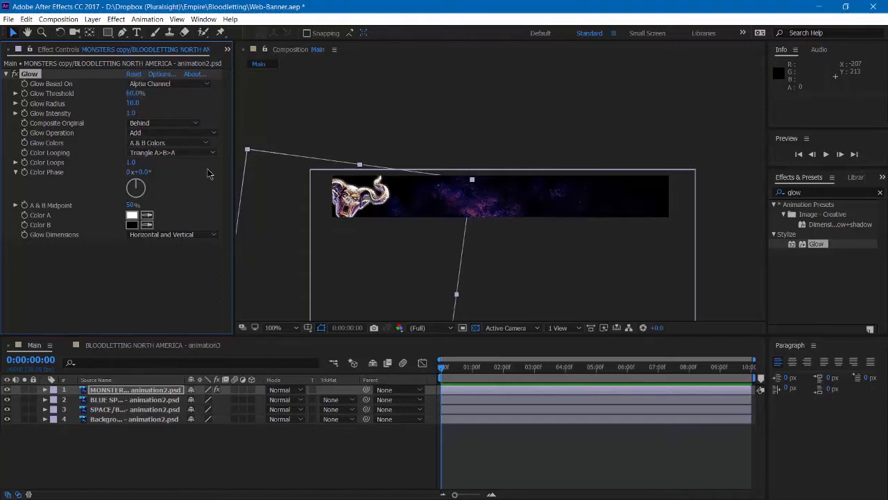
- Set the monster's Glow Radius to 11 and its Glow Intensity to 1.3
left_click(133, 103)
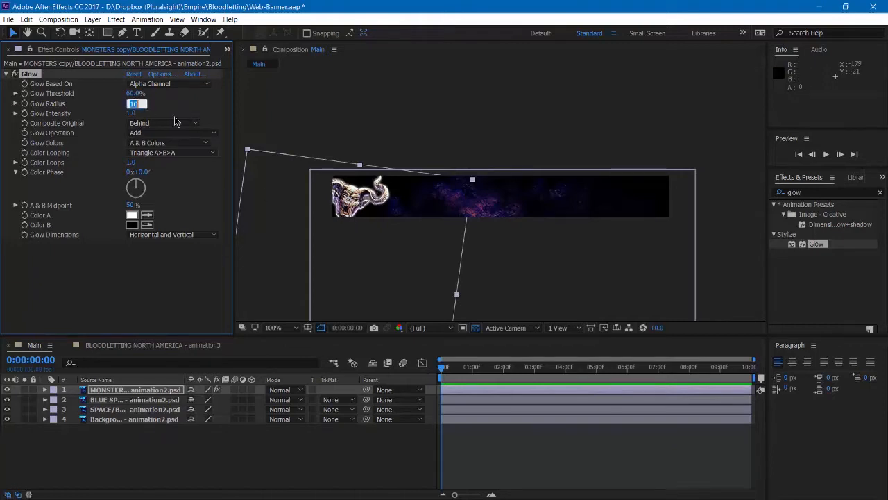
type("11")
key("Return")
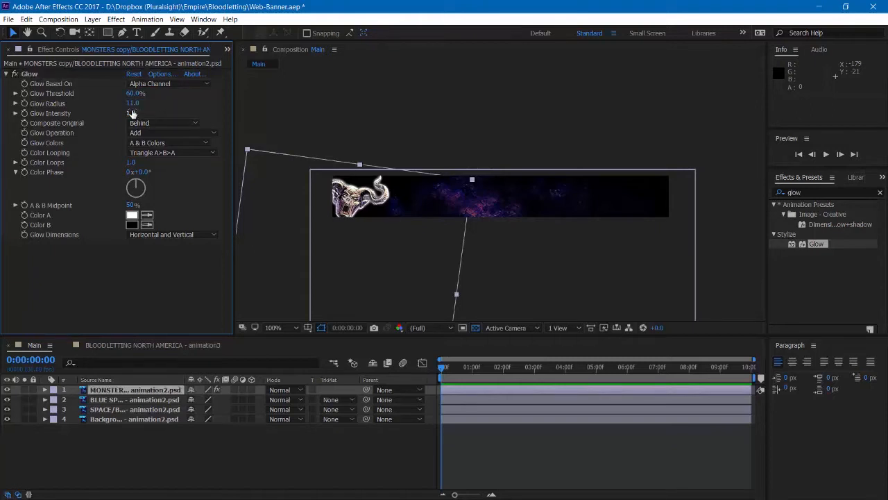
left_click(132, 113)
key("Return")
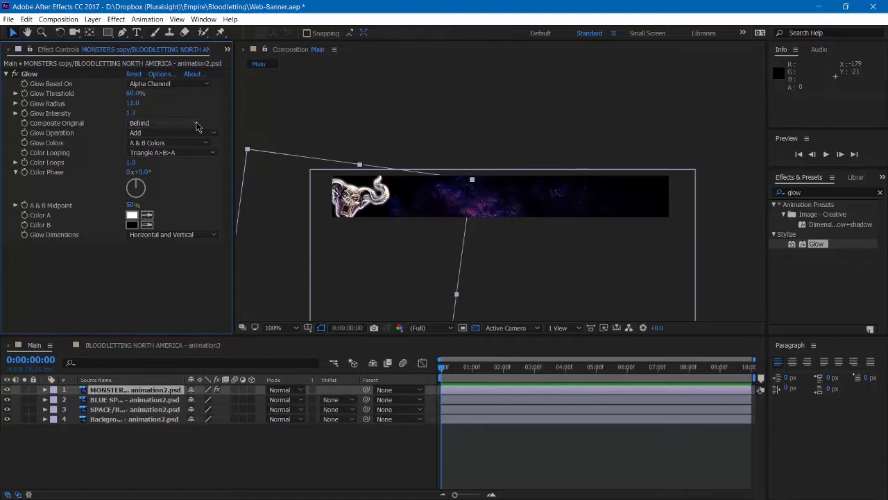
- Set the monster Glow's Composite Original option to On Top and deselect the layer
left_click(195, 125)
left_click(157, 135)
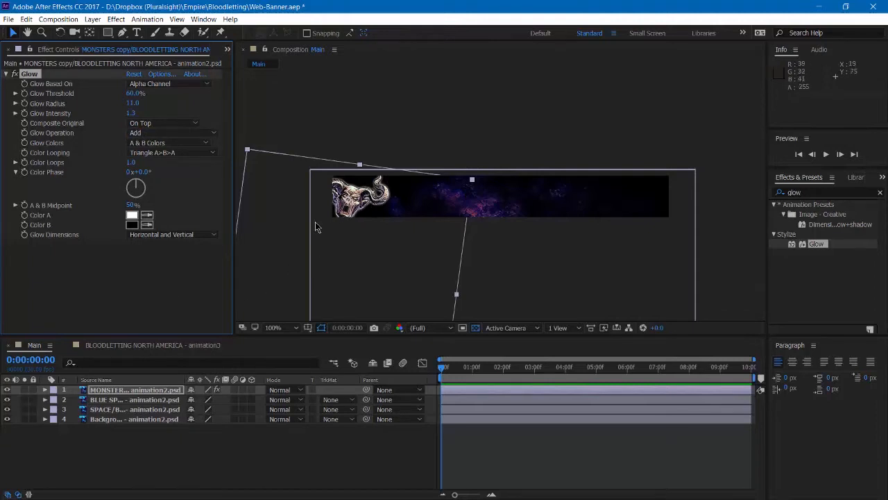
left_click(147, 275)
left_click(198, 444)
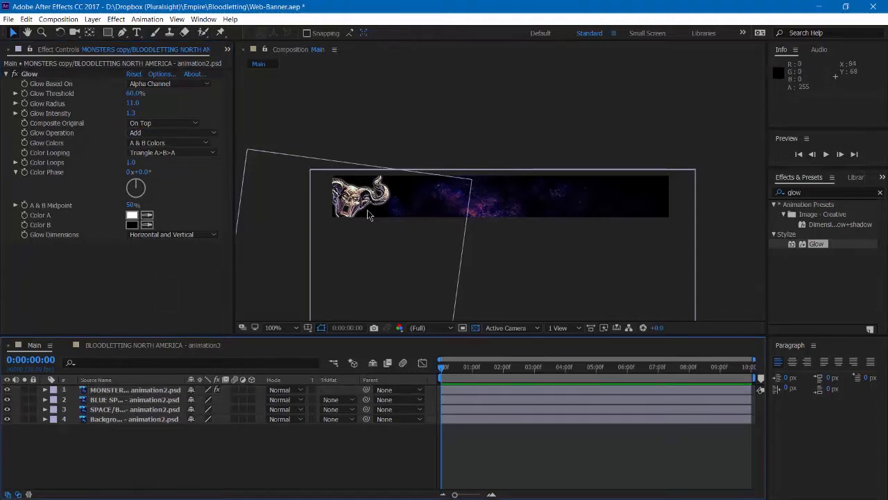
- Change the Glow's Color A to a light golden yellow with a hue of 45° and preview the composition
left_click(131, 216)
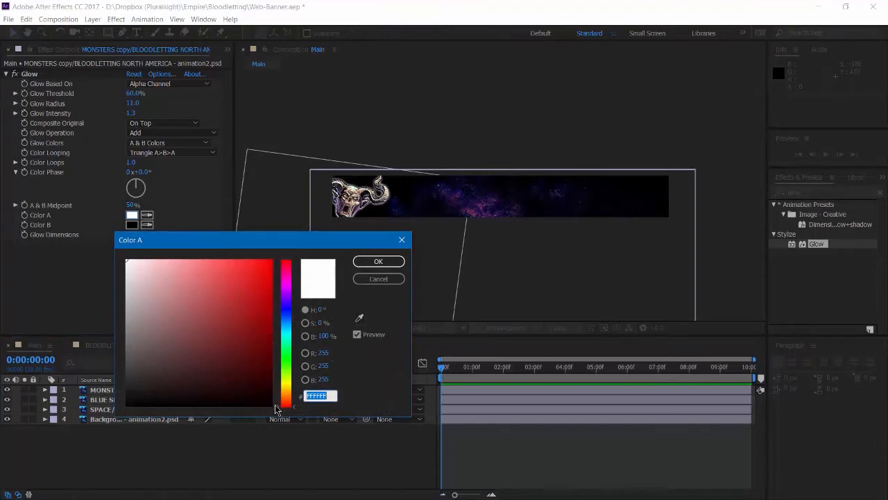
left_click_drag(277, 410, 277, 393)
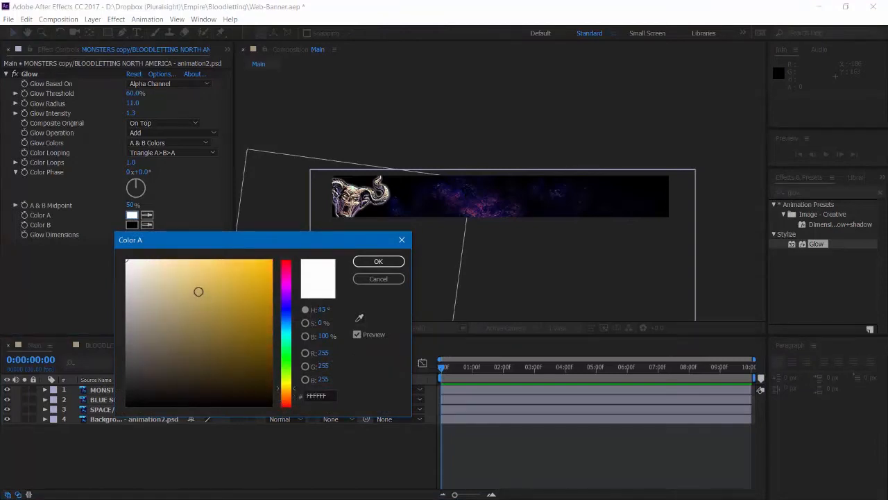
left_click(189, 276)
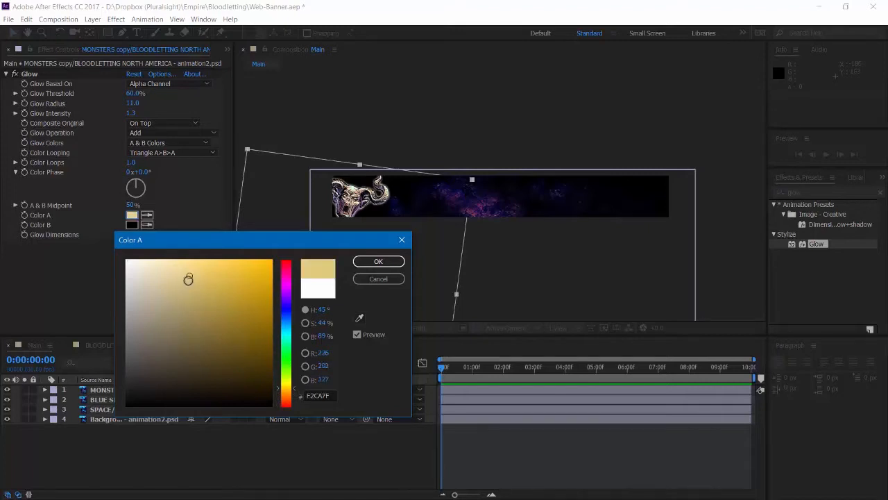
left_click(195, 275)
left_click(196, 276)
left_click(385, 264)
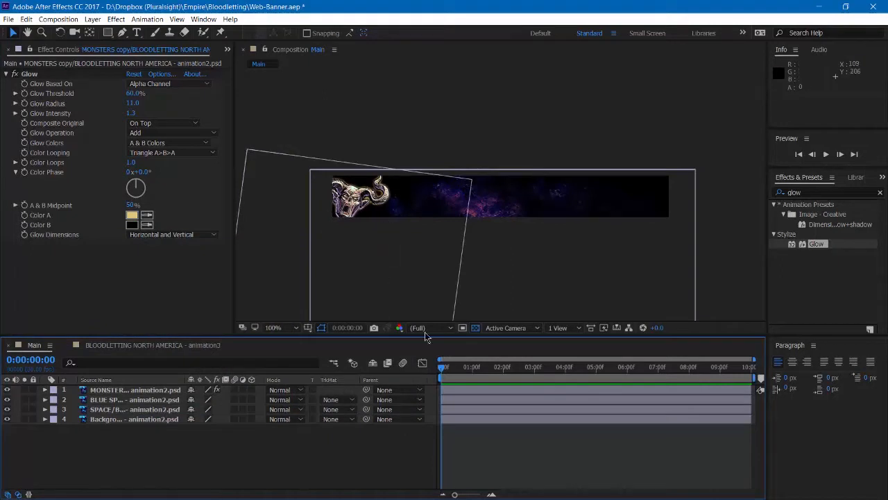
key("space")
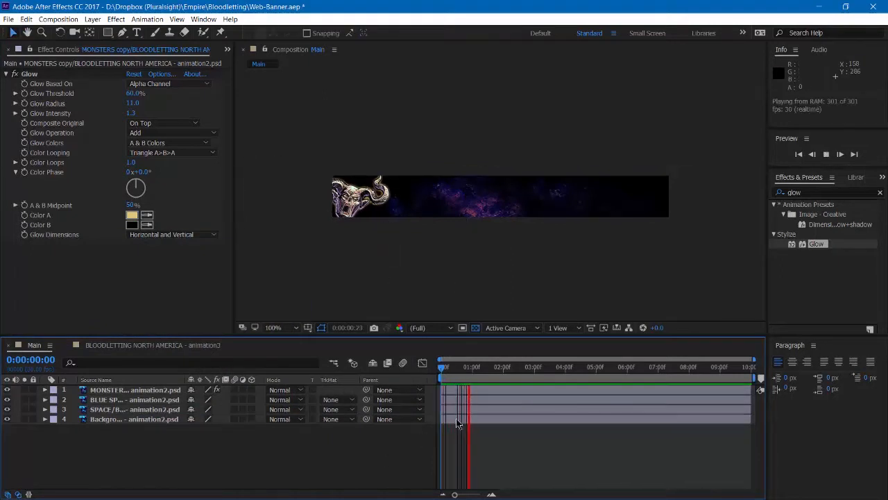
key("space")
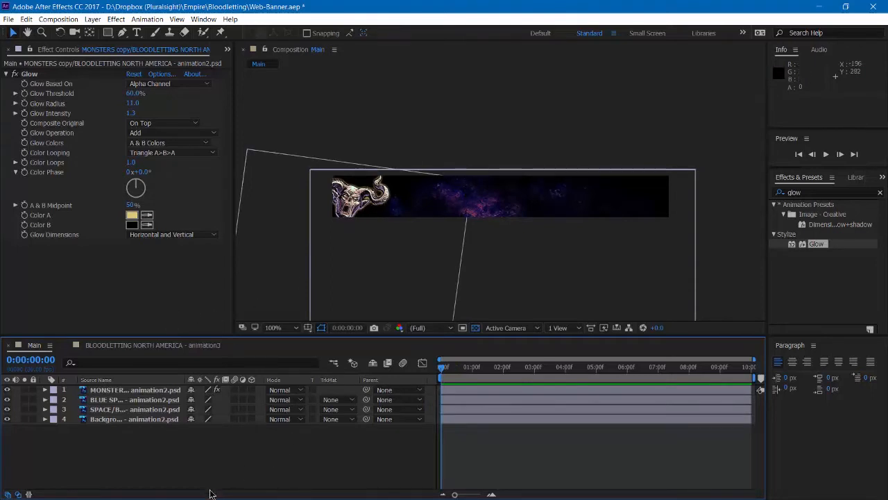
- Enable keyframing for the monster's Glow Radius at 0:00:00:00 and reveal the layer's keyframed properties in the timeline
left_click(25, 104)
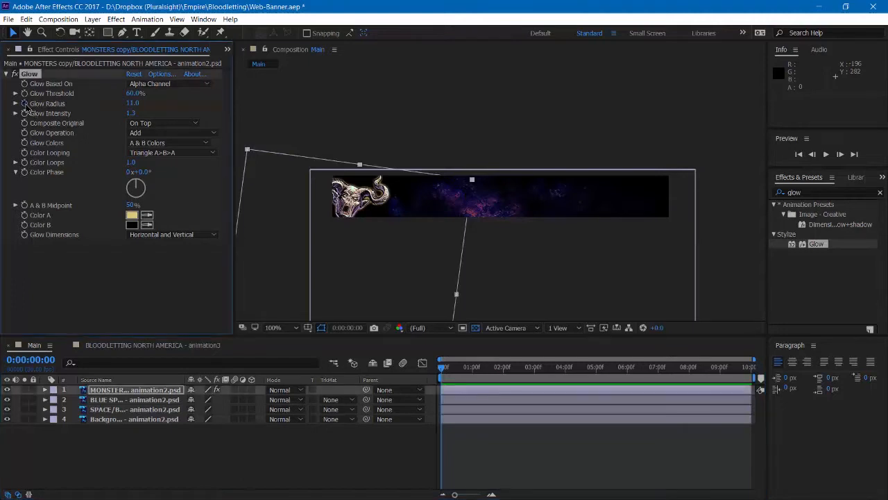
left_click(152, 393)
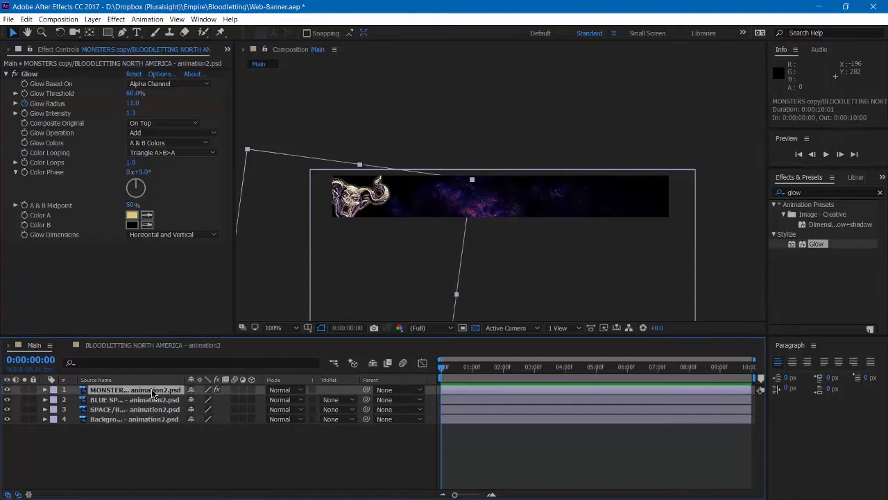
key("u")
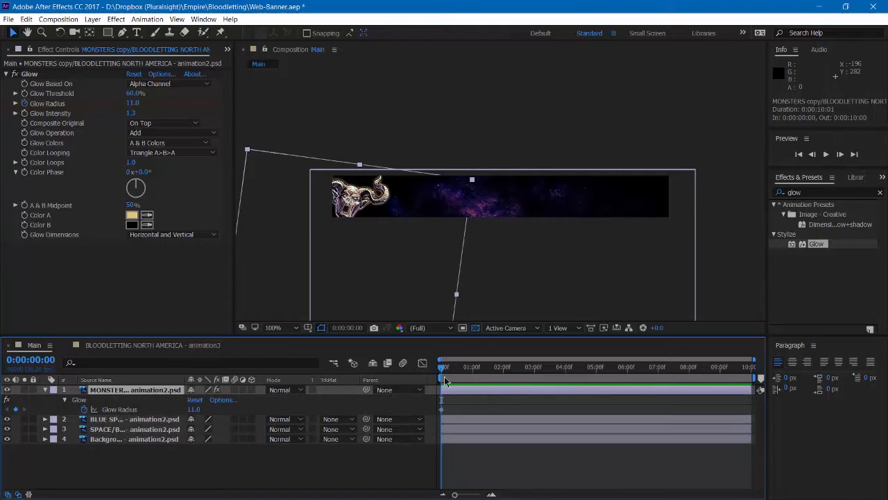
- Keyframe the monster's Glow Radius at 20 at 0:00:00:20 and preview the change from the start
left_click_drag(444, 370, 464, 375)
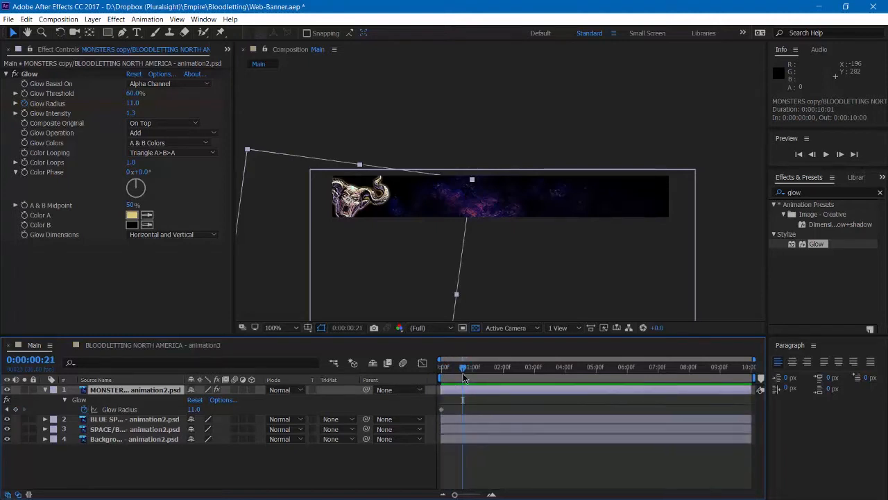
left_click(463, 376)
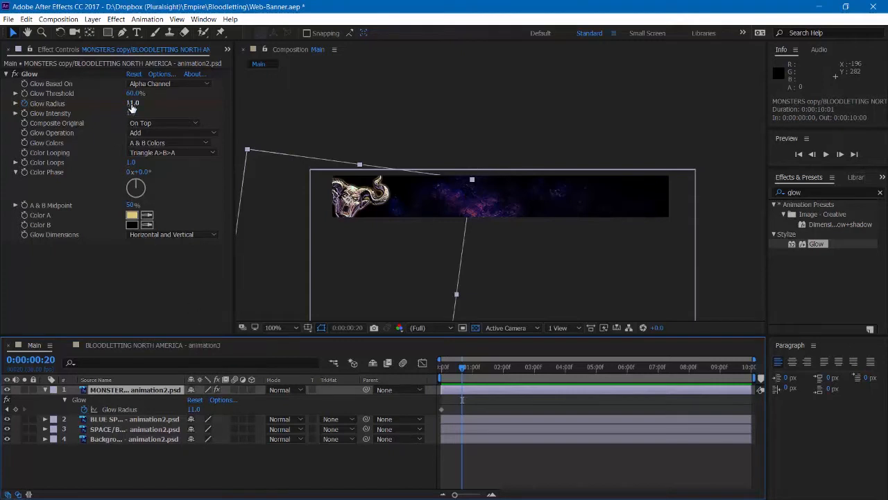
left_click(132, 103)
type("20")
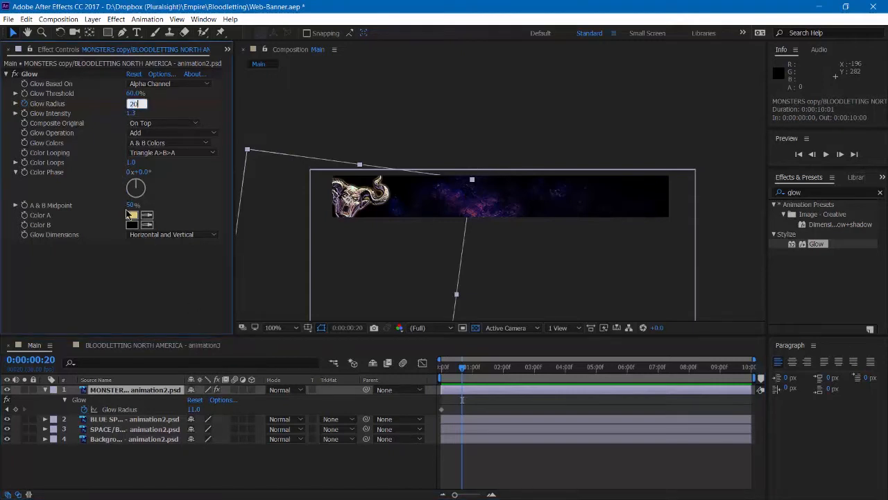
left_click(143, 281)
left_click_drag(463, 368, 441, 378)
key("space")
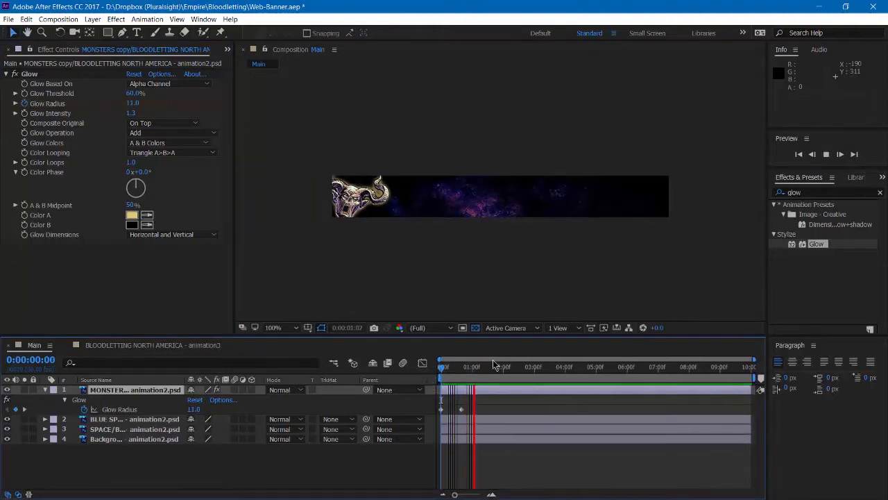
- Keyframe the monster's Glow Radius at 11 at 0:00:01:10, twenty frames after the second keyframe
left_click_drag(494, 366, 463, 370)
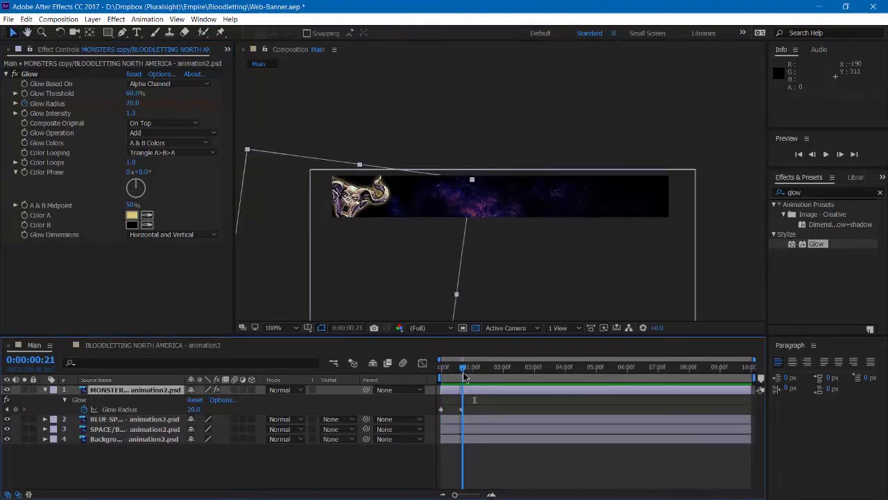
key("Page_Up")
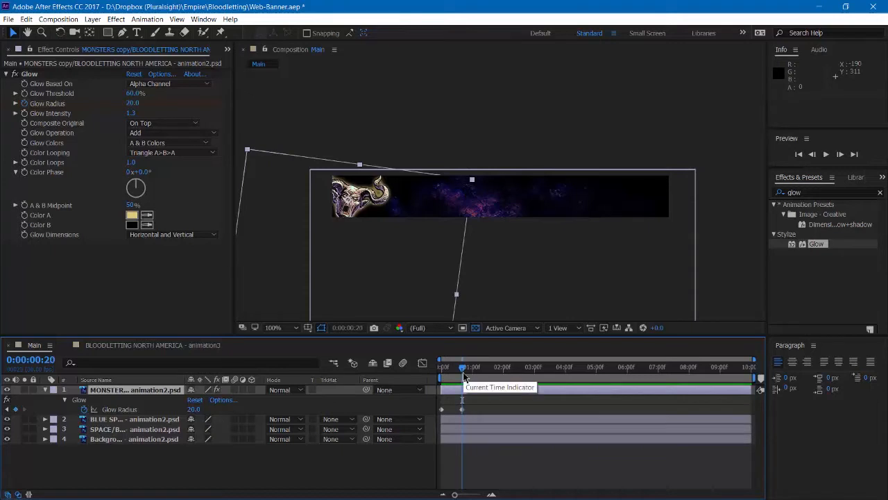
key("Page_Down")
key("Page_Down")
key("Page_Down")
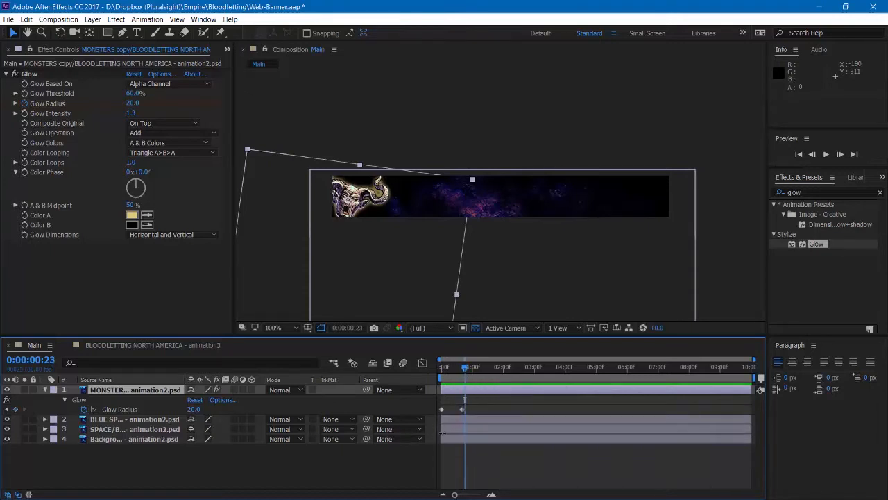
key("Page_Down")
key("Page_Down")
key("Page_Down")
key("Page_Down")
key("Page_Down")
key("Page_Down")
key("Page_Down")
key("Page_Down")
key("Page_Down")
key("Page_Down")
key("Page_Down")
key("Page_Down")
key("Page_Down")
key("Page_Down")
key("Page_Down")
key("Page_Down")
key("Page_Down")
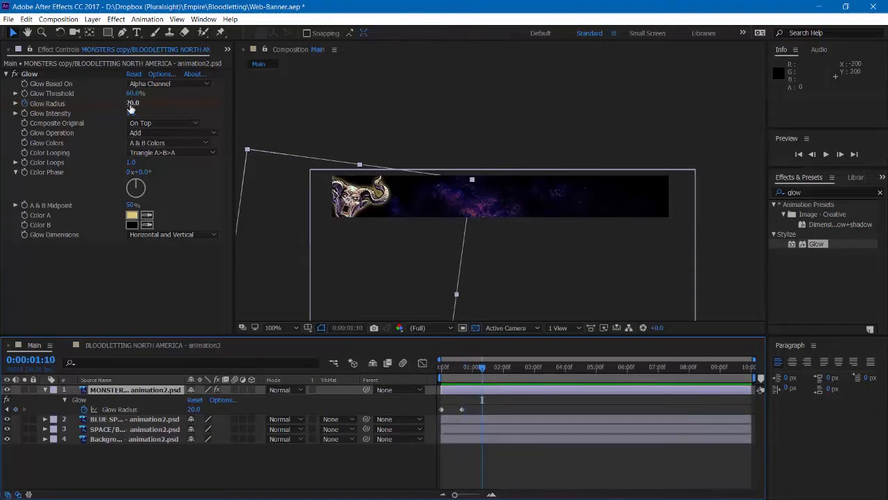
left_click(132, 103)
type("11")
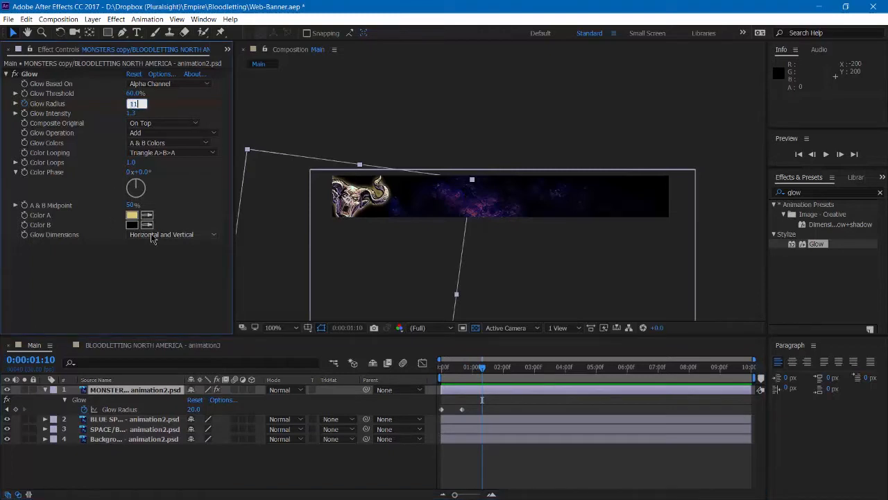
left_click(167, 234)
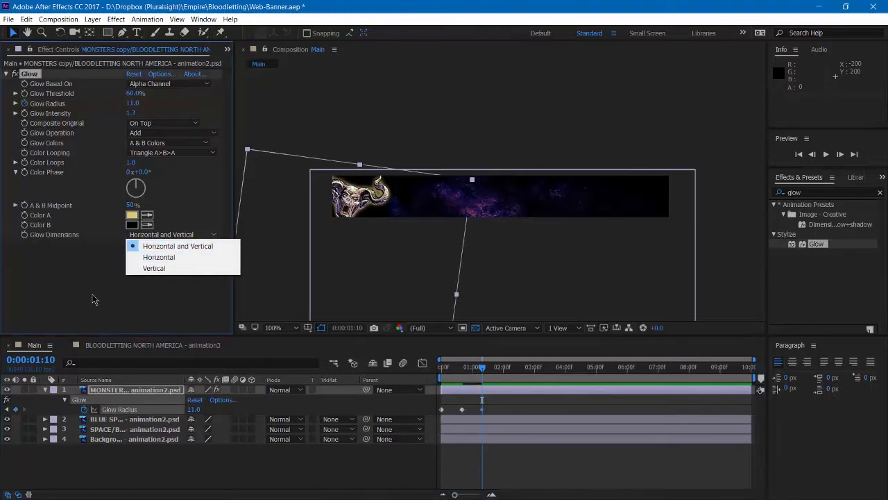
left_click(95, 300)
- Preview the pulsing glow twice from the start of the Main composition
left_click_drag(452, 369, 427, 381)
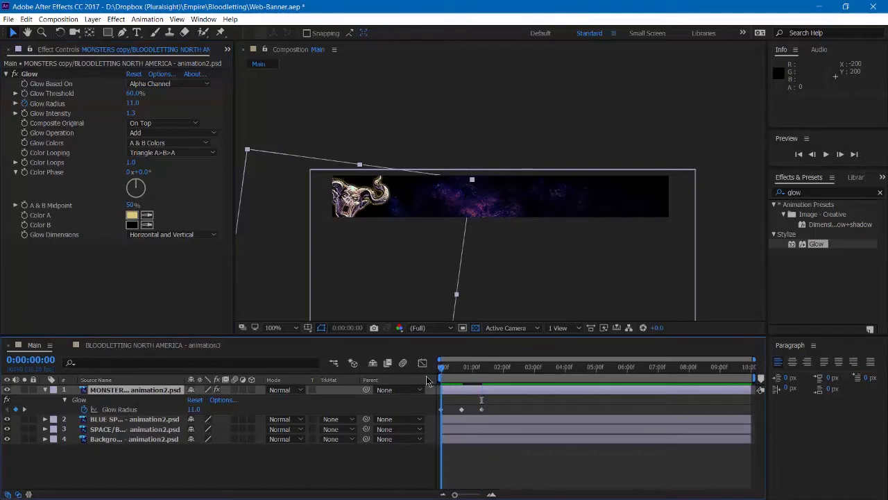
left_click(366, 470)
key("space")
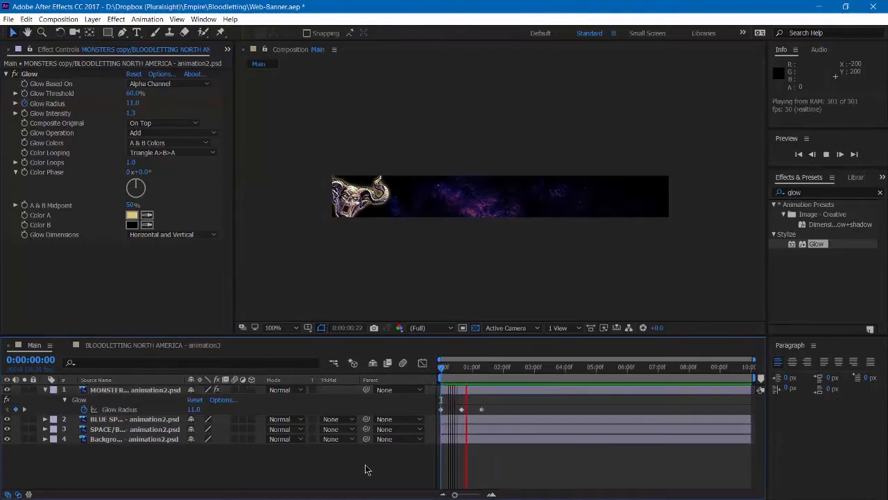
key("space")
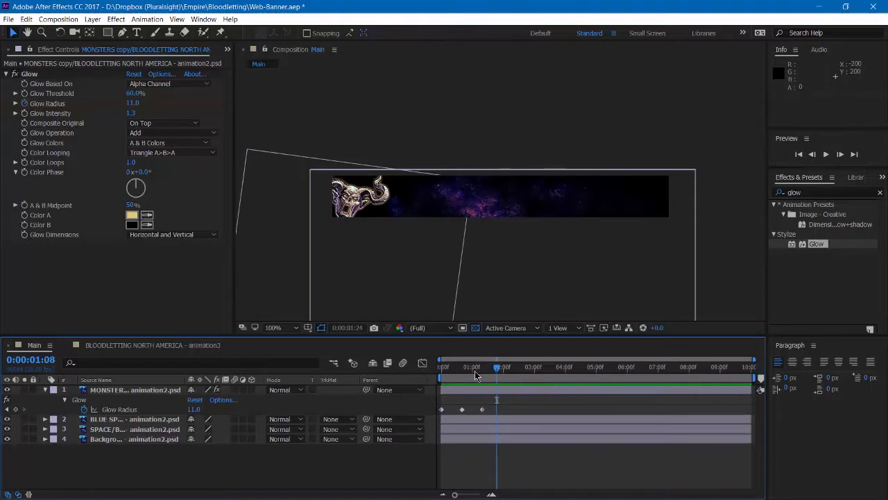
key("Home")
key("space")
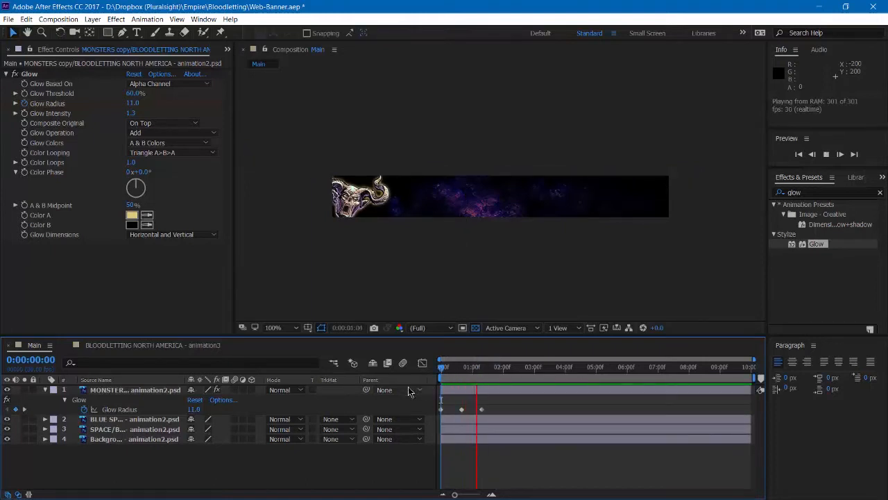
key("space")
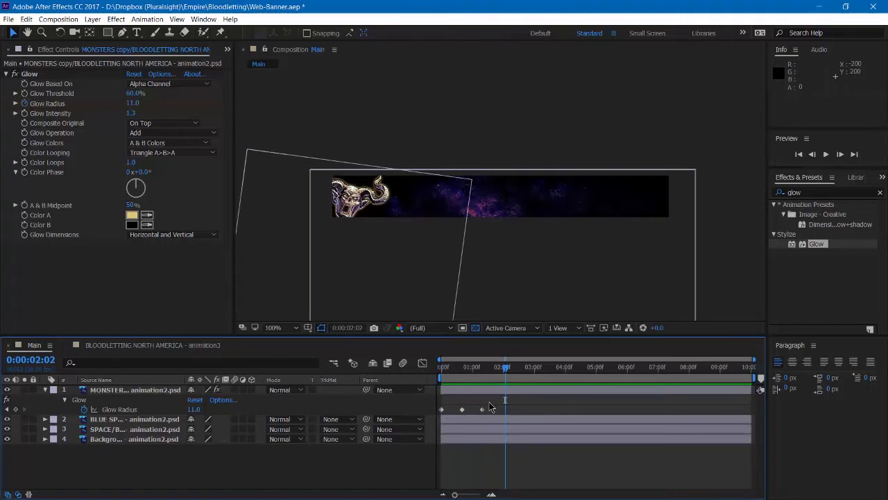
- Try repeating the pulse by pasting copies of the three Glow Radius keyframes at 0:00:02:02, preview it, and undo the paste
left_click_drag(489, 402, 439, 417)
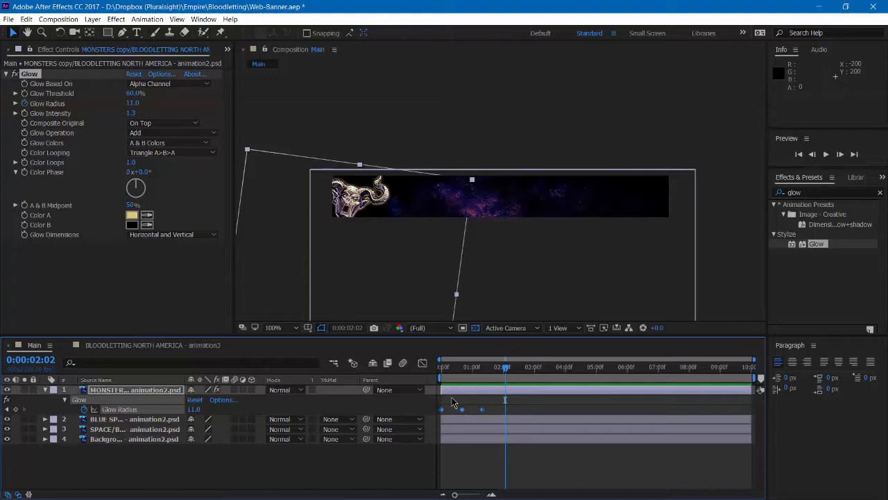
key("ctrl+c")
key("ctrl+v")
key("Home")
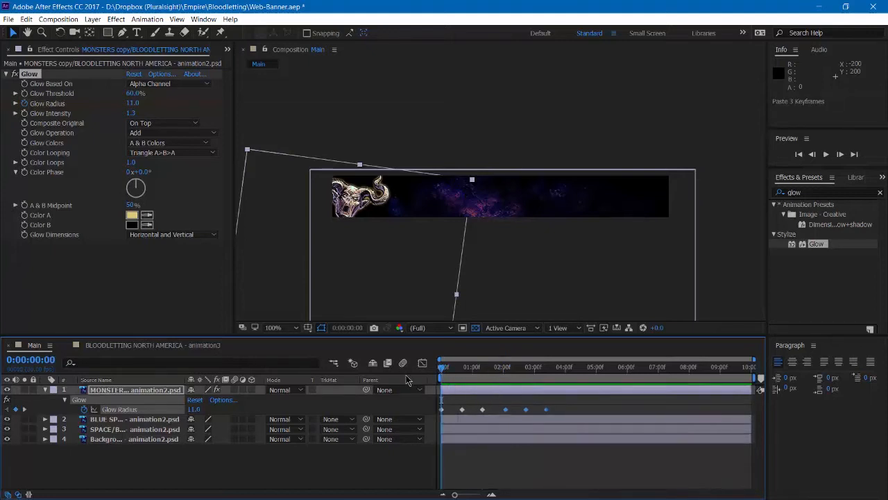
key("space")
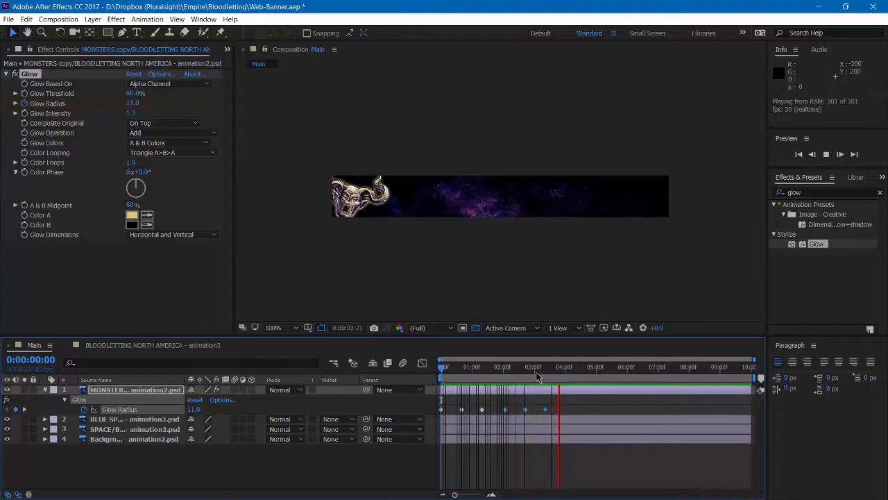
left_click(566, 369)
mouse_move(565, 371)
left_mouse_down()
mouse_move(734, 376)
mouse_move(579, 378)
left_mouse_up()
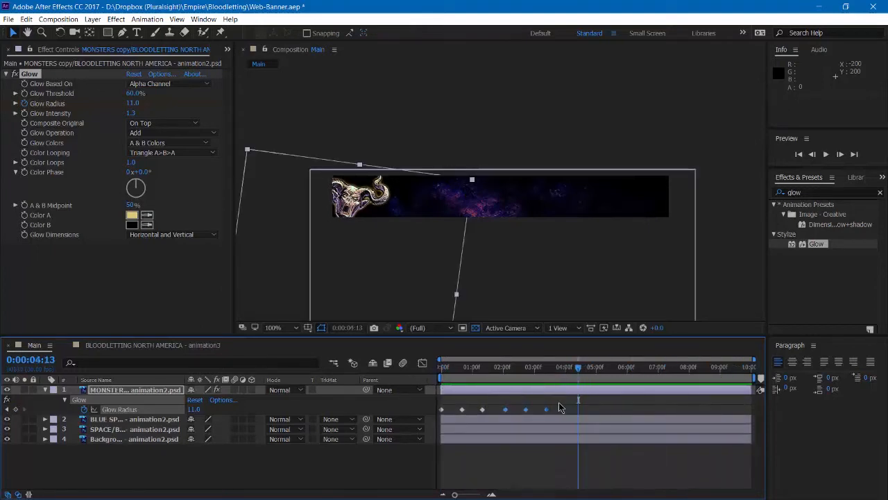
key("ctrl+z")
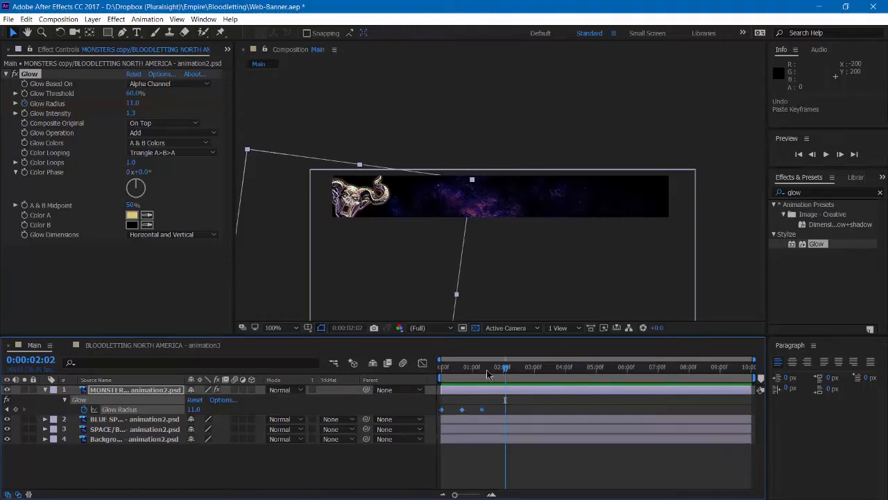
- Add the expression loopOut() to the monster layer's Glow Radius so the three keyframes repeat
left_click_drag(486, 369, 441, 369)
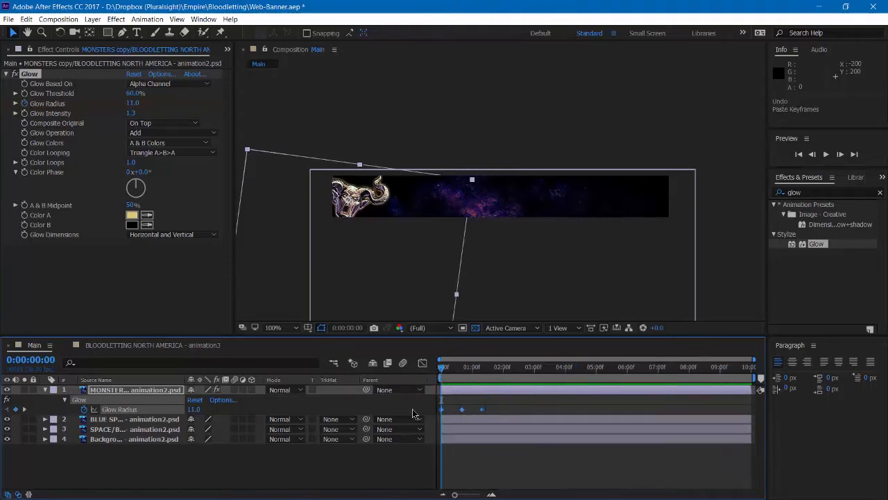
left_click(261, 473)
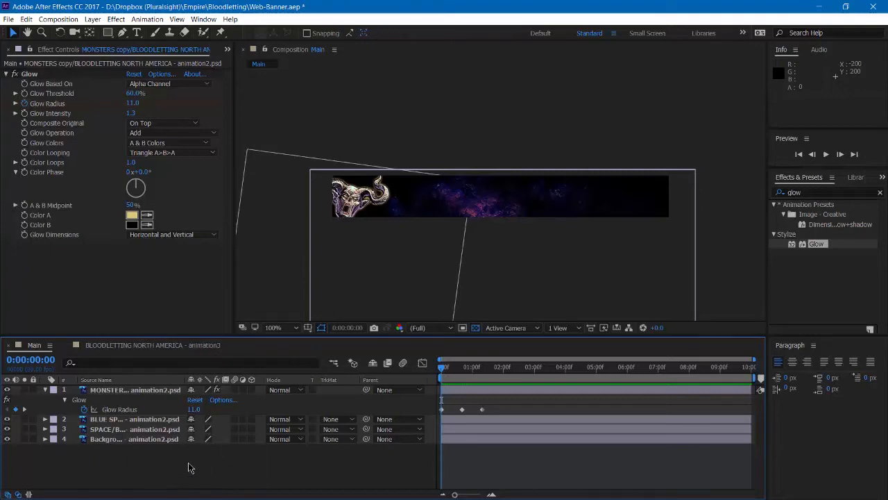
left_click(84, 411, "alt")
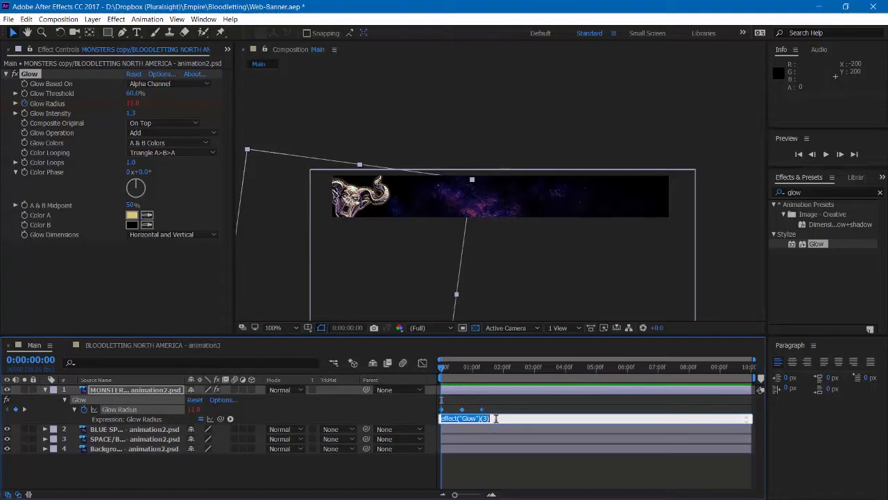
key("BackSpace")
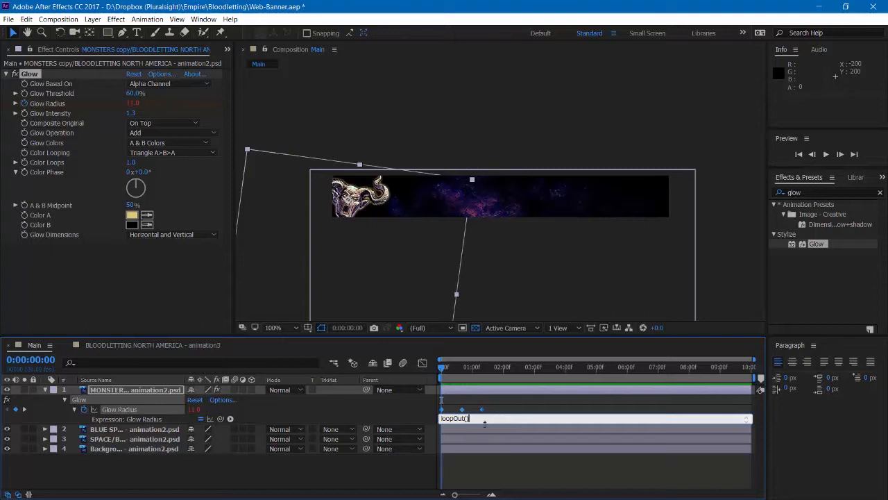
left_click(406, 469)
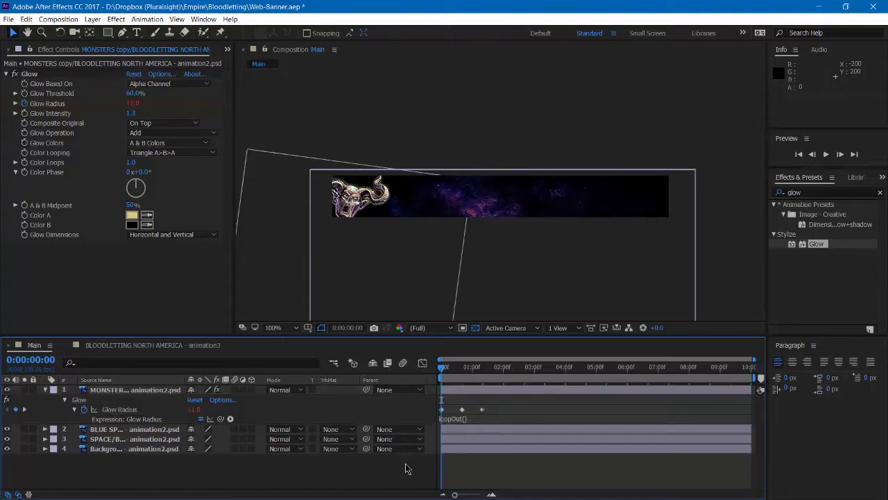
- Preview the looping glow twice from the start of the Main composition and collapse the monster layer's properties
key("space")
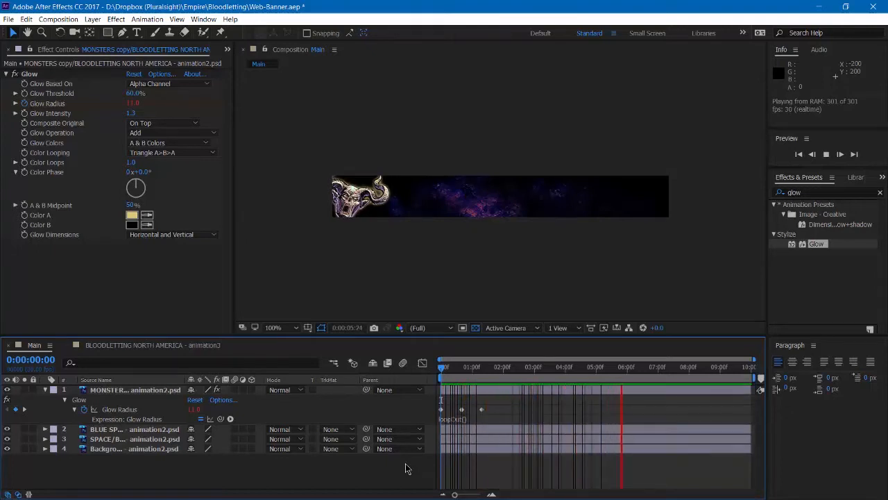
key("space")
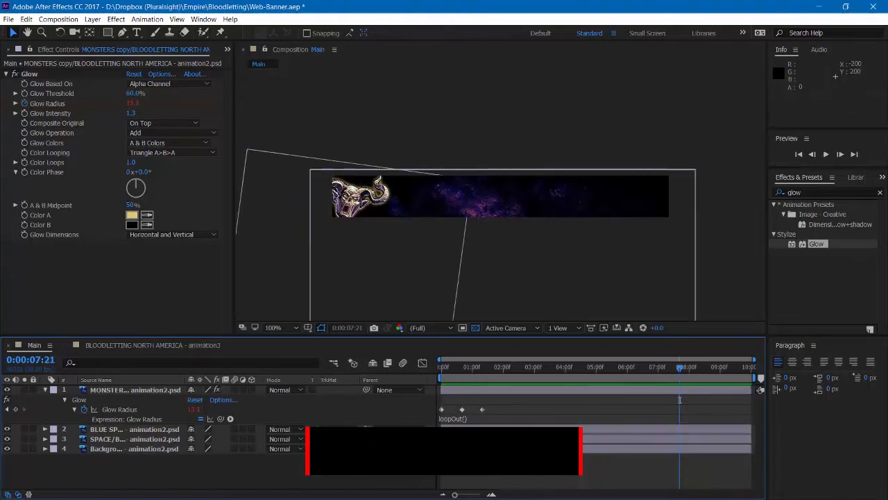
left_click(437, 376)
key("space")
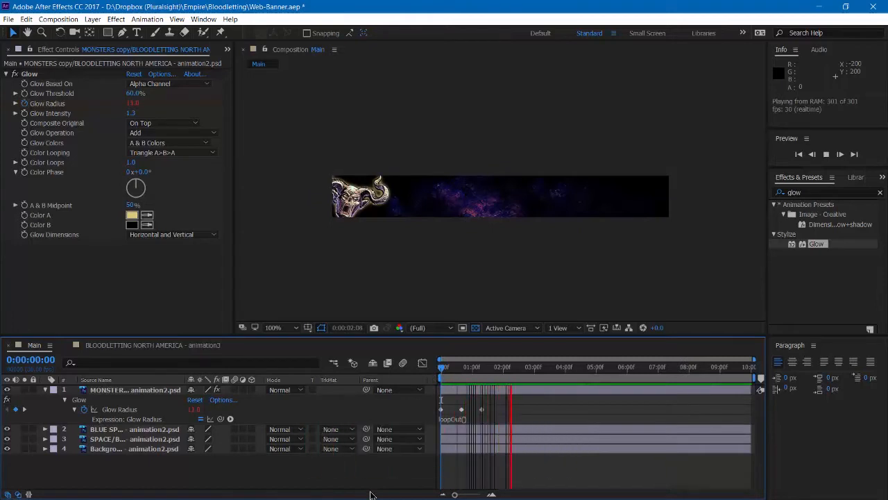
key("space")
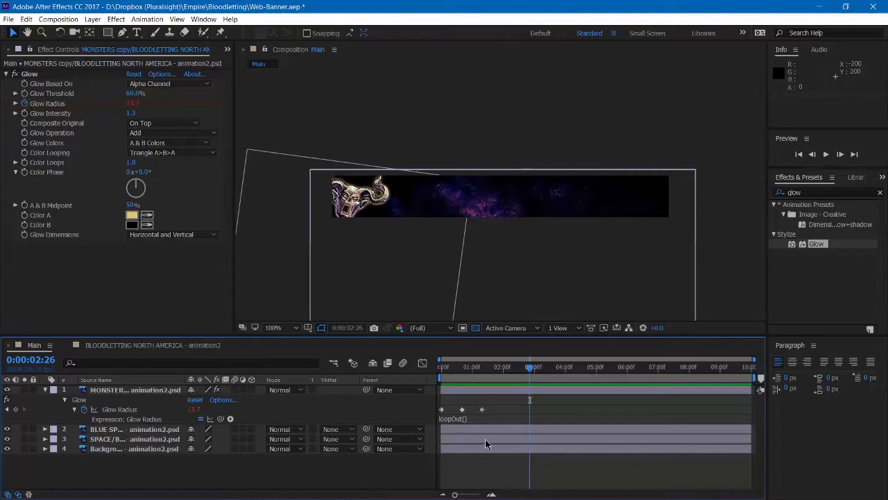
left_click(46, 390)
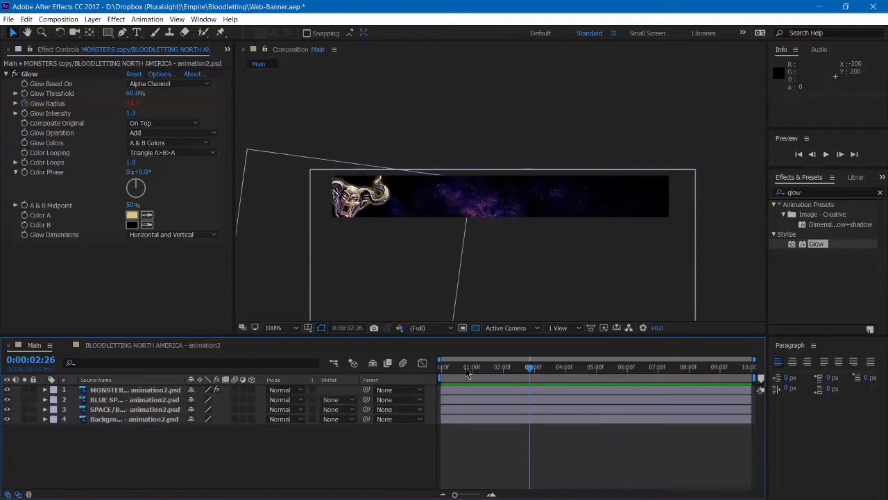
- Make the BLOODLETTING layer visible in the poster composition and copy it into Main as the uppermost layer at 0:00:00:00
left_click_drag(449, 368, 433, 373)
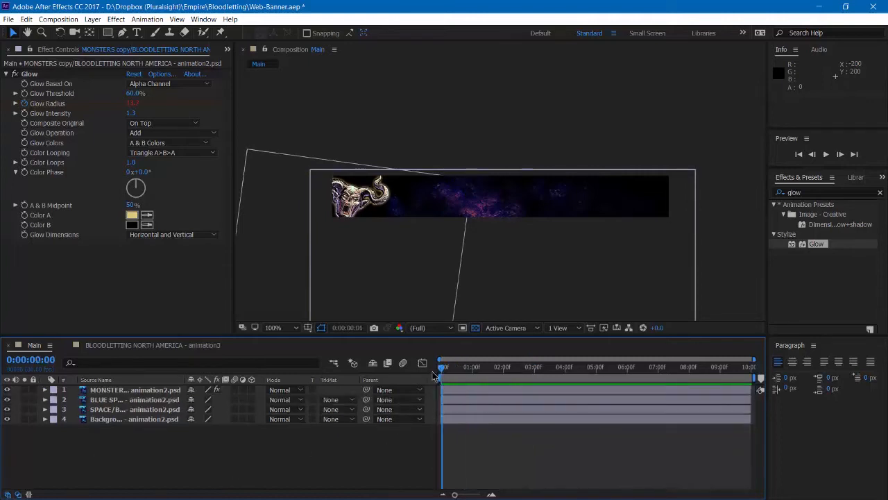
left_click(143, 346)
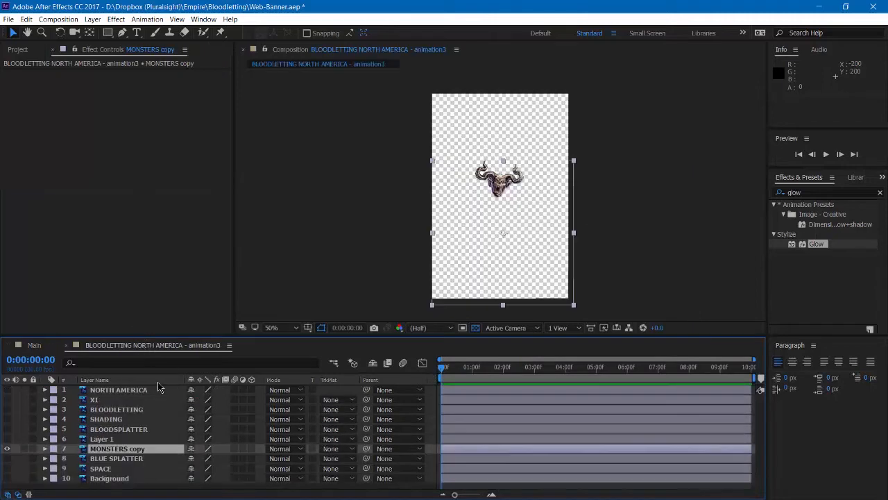
left_click(7, 410)
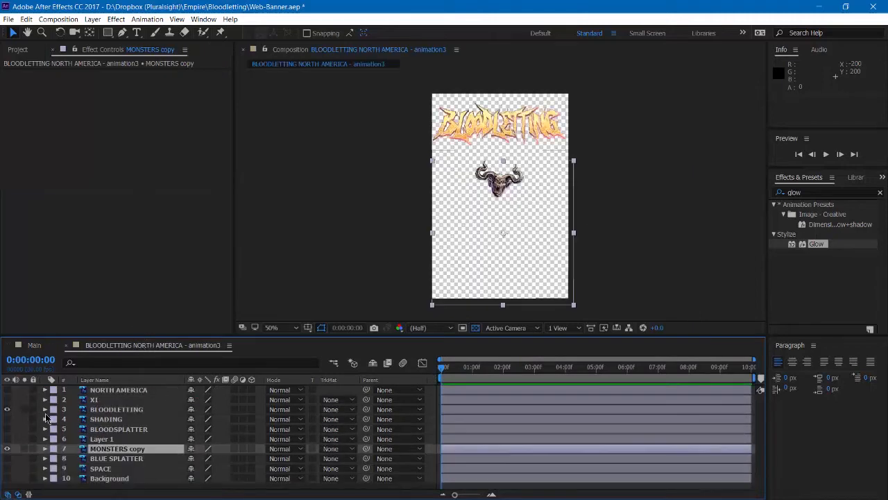
left_click(112, 410)
key("ctrl+c")
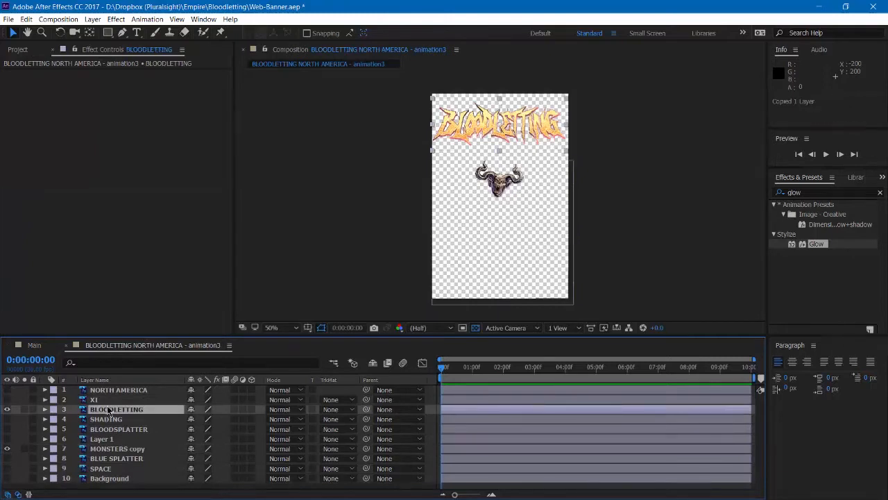
left_click(47, 344)
key("ctrl+v")
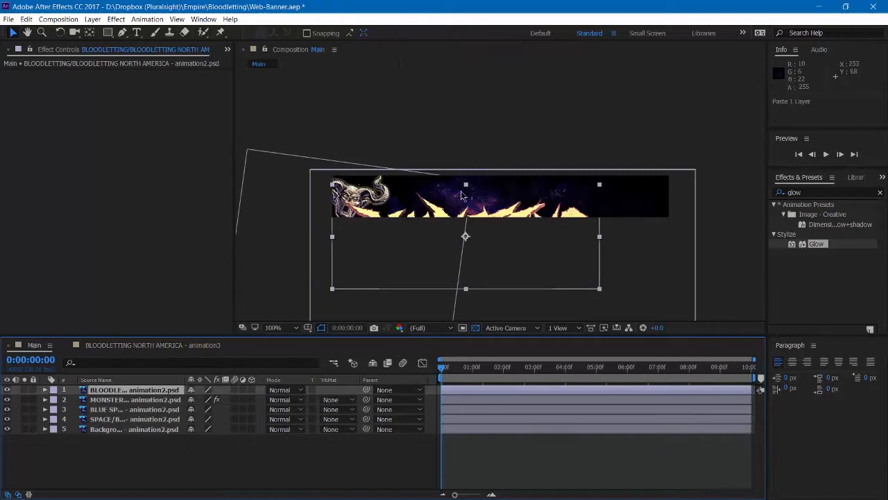
- Place the BLOODLETTING title over the banner at position 402, 43 and scale it down proportionally to 73%
left_click_drag(504, 264, 558, 221)
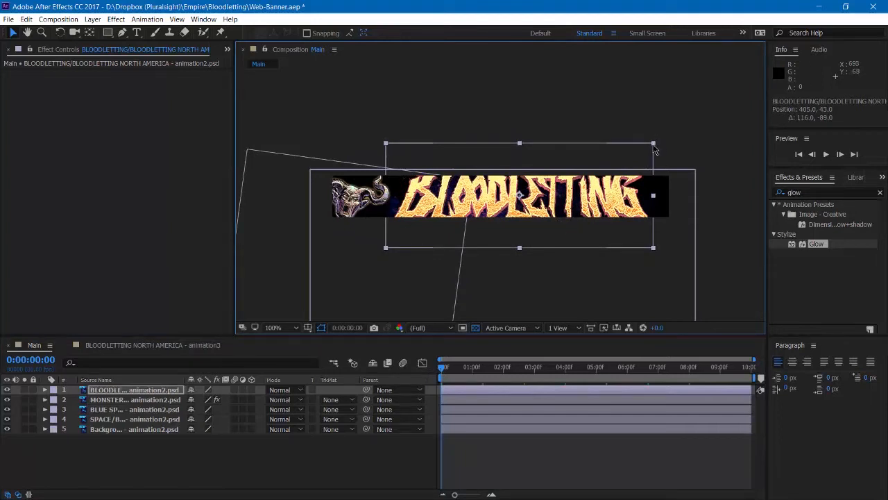
left_click(654, 149)
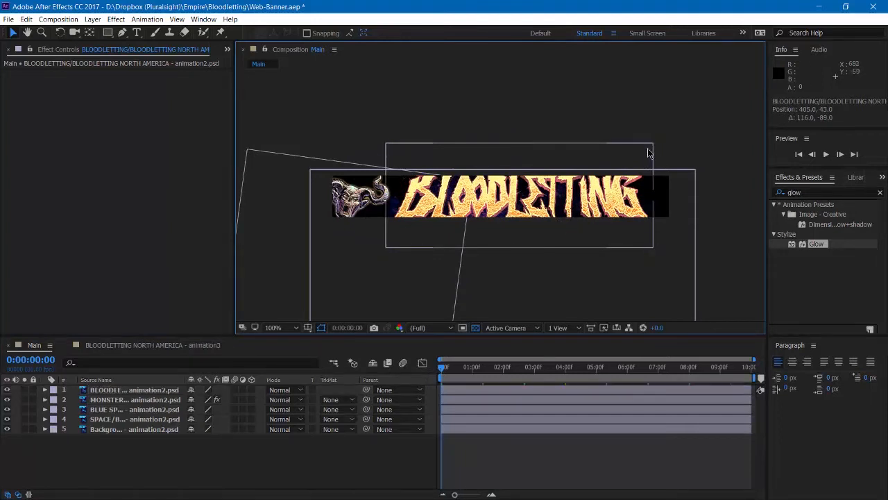
left_click(656, 147)
left_click_drag(656, 147, 623, 157)
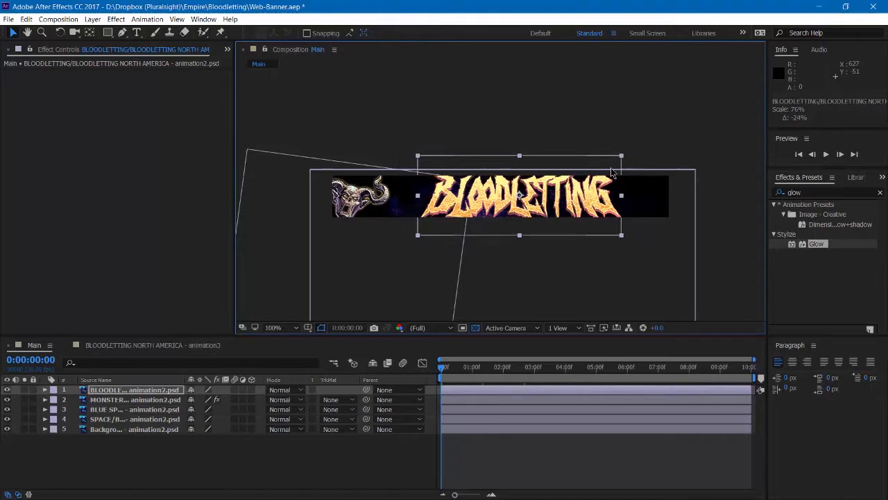
left_click_drag(585, 198, 583, 198)
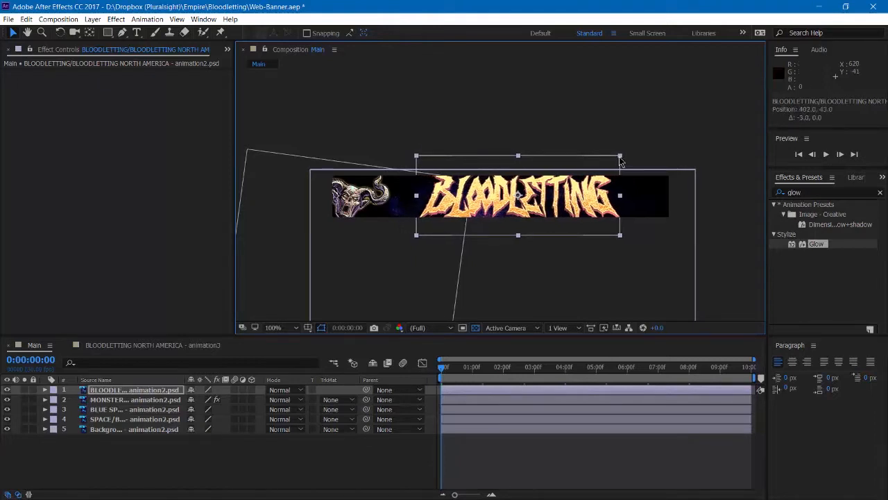
left_click_drag(619, 157, 615, 158)
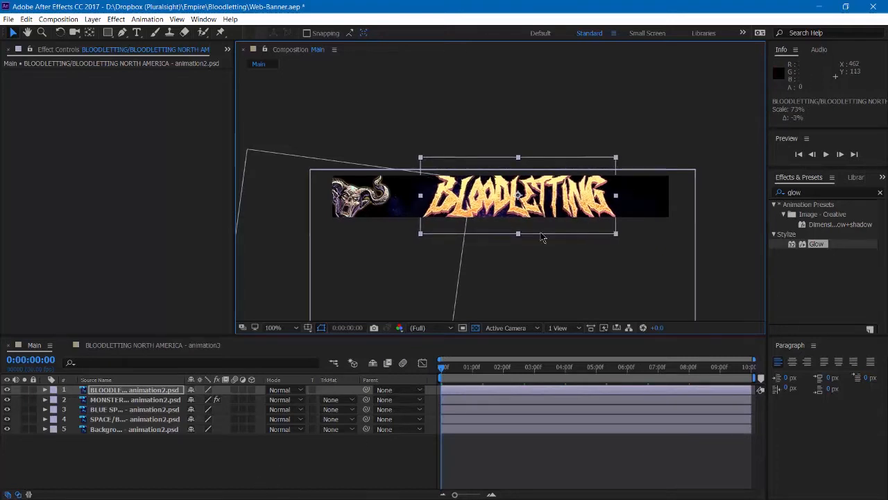
left_click(309, 471)
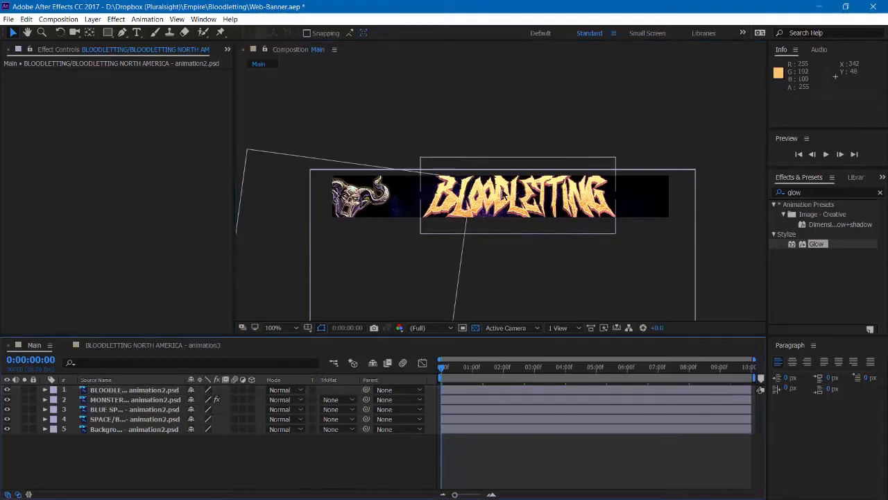
- Nudge the BLOODLETTING title to position 403, 43 and deselect it
left_click(142, 393)
key("Down")
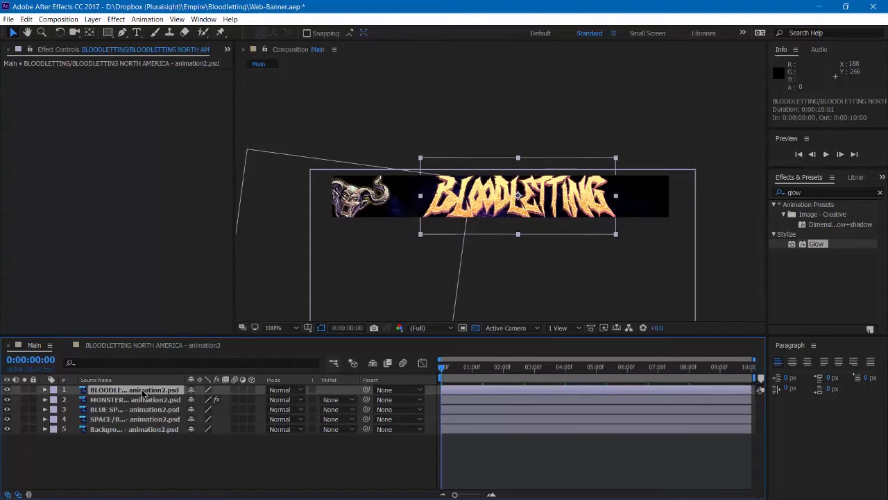
key("Up")
key("Right")
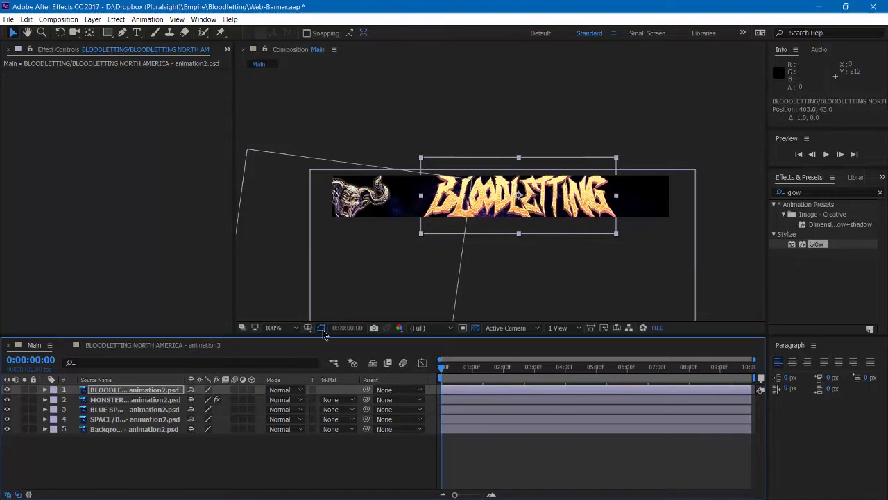
left_click(326, 455)
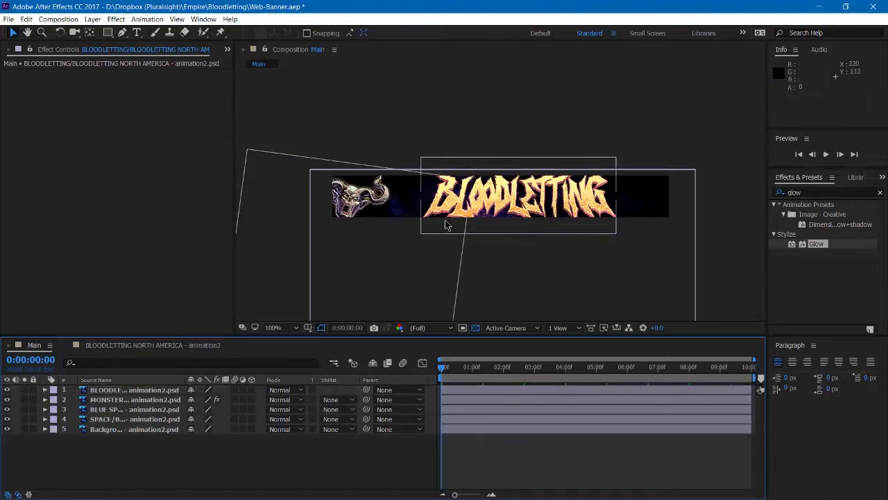
- Check the title against the banner's centre using the Title/Action Safe guides, briefly hiding the title, and turn the guides off again
left_click(308, 328)
left_click(318, 340)
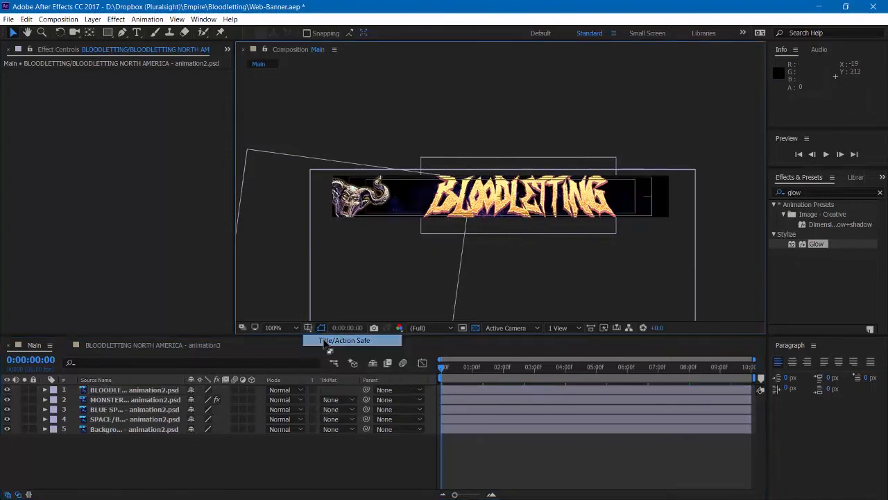
left_click(7, 390)
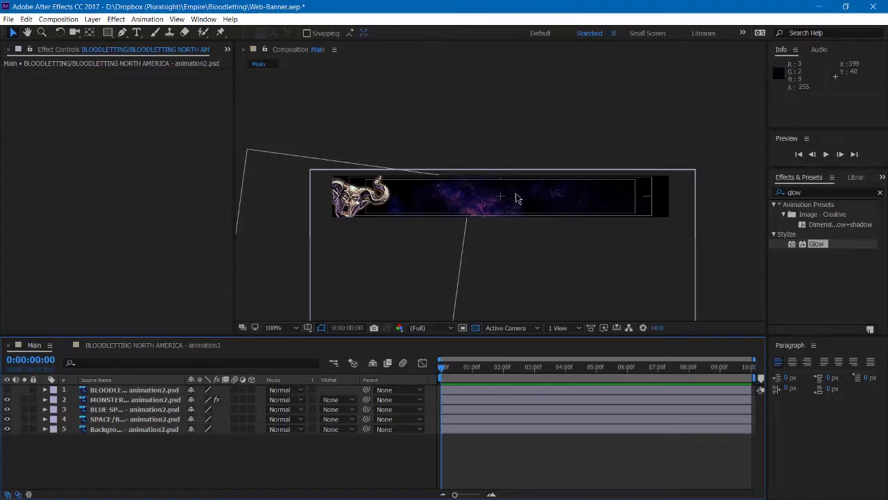
left_click(7, 389)
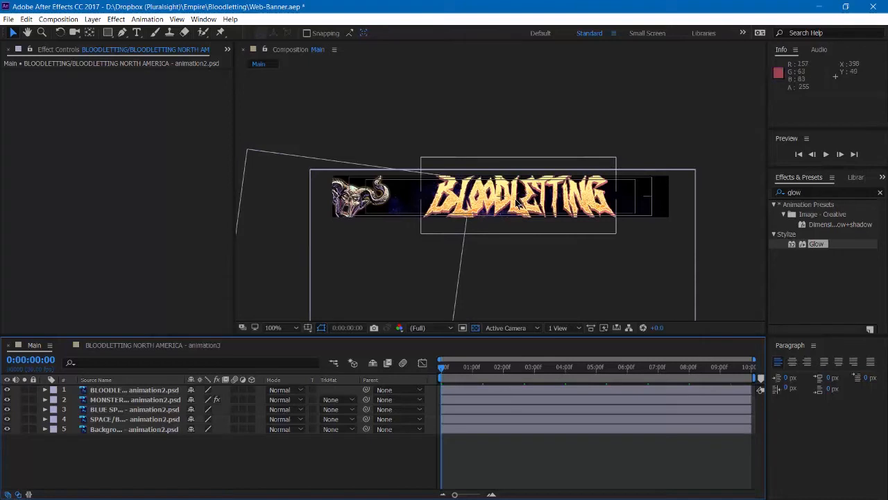
left_click(519, 204)
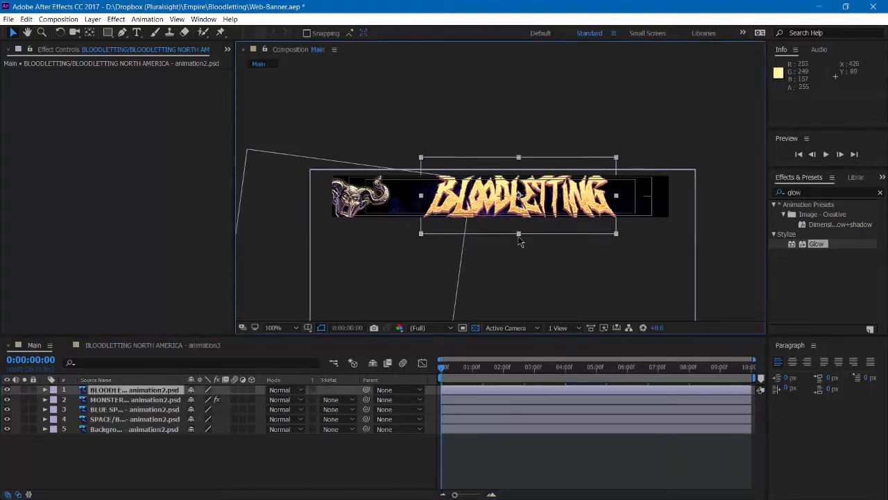
left_click(210, 467)
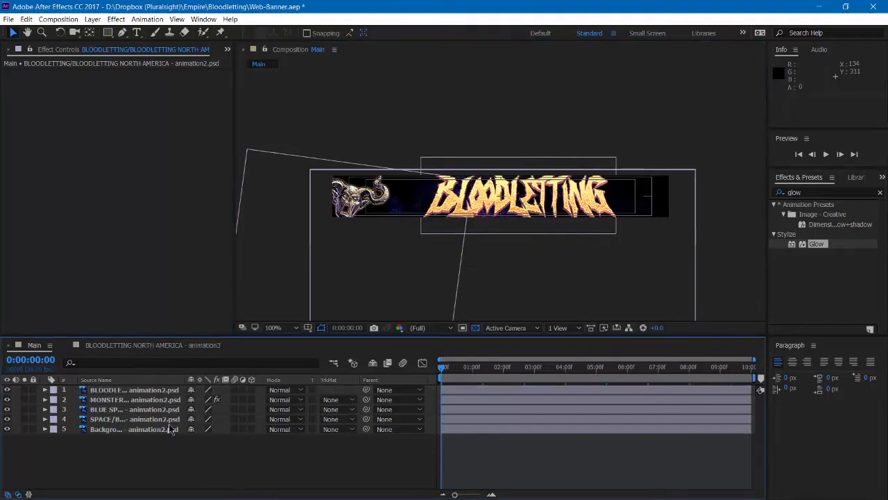
left_click(308, 329)
left_click(321, 340)
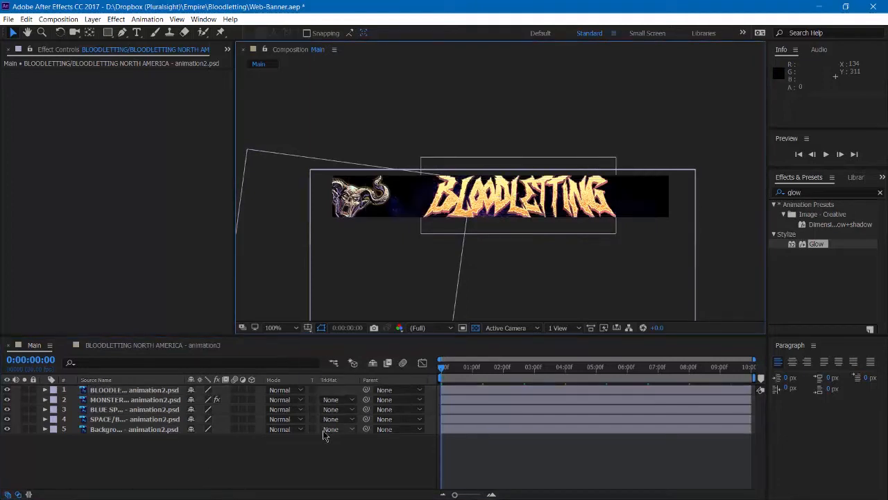
left_click(284, 452)
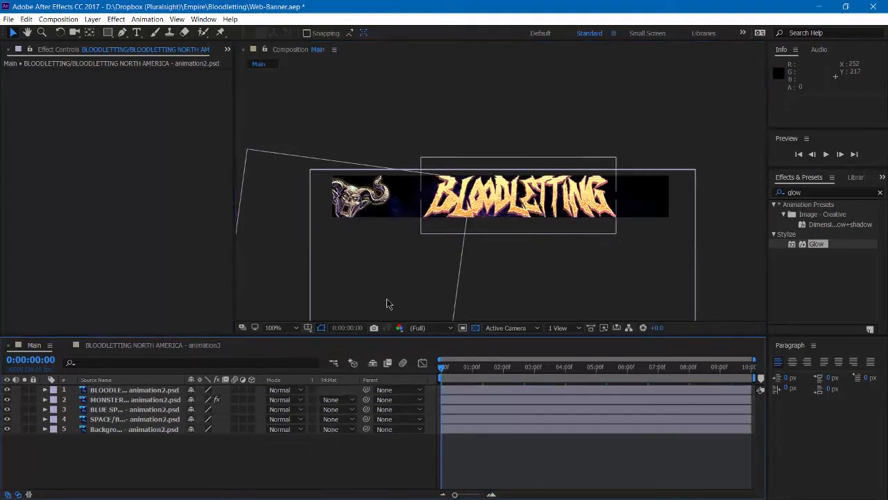
- Add a Position keyframe to the BLOODLETTING title at 0:00:01:00, holding its place at 403, 43
left_click(114, 390)
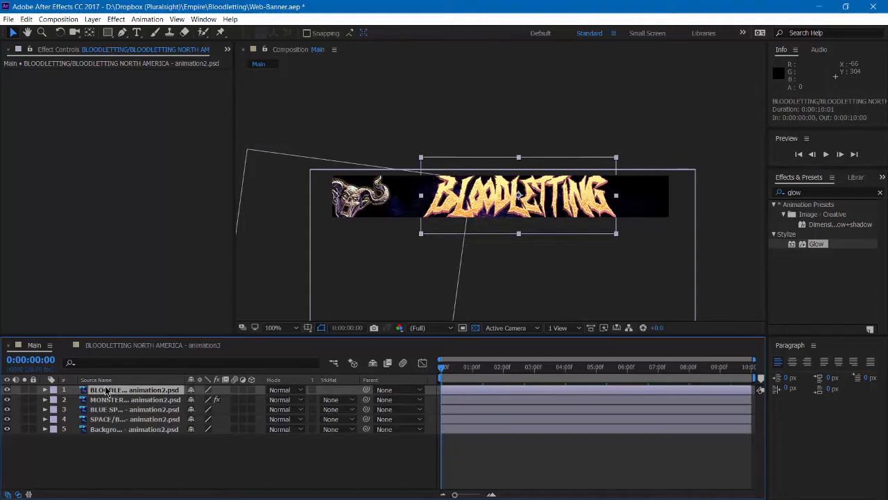
key("p")
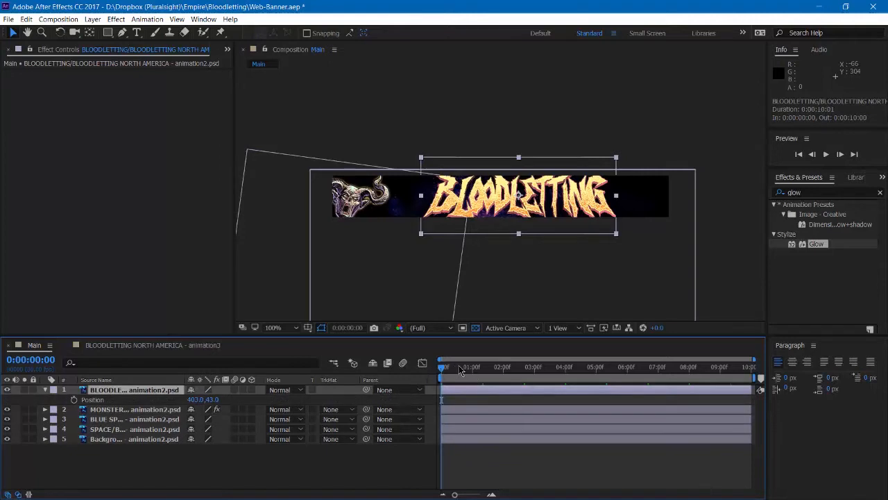
left_click_drag(459, 370, 475, 375)
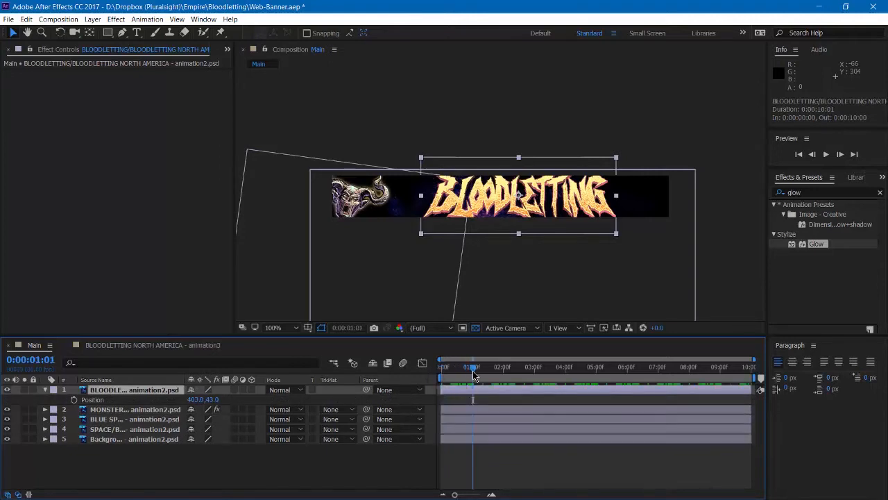
key("Page_Up")
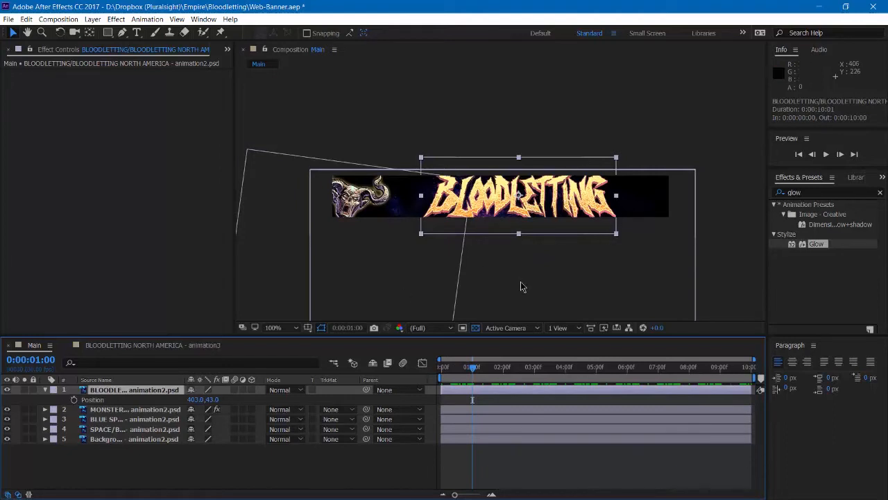
left_click(74, 400)
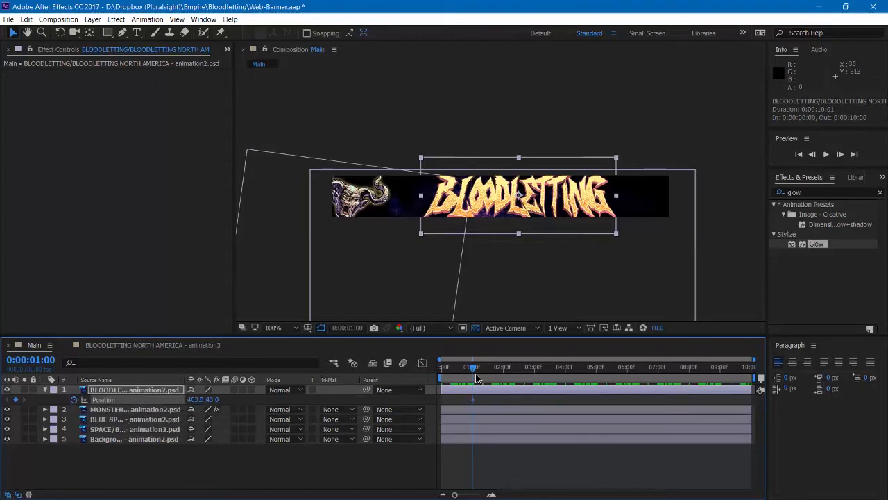
- At 0:00:00:00, move the BLOODLETTING title straight down out of the banner to position 403, 175 and deselect it
left_click_drag(472, 372, 441, 371)
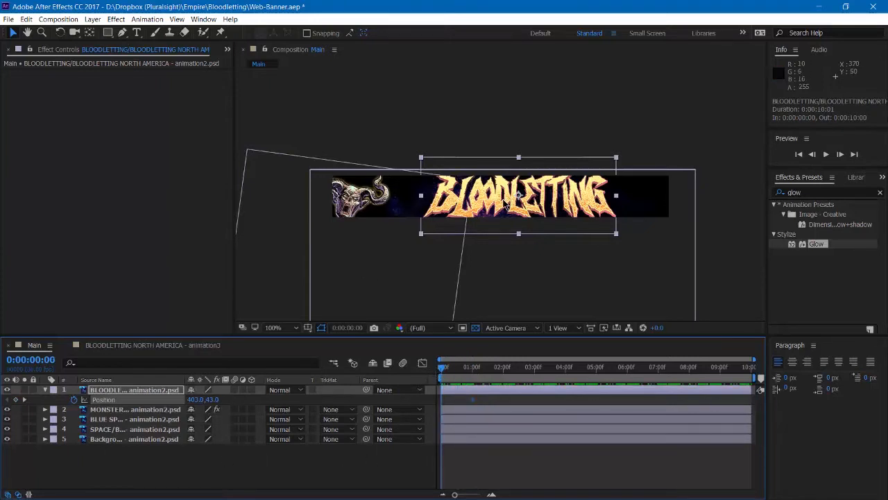
left_click_drag(502, 202, 488, 264)
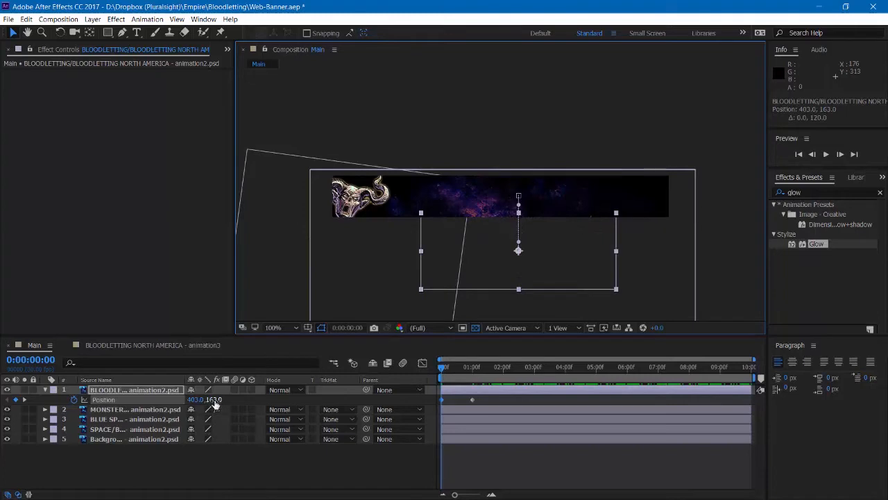
mouse_move(211, 401)
left_mouse_down()
mouse_move(174, 401)
mouse_move(217, 400)
left_mouse_up()
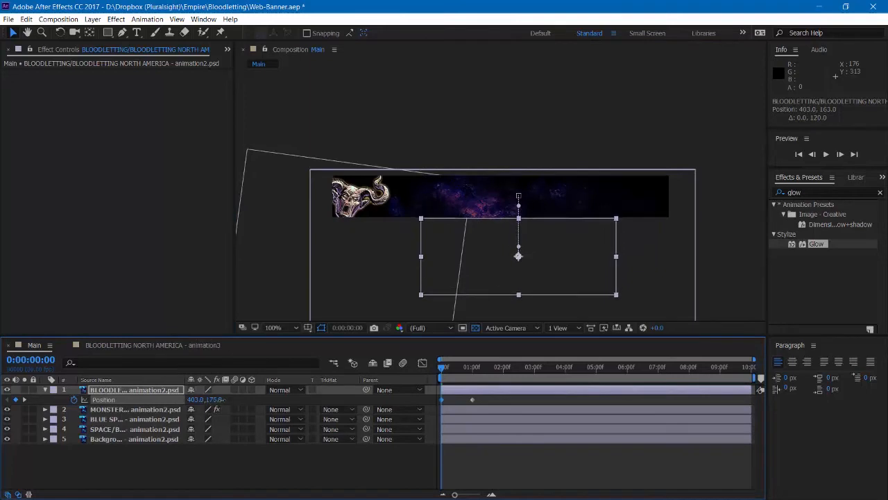
left_click(302, 467)
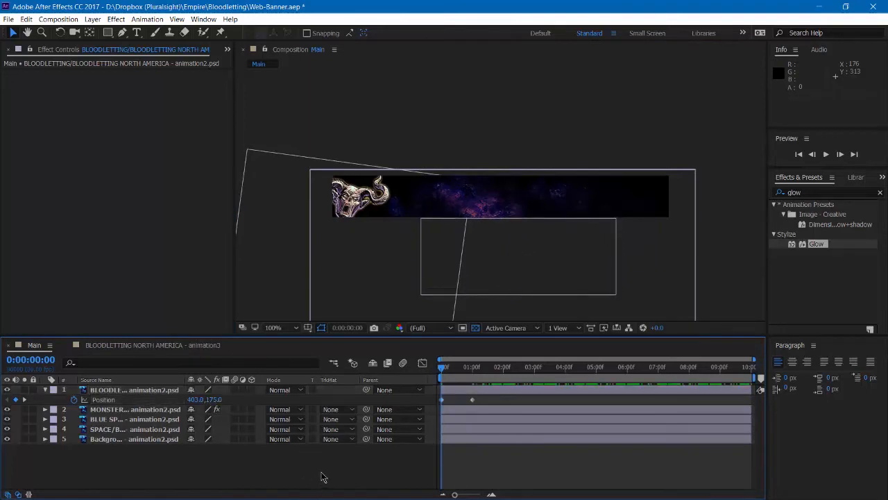
- Play back the title's slide-in from below the banner twice to check its motion
key("space")
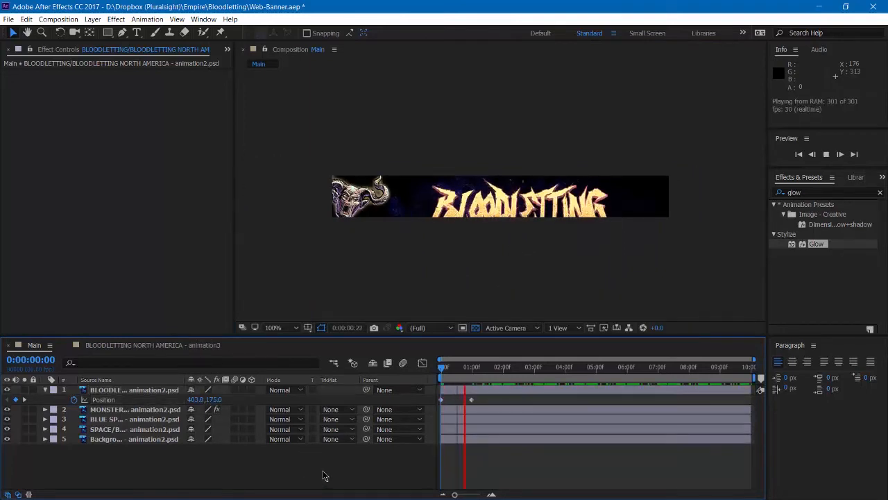
key("space")
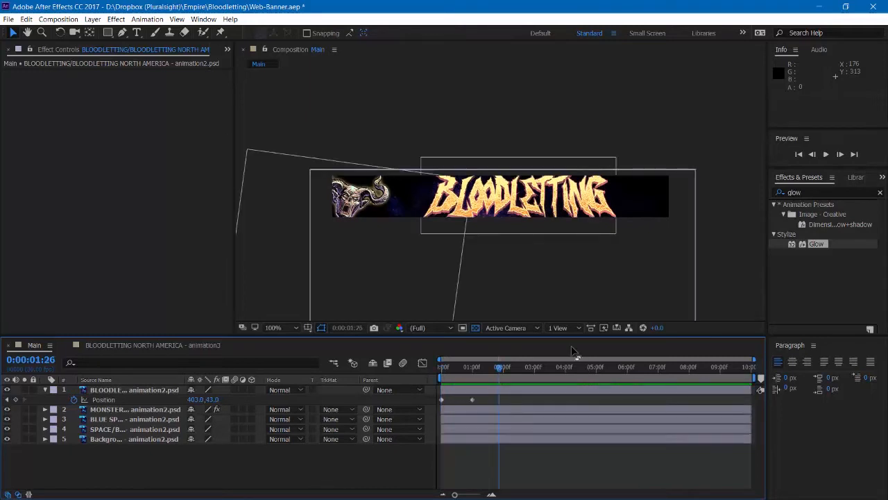
key("space")
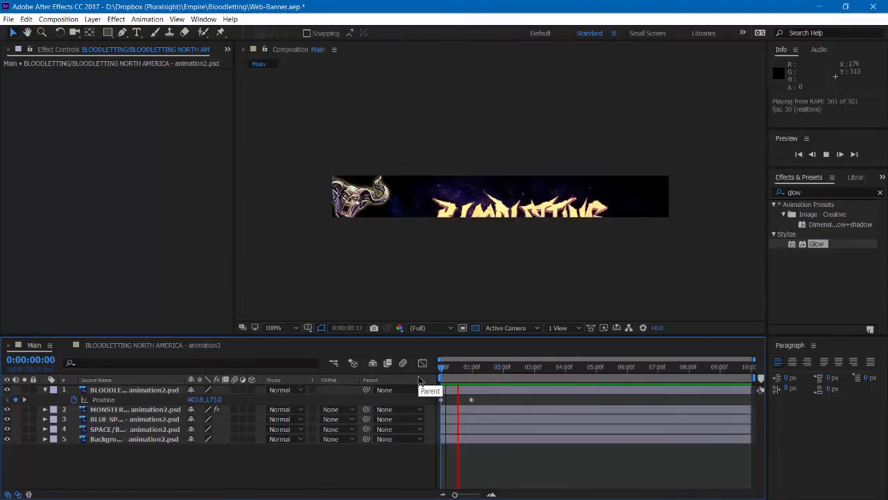
key("space")
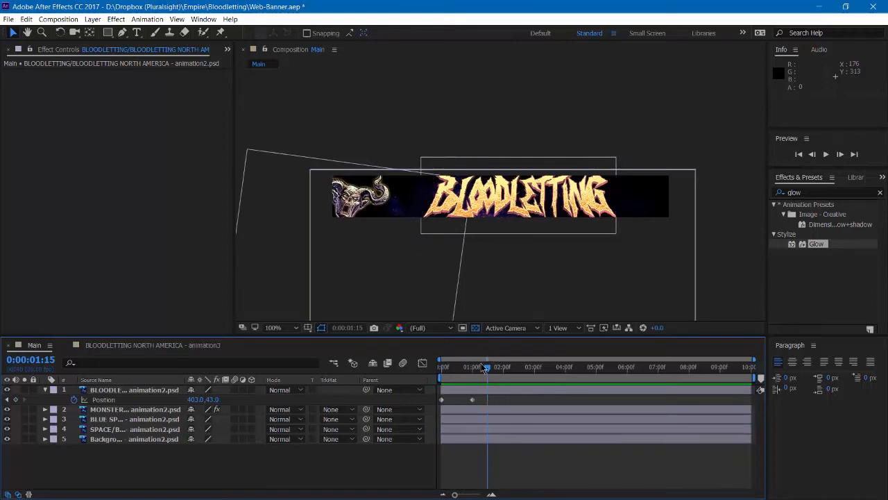
- Apply Easy Ease to both Position keyframes of the BLOODLETTING title
left_click_drag(483, 406, 437, 402)
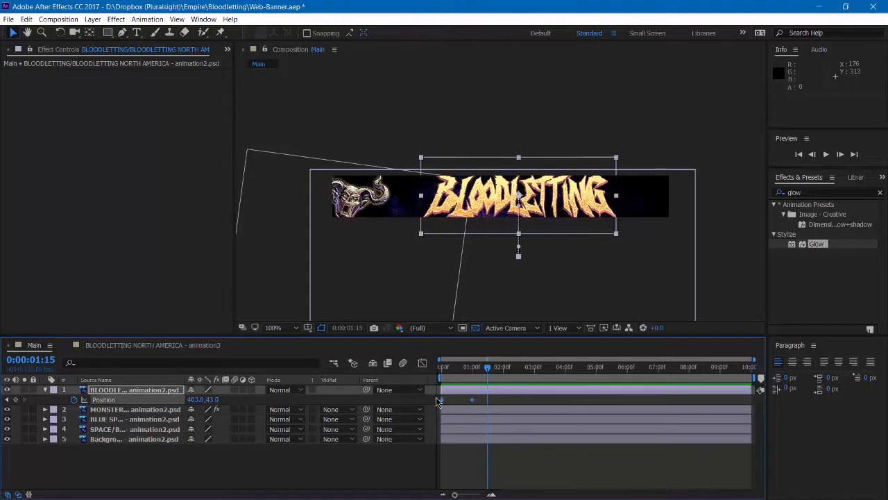
right_click(472, 400)
mouse_move(494, 395)
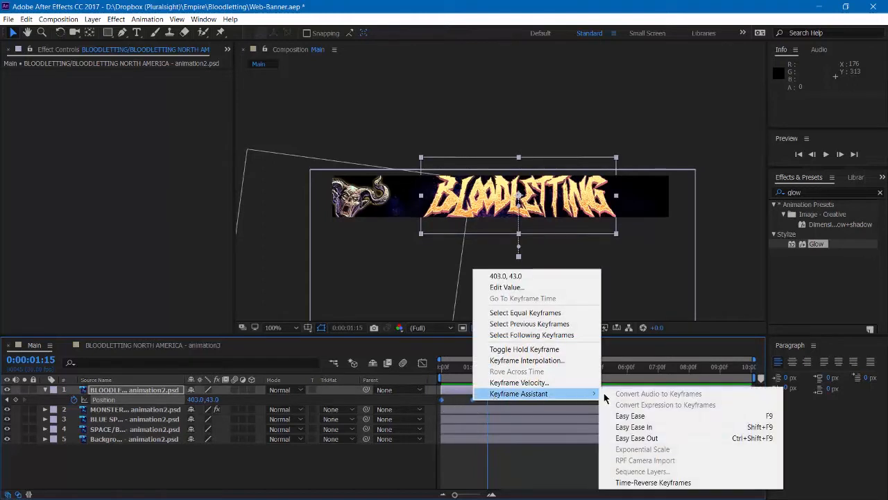
left_click(626, 415)
left_click(322, 481)
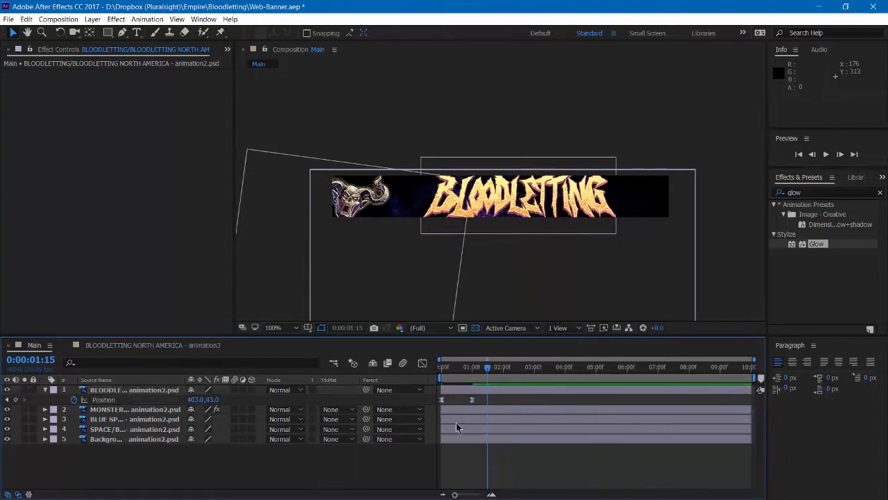
- Preview the eased title animation from the start of the Main composition
left_click_drag(457, 368, 438, 368)
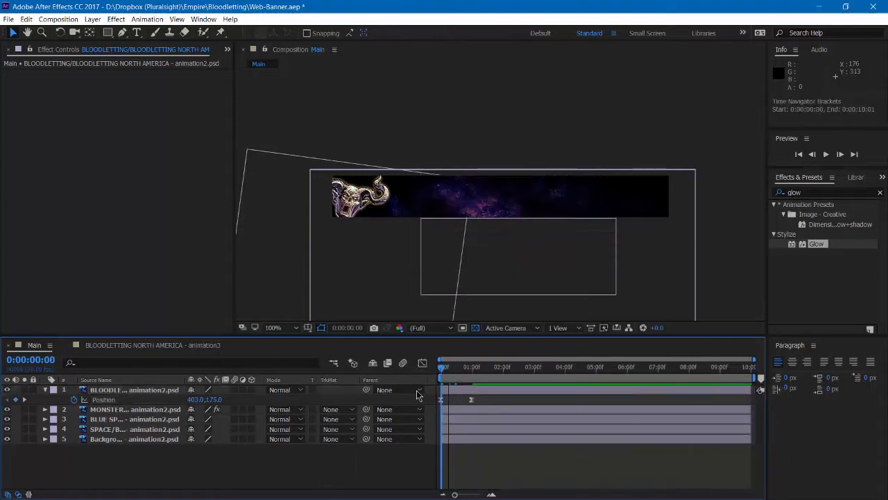
key("space")
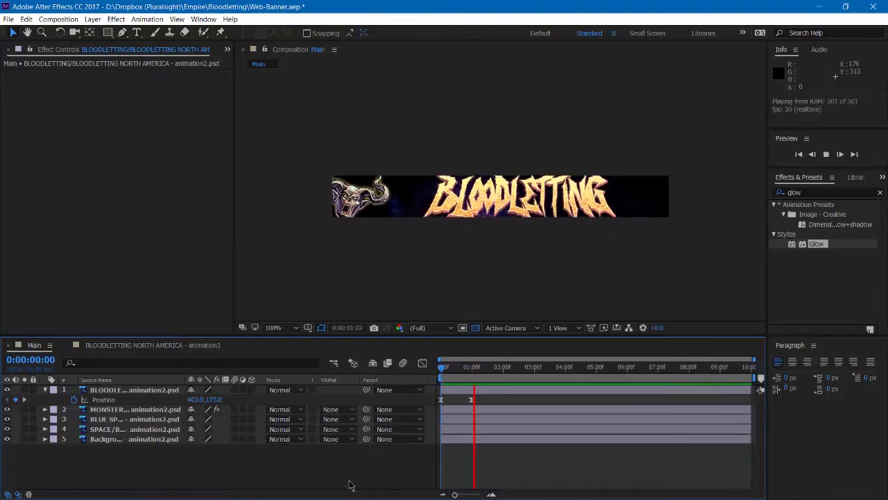
key("space")
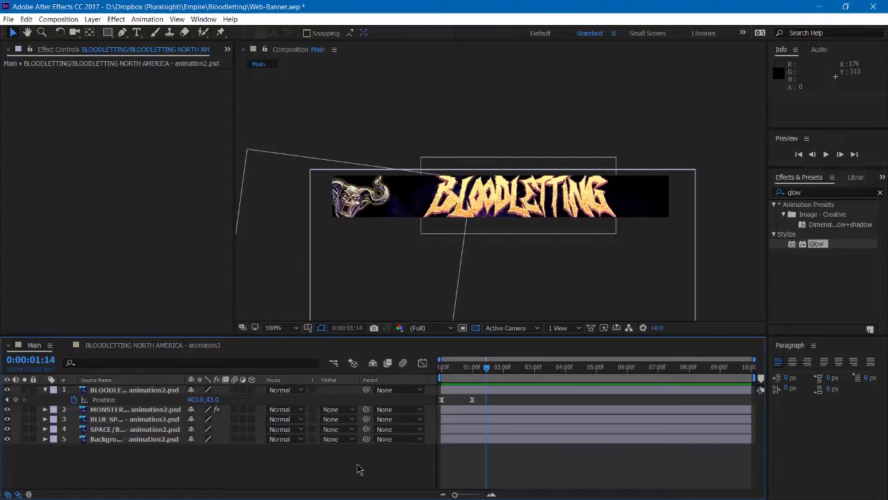
left_click_drag(486, 367, 439, 377)
key("space")
- Trim the end of the BLOODLETTING title layer to 0:00:01:17, 17 frames after its second Position keyframe
left_click(472, 369)
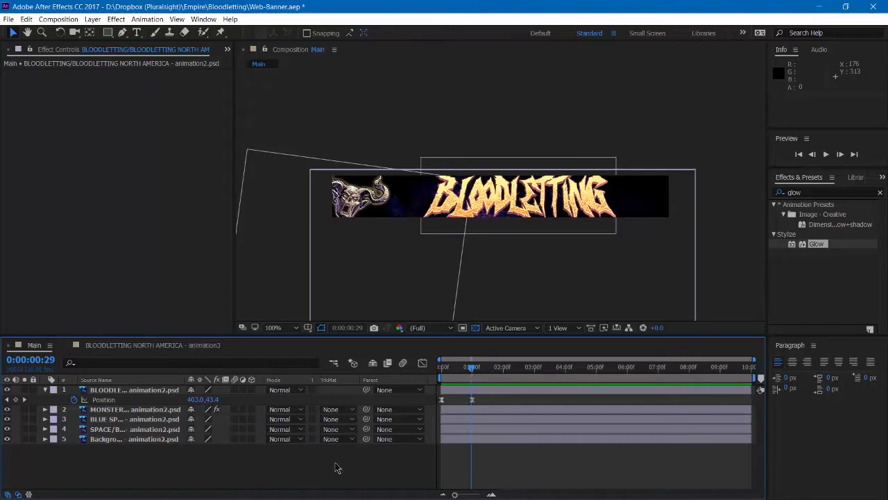
key("Page_Down")
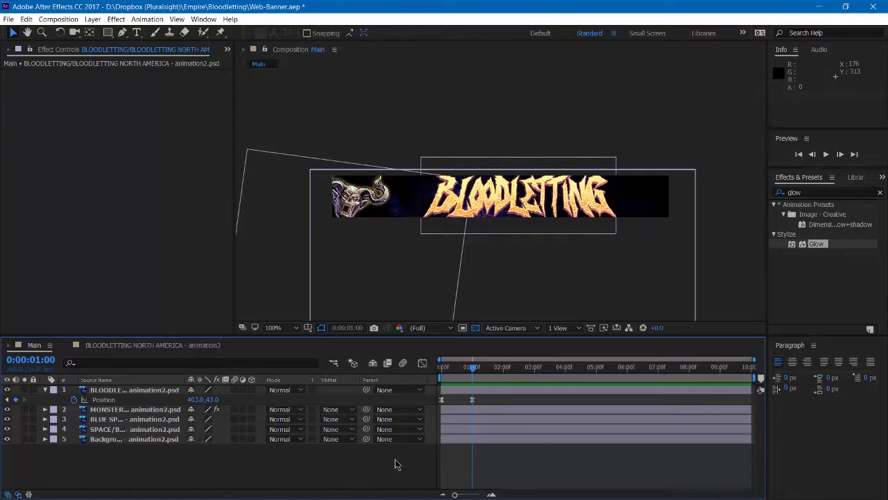
key("Page_Down")
key("Page_Down")
key("Page_Down")
key("Page_Down")
key("Page_Down")
key("Page_Down")
key("Page_Down")
key("Page_Down")
key("Page_Down")
key("Page_Down")
key("Page_Down")
key("Page_Down")
key("Page_Down")
key("Page_Down")
key("Page_Down")
key("Page_Down")
key("Page_Down")
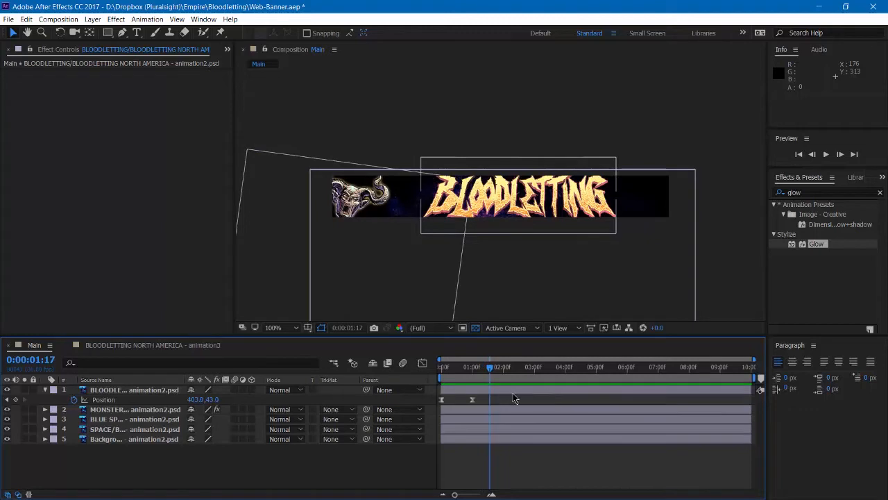
left_click(155, 390)
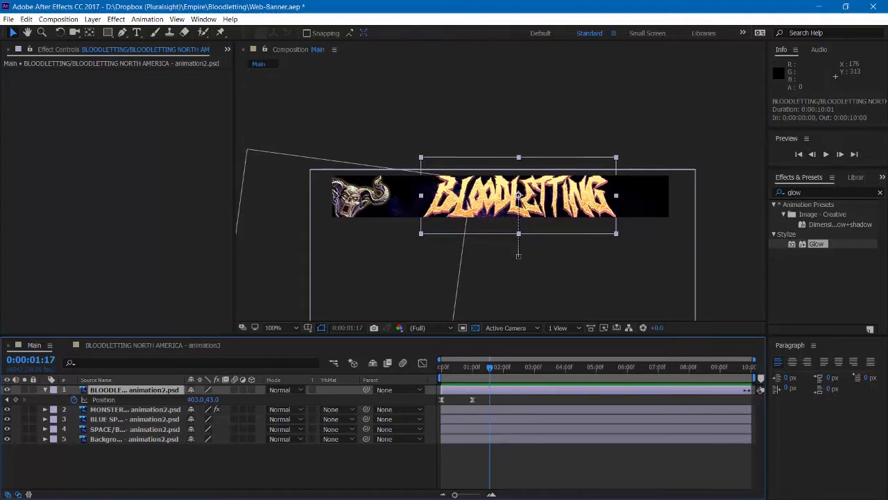
left_click_drag(747, 390, 493, 405)
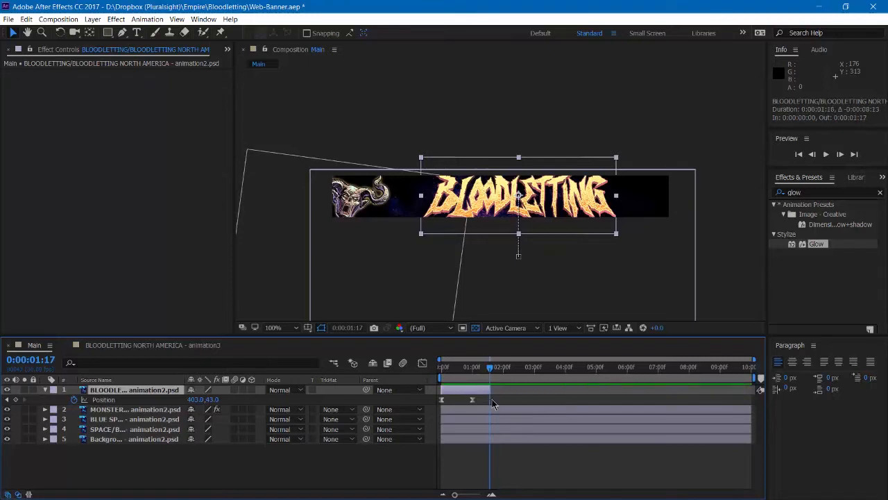
left_click(439, 449)
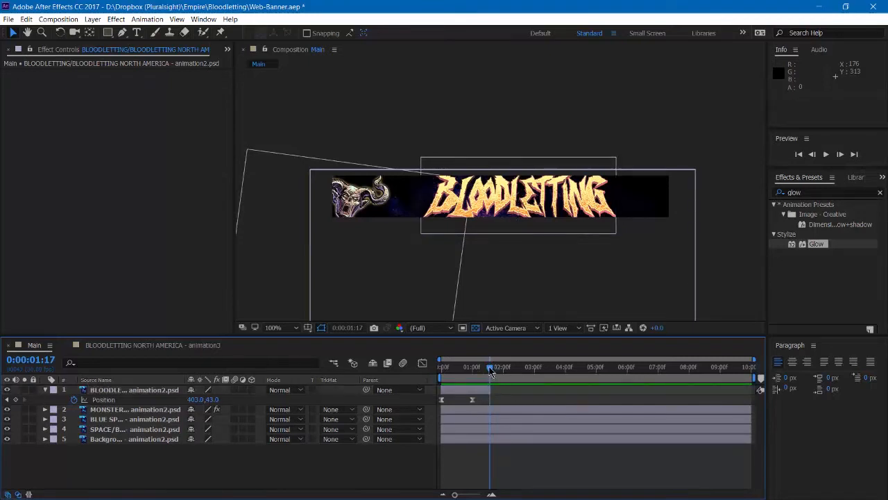
- Play the timeline from about 0:00:01:08 to check the cut at the trimmed end of the title
left_click_drag(490, 373, 480, 369)
key("space")
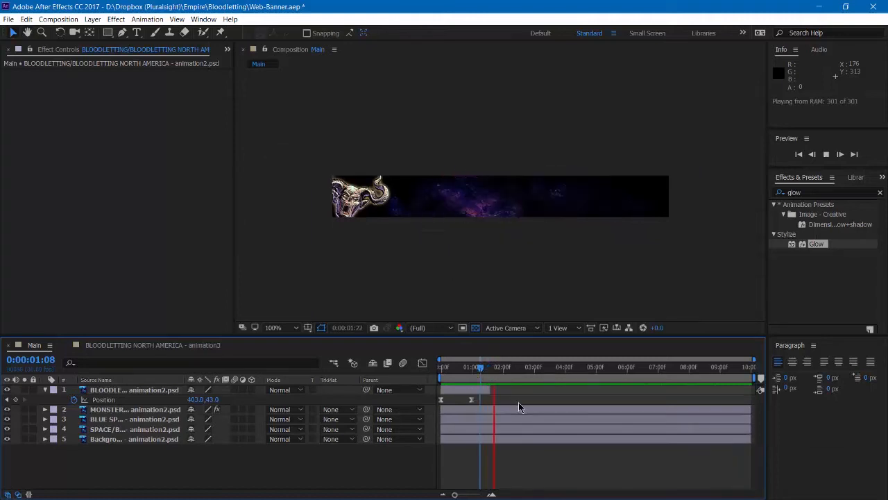
key("space")
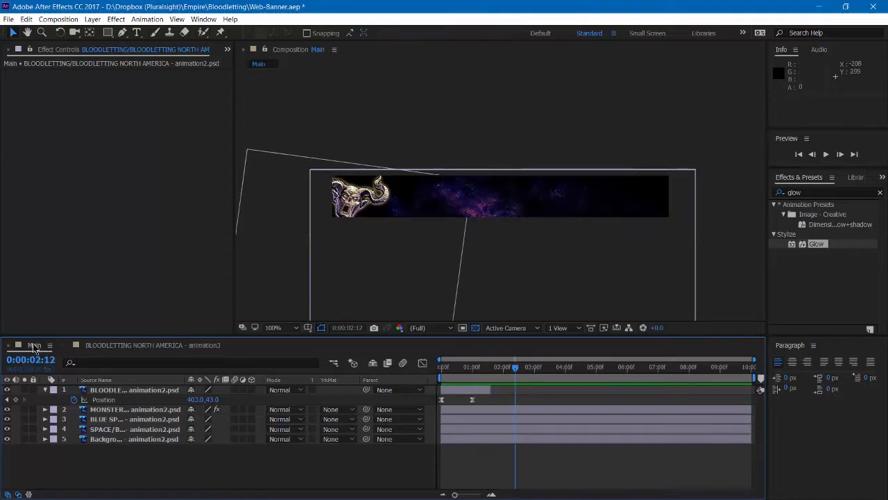
- Make the poster's BLOODSPLATTER layer visible and copy it into Main, placing it directly below the MONSTERS layer
left_click(118, 347)
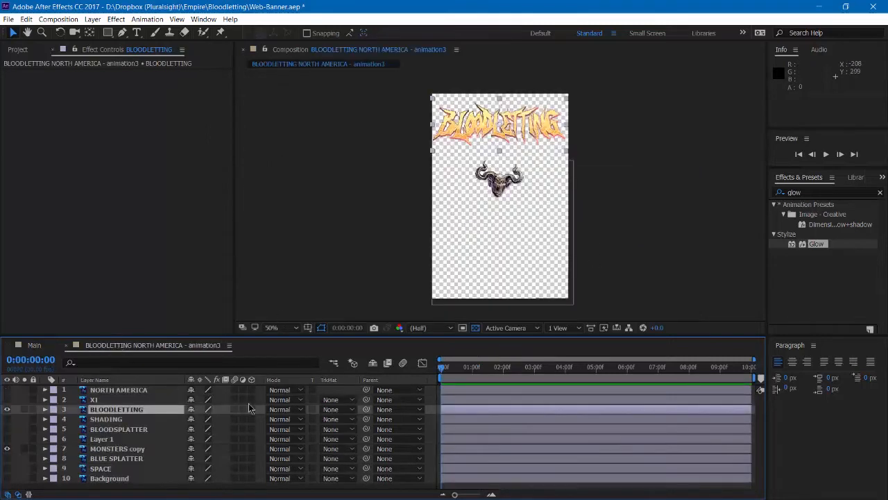
left_click(7, 429)
left_click(117, 430)
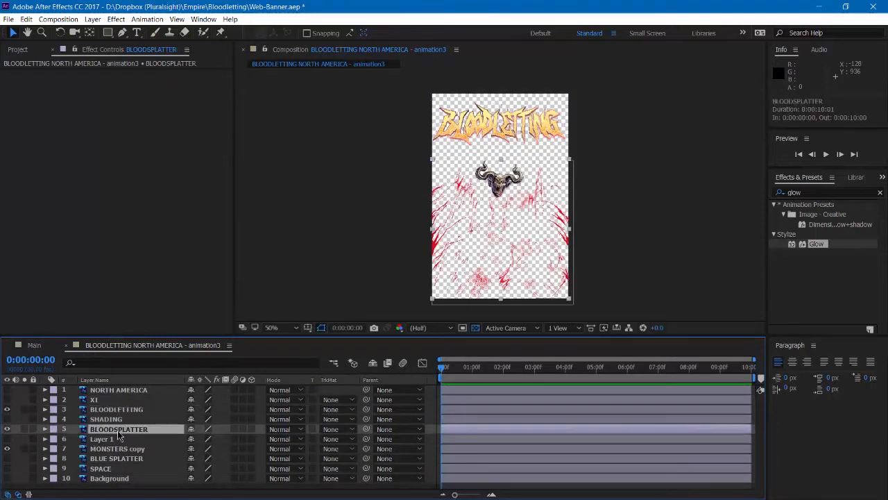
key("ctrl+c")
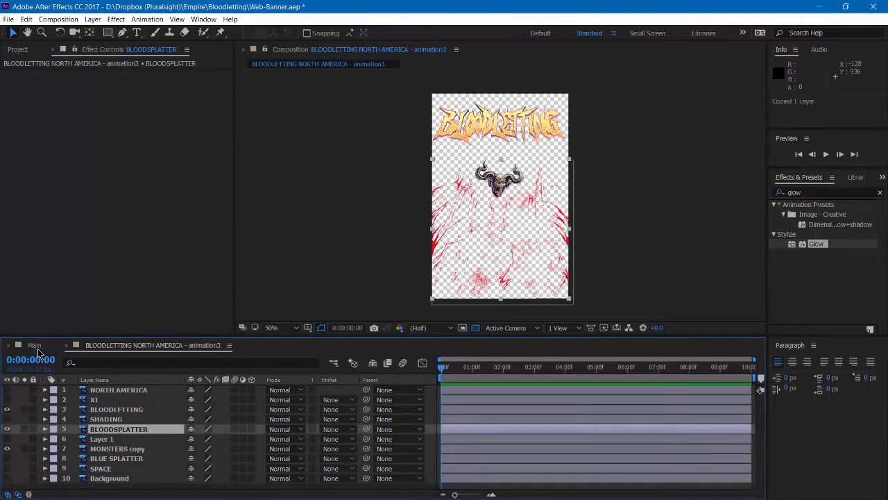
left_click(34, 345)
key("ctrl+v")
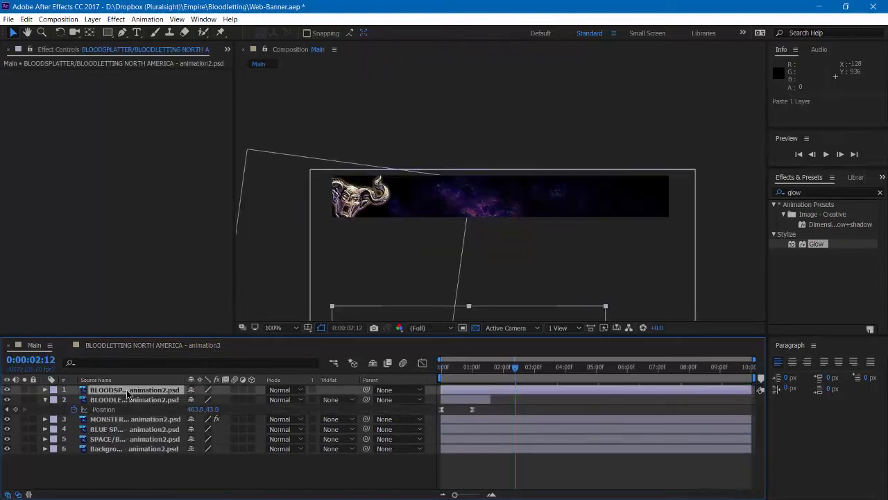
left_click_drag(127, 393, 137, 427)
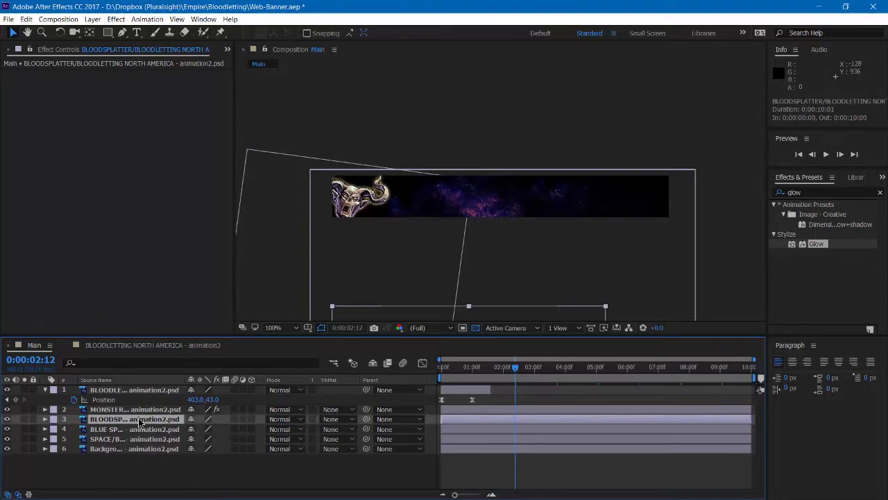
- Move the blood splatter up over the banner, stretch it horizontally to cover the banner's full width, and deselect it
left_click_drag(379, 313, 421, 123)
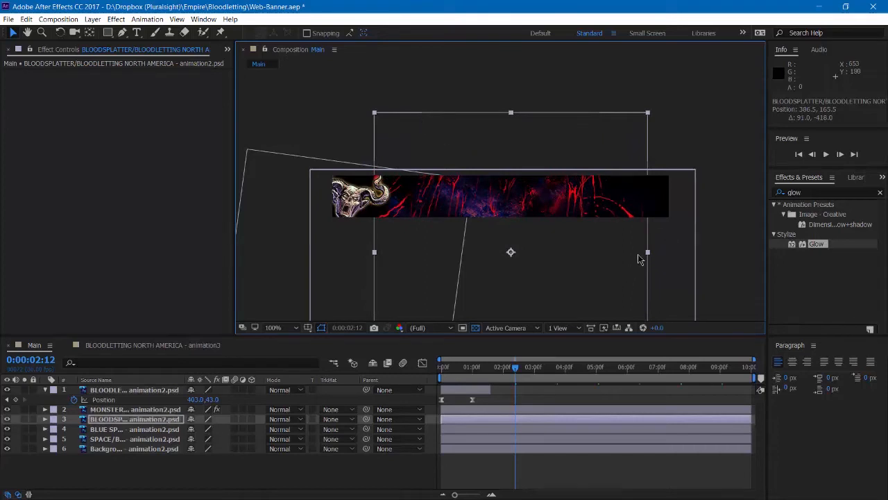
left_click_drag(649, 254, 668, 254)
left_click_drag(610, 283, 620, 282)
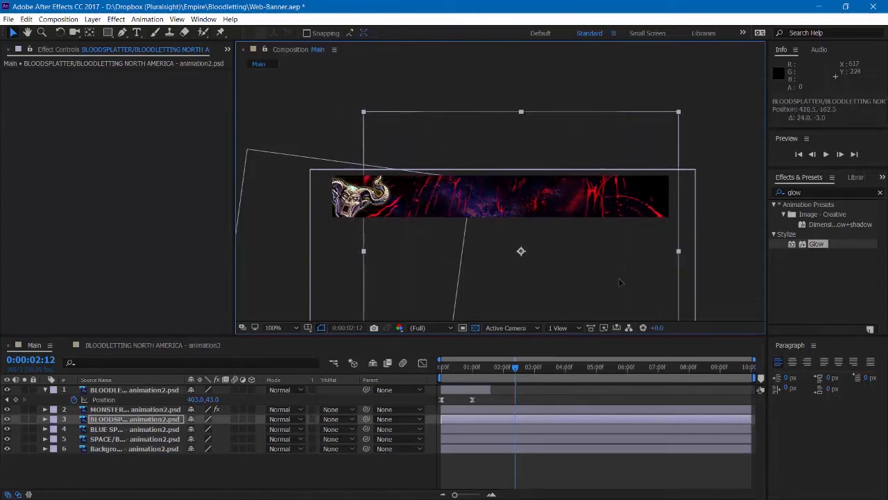
left_click_drag(363, 252, 331, 254)
left_click(290, 481)
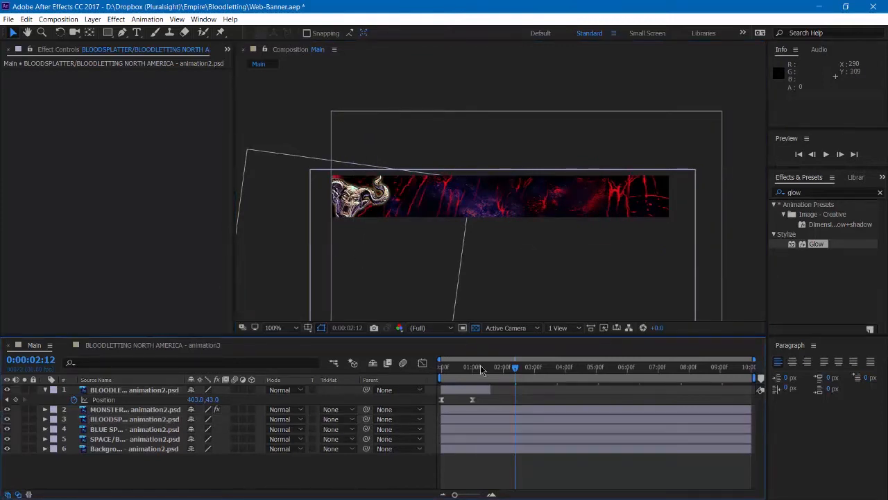
- Play the banner from the start and around the title's cut to check the animation, ending with the playhead at 0:00:01:17
left_click(461, 366)
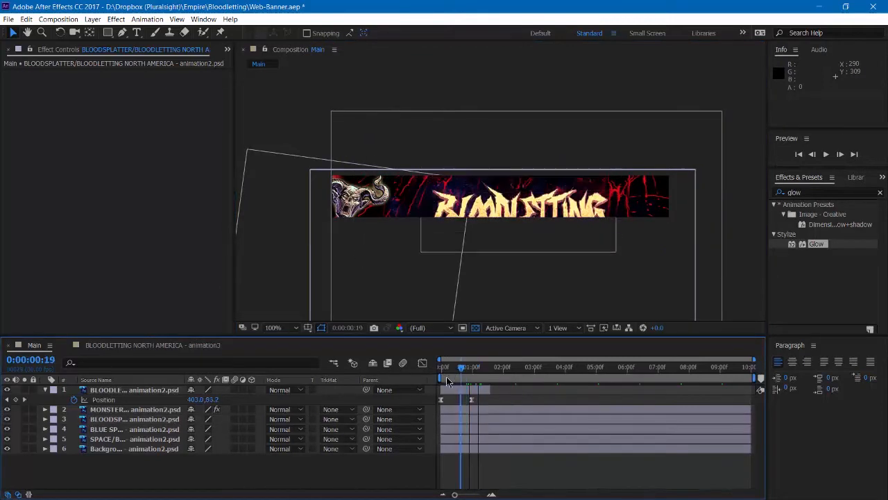
key("space")
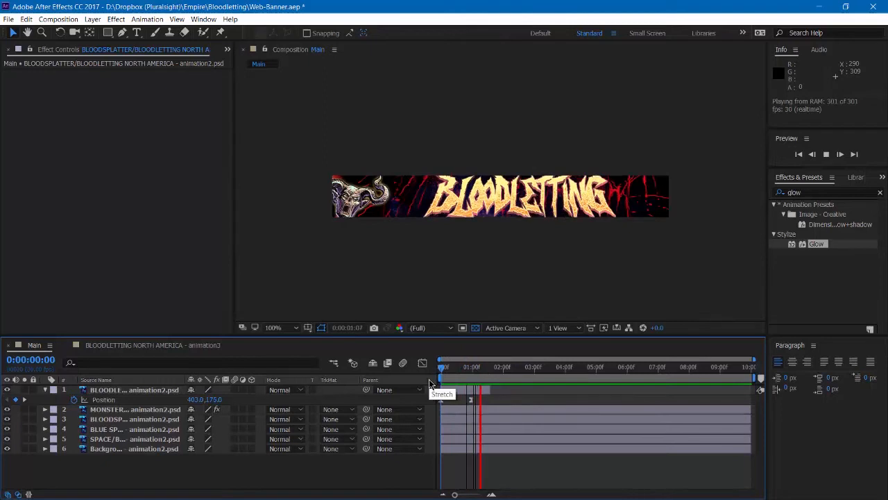
key("space")
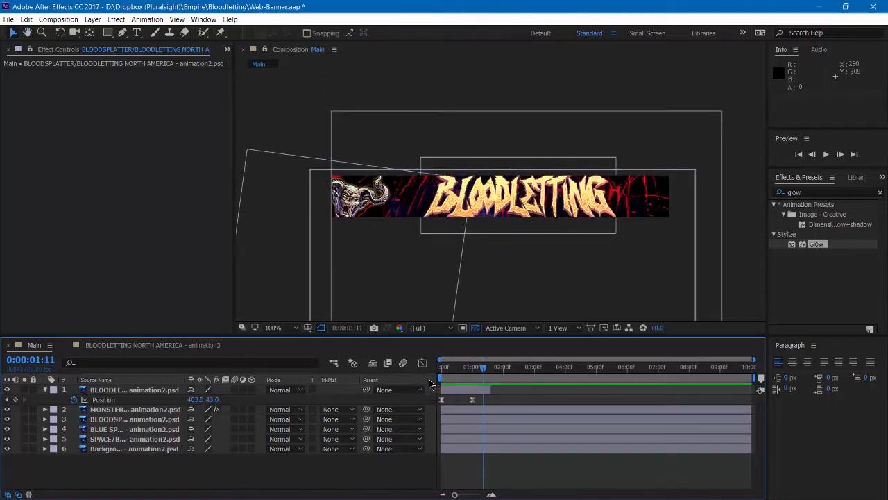
mouse_move(466, 367)
left_mouse_down()
mouse_move(450, 370)
mouse_move(470, 371)
left_mouse_up()
key("space")
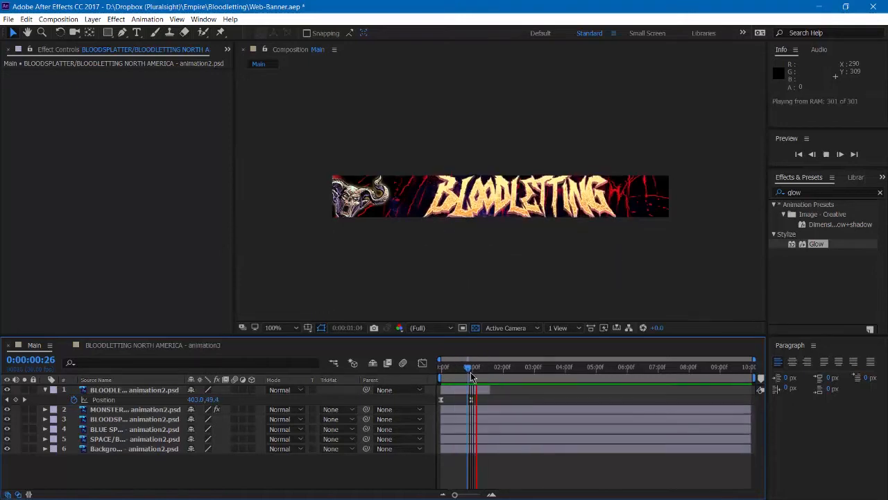
key("space")
left_click(485, 367)
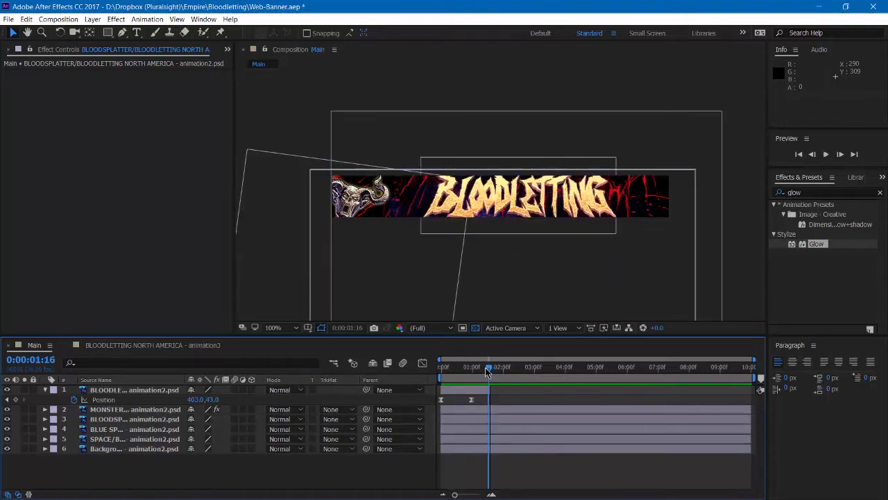
key("space")
key("space")
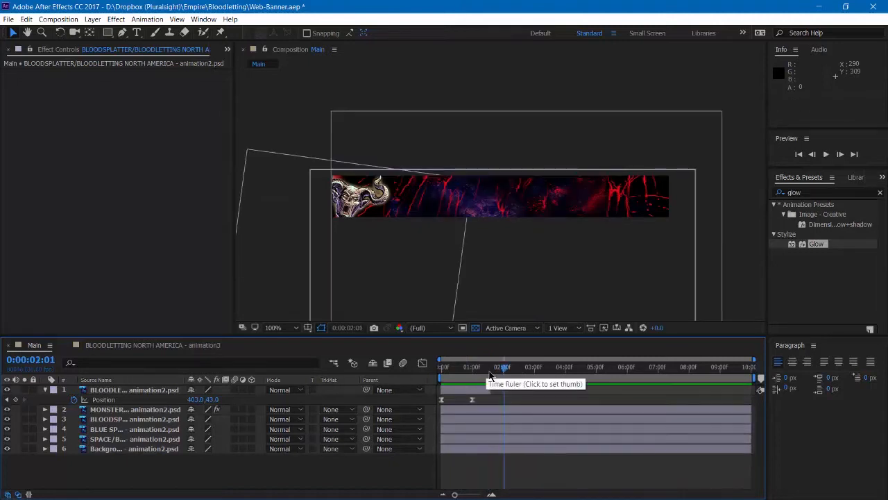
left_click(489, 375)
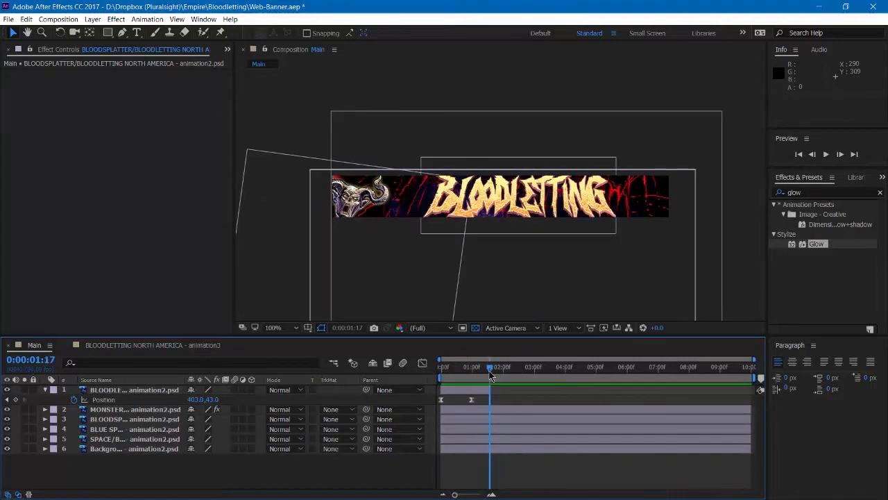
- Make the poster's NORTH AMERICA and XI layers visible and copy both into Main above the BLOODLETTING title
left_click(109, 345)
left_click(8, 408)
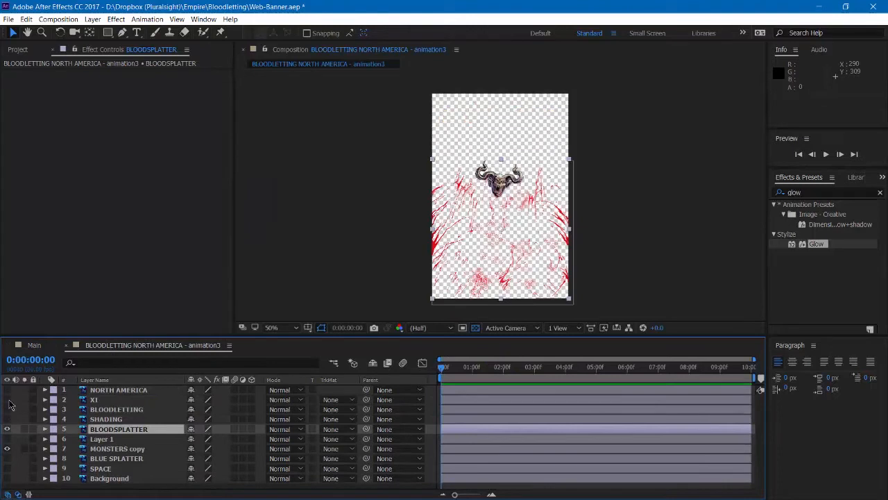
left_click(7, 399)
left_click(7, 389)
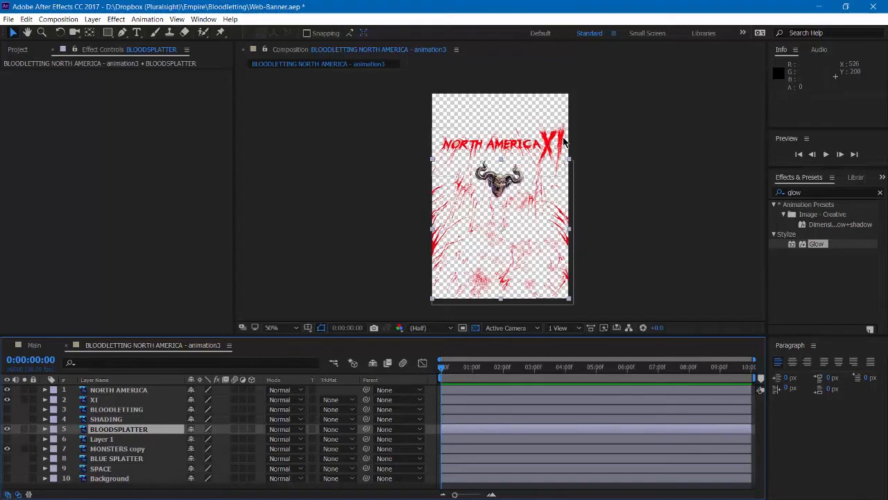
left_click(111, 390)
left_click(97, 401, "ctrl")
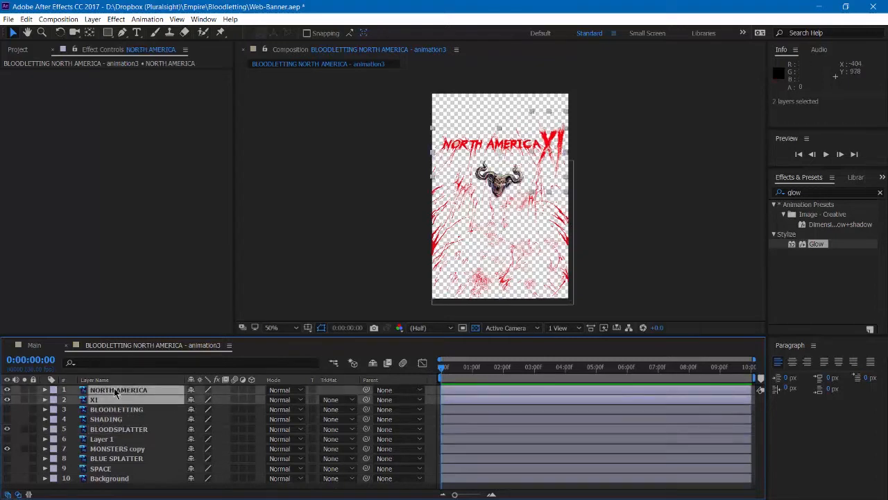
key("ctrl+c")
left_click(34, 345)
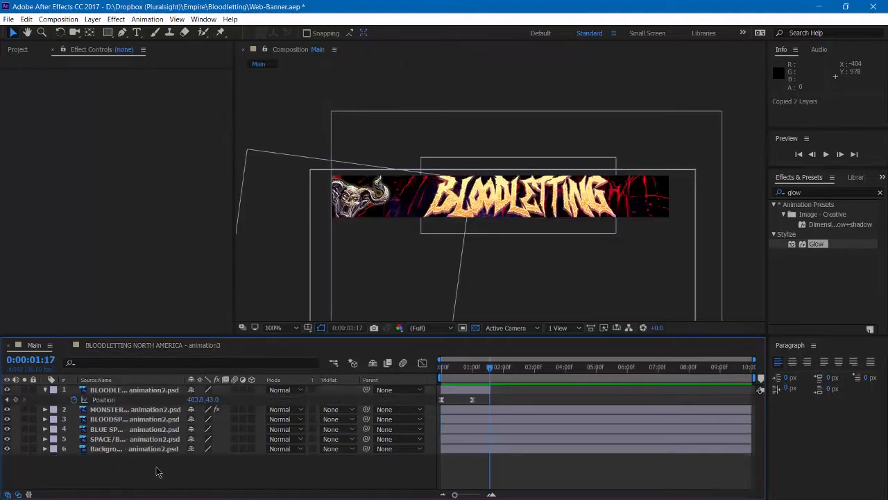
key("ctrl+v")
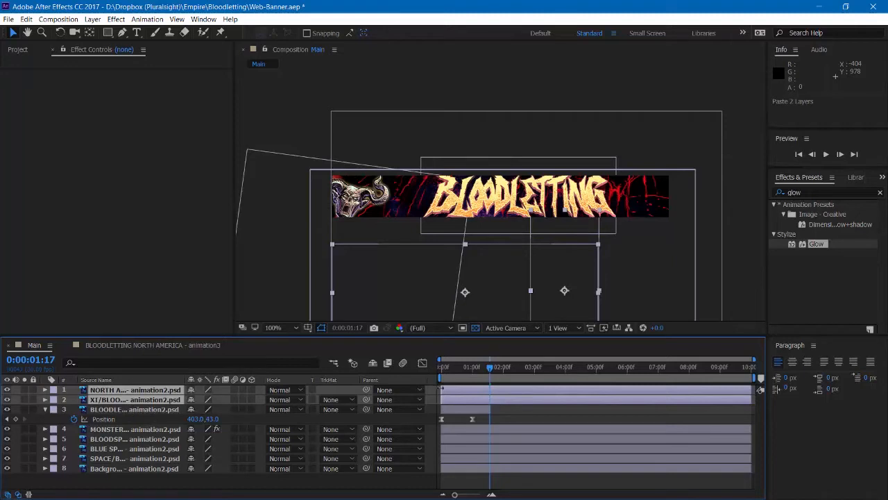
- Trim the start of the NORTH AMERICA and XI layers to 0:00:01:18, where the BLOODLETTING title ends
left_click_drag(441, 390, 473, 394)
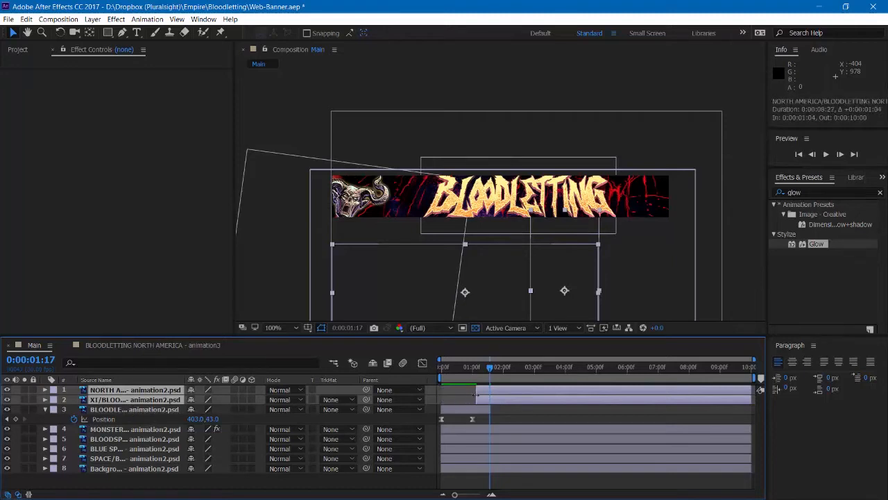
key("equal")
key("equal")
left_click_drag(495, 370, 505, 369)
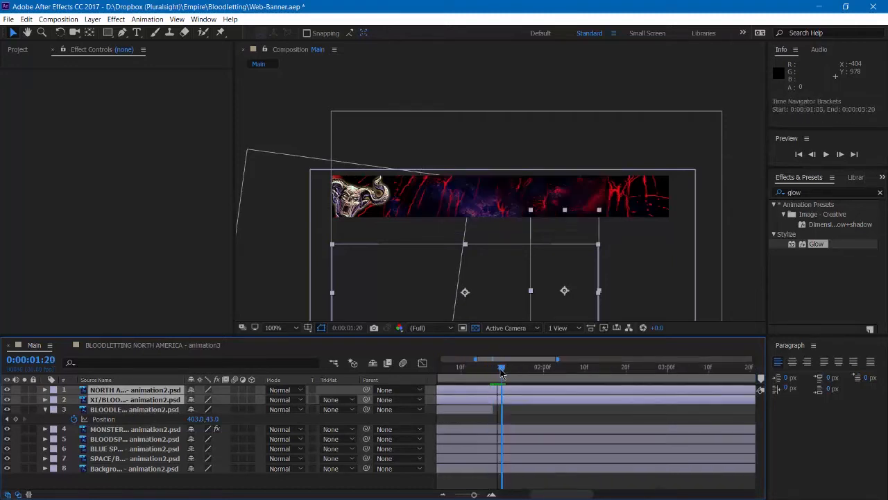
key("minus")
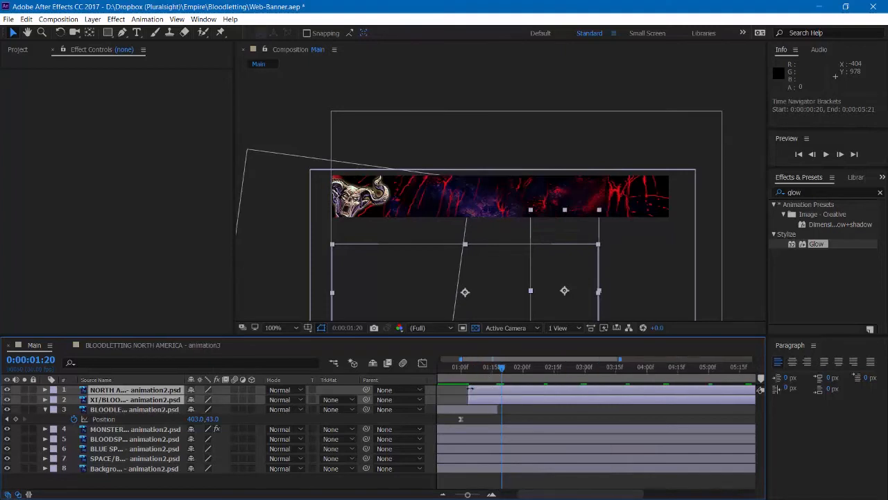
left_click_drag(471, 392, 498, 396)
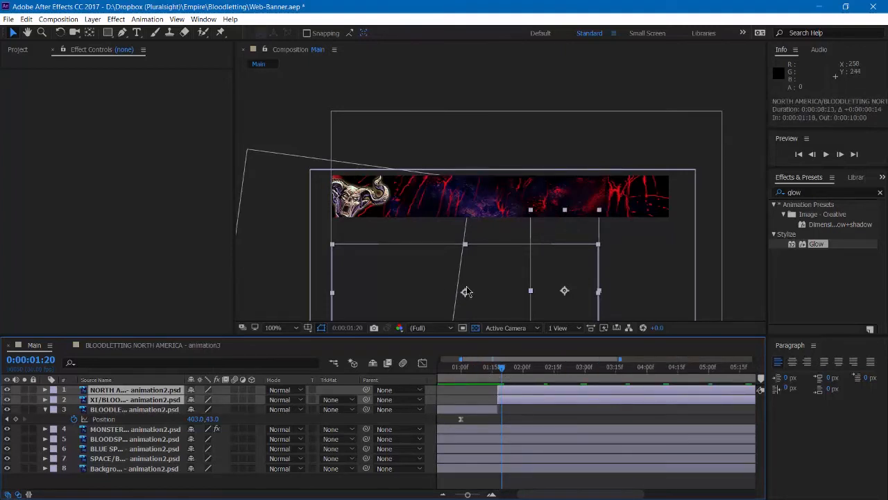
- Move NORTH AMERICA and XI together up onto the banner, and scale NORTH AMERICA down to 86%
left_click(491, 291)
left_click_drag(491, 291, 541, 209)
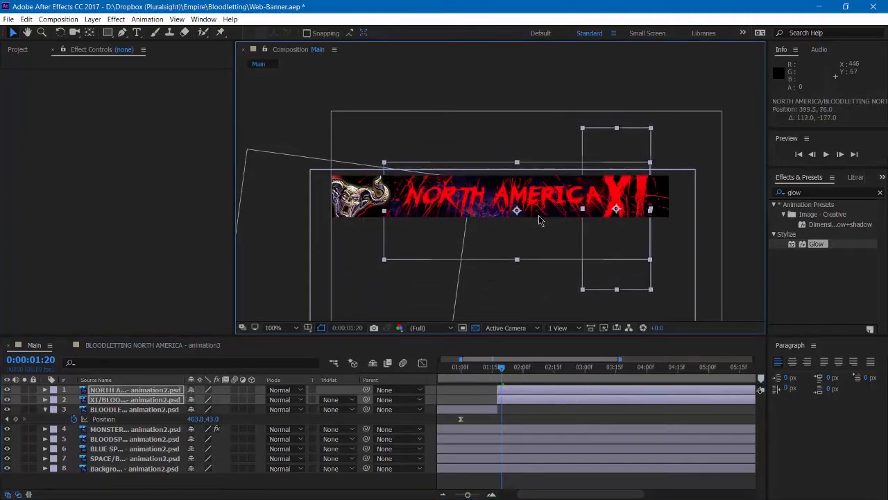
left_click(139, 397)
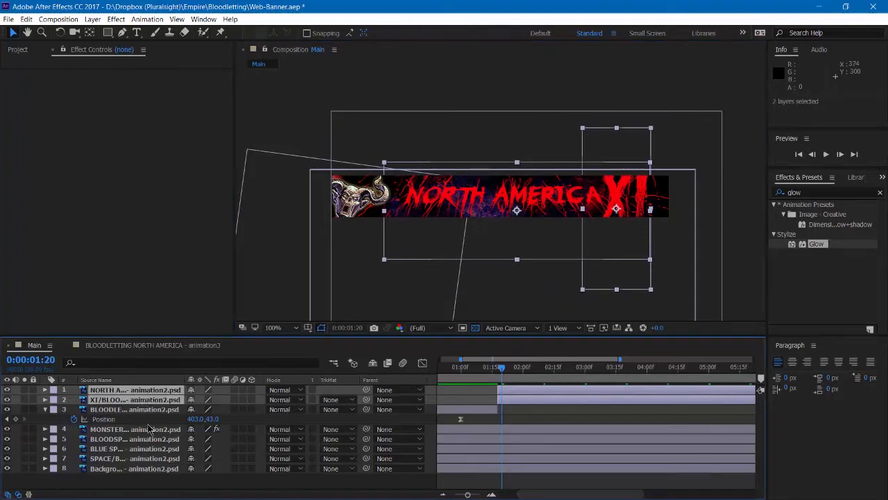
left_click(150, 410)
left_click(141, 390)
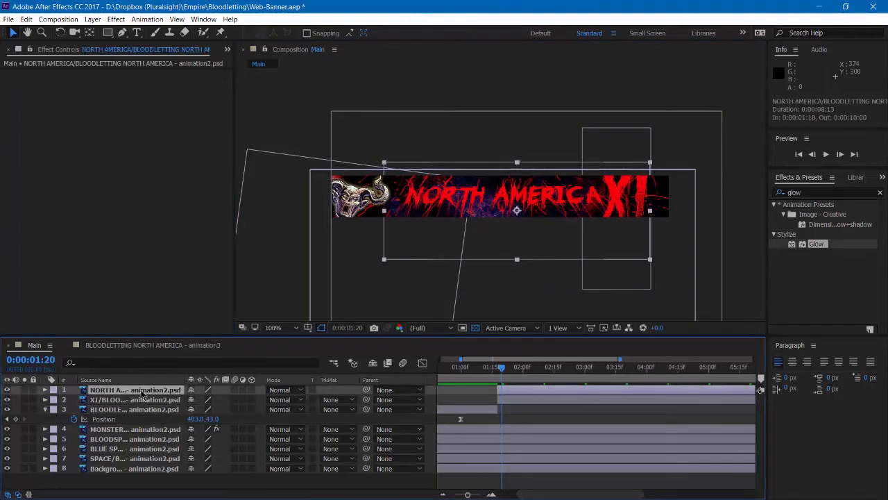
key("s")
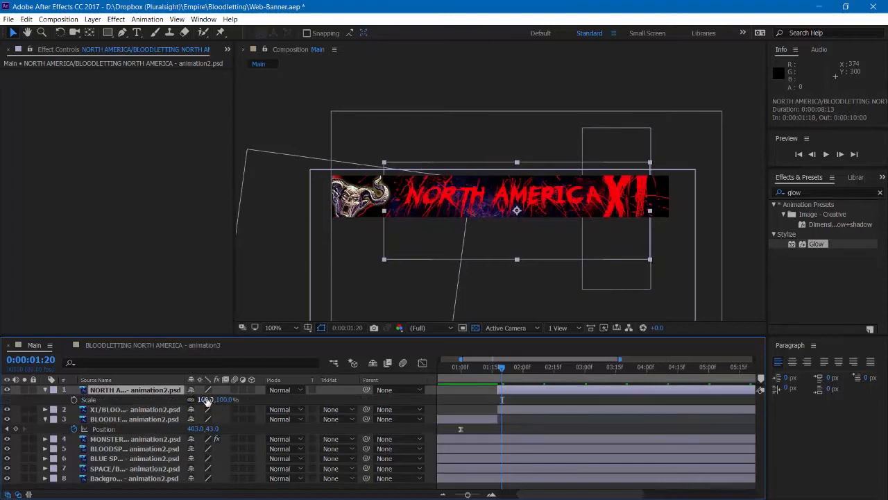
left_click_drag(206, 402, 194, 400)
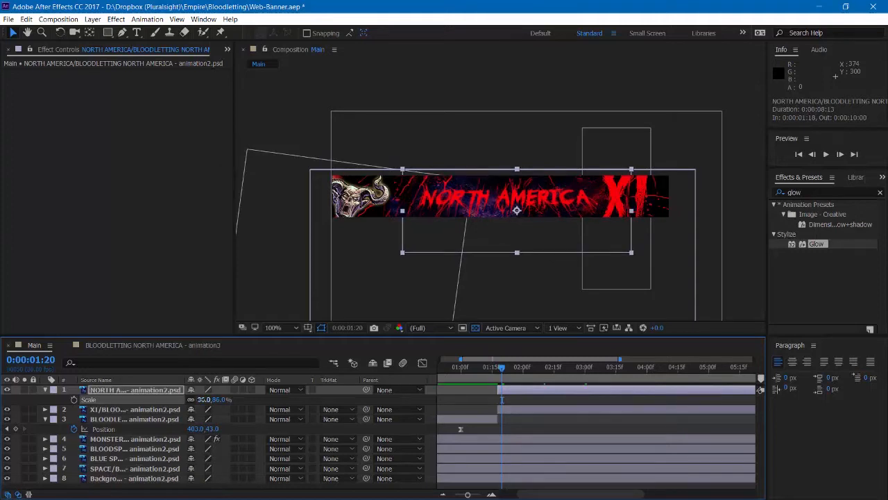
- Scale the XI layer down to 51% and move it beside the end of the NORTH AMERICA text
left_click(137, 411)
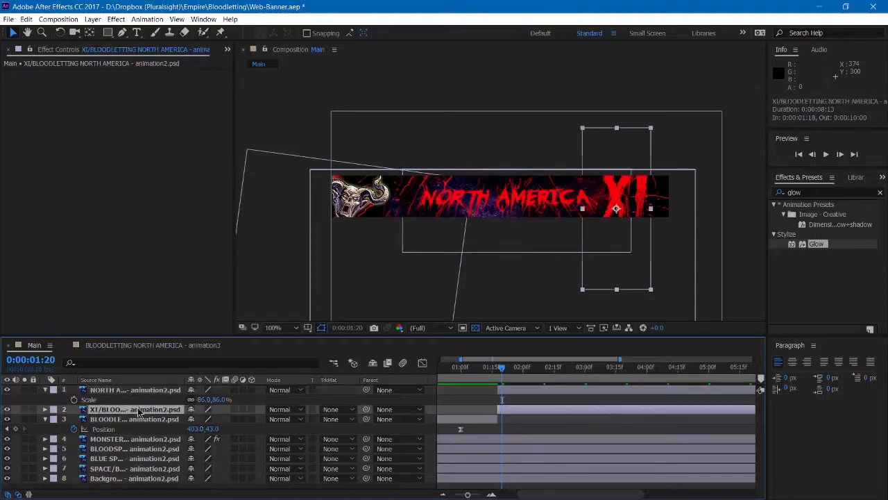
key("s")
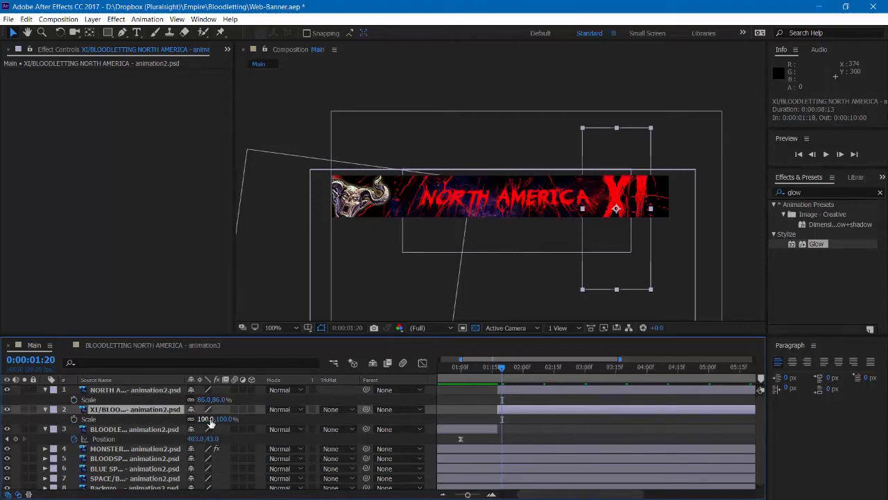
left_click_drag(207, 423, 171, 423)
left_click_drag(624, 233, 608, 227)
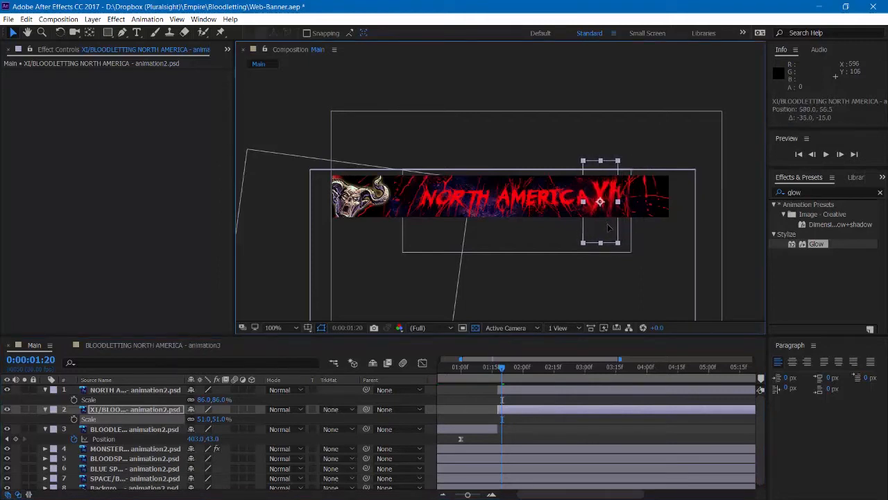
- Reduce the XI layer's scale to 45% and nudge it slightly up beside the NORTH AMERICA text
left_click(205, 420)
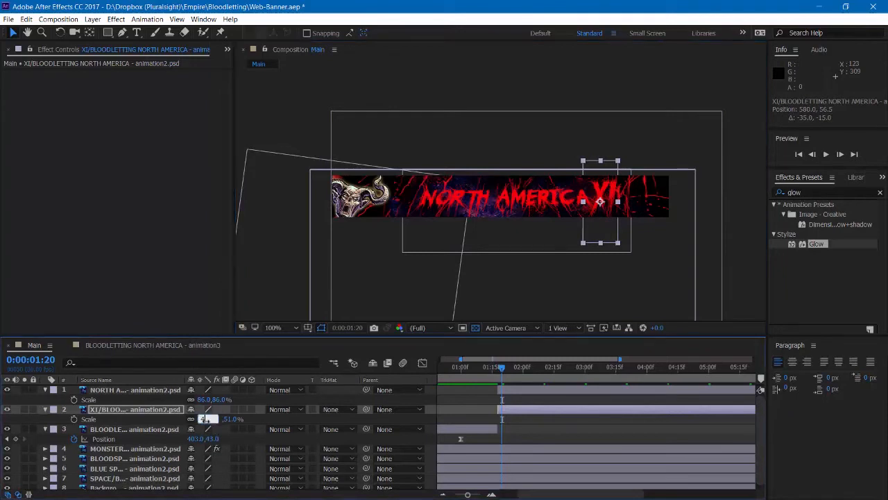
left_click(269, 419)
left_click(603, 203)
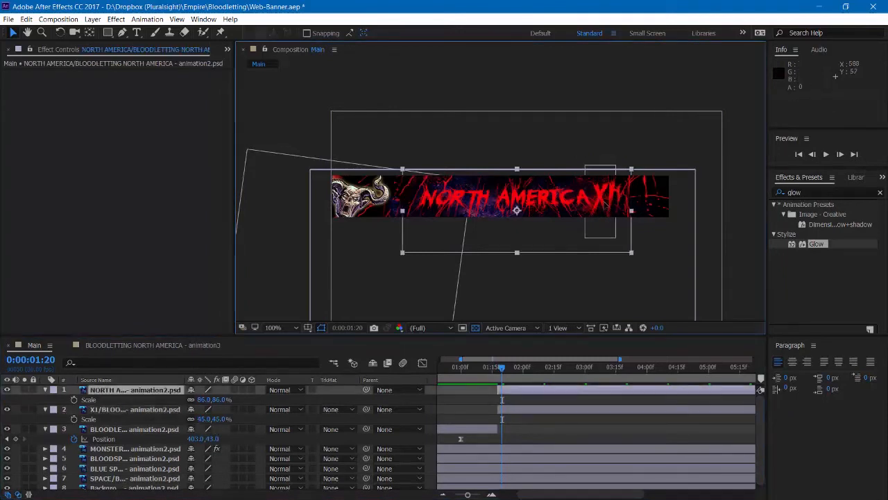
left_click(159, 410)
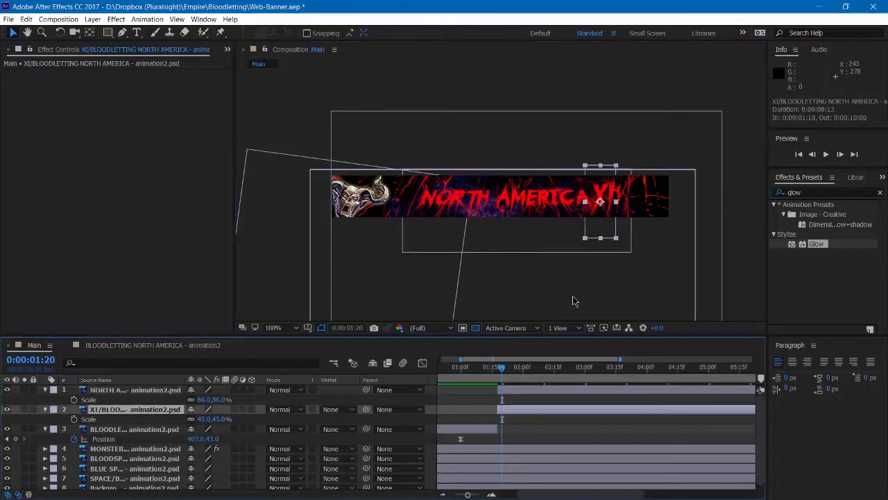
left_click_drag(606, 224, 600, 228)
- Deselect the XI layer and collapse the expanded properties of the NORTH AMERICA, XI and BLOODLETTING layers
left_click(234, 417)
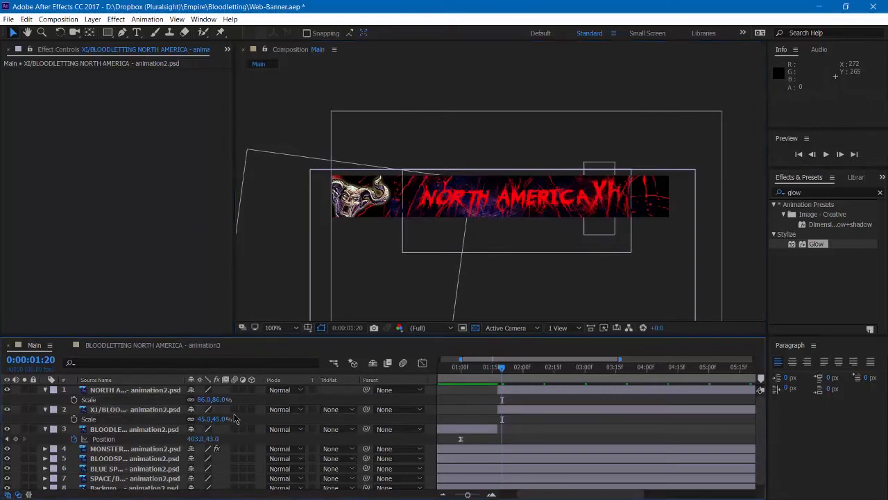
left_click(45, 390)
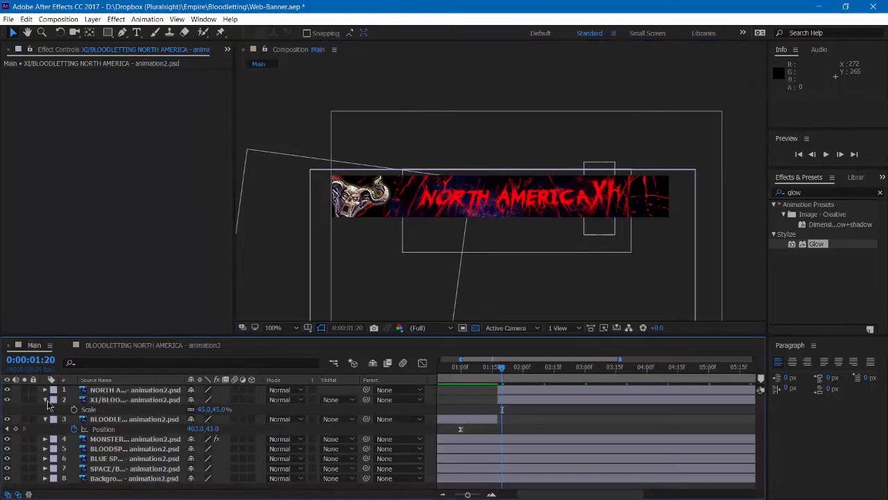
left_click(46, 400)
left_click(46, 410)
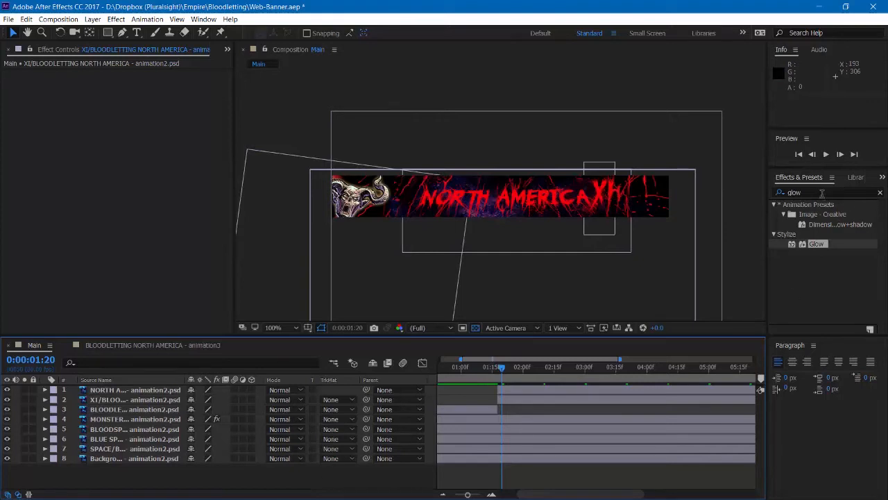
- Find the Drop Shadow effect, apply it to the NORTH AMERICA layer and set its opacity to 100%
left_click(778, 193)
type("drop")
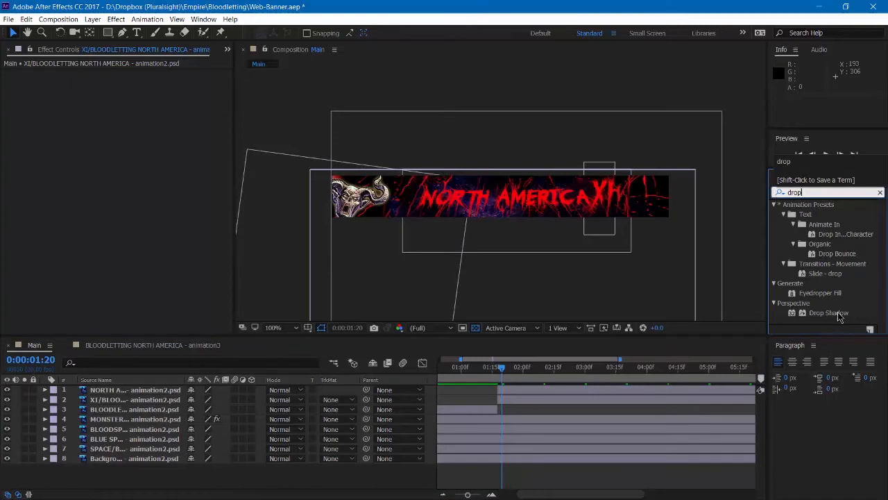
left_click_drag(838, 314, 484, 202)
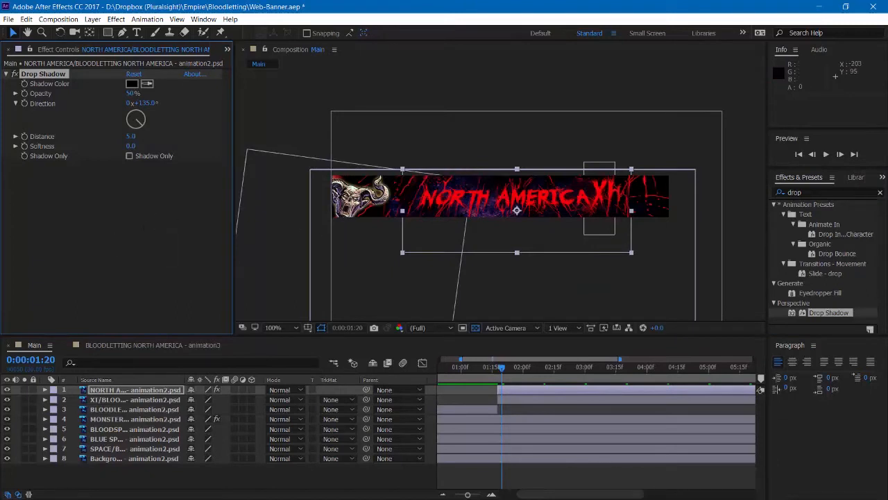
left_click(131, 84)
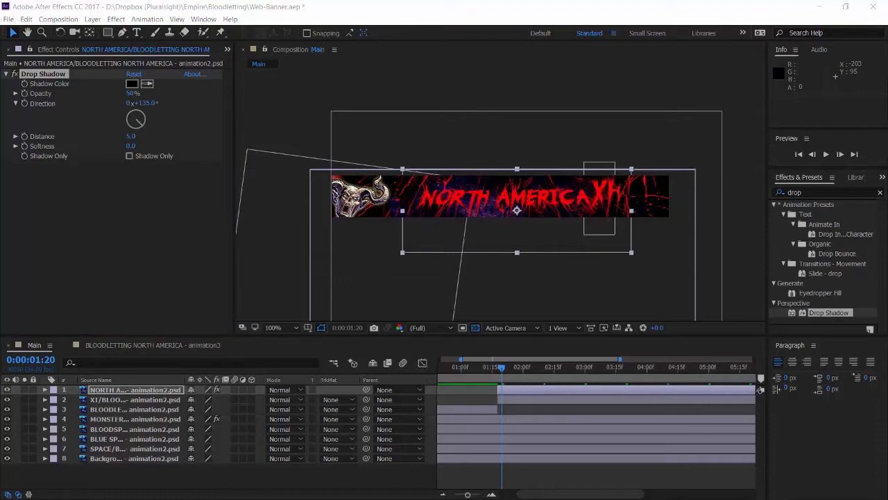
left_click(131, 94)
type("100")
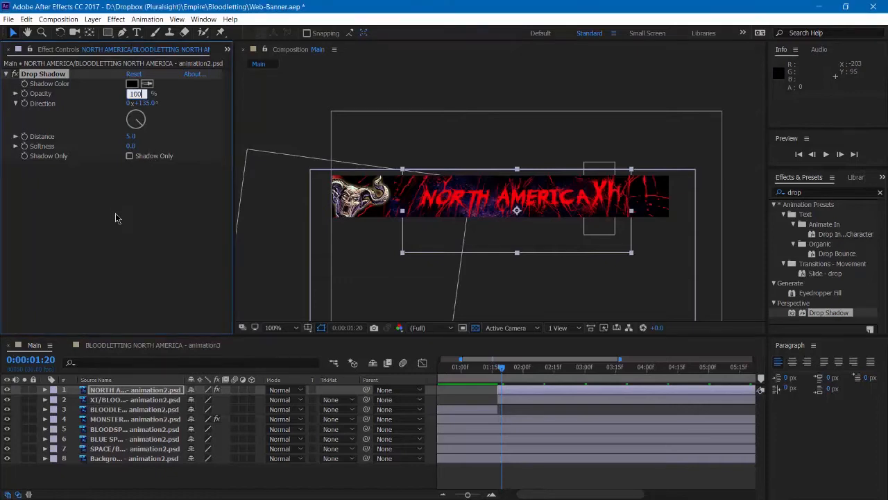
left_click(118, 219)
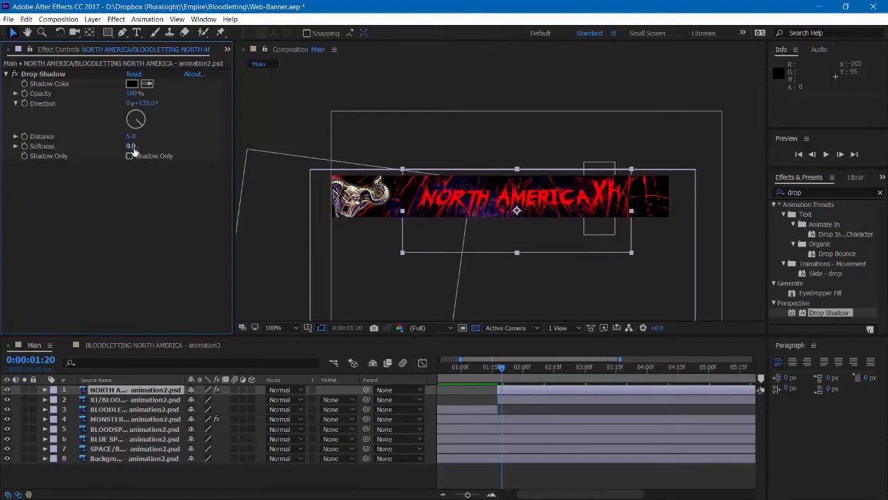
- Set the Drop Shadow's softness to 1 on the NORTH AMERICA layer
left_click(130, 146)
type("1")
left_click(107, 224)
- Search the effects for "glow" and apply the Glow effect to the NORTH AMERICA layer
left_click(805, 192)
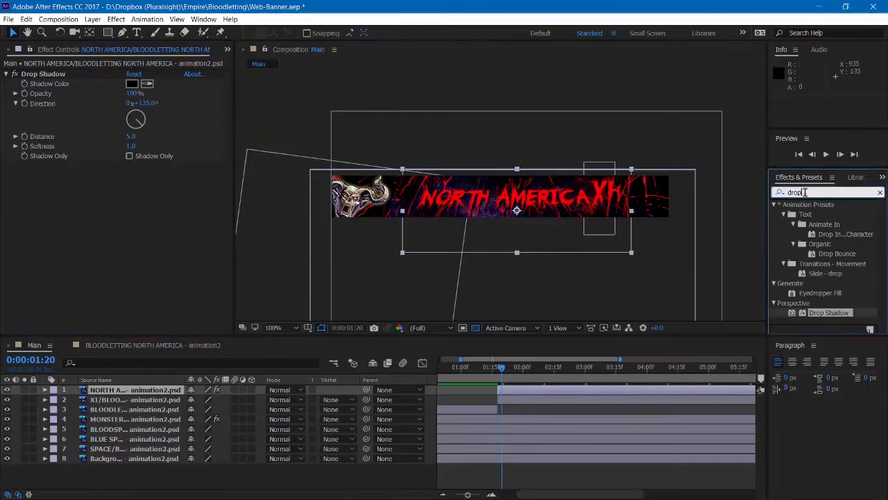
type("glo")
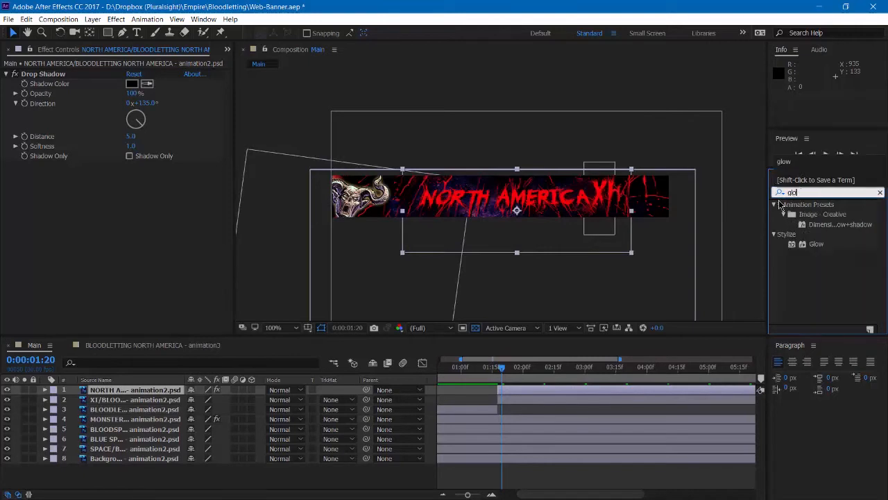
type("w")
left_click_drag(817, 245, 495, 224)
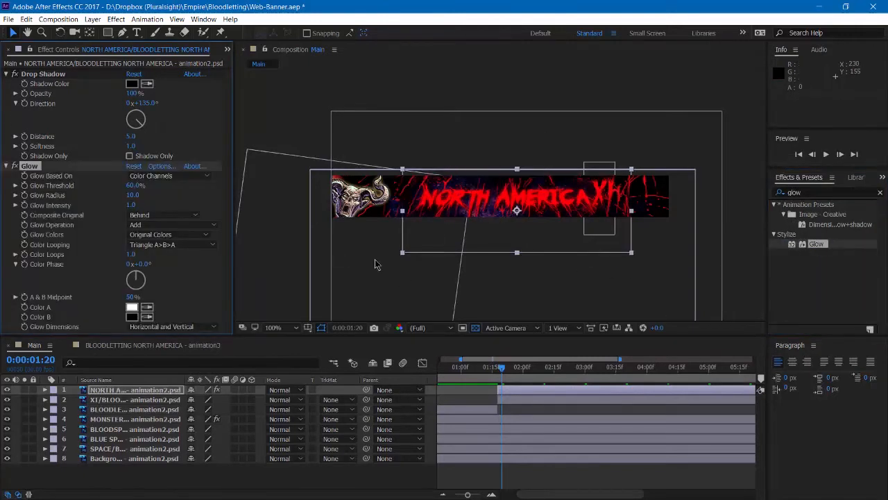
- Base the NORTH AMERICA layer's Glow on the Alpha Channel, with radius 46 and the original composited On Top
left_click(207, 176)
left_click(177, 183)
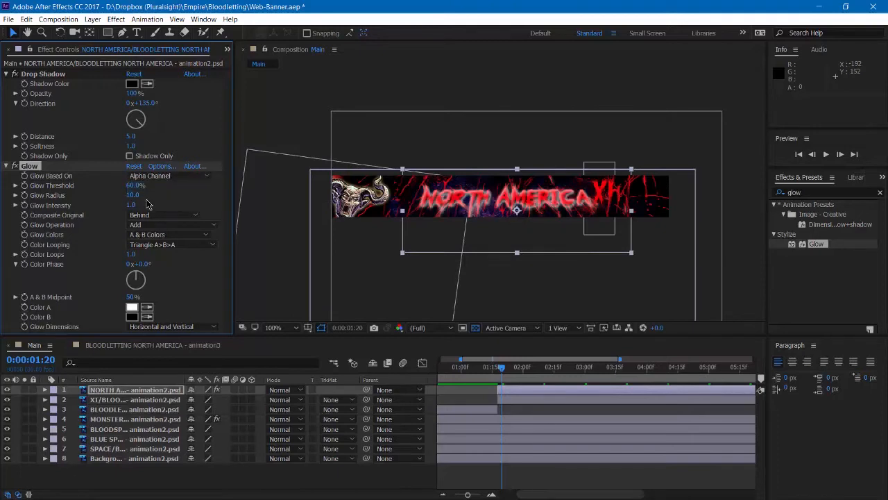
left_click(130, 197)
type("46")
key("Return")
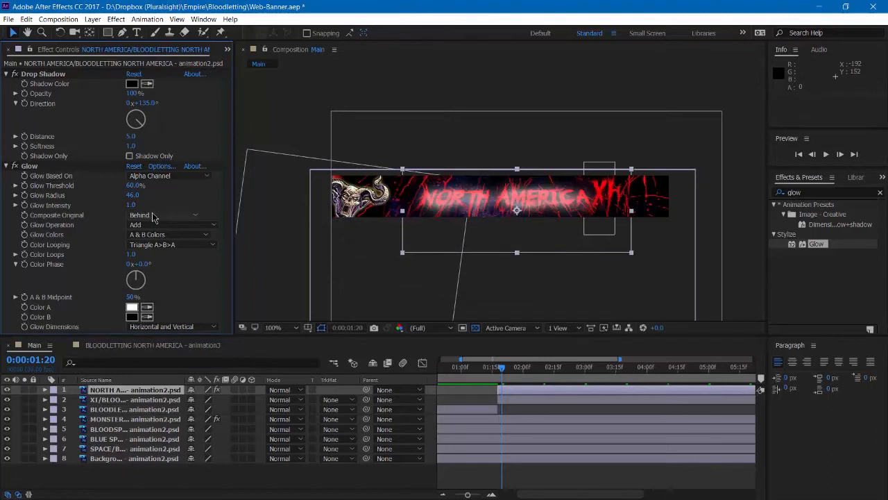
left_click(153, 216)
left_click(154, 226)
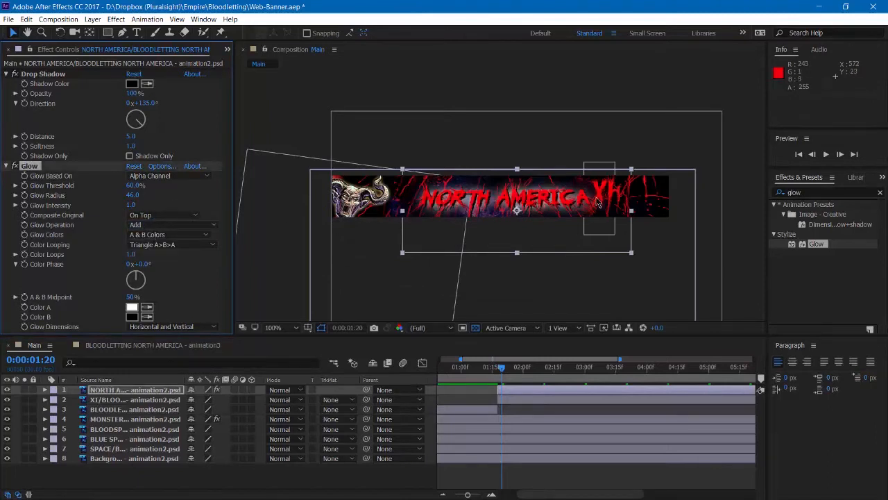
- Copy the Drop Shadow and Glow effects from the NORTH AMERICA layer to the XI layer, keeping the effect settings collapsed
left_click(6, 166)
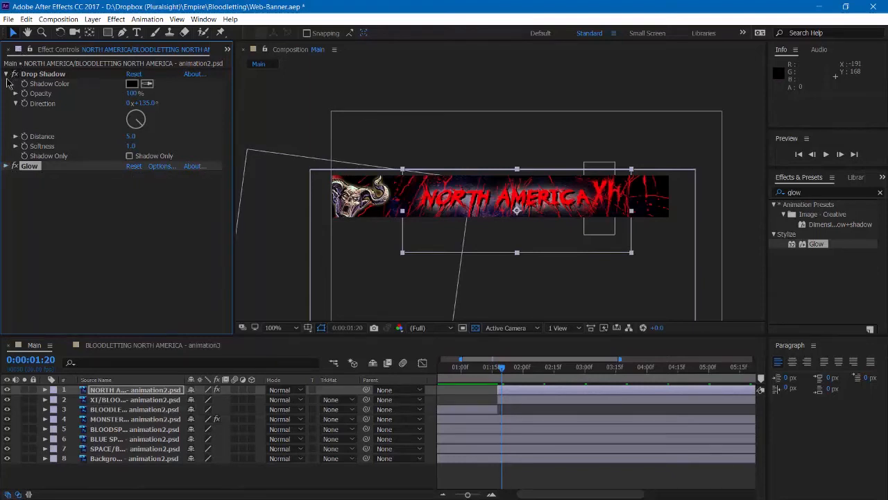
left_click(6, 74)
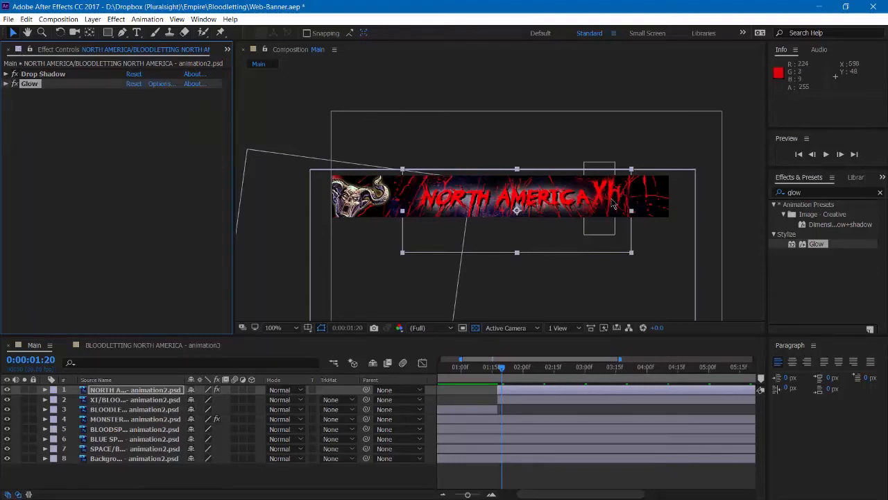
left_click(63, 98)
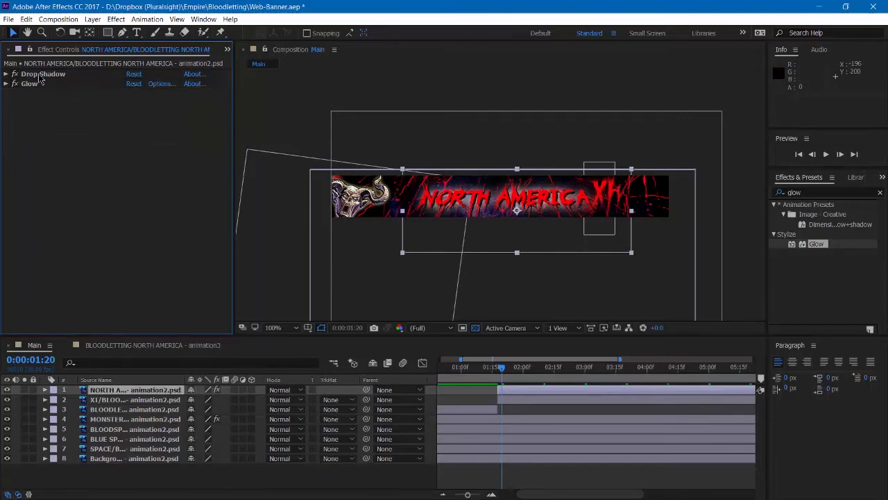
left_click(34, 76)
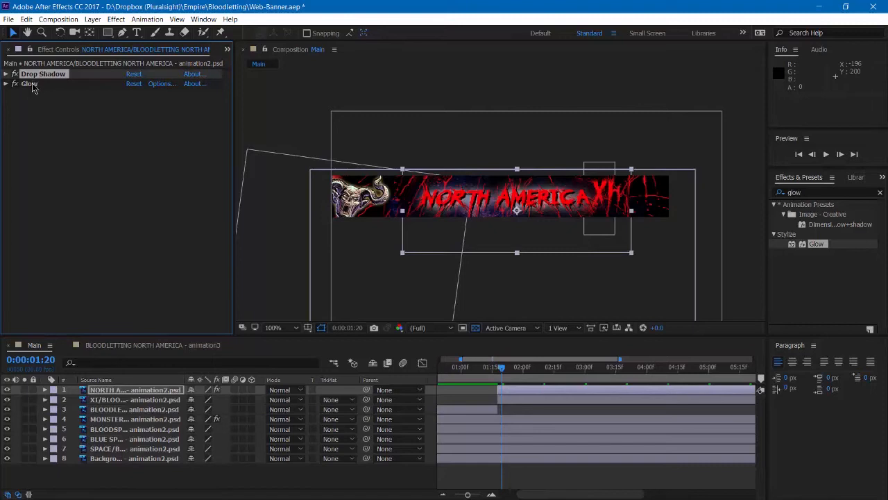
left_click(29, 84, "shift")
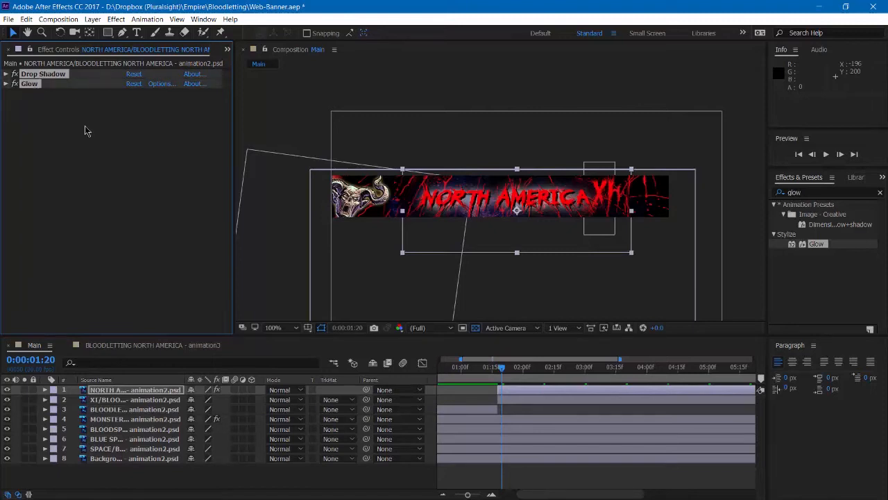
left_click(108, 401)
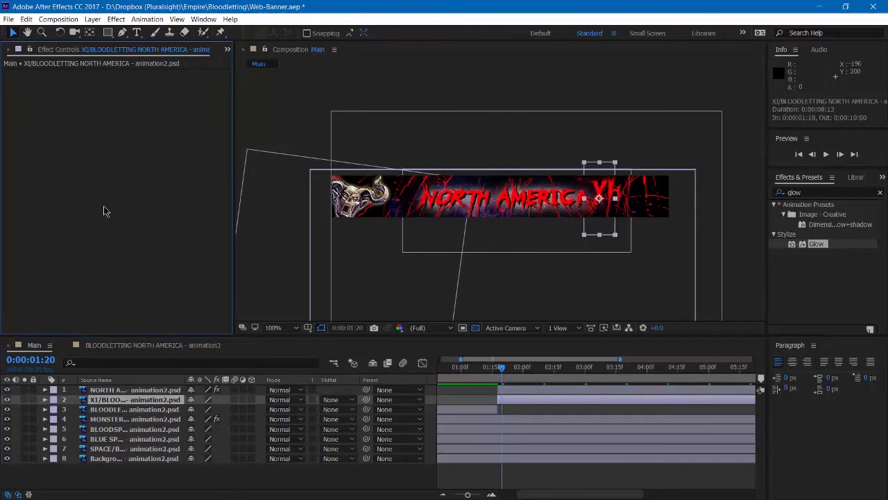
key("ctrl+v")
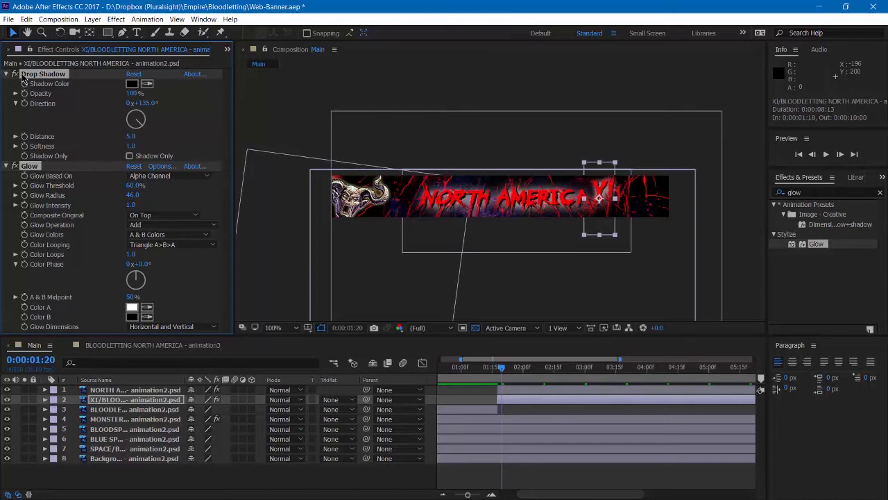
left_click(6, 74)
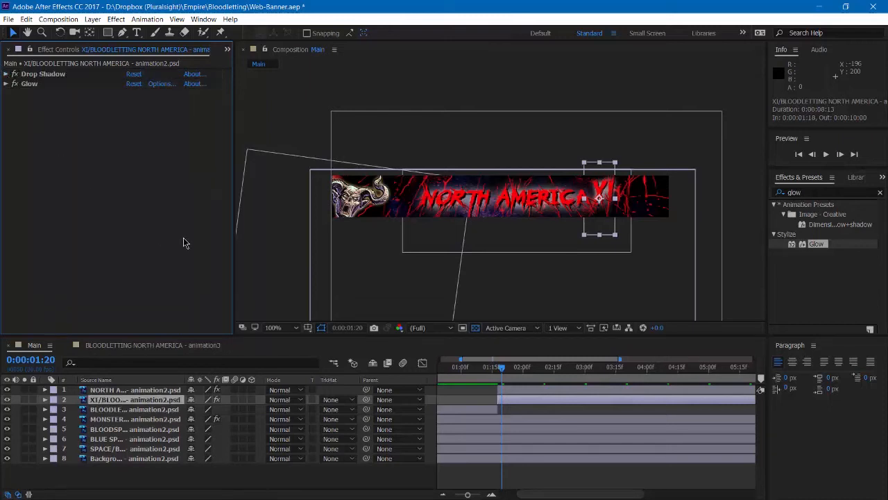
left_click(254, 475)
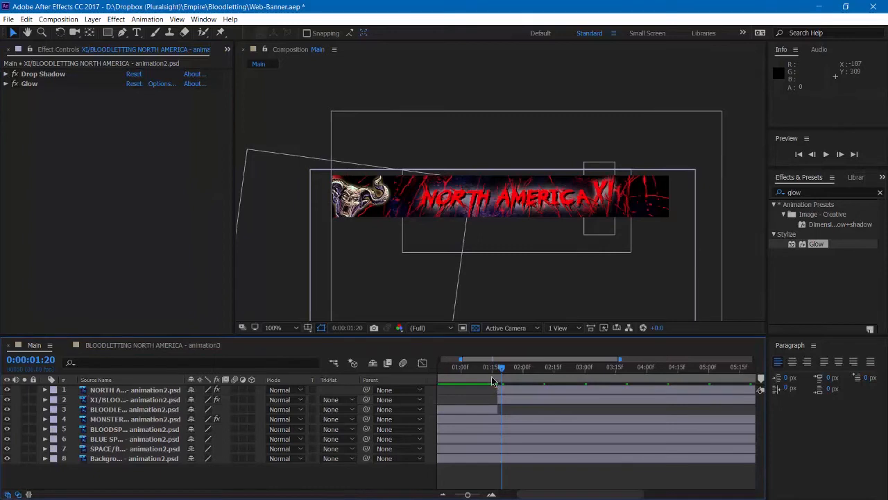
- Play back the change from the BLOODLETTING title to the NORTH AMERICA XI text
left_click_drag(483, 368, 447, 383)
key("space")
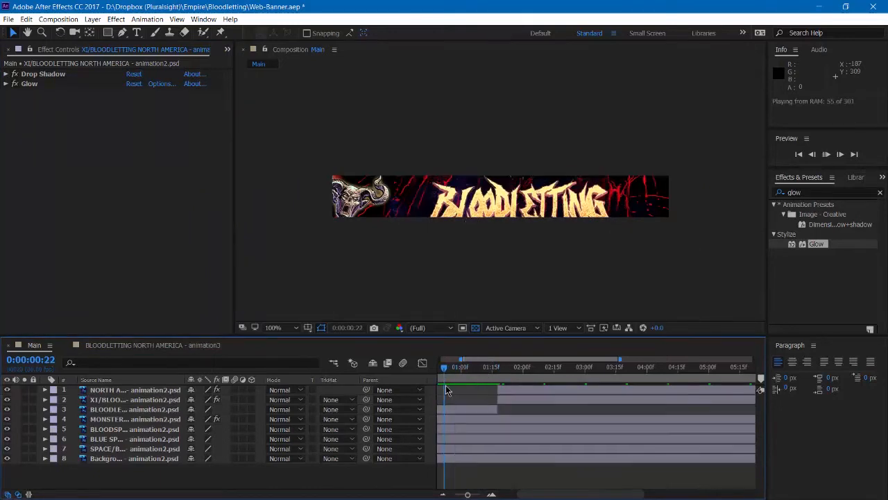
key("space")
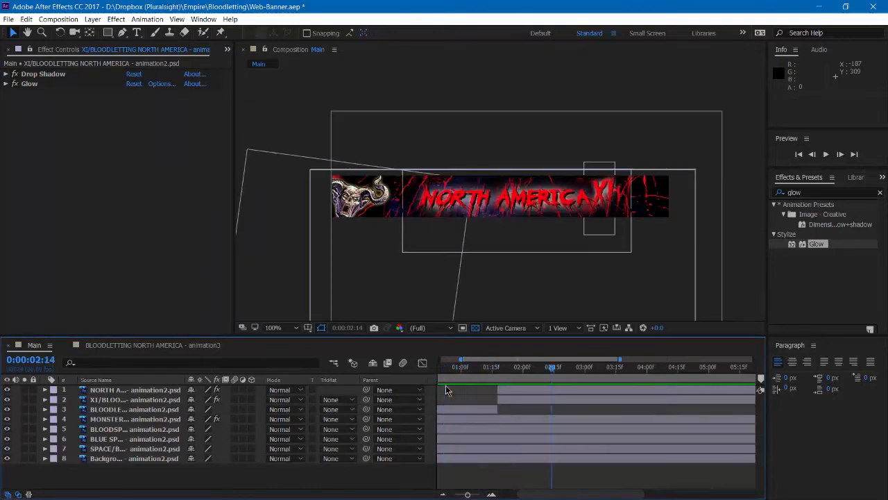
left_click(493, 372)
key("space")
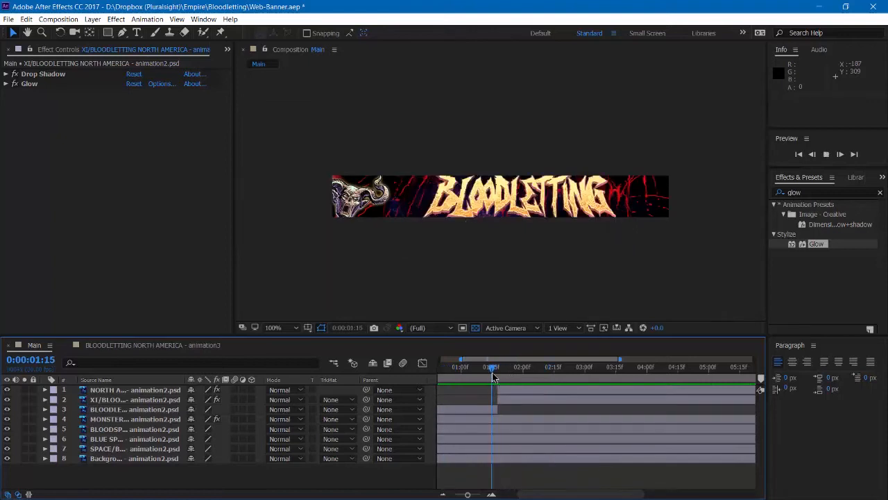
- Trim the end of the NORTH AMERICA layer to 0:00:02:18, one second after its start at 0:00:01:18
left_click_drag(500, 371, 498, 372)
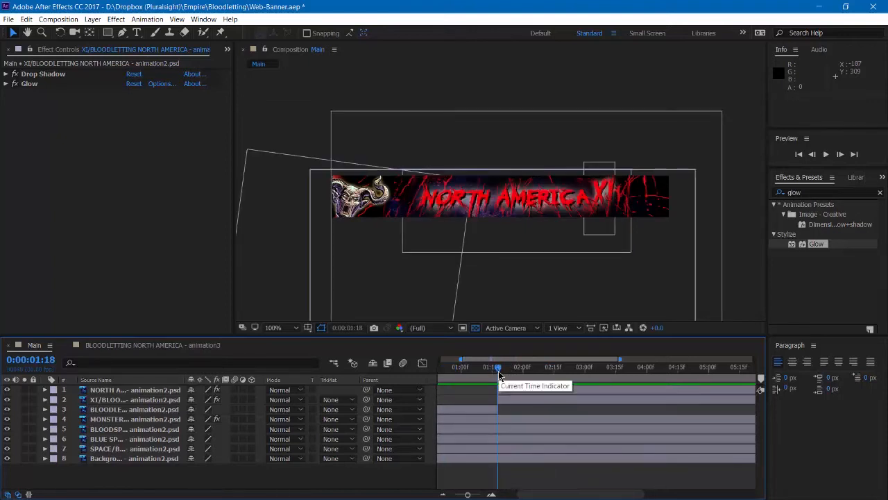
left_click_drag(498, 371, 562, 378)
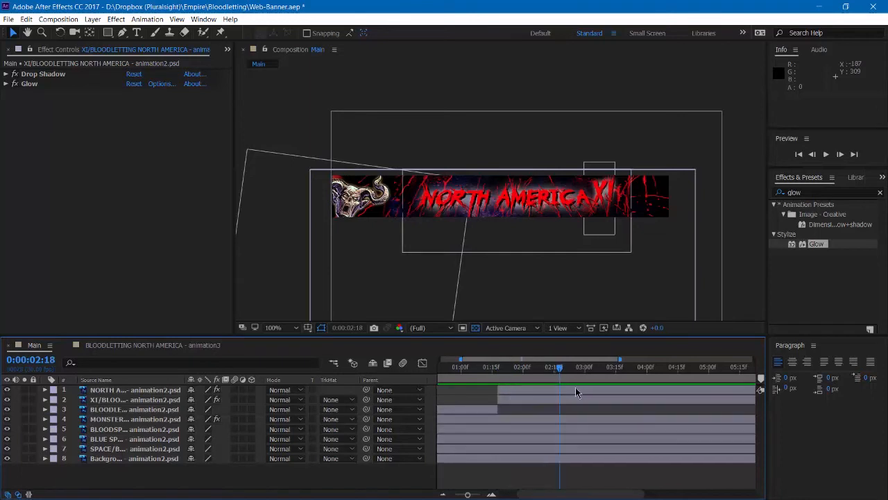
left_click(444, 494)
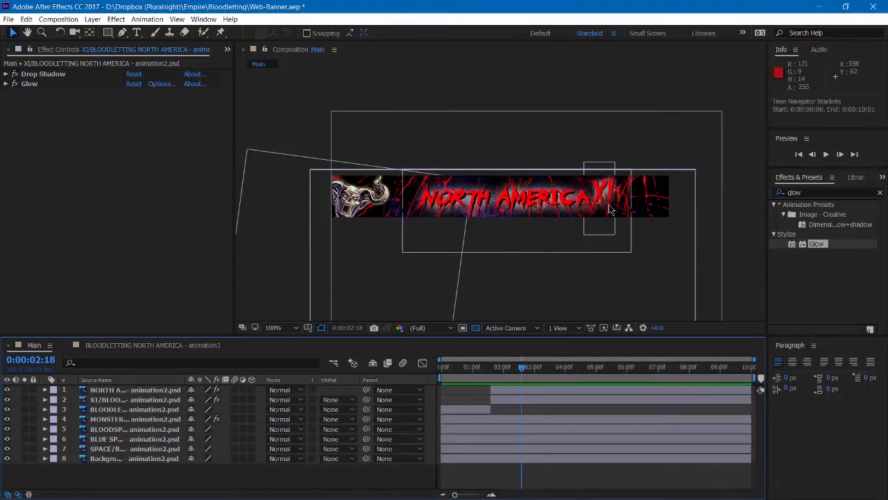
left_click_drag(750, 390, 522, 408)
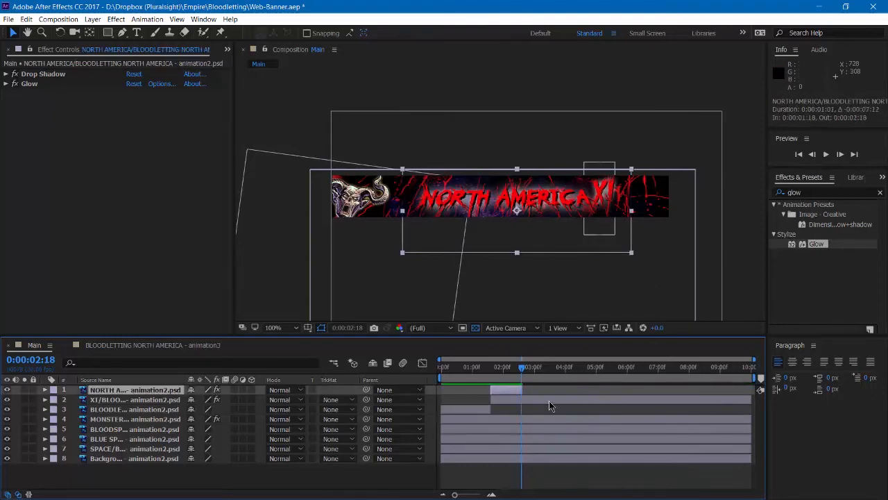
- Trim the XI layer's end to 0:00:02:18 and preview the change from the Bloodletting title to North America
left_click_drag(752, 400, 527, 406)
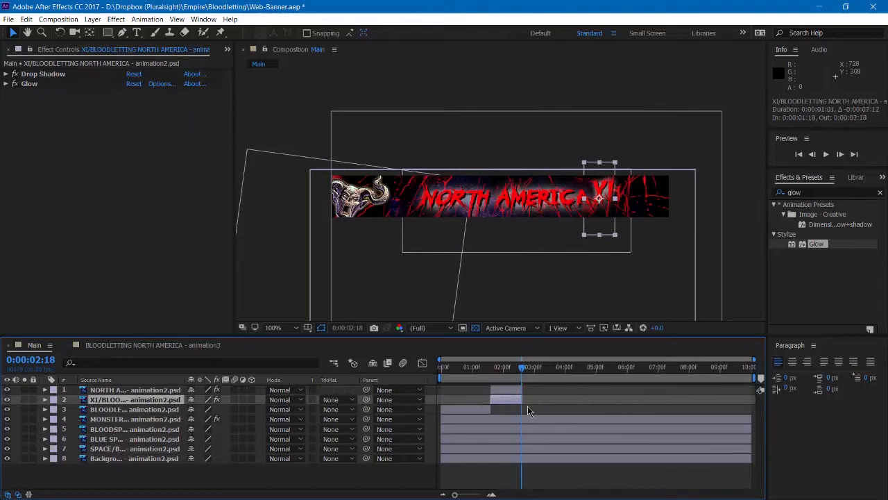
left_click(485, 374)
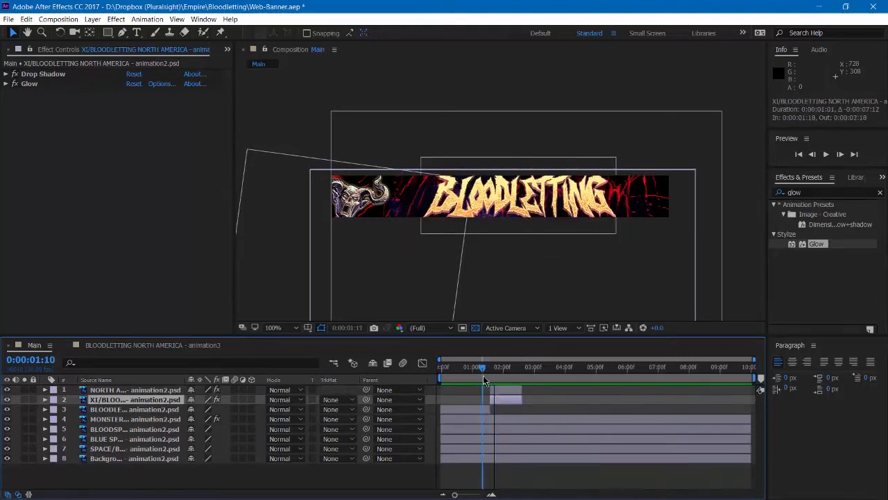
key("space")
key("space")
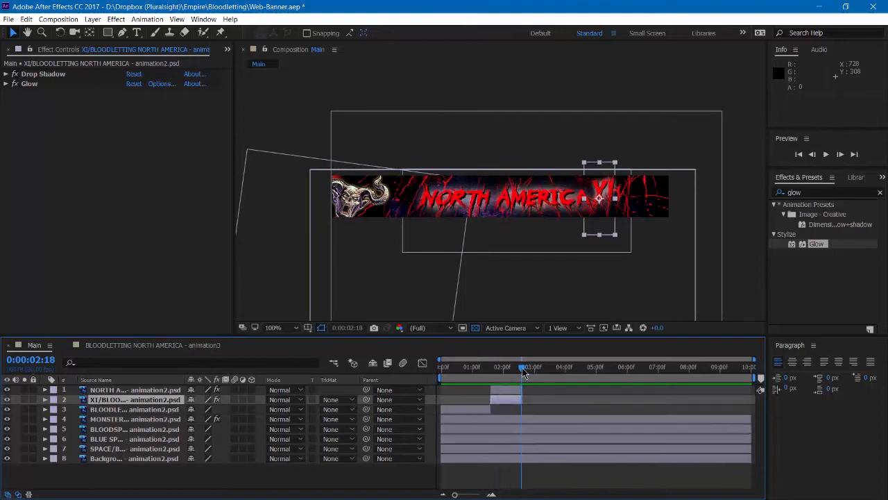
- Add an "ORIGIN" text layer on the banner at 0:00:02:19 and move it above all other layers
left_click(523, 371)
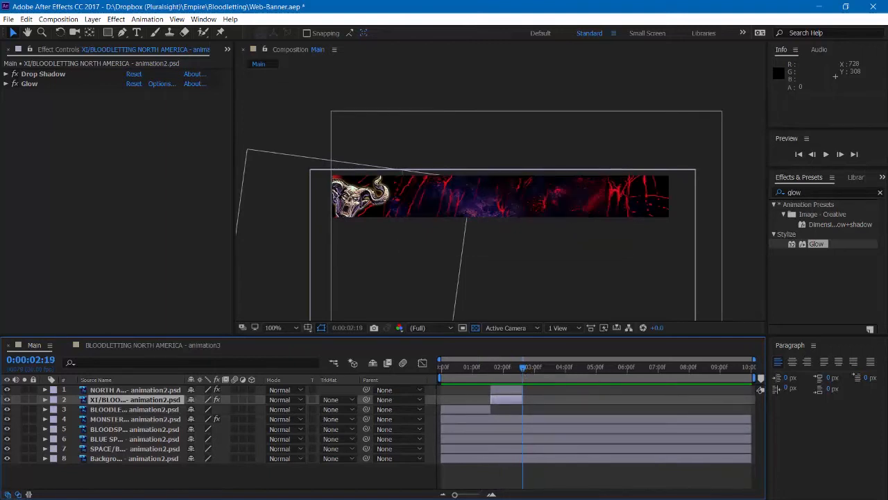
key("alt+Tab")
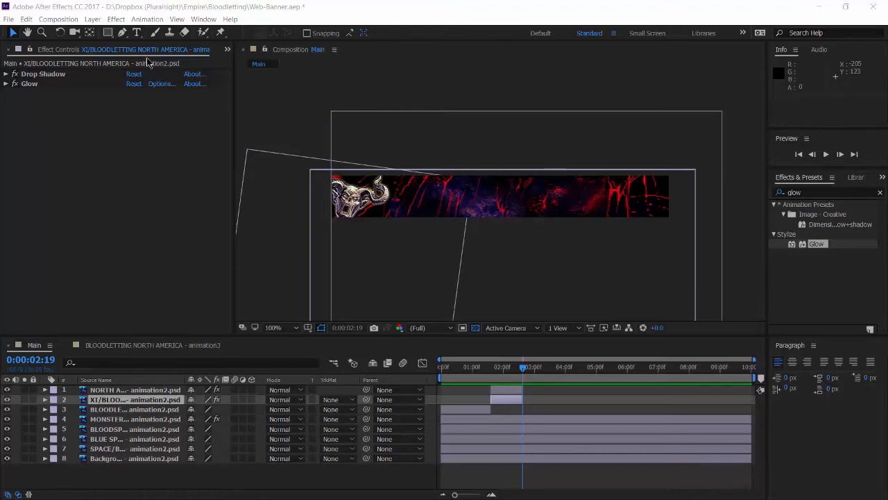
left_click(138, 34)
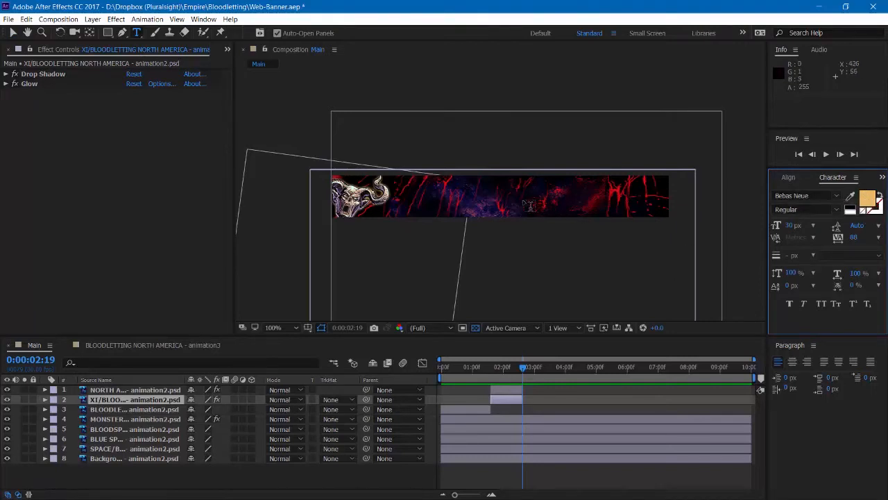
left_click(510, 199)
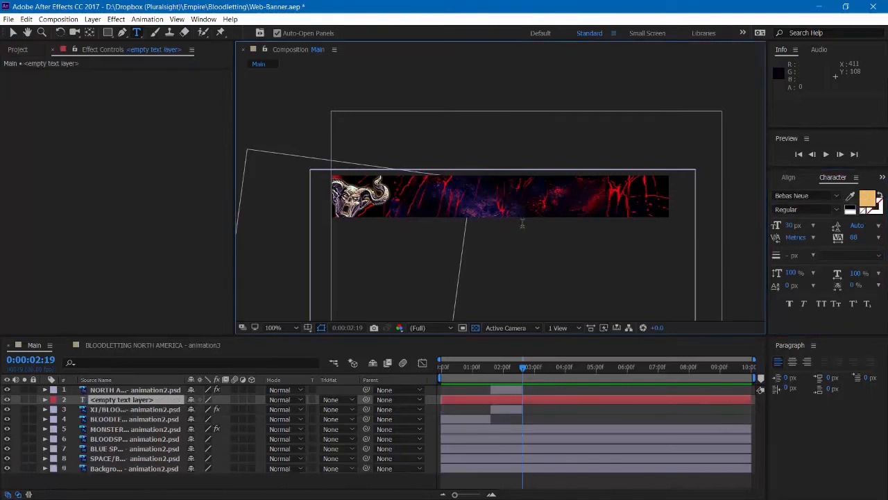
type("ORIGIN")
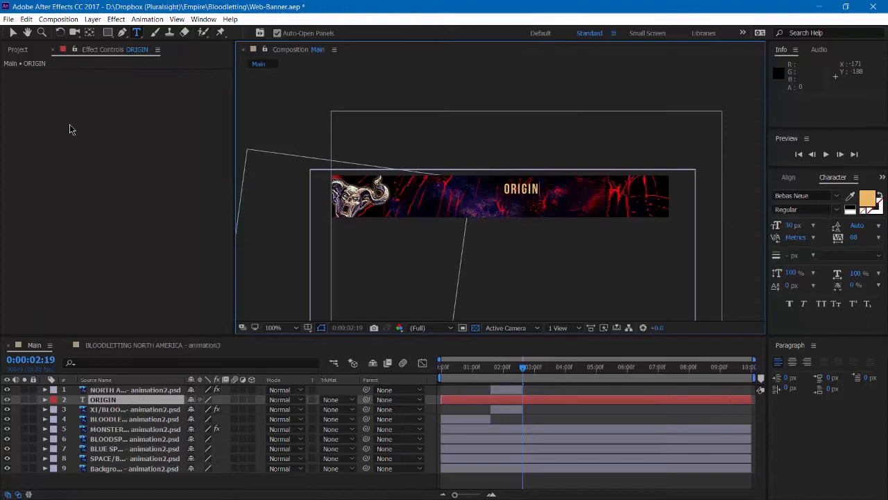
left_click(12, 33)
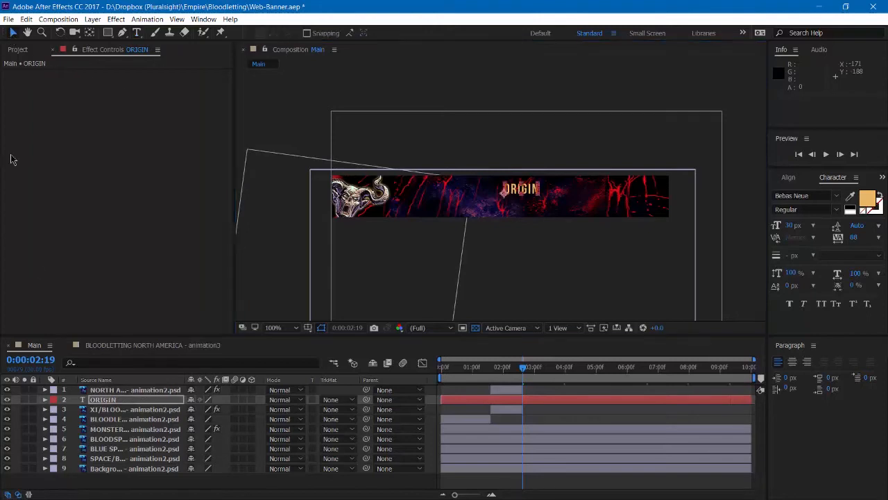
left_click_drag(110, 405, 106, 392)
left_click(108, 392)
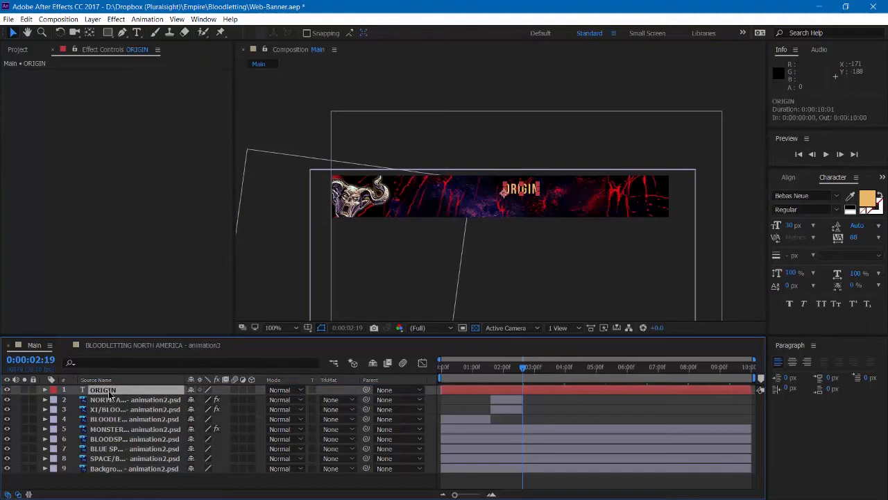
- Set the ORIGIN text layer's Scale to 242%
key("s")
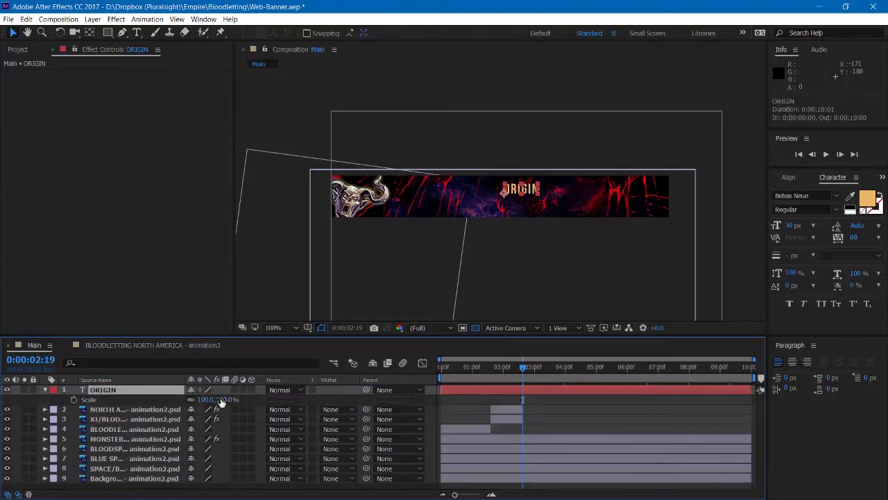
left_click_drag(223, 401, 330, 400)
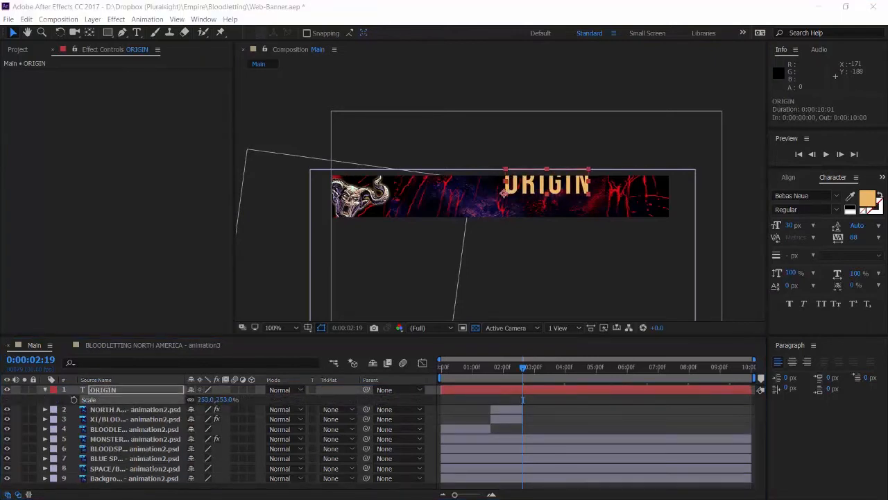
left_click(225, 400)
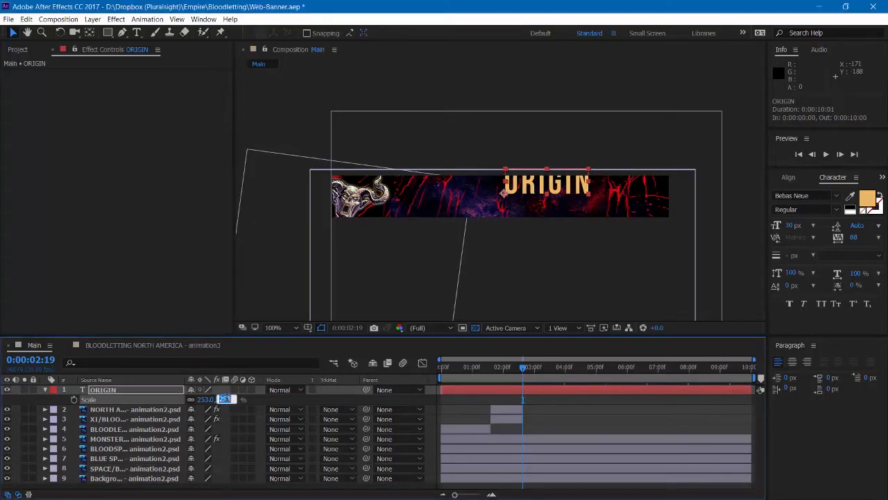
type("242")
key("Return")
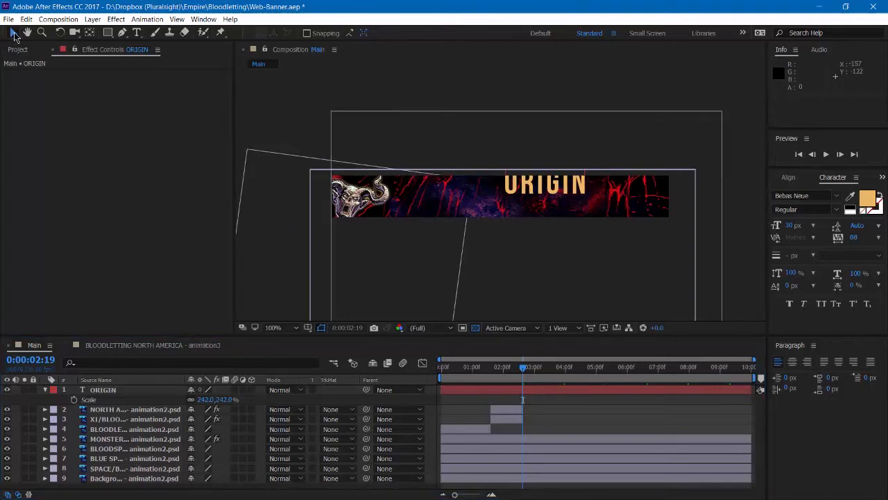
- Center the ORIGIN text in the banner at about position 295, 70, using the Title/Action Safe overlay only temporarily
left_click_drag(571, 185, 530, 197)
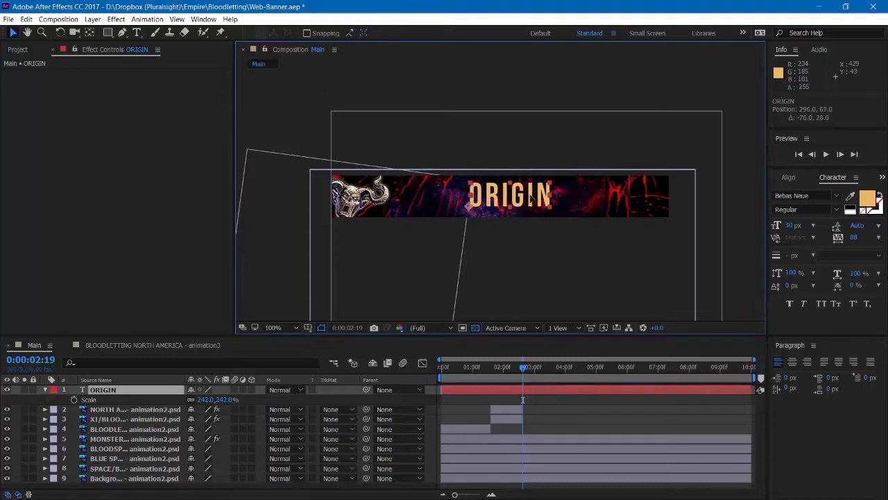
key("Return")
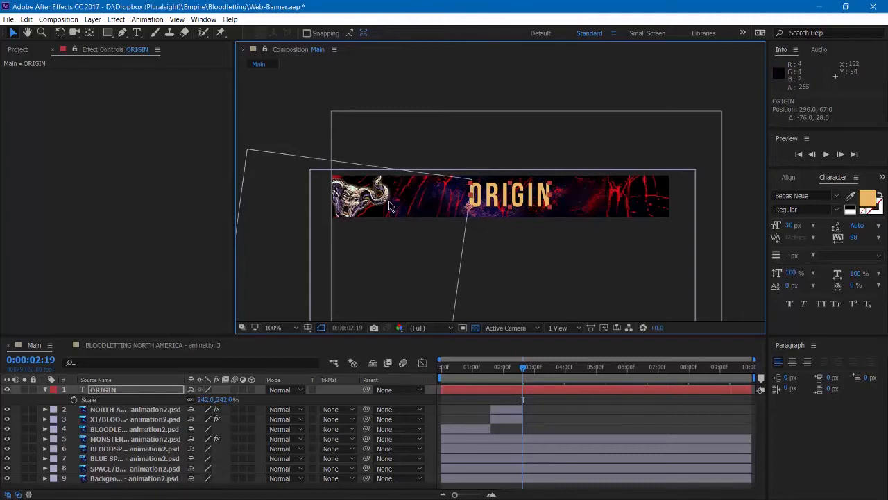
left_click(309, 328)
left_click(347, 341)
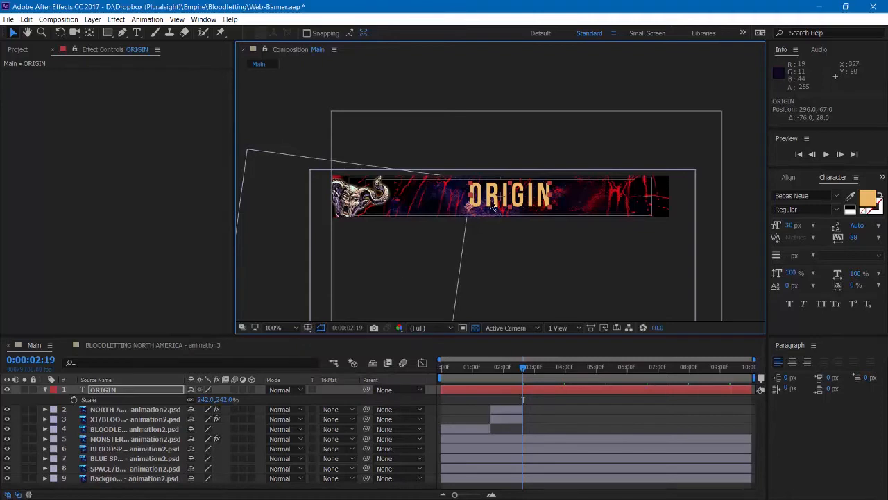
left_click_drag(524, 201, 494, 197)
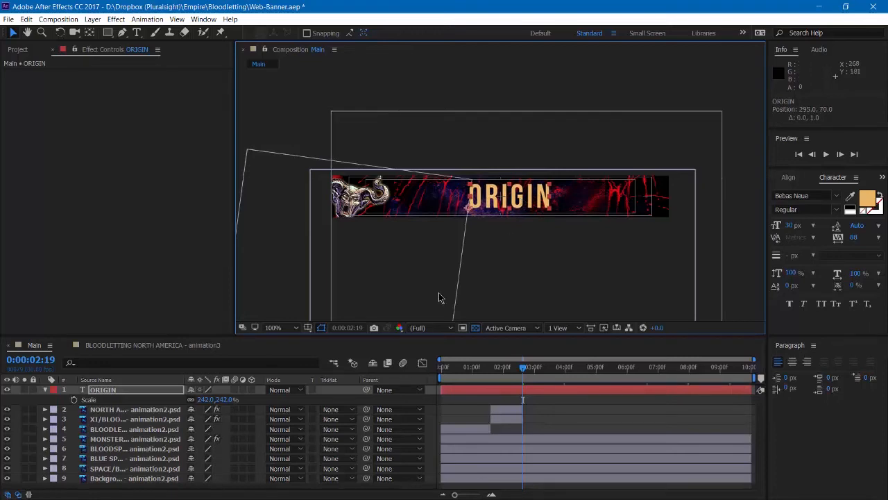
left_click(308, 327)
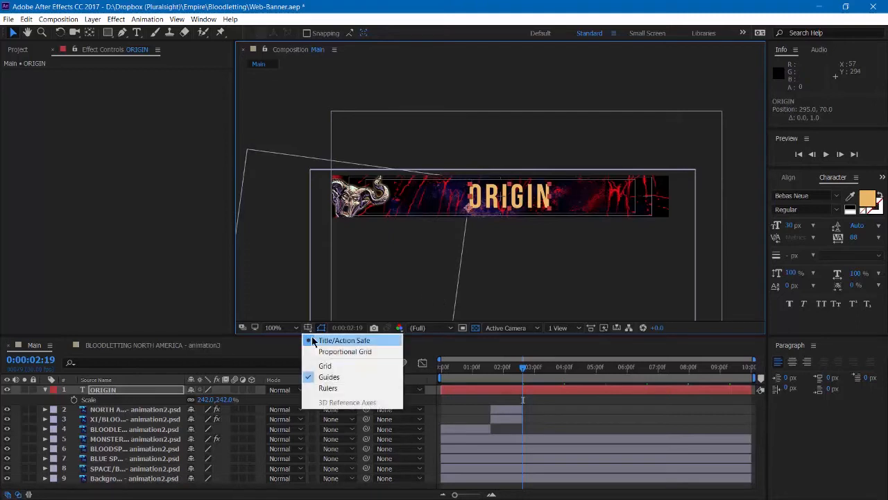
left_click(340, 341)
left_click(564, 400)
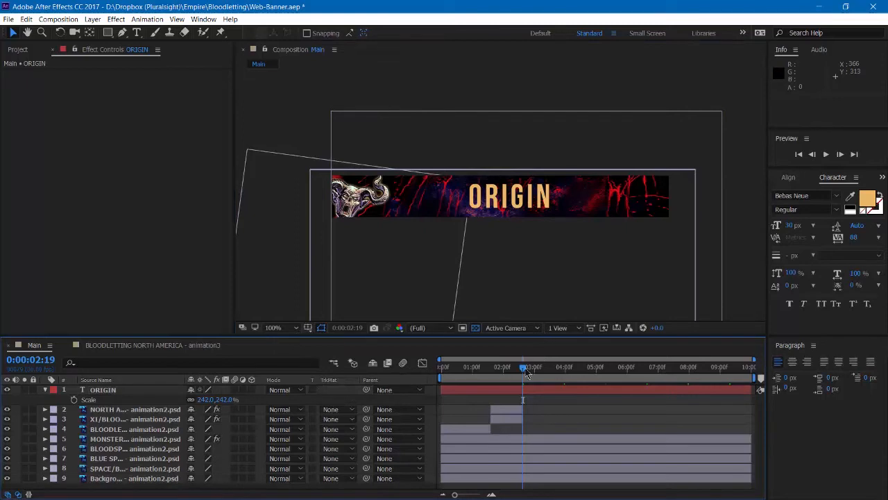
- Trim the ORIGIN layer to start at 0:00:02:19 and add a Scale keyframe of 242% at 0:00:02:29
left_click_drag(443, 389, 523, 389)
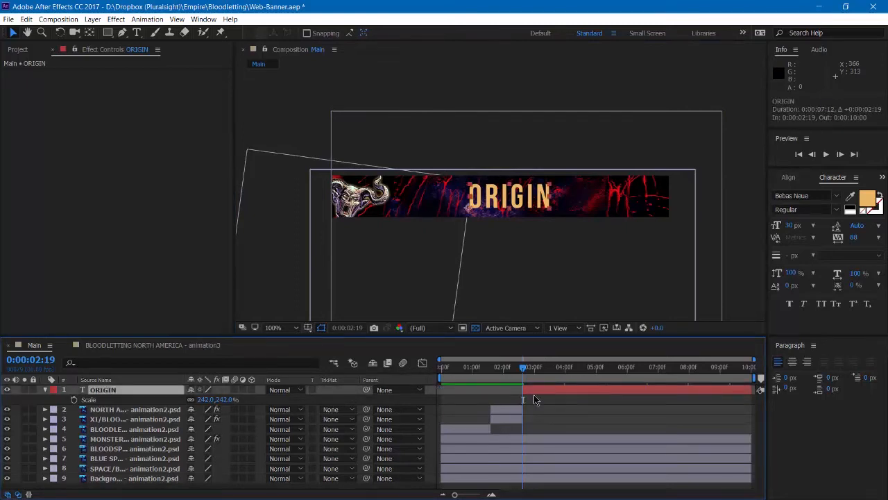
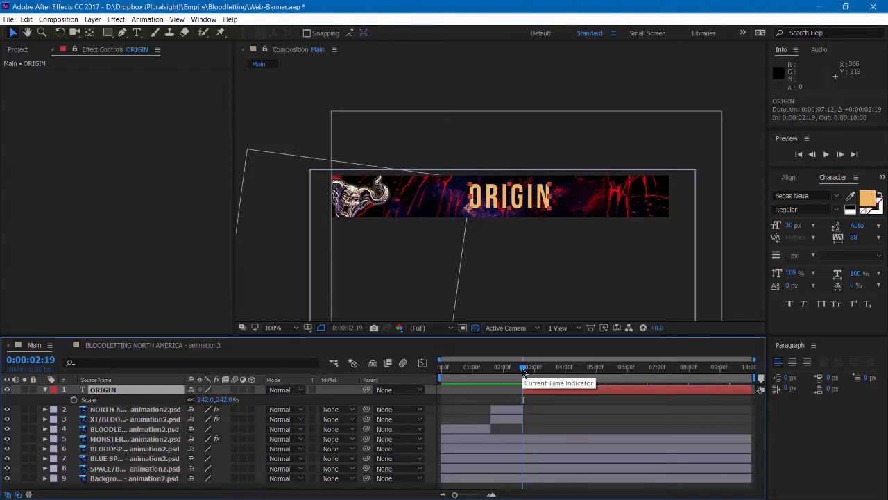
left_click_drag(523, 368, 533, 369)
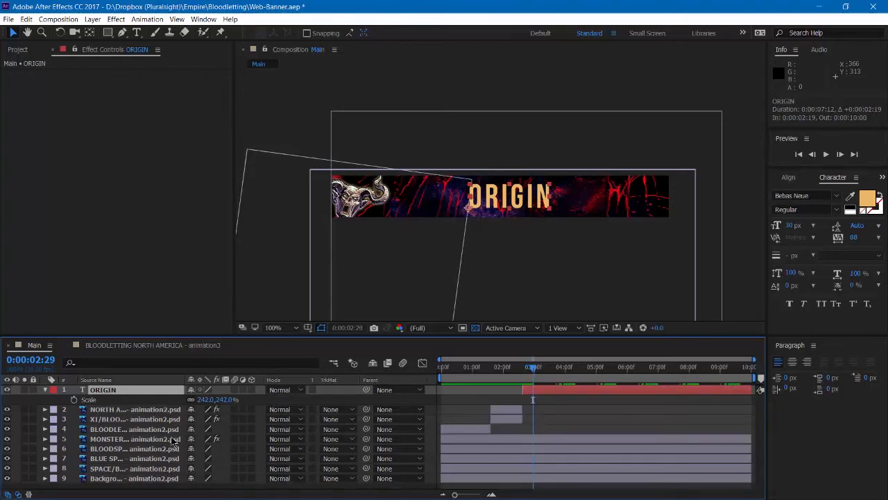
left_click(74, 399)
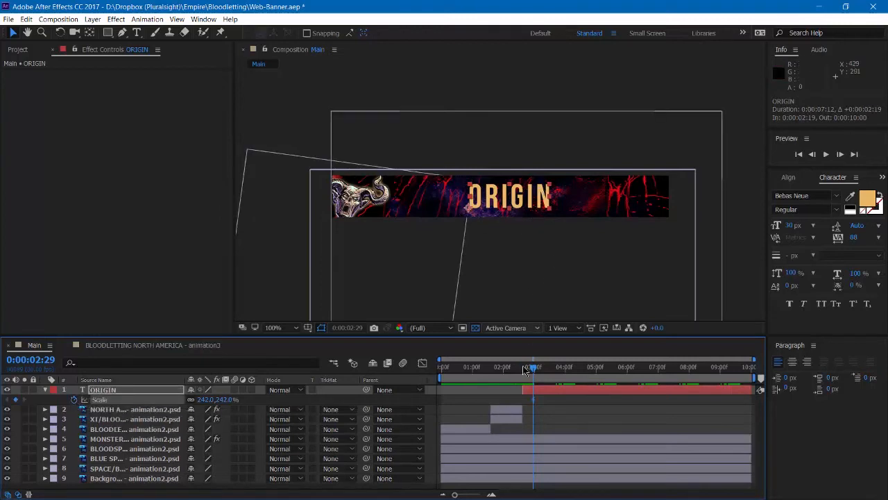
- Try an 18.3% Scale keyframe on ORIGIN at 0:00:02:19, preview the growth, and undo the scale change
left_click_drag(534, 371, 523, 373)
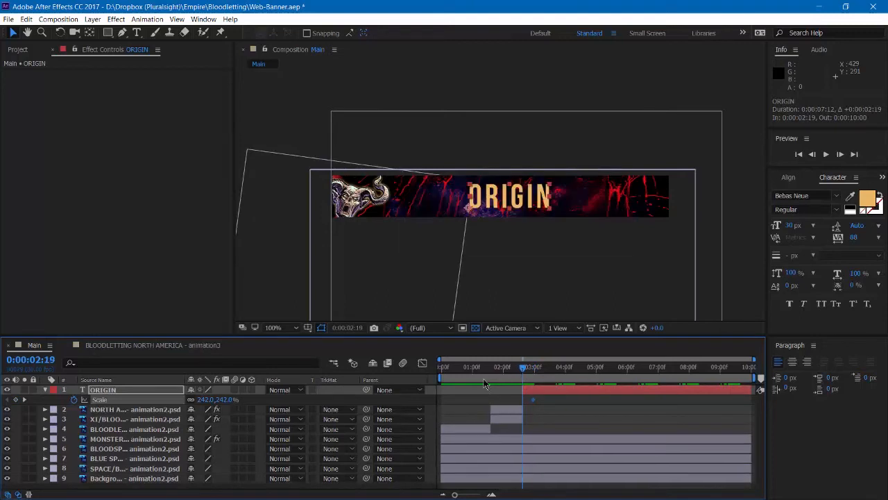
left_click(222, 400)
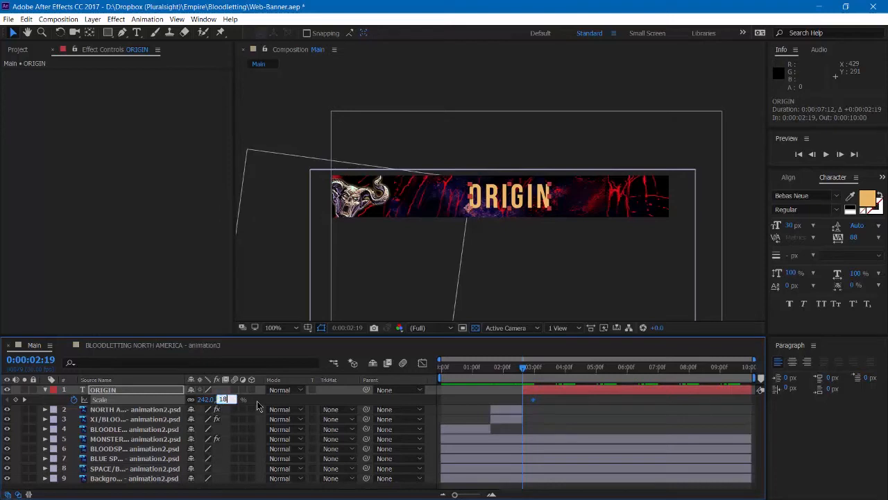
type("18.3")
key("Return")
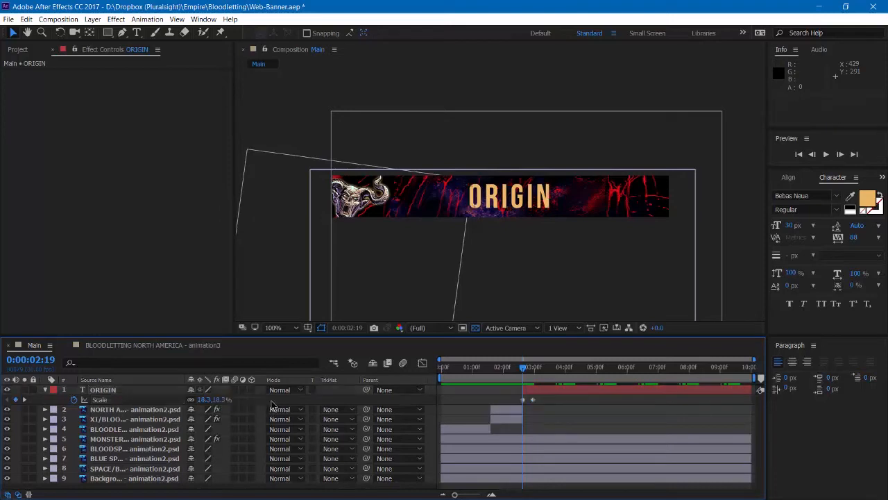
key("space")
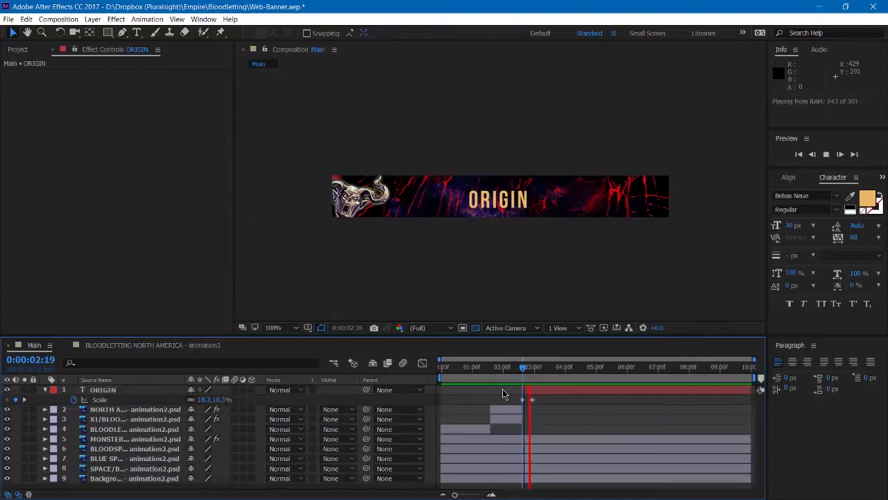
key("space")
left_click_drag(527, 369, 534, 373)
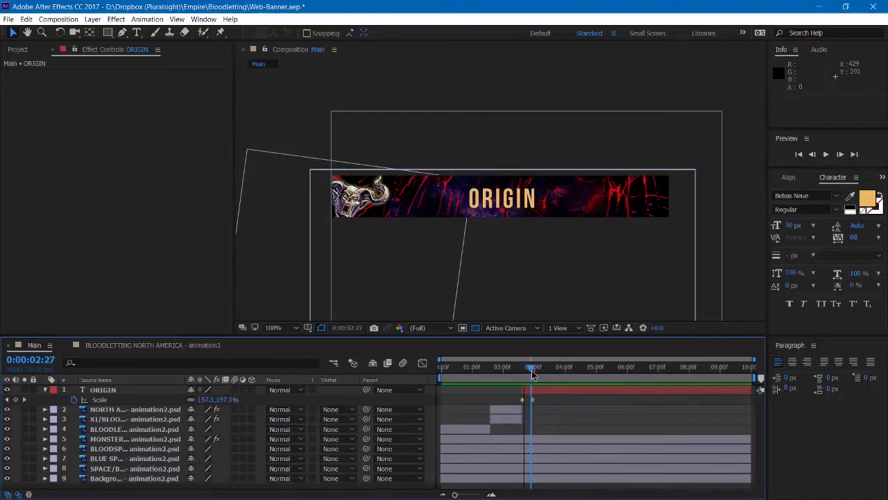
left_click(539, 389)
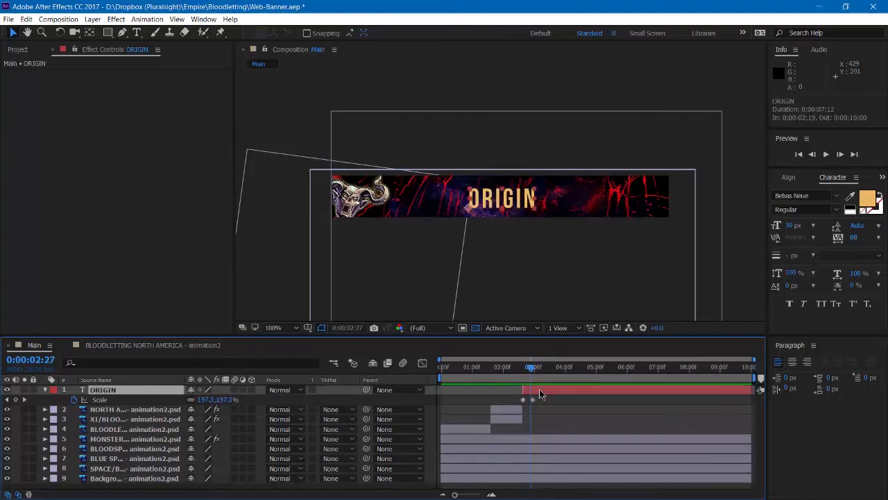
key("ctrl+z")
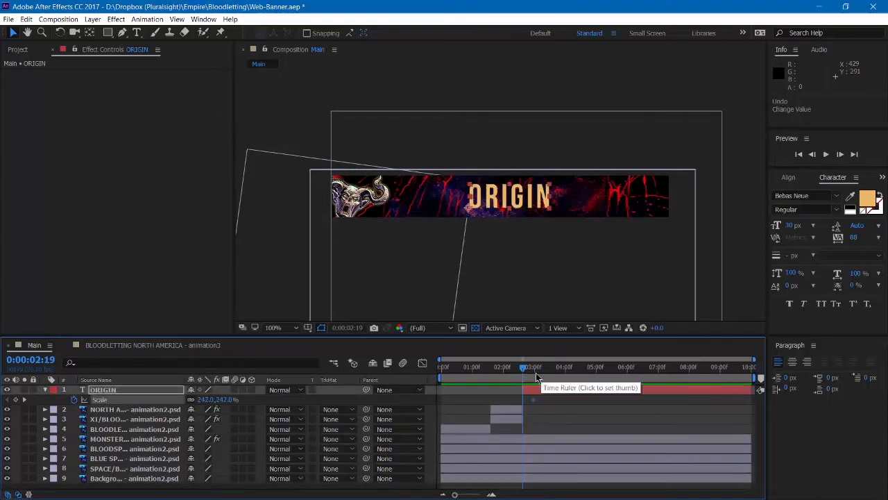
- Move ORIGIN's anchor point to the center of the text and add an 18.3% Scale keyframe at 0:00:02:19
left_click(89, 33)
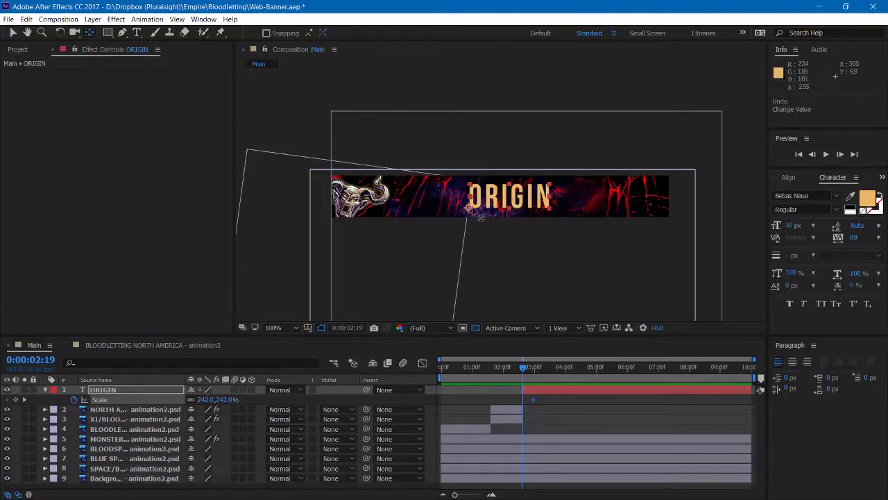
left_click_drag(476, 218, 510, 196)
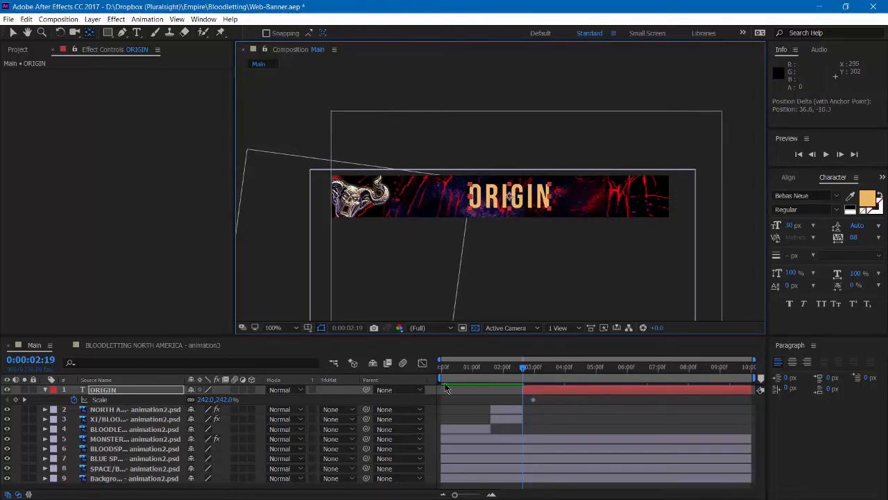
left_click(226, 399)
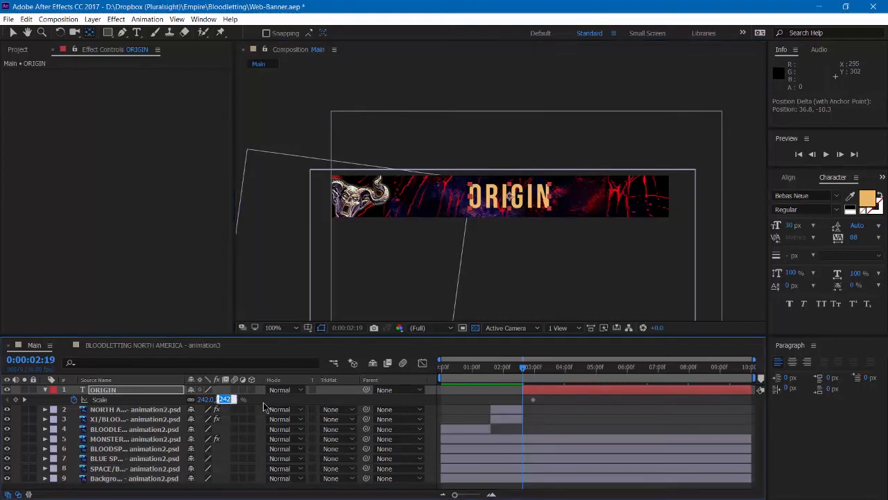
type("18.3")
key("Return")
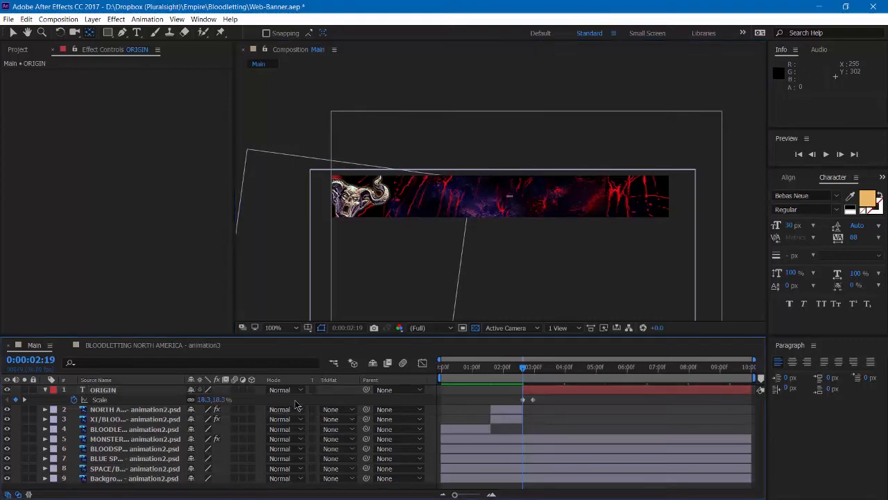
- Apply Easy Ease to both of ORIGIN's Scale keyframes, previewing the growth before and after
key("space")
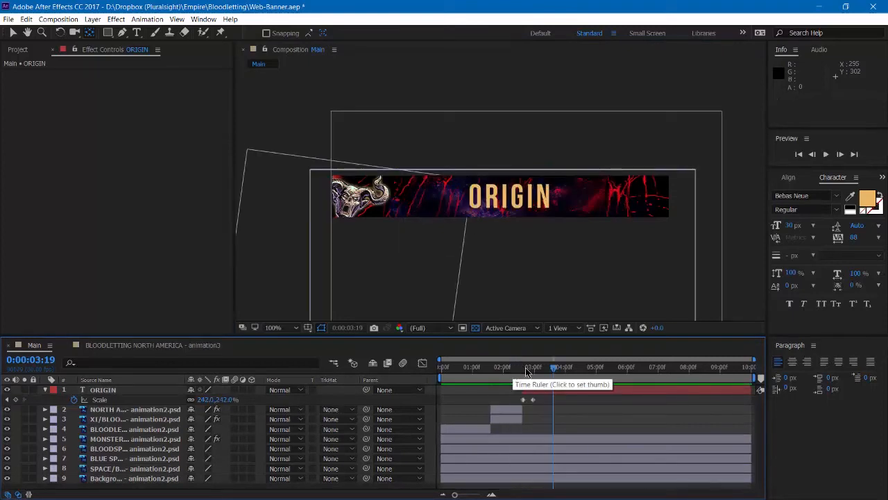
left_click(517, 370)
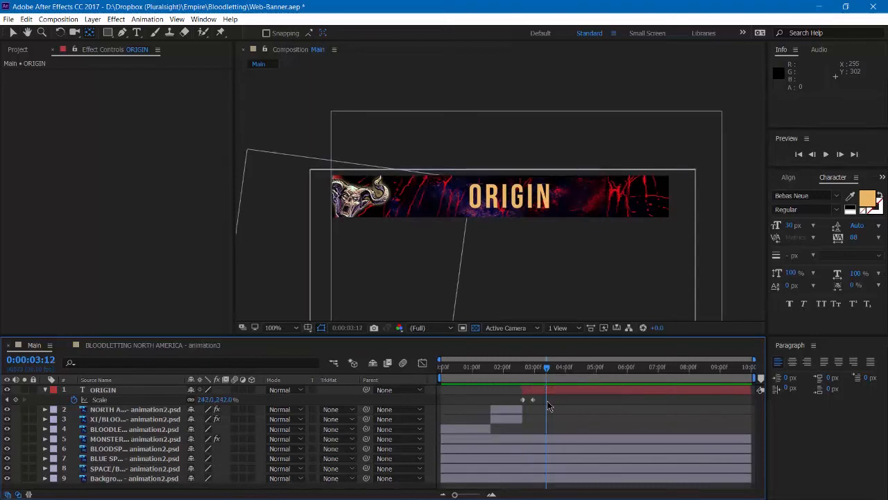
right_click(523, 399)
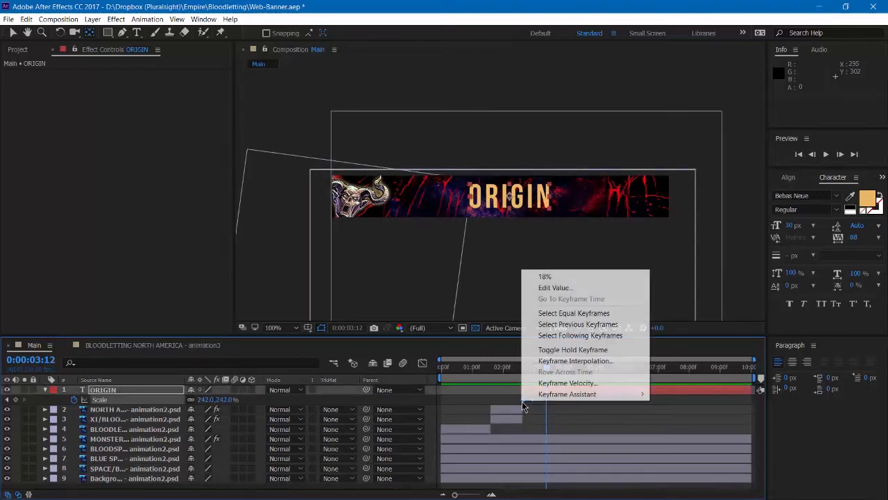
mouse_move(548, 398)
left_click(669, 415)
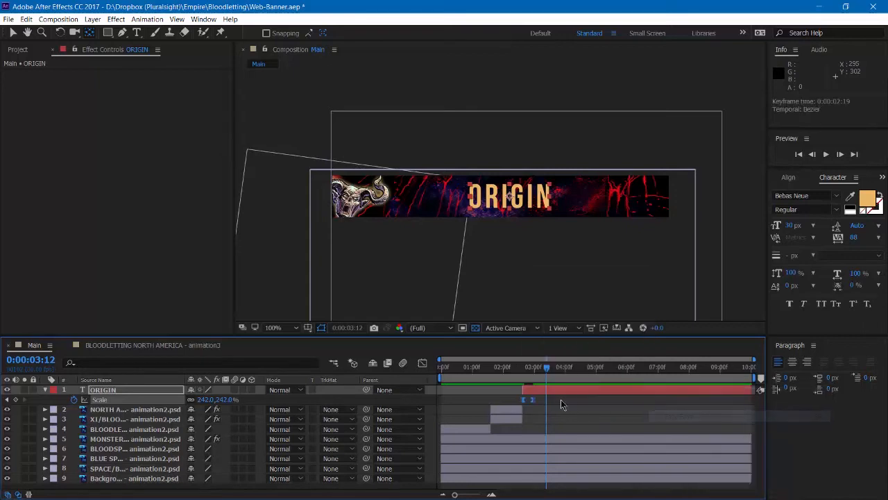
left_click(519, 372)
key("space")
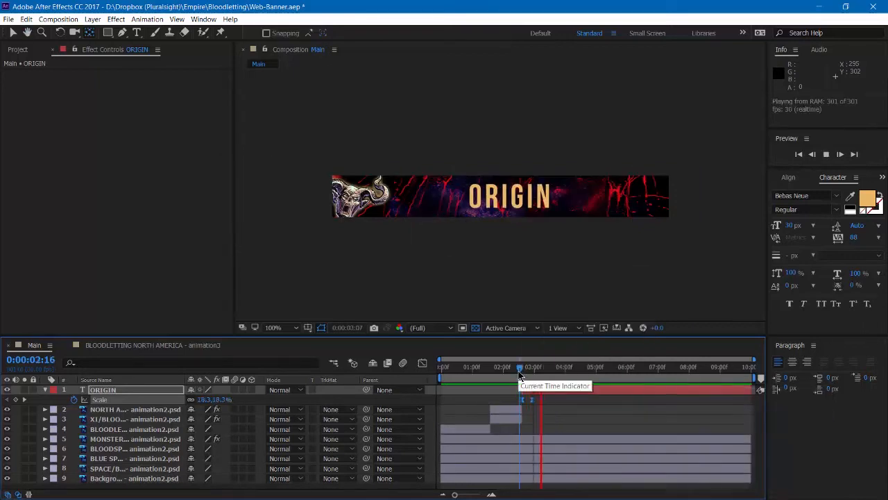
key("space")
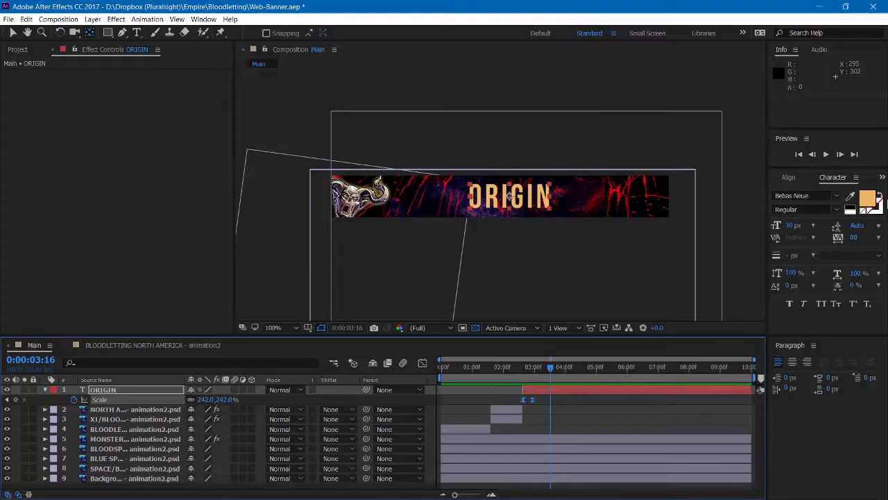
- Find the Wigglerama animation preset and apply it to the ORIGIN layer
left_click(881, 177)
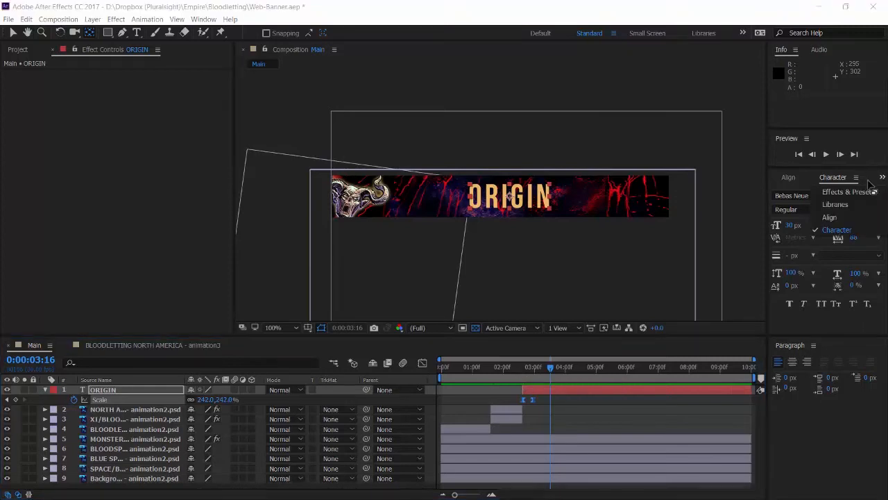
left_click(863, 191)
left_click(810, 193)
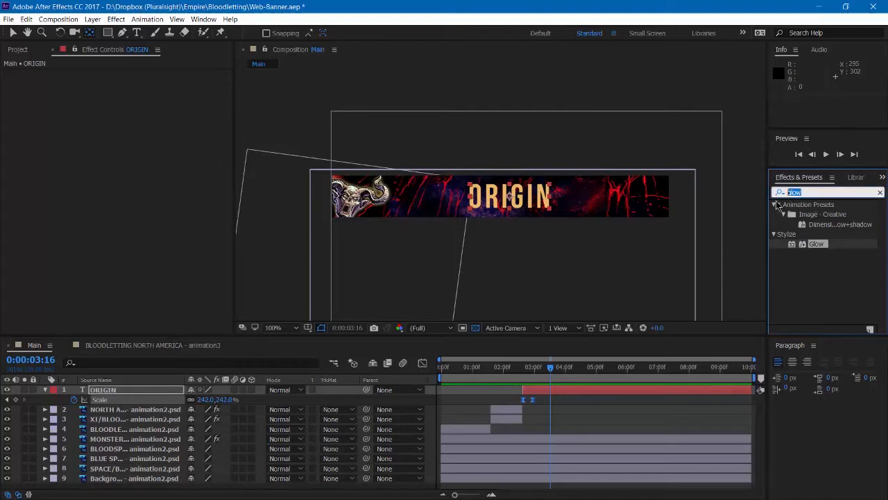
type("wigglerama")
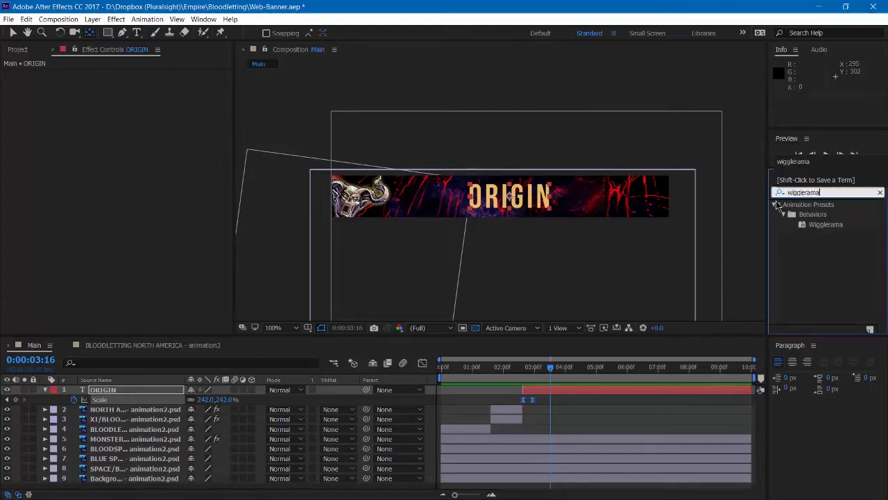
left_click_drag(822, 223, 526, 202)
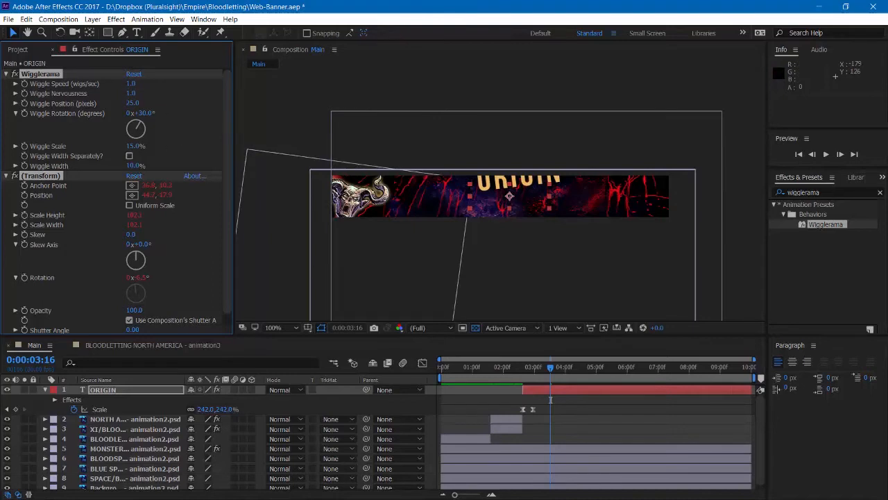
- Set Wigglerama on ORIGIN to a Wiggle Speed of 3, Wiggle Nervousness of 5.2 and Wiggle Position of 5 pixels
left_click(131, 84)
type("3")
key("Return")
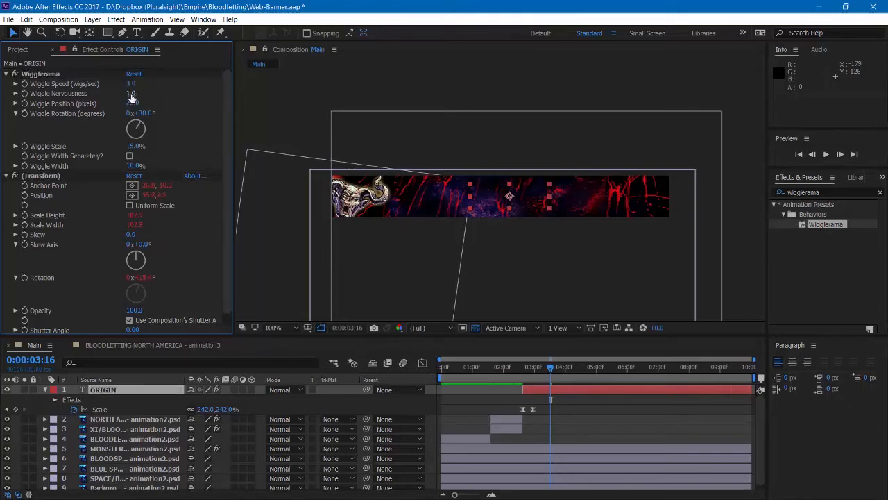
left_click(131, 95)
type("5.2")
key("Return")
left_click(131, 103)
type("5")
key("Return")
- Set ORIGIN's Wiggle Rotation to 0 degrees and Wiggle Scale to 0%
left_click(144, 113)
type("0")
key("Return")
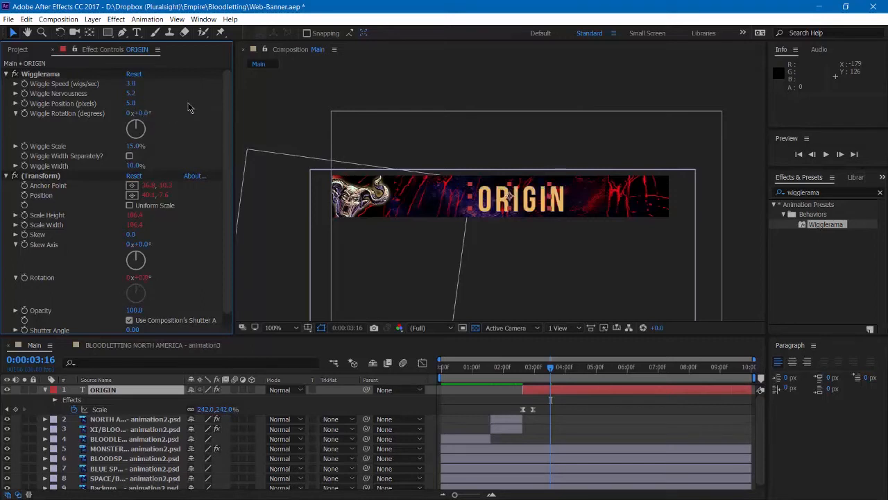
left_click(135, 146)
type("0")
key("Return")
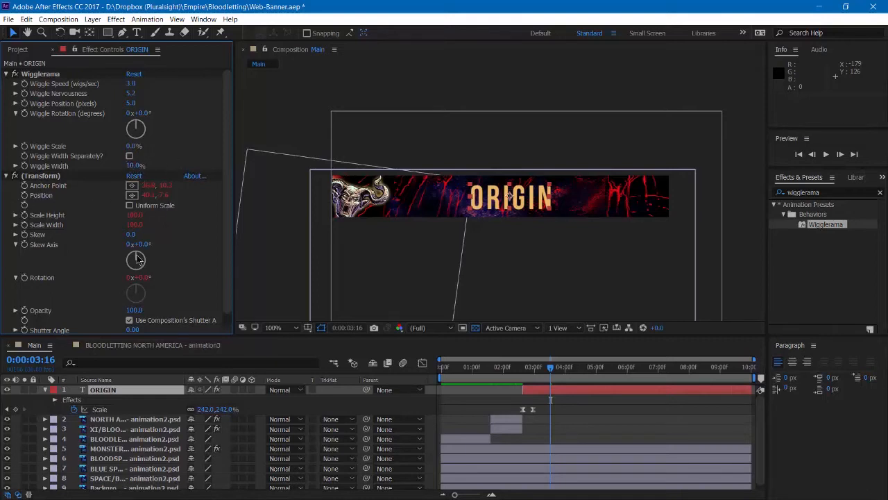
- Preview the ORIGIN wiggle from just before the layer starts, and collapse its Wigglerama and Transform effect settings
left_click(518, 367)
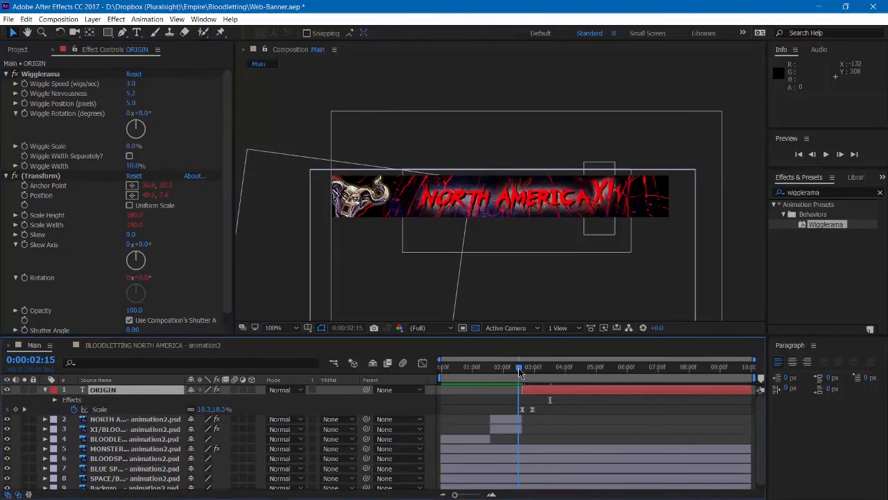
key("space")
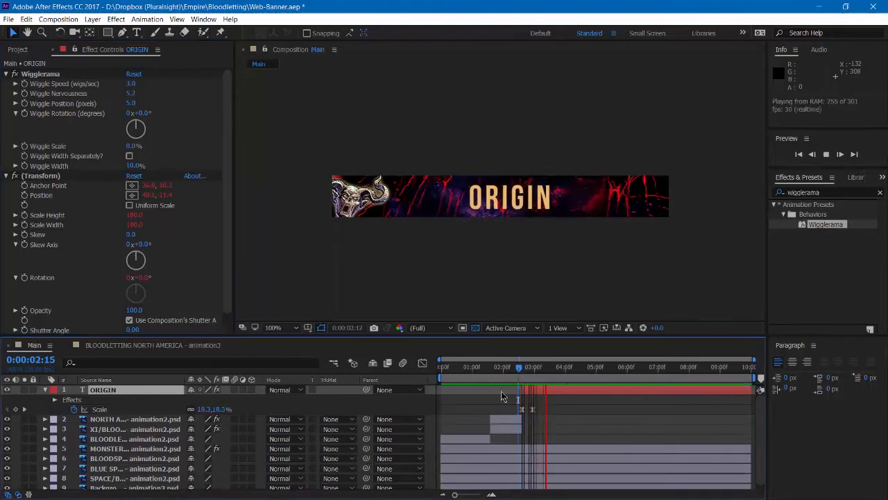
key("space")
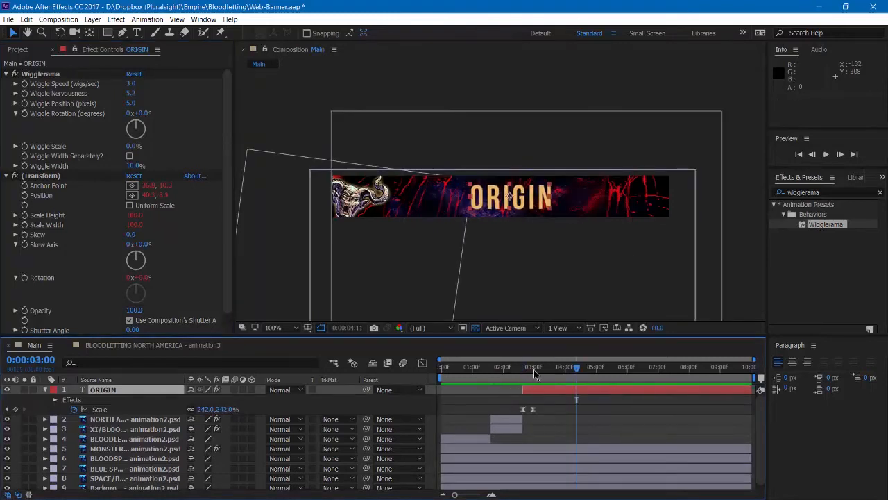
left_click(524, 367)
key("space")
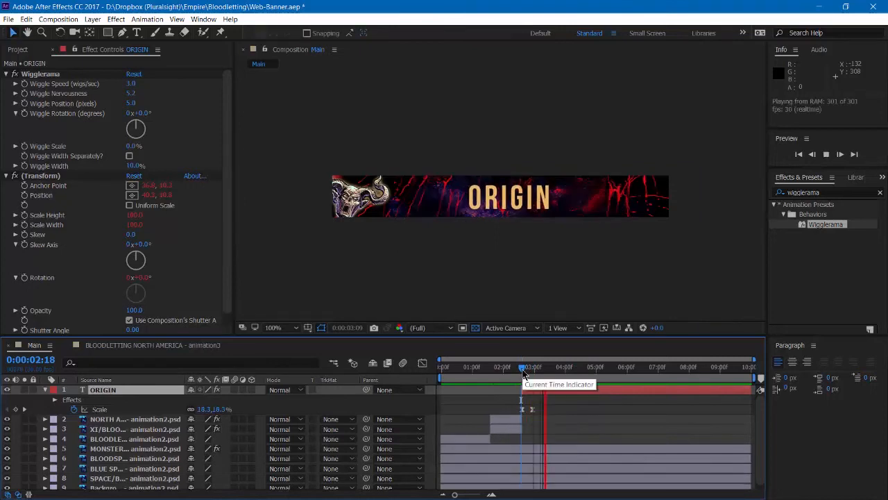
key("space")
left_click(7, 74)
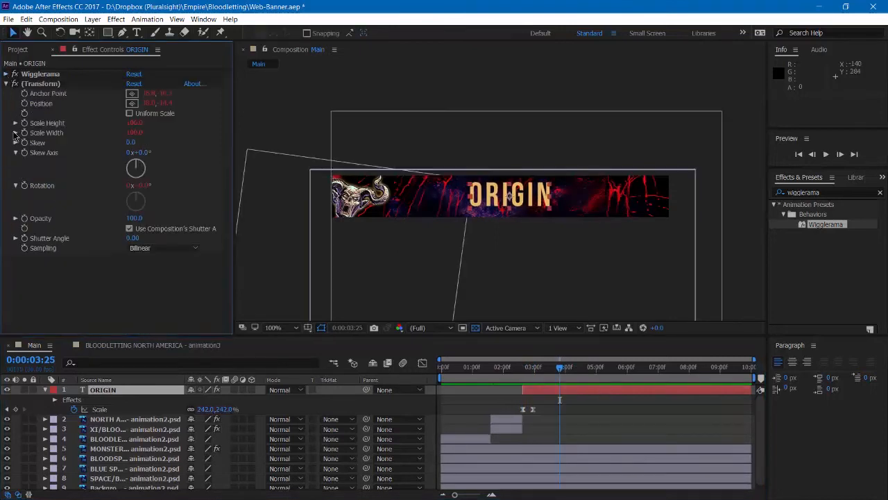
left_click(7, 84)
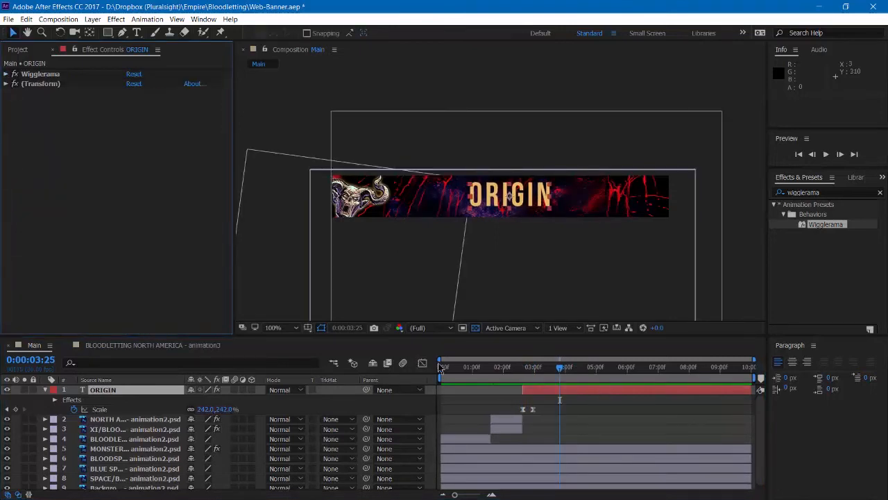
- Play the band-name sequence from about 0:00:02:29 to check the timing between the titles
left_click(525, 373)
left_click_drag(525, 373, 541, 373)
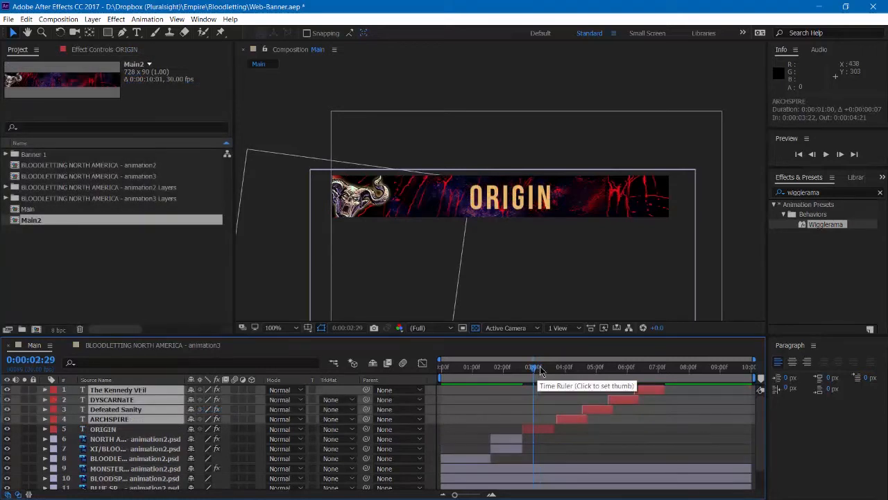
key("space")
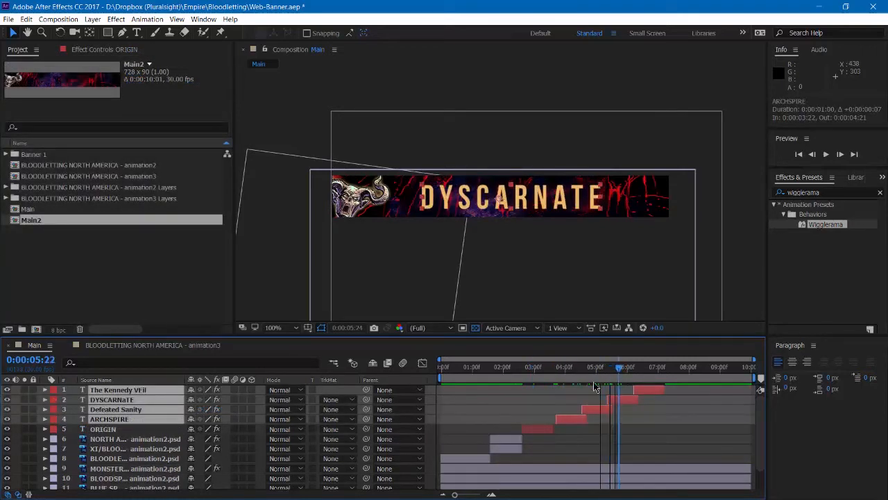
- Move the four band-name layers above ORIGIN together 7 frames earlier, so ARCHSPIRE starts at 0:00:03:15 and overlaps ORIGIN by five frames
left_click_drag(593, 382, 553, 371)
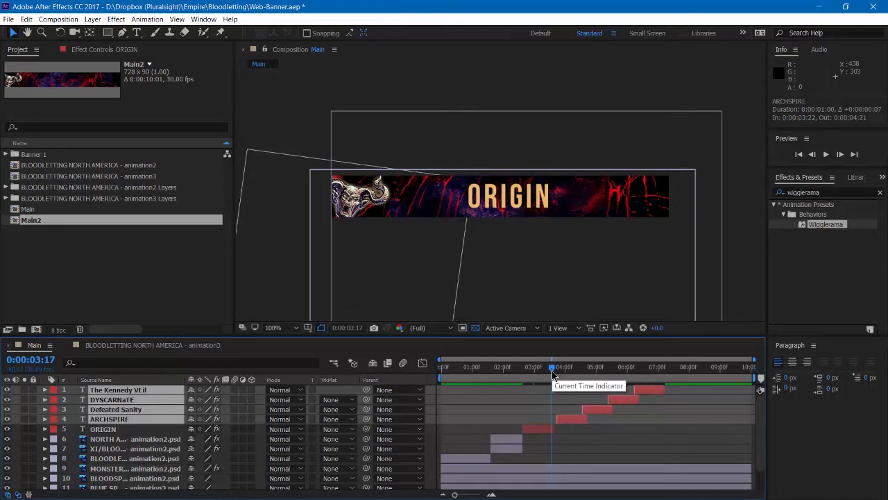
key("equal")
key("equal")
key("equal")
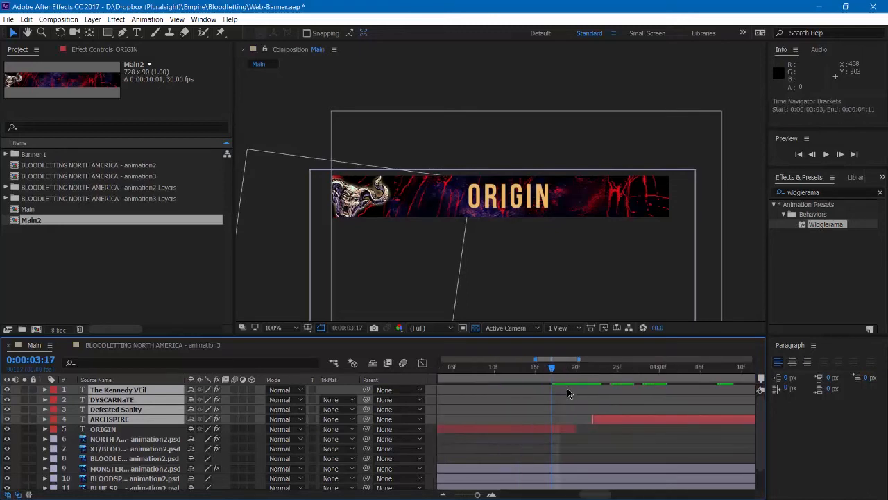
key("equal")
left_click_drag(587, 369, 595, 374)
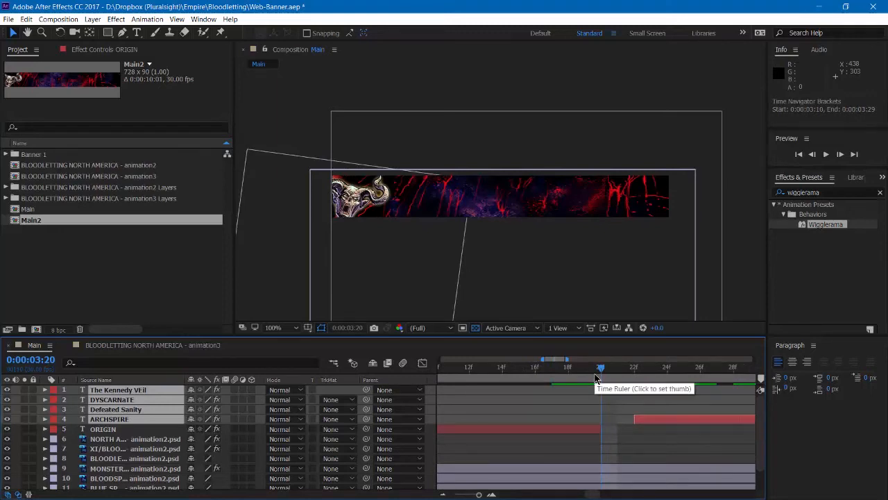
key("Page_Up")
key("Page_Up")
key("Page_Up")
key("Page_Up")
key("Page_Up")
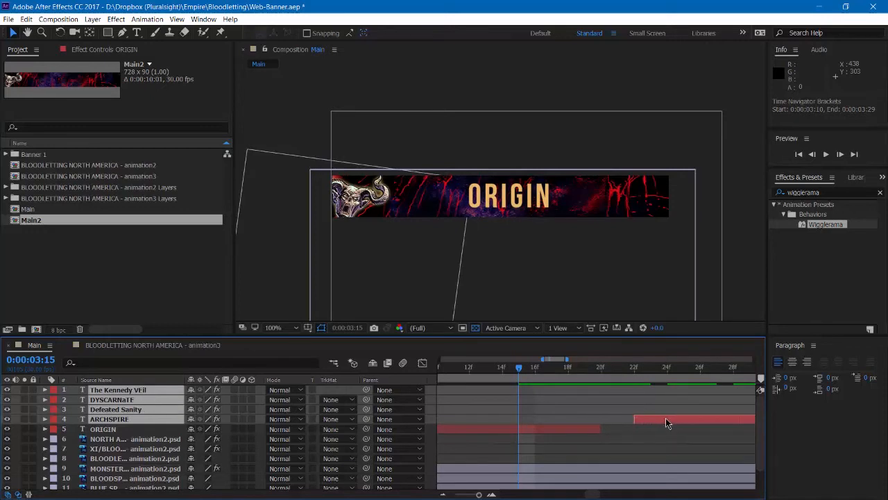
left_click_drag(665, 418, 553, 420)
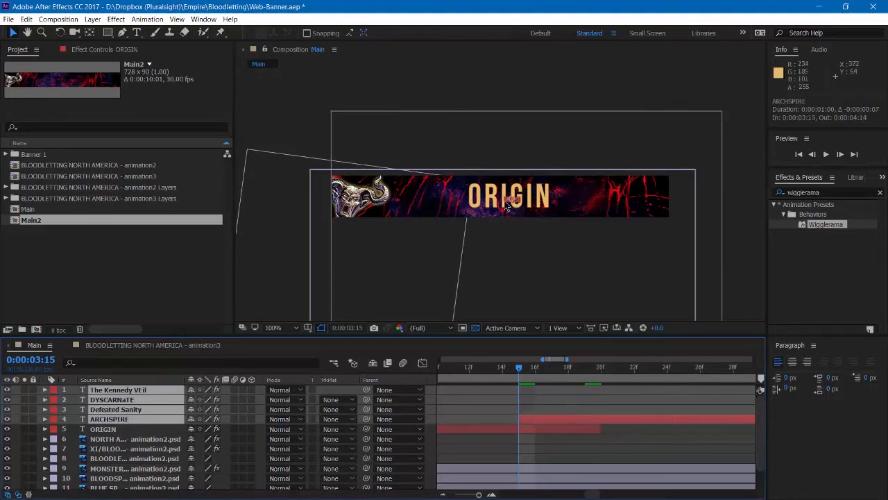
left_click(545, 388)
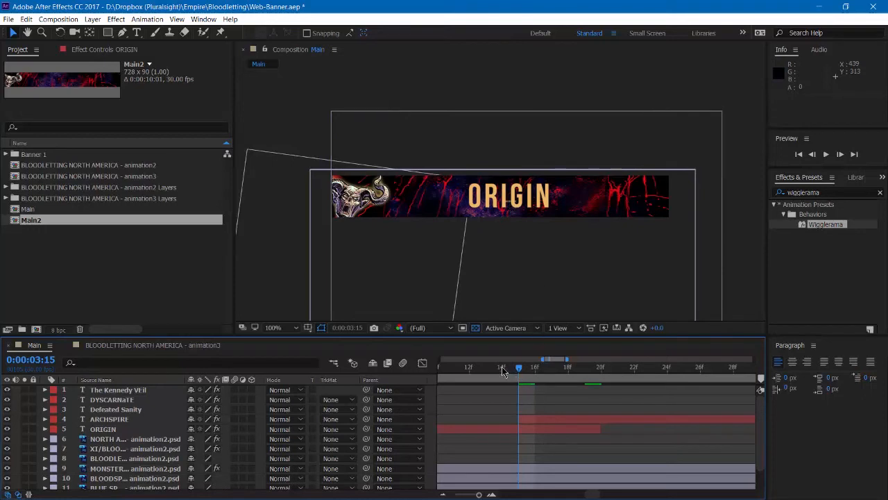
- Play the retimed band-name sequence from about 0:00:02:26 and 0:00:03:08, and inspect The Kennedy Veil, DYSCARNATE and Defeated Sanity titles
left_click(463, 374)
key("minus")
key("minus")
key("minus")
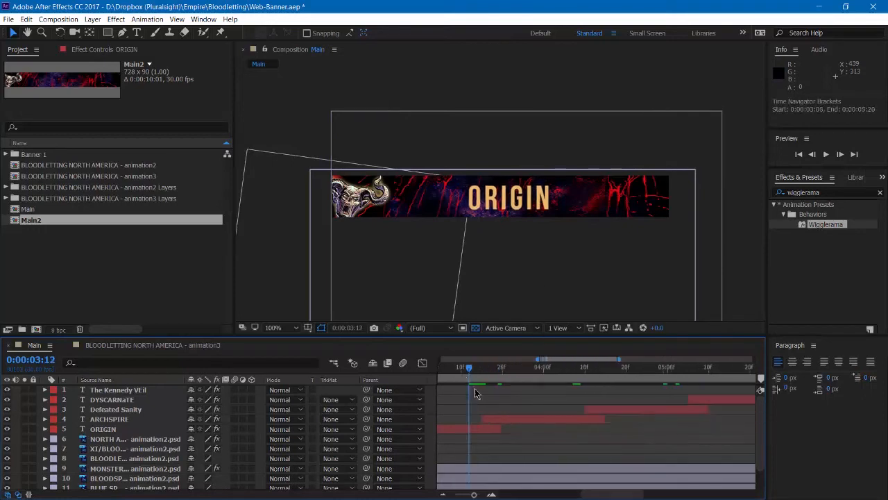
left_click_drag(469, 374, 456, 370)
key("space")
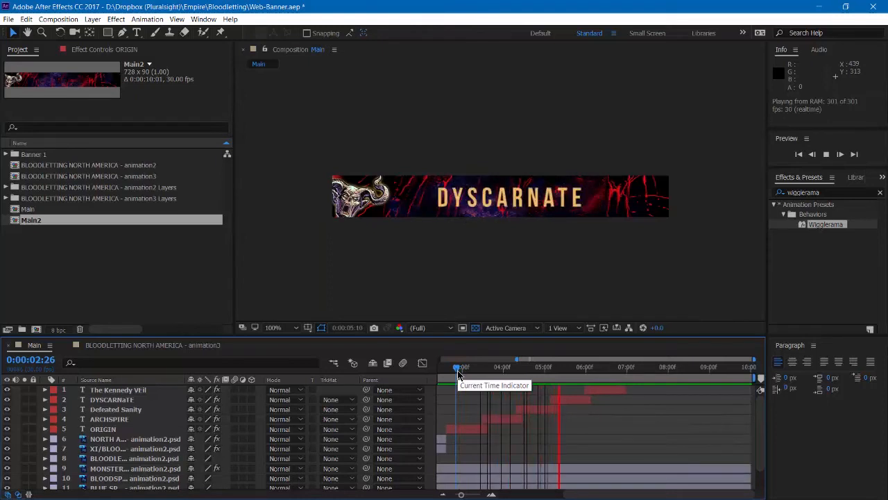
key("space")
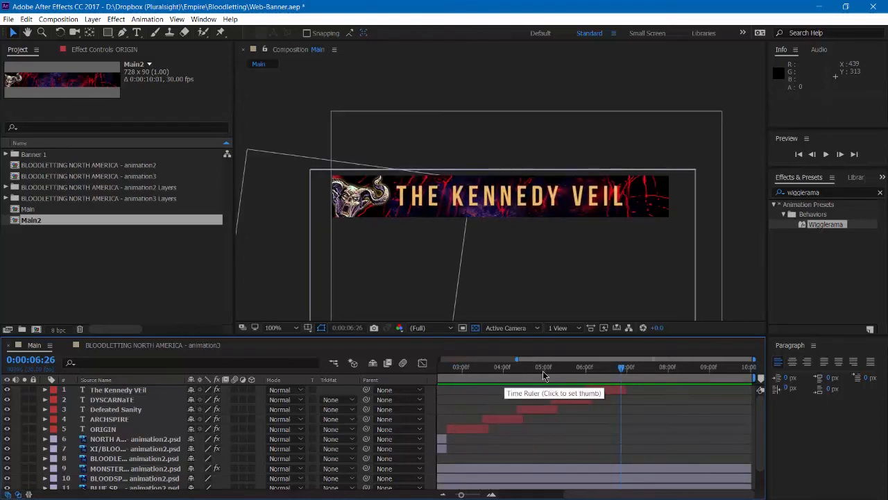
left_click_drag(563, 371, 474, 380)
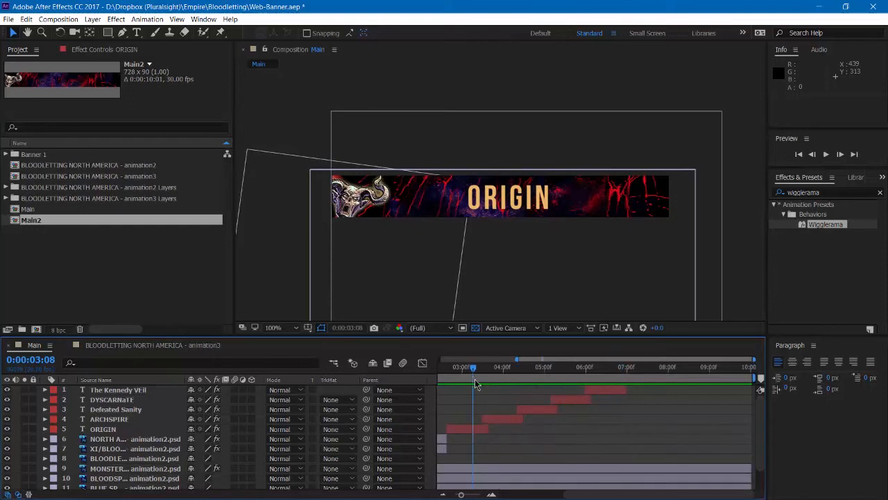
key("space")
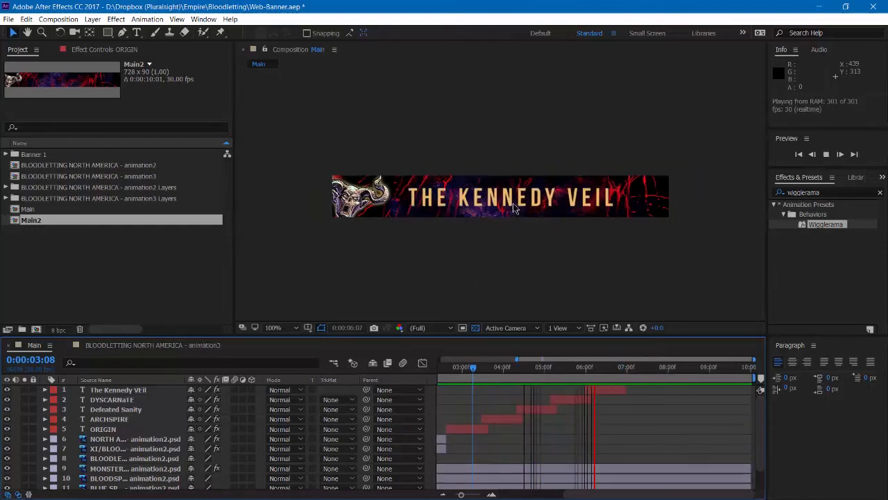
left_click_drag(624, 371, 619, 370)
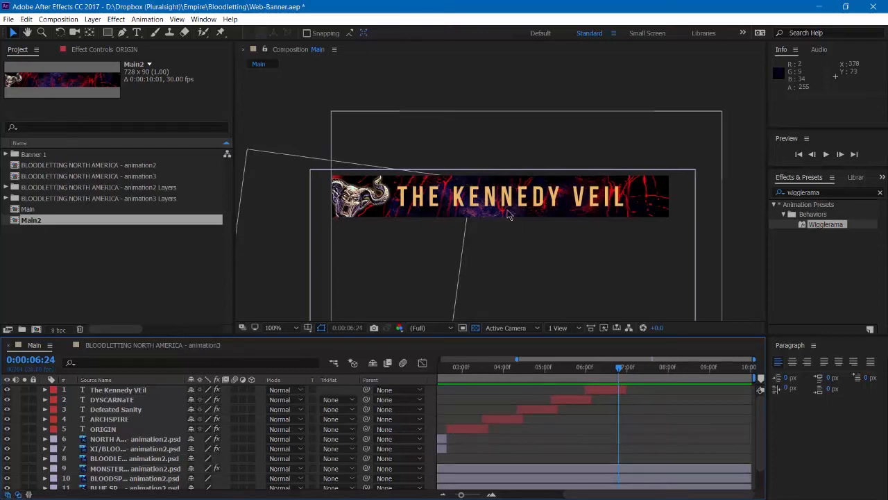
left_click(570, 369)
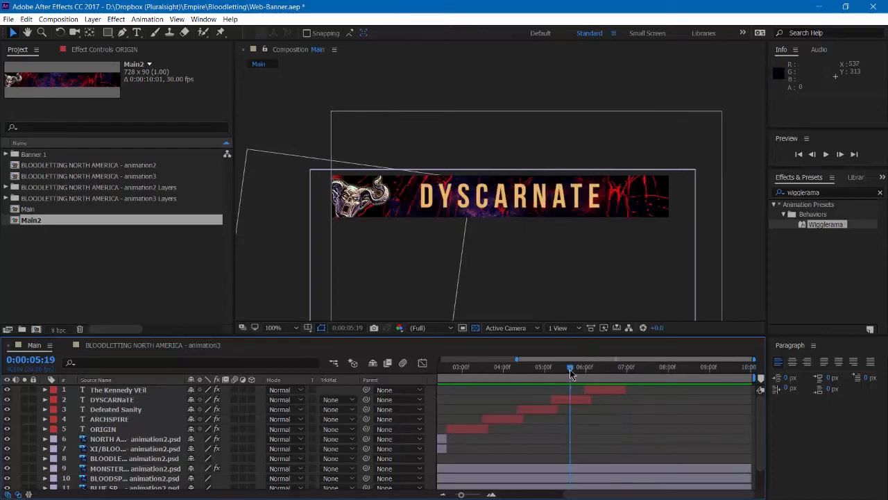
left_click(535, 371)
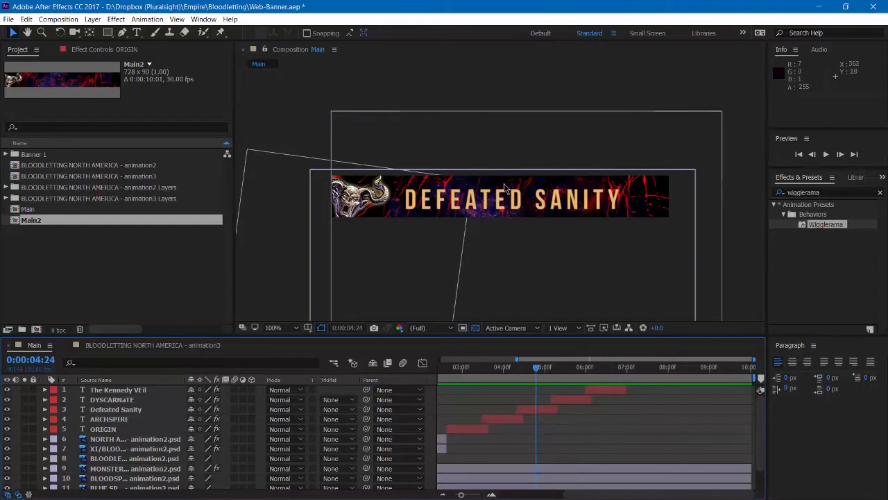
- Play the band-name sequence from 0:00:02:24 to review the overlapping title timing
left_click(507, 369)
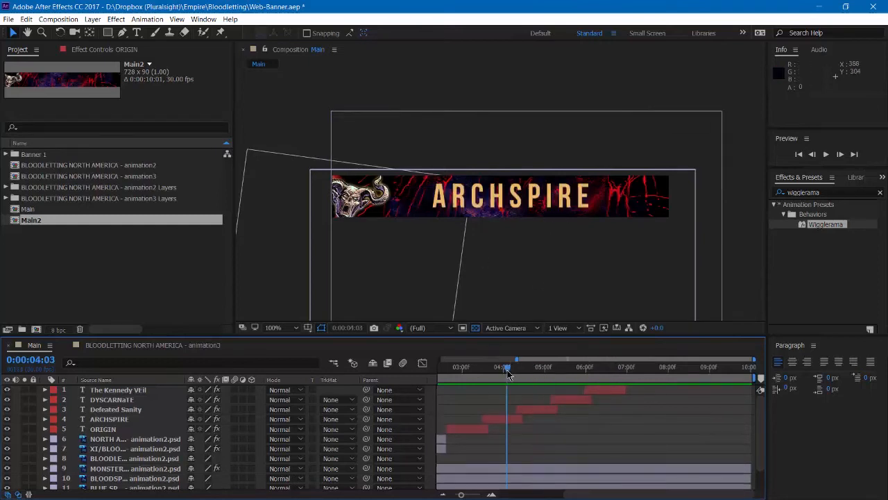
left_click_drag(474, 367, 452, 382)
key("space")
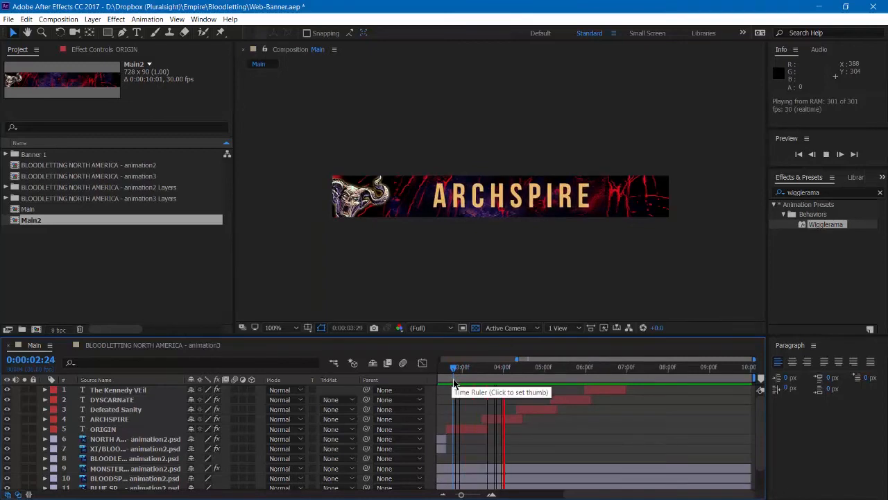
key("space")
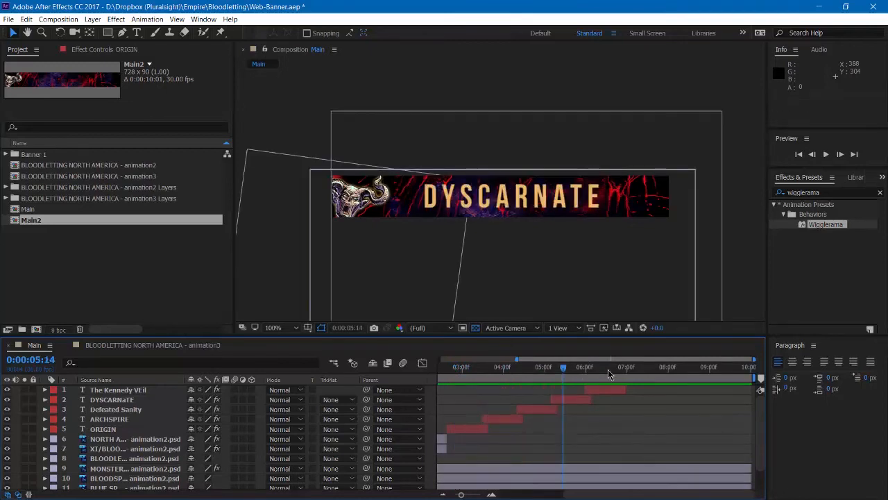
- Add a text layer reading "SUNDAY OCTOBER 22nd" on the banner at 0:00:07:00, where The Kennedy Veil title ends
left_click_drag(608, 369, 627, 375)
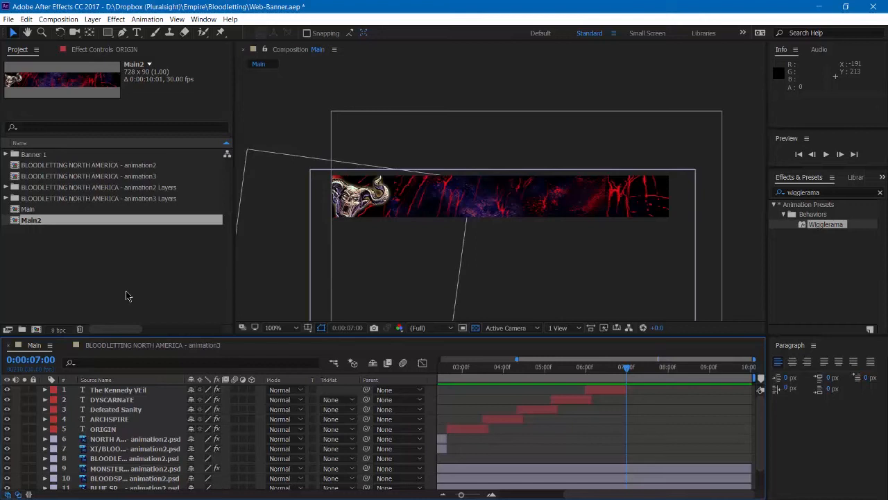
left_click(138, 33)
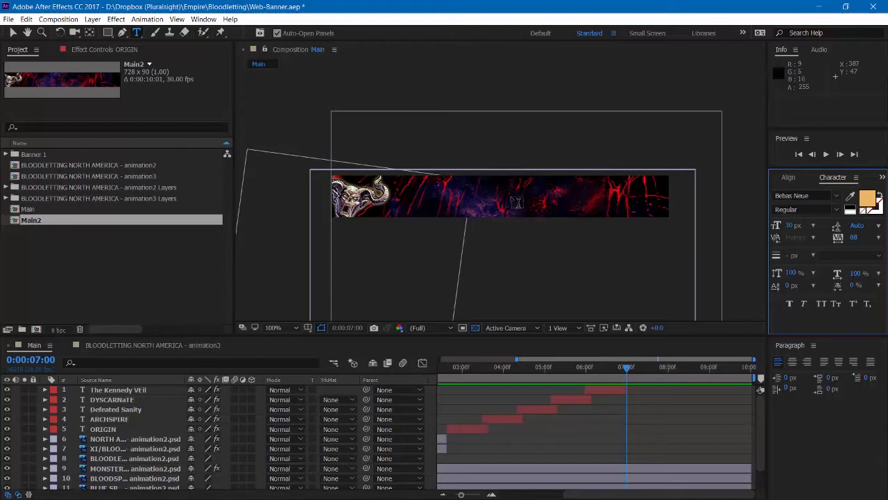
left_click(517, 201)
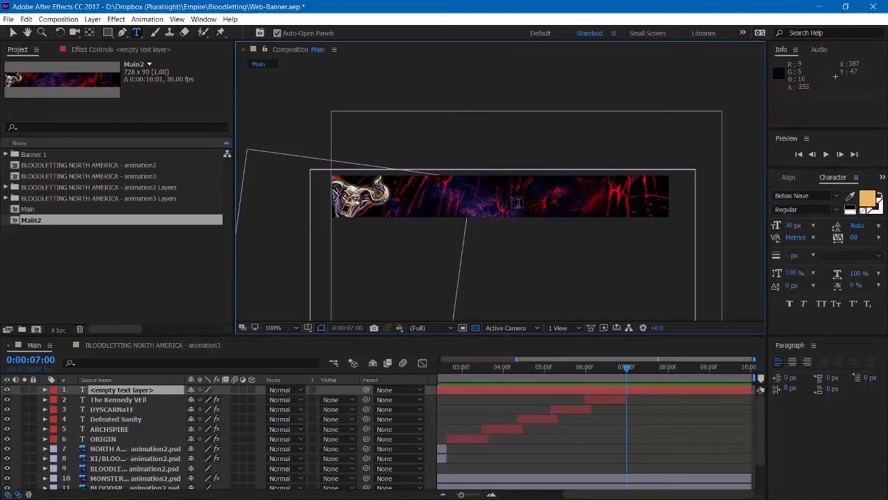
type("SUNDAY O")
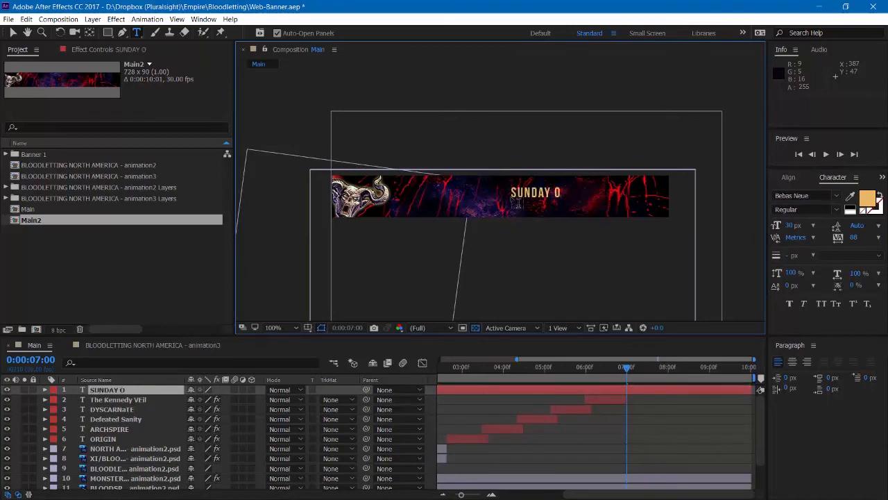
type("CTOBER")
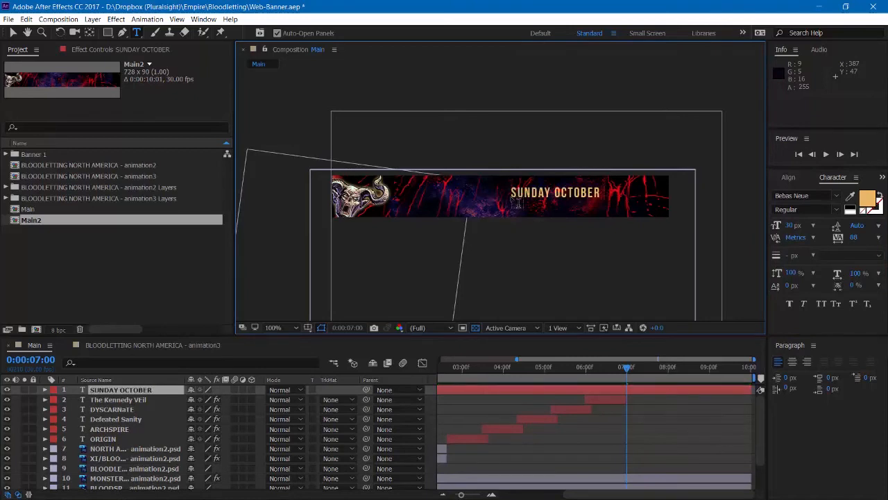
type(" 22nd")
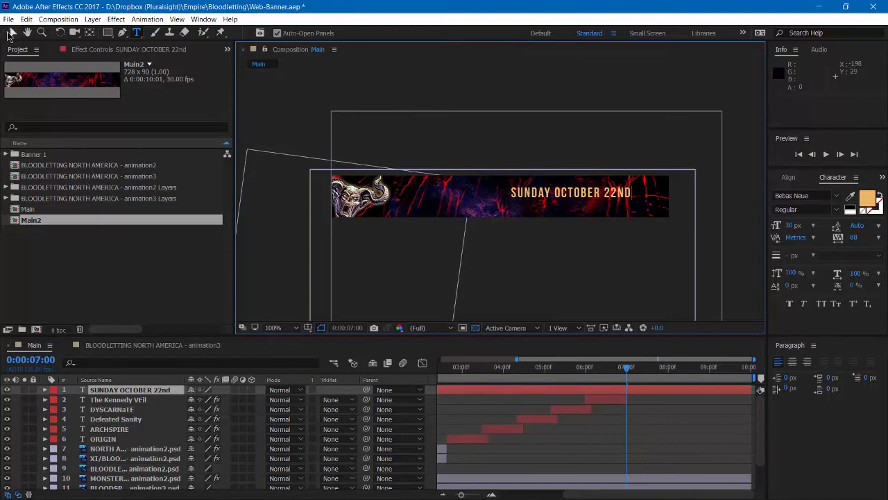
left_click(12, 33)
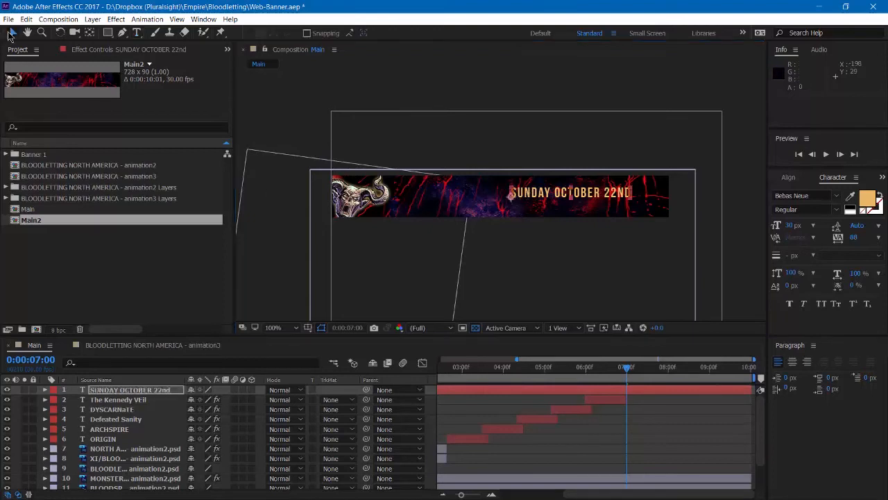
- Scale the SUNDAY OCTOBER 22nd text to 214% and move it beside the skull logo, at about 154, 66
left_click(117, 391)
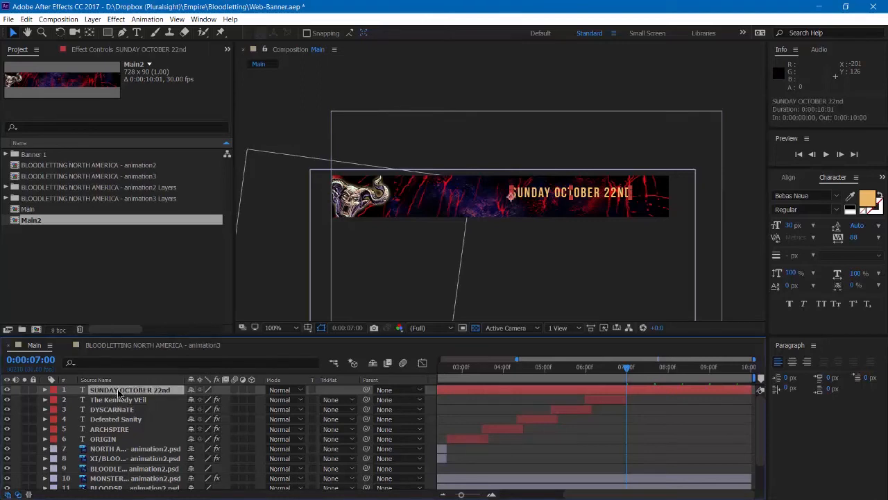
key("s")
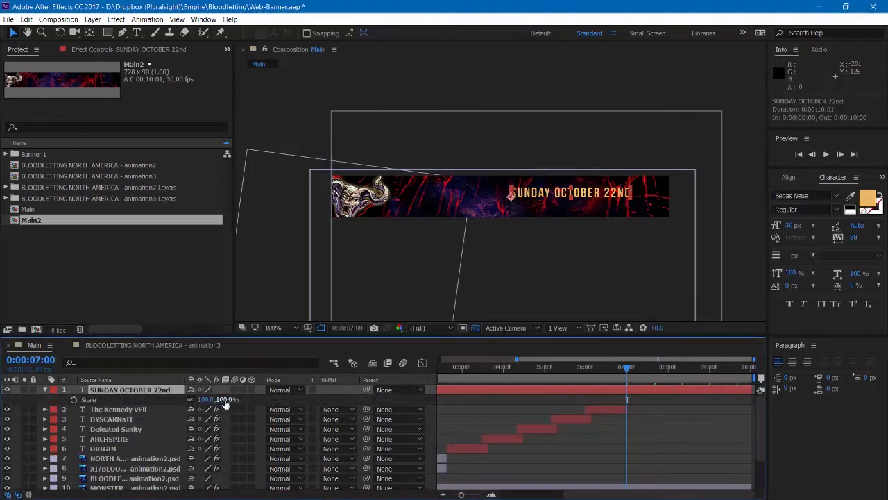
left_click_drag(226, 404, 425, 201)
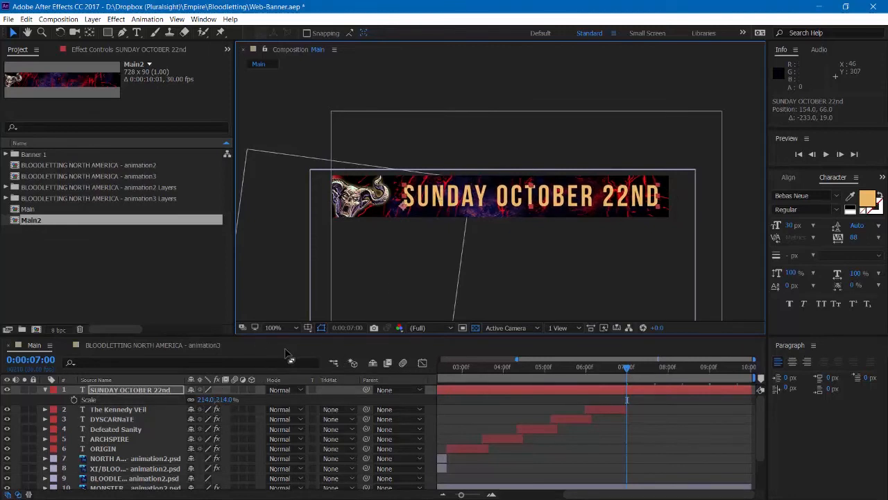
- Show the title/action safe guides and nudge the date text to about 152, 68 to centre it in the space beside the logo
left_click(308, 327)
left_click(326, 340)
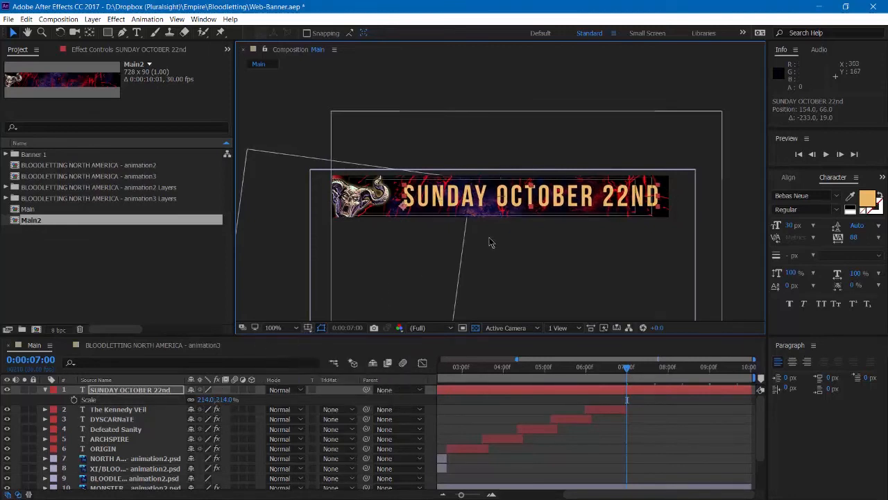
key("Down")
key("Down")
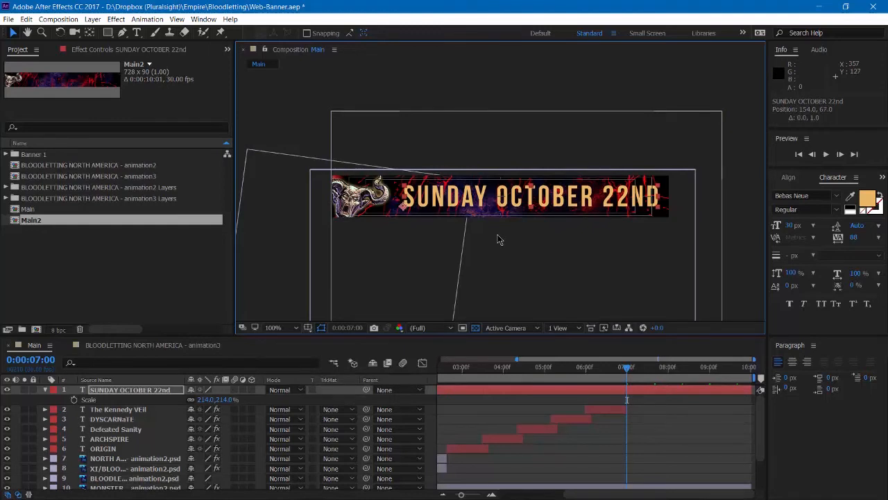
key("Left")
key("Left")
key("Left")
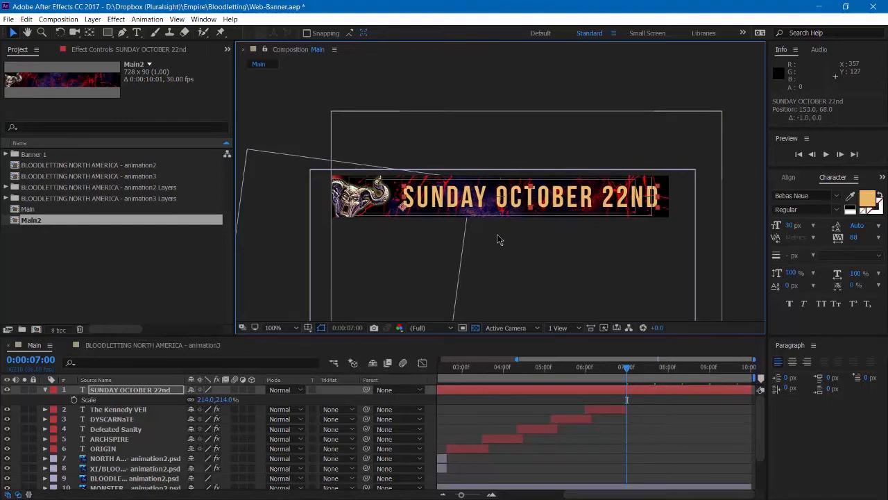
key("Right")
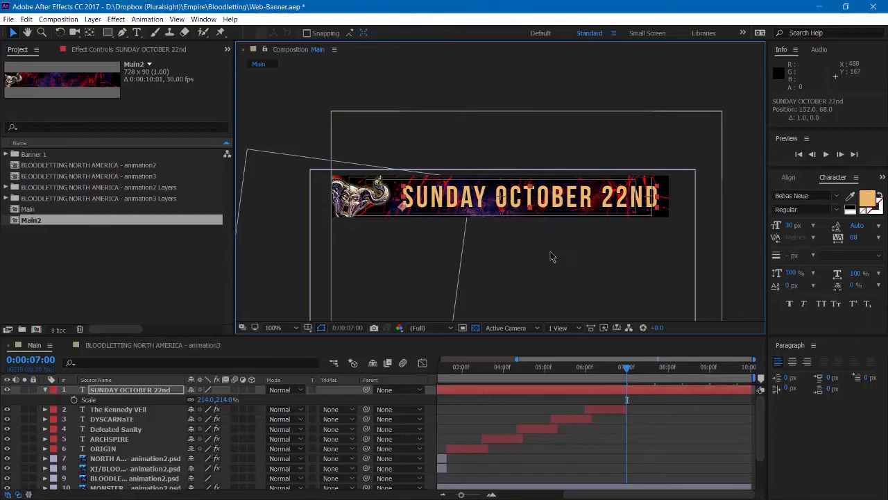
- Trim the start of the SUNDAY OCTOBER 22nd layer and shift it one frame earlier so it begins at 0:00:07:00
left_click(465, 420)
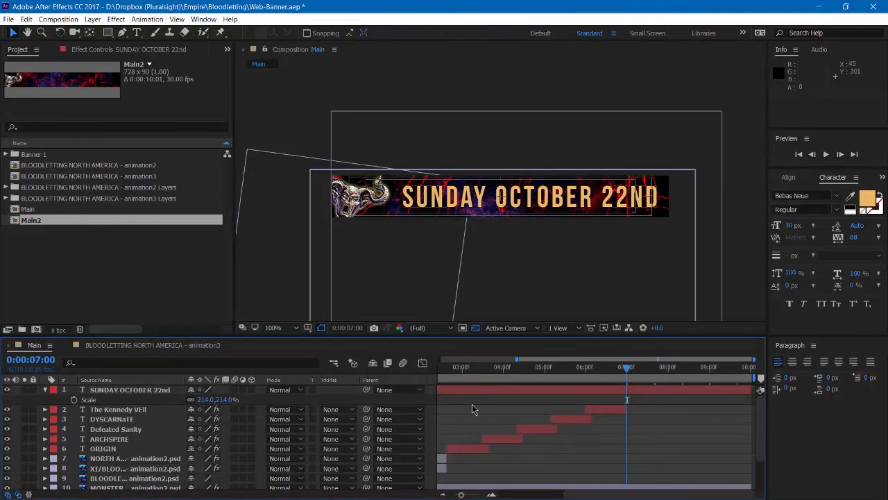
key("minus")
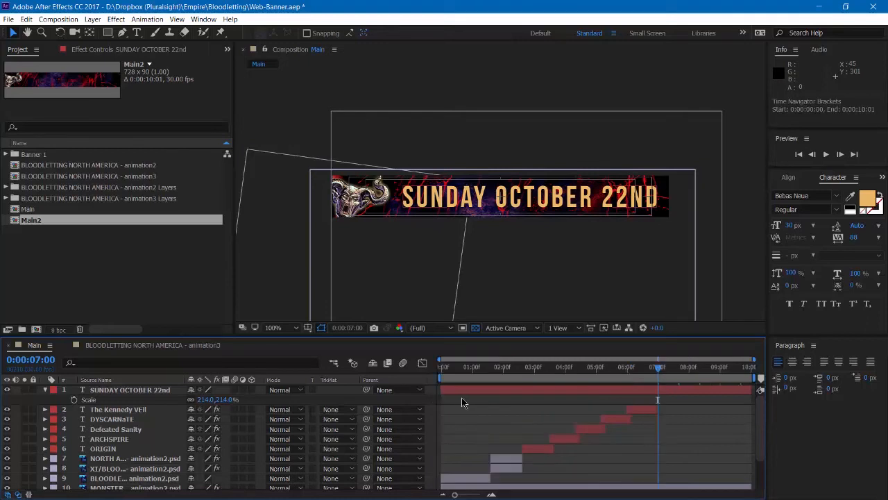
left_click_drag(442, 390, 658, 400)
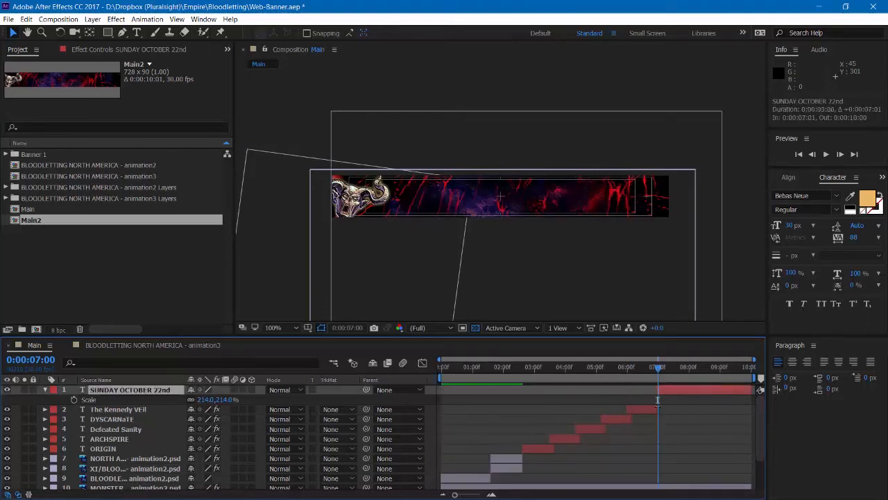
key("Page_Up")
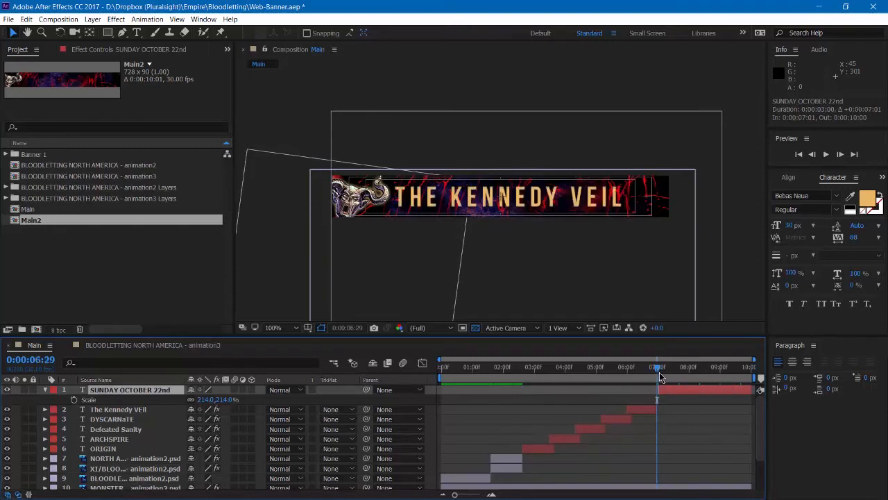
key("Page_Down")
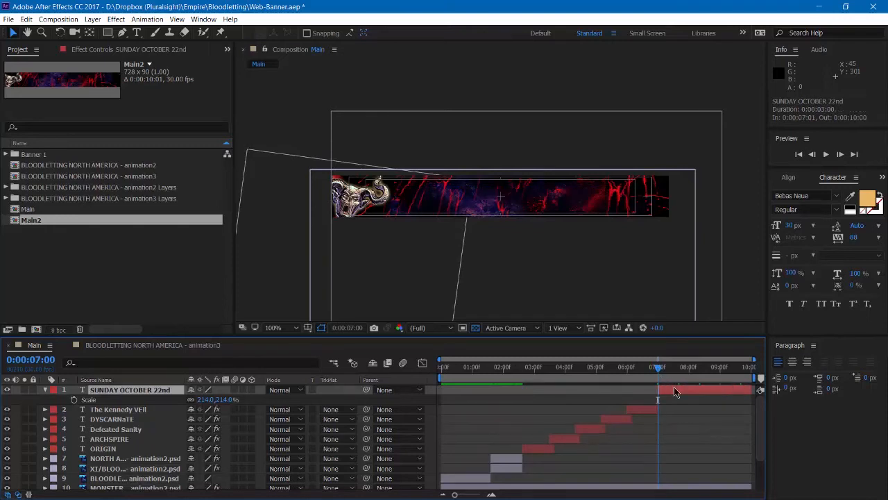
key("equal")
key("equal")
key("equal")
key("equal")
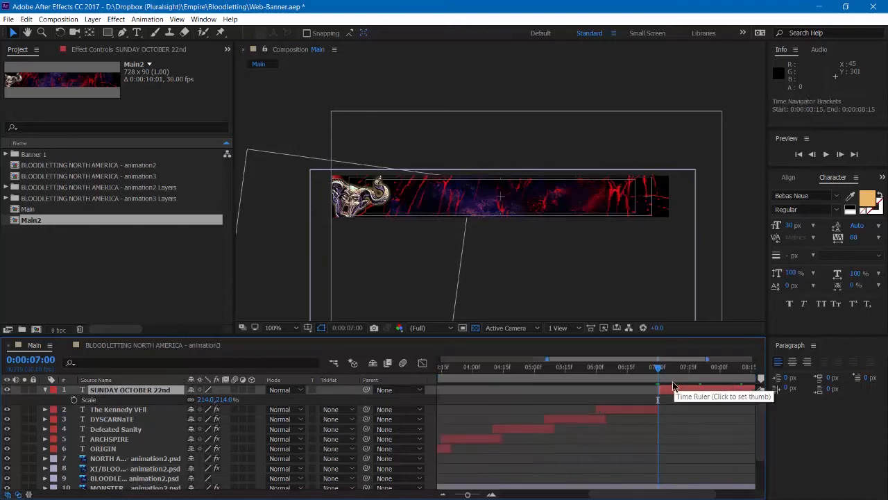
left_click_drag(689, 390, 676, 390)
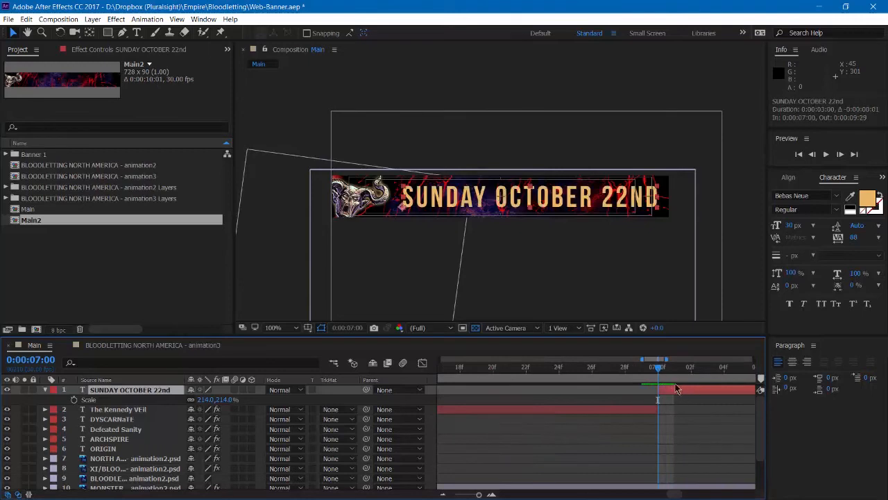
- Hide the title/action safe guides and scrub from 0:00:06:25 to 0:00:07:00 to check the cut to the date text
left_click(308, 328)
left_click(331, 342)
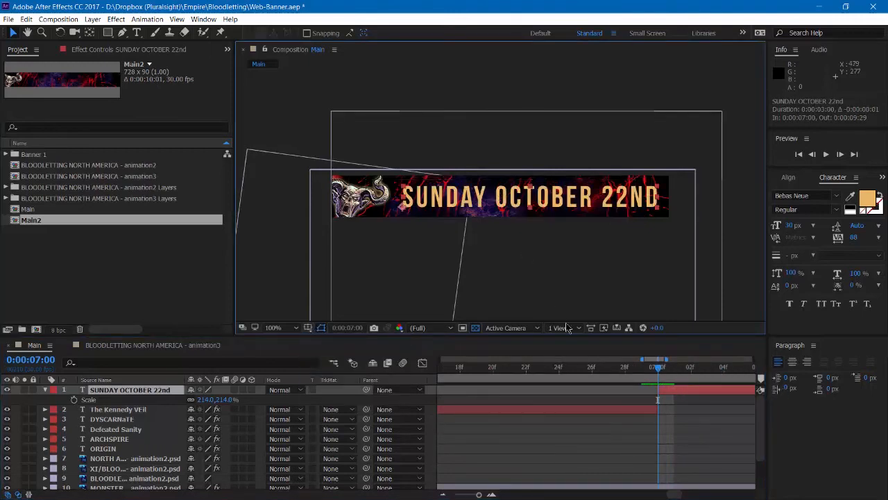
left_click(599, 398)
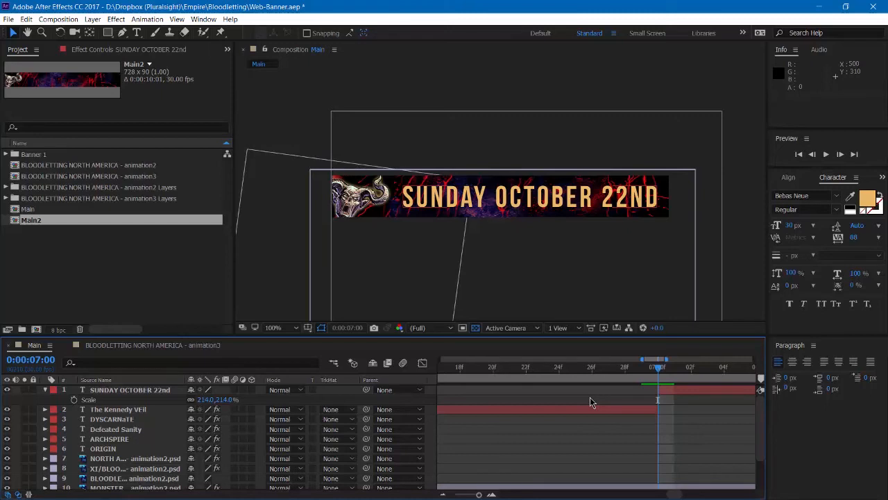
left_click(574, 367)
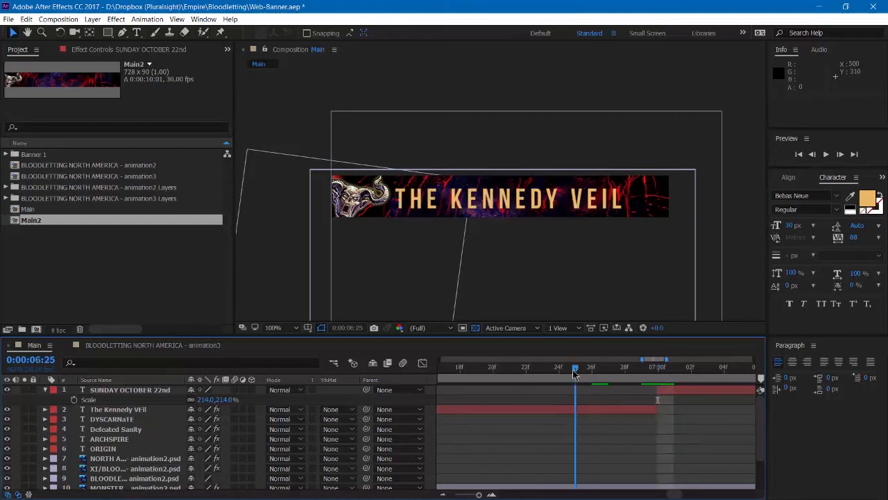
left_click_drag(572, 369, 658, 388)
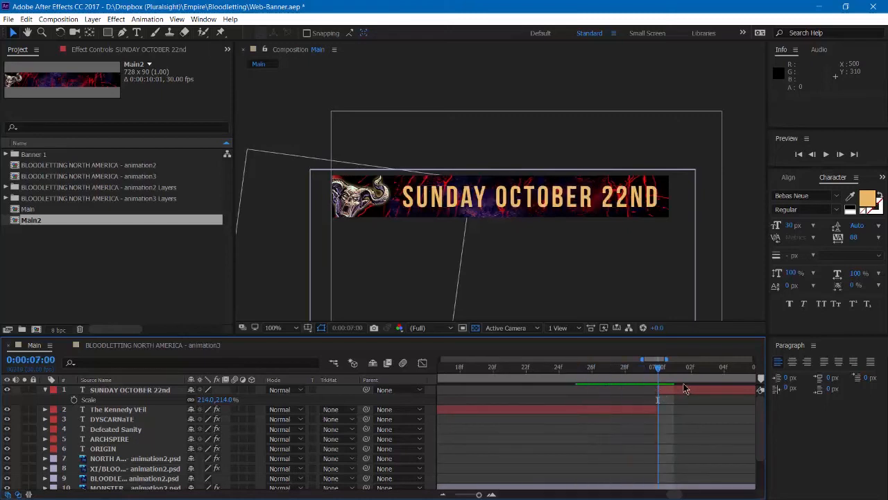
- Clear the wigglerama search in Effects & Presets to list all effect and preset categories
left_click(882, 177)
left_click(860, 189)
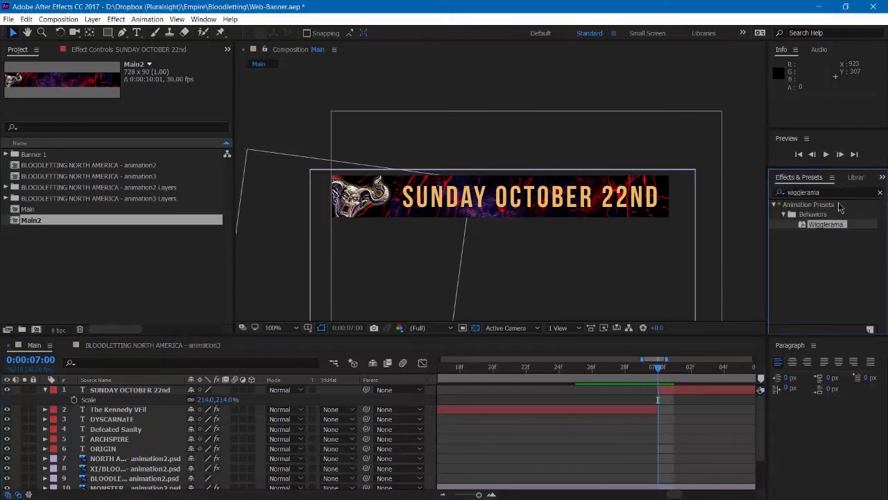
left_click(776, 194)
key("BackSpace")
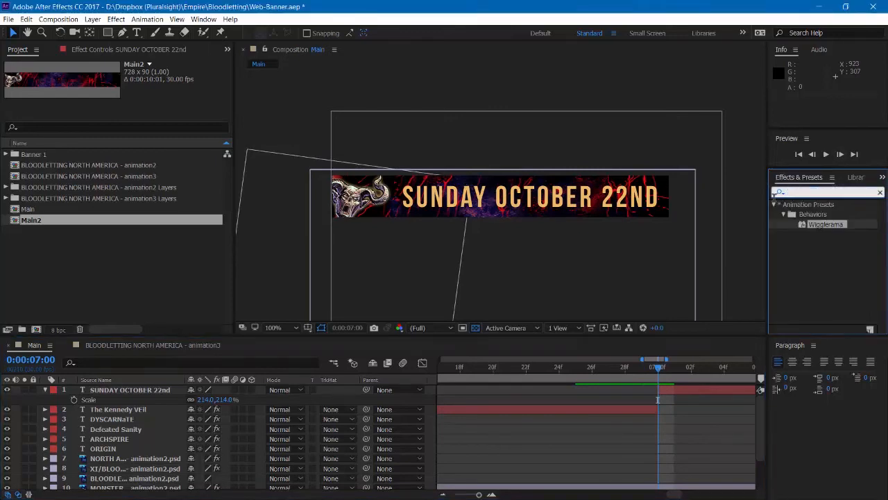
left_click(777, 193)
left_click(789, 210)
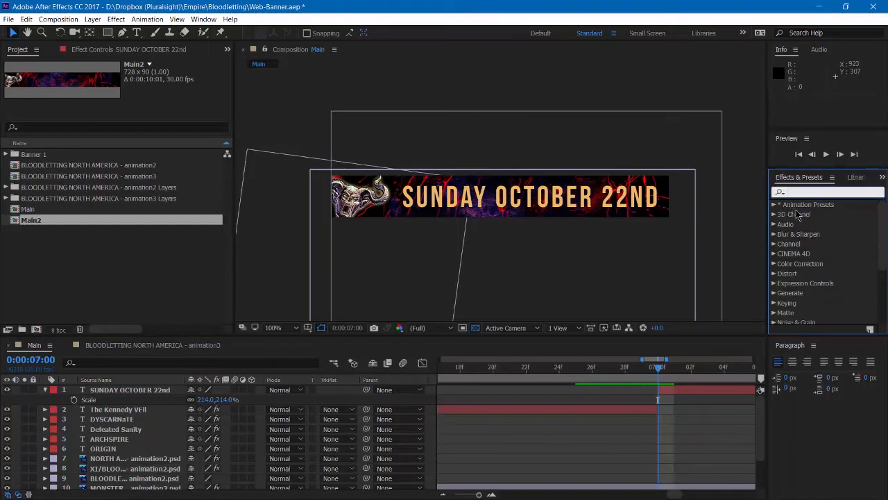
- Apply the Straight In By Word preset from the Text > Animate In animation presets to the SUNDAY OCTOBER 22nd text
left_click(774, 206)
left_click(775, 205)
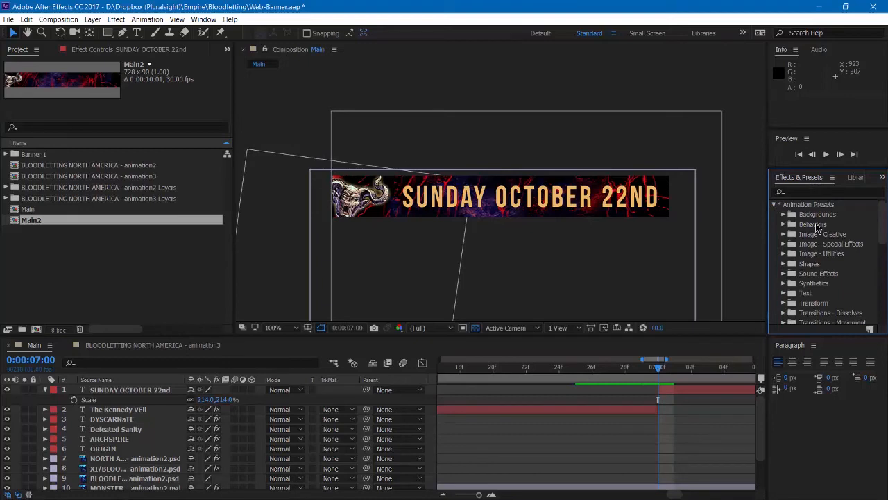
left_click(784, 292)
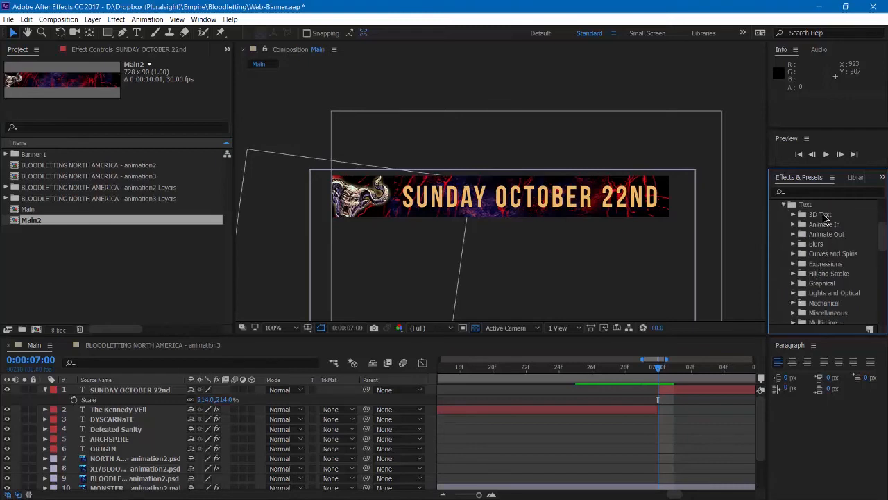
scroll(825, 221, "down", 2)
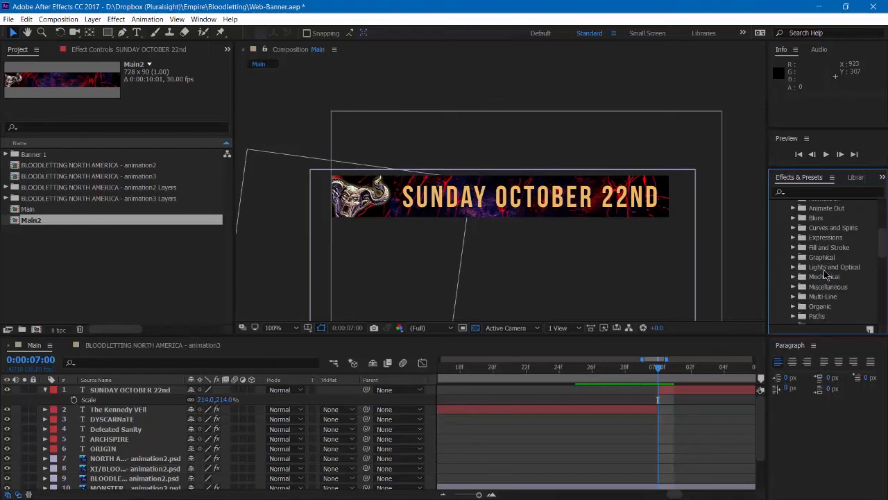
scroll(826, 276, "down", 2)
scroll(826, 276, "down", 2)
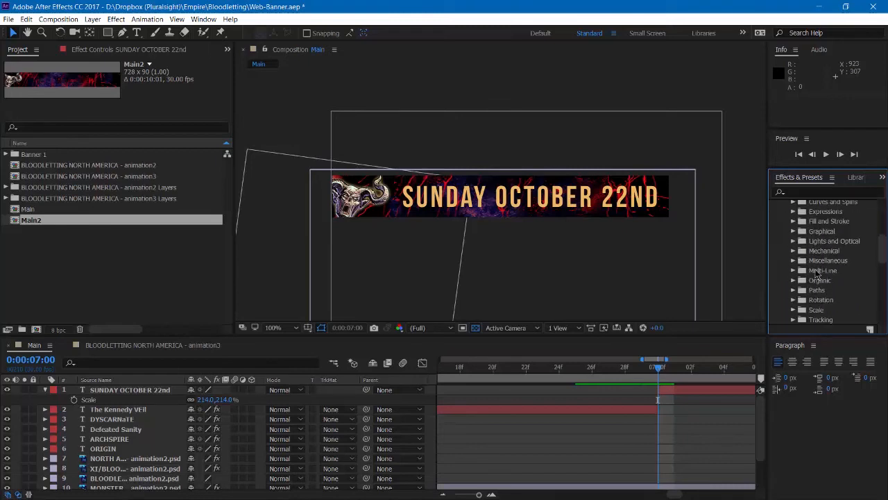
scroll(817, 275, "up", 3)
scroll(816, 274, "up", 3)
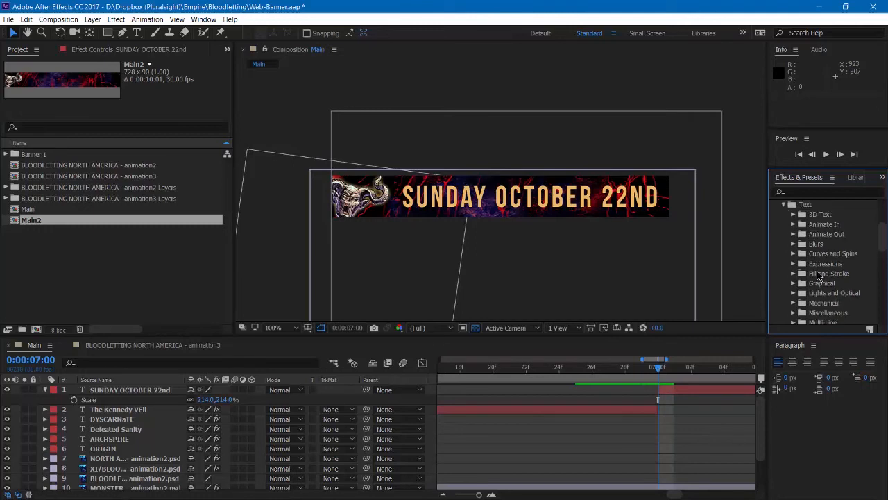
left_click(794, 225)
scroll(795, 244, "down", 5)
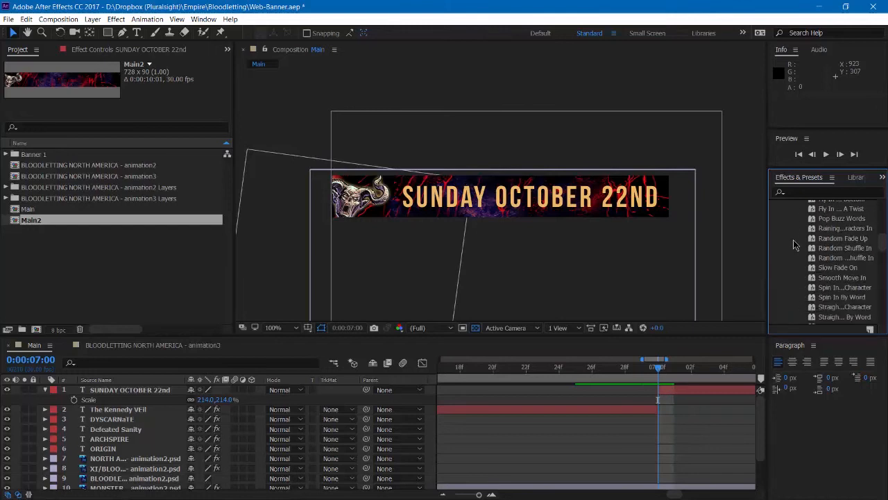
scroll(795, 244, "down", 3)
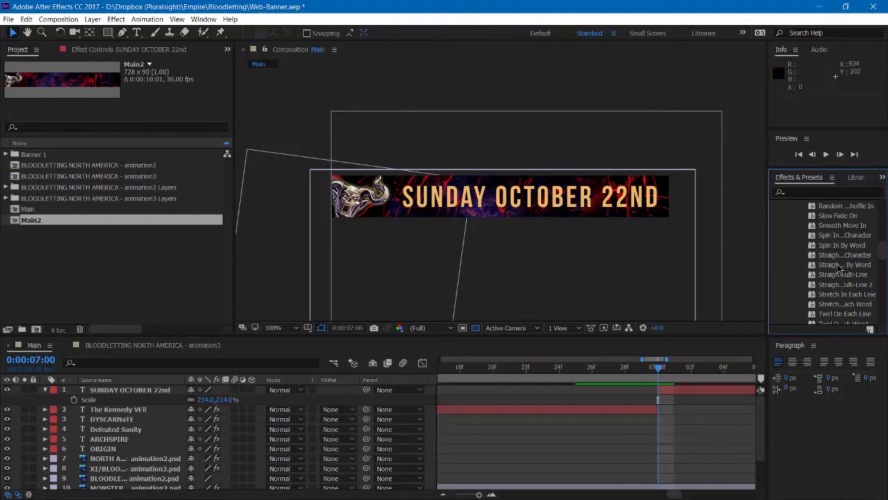
left_click_drag(840, 269, 552, 201)
- Play back the date text's word-by-word entrance from about 0:00:07:00 and return the playhead to 0:00:07:00
left_click(632, 391)
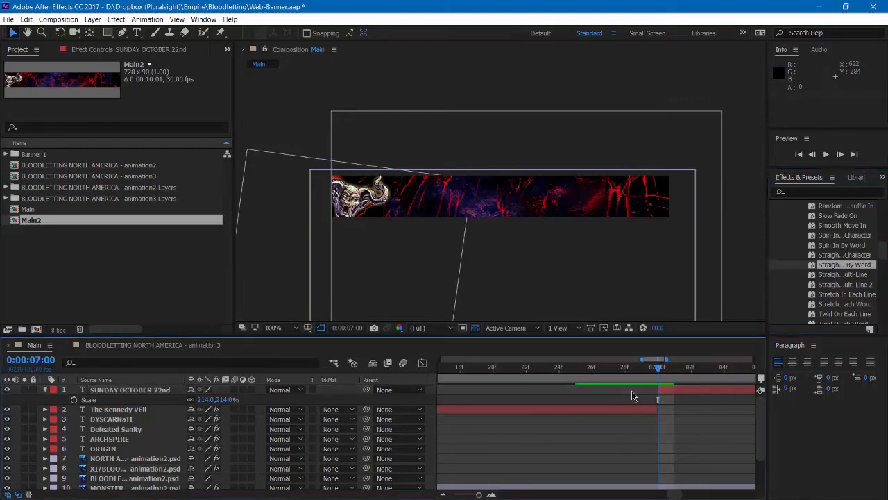
key("space")
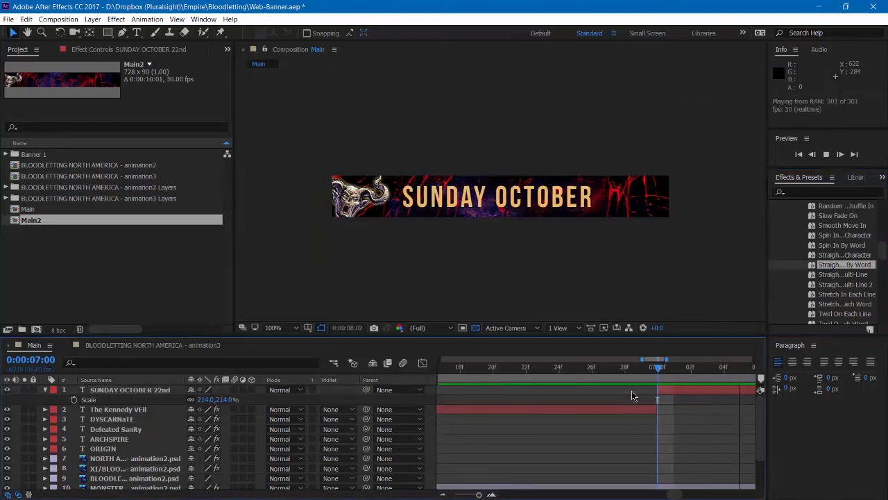
left_click(631, 390)
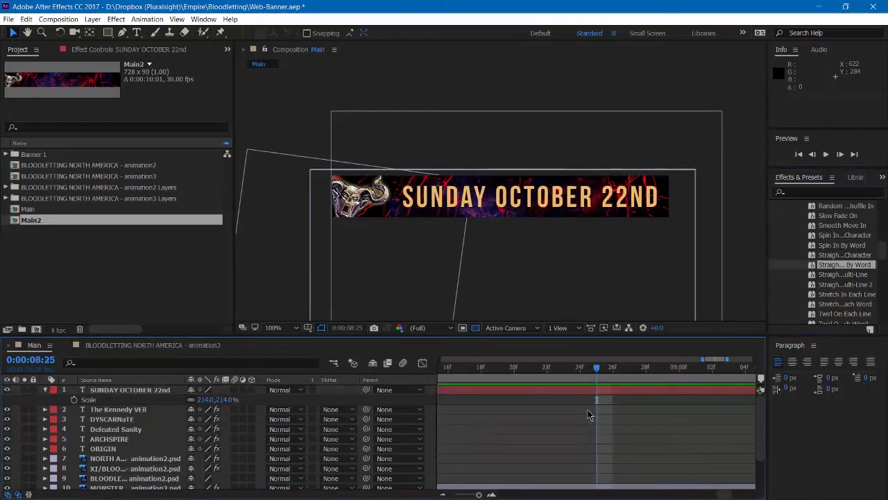
key("minus")
key("minus")
key("minus")
key("minus")
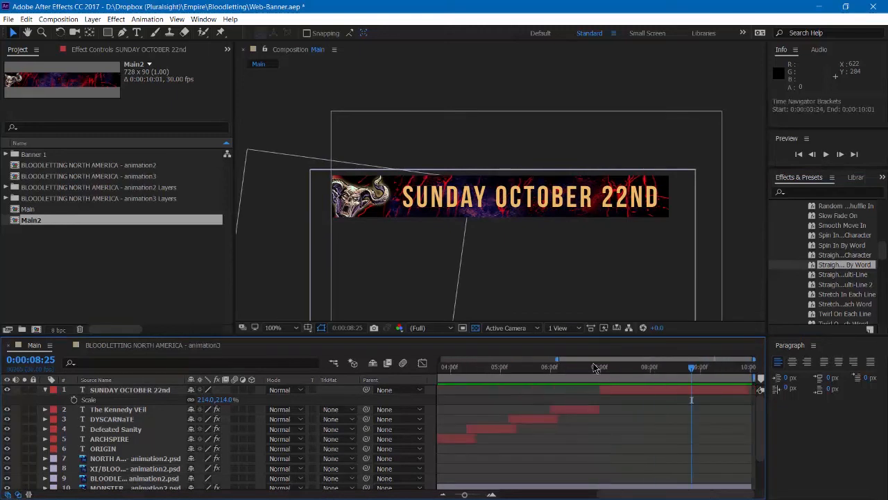
mouse_move(592, 367)
left_mouse_down()
mouse_move(579, 369)
mouse_move(598, 371)
left_mouse_up()
key("space")
key("space")
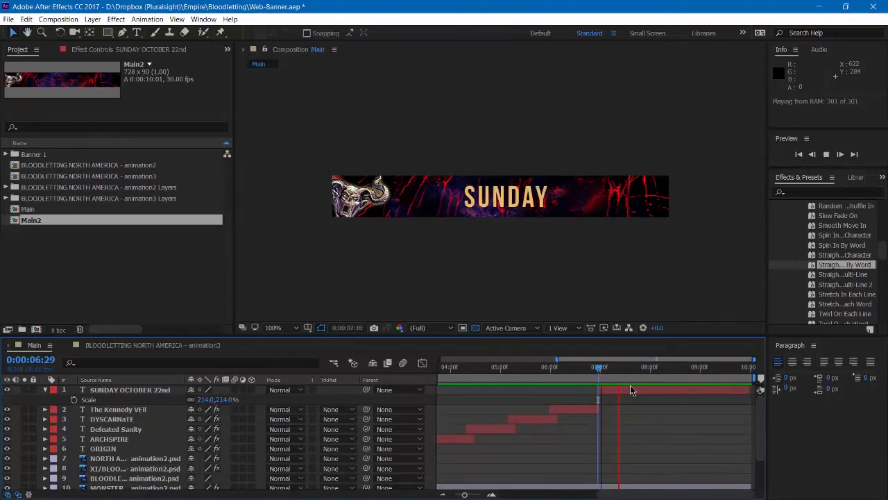
key("space")
left_click_drag(606, 371, 601, 374)
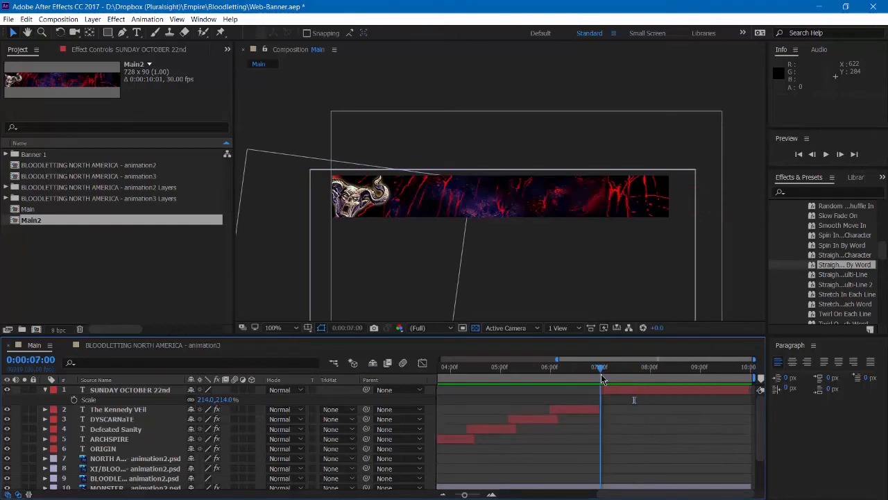
- Reveal the SUNDAY OCTOBER 22nd layer's keyframes and shift the layer earlier to start at 0:00:06:23, overlapping The Kennedy Veil
left_click(136, 392)
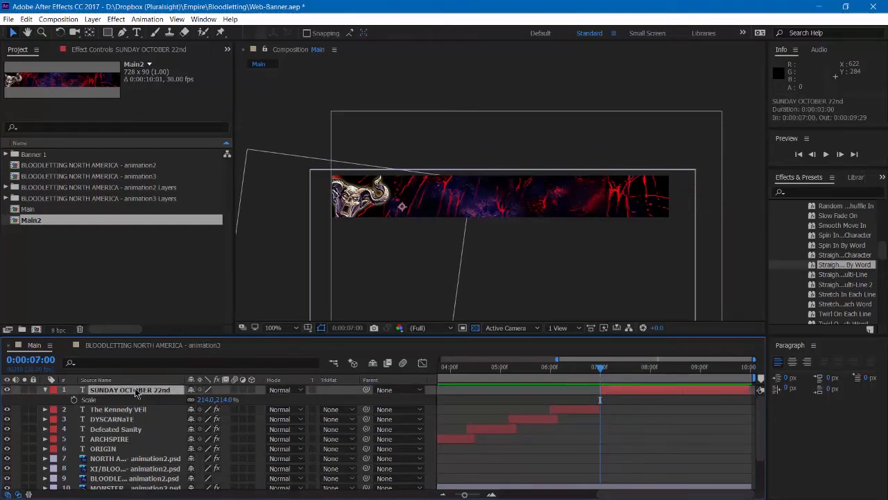
key("u")
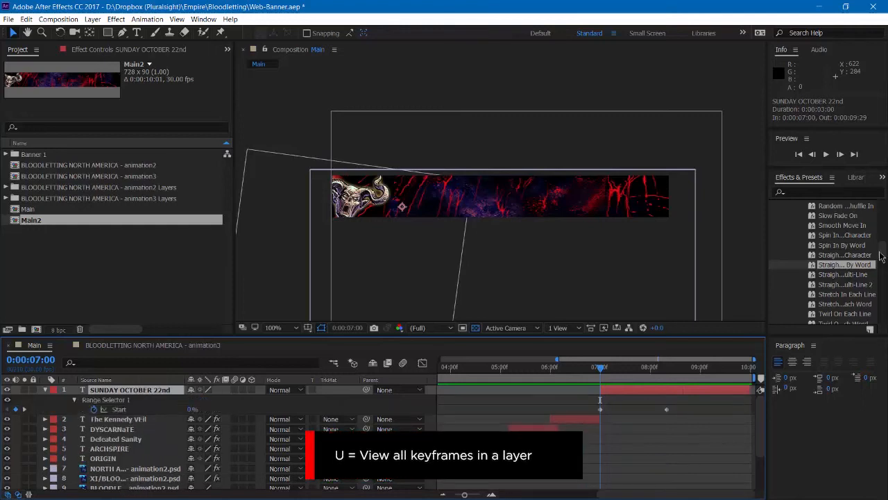
left_click(575, 405)
key("equal")
key("equal")
key("equal")
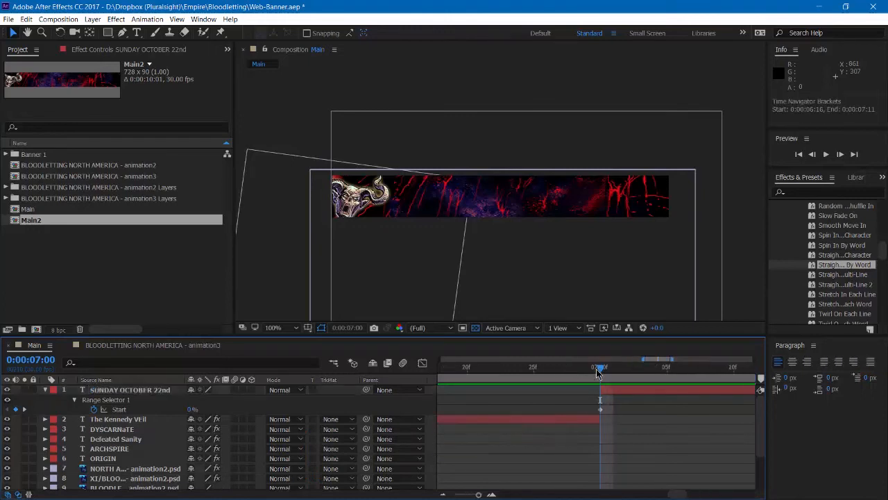
left_click_drag(597, 368, 567, 369)
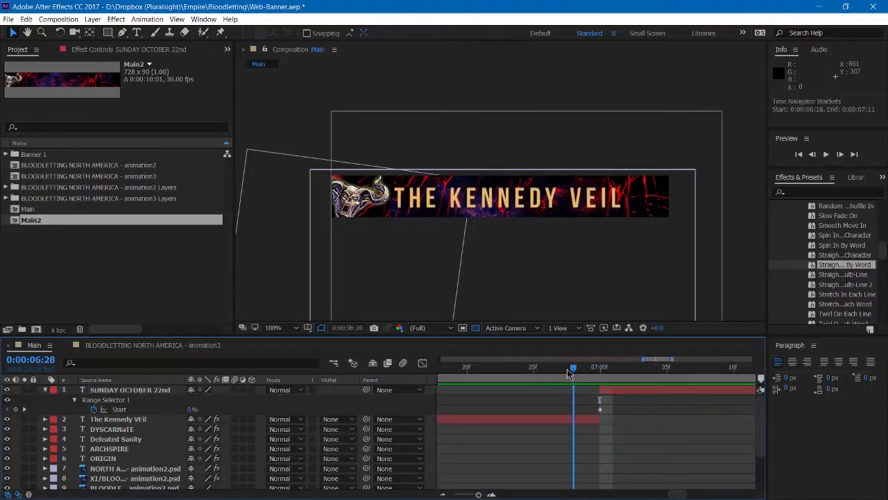
left_click_drag(616, 387, 474, 373)
- Play back the transition from The Kennedy Veil to the date text, starting from 0:00:06:13 and again from 0:00:05:29
key("minus")
key("minus")
key("space")
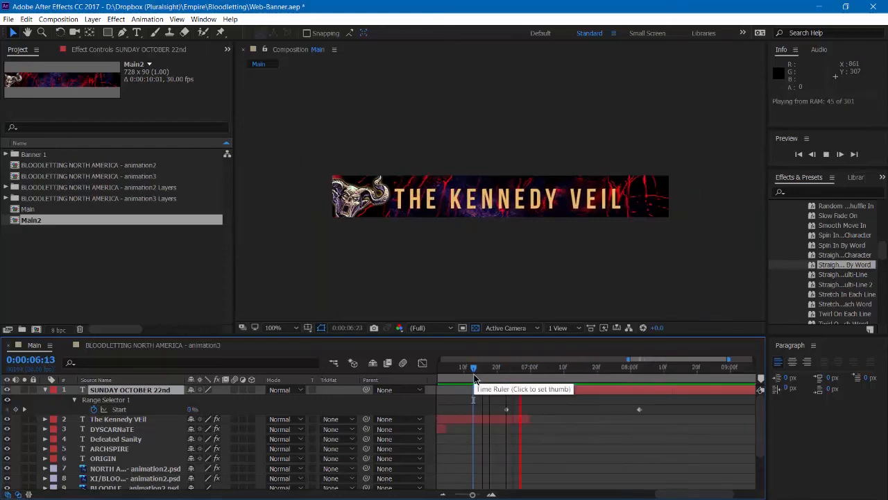
key("space")
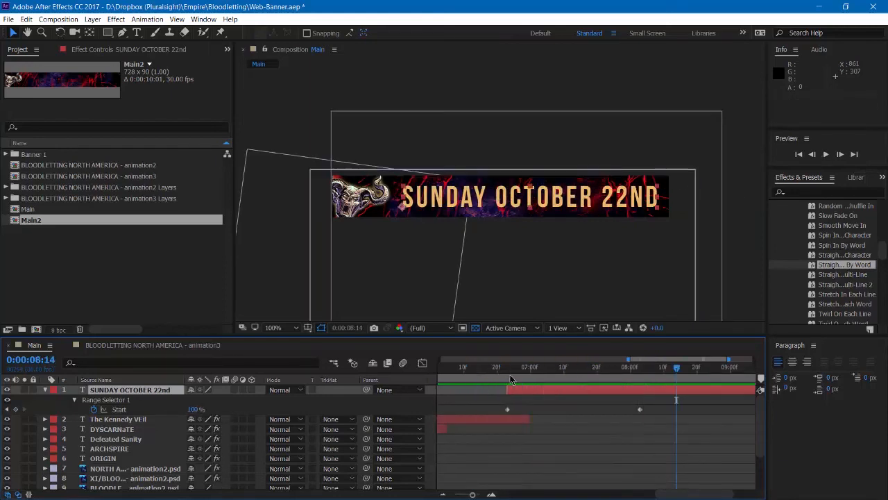
left_click(456, 373)
key("minus")
left_click_drag(463, 380, 442, 381)
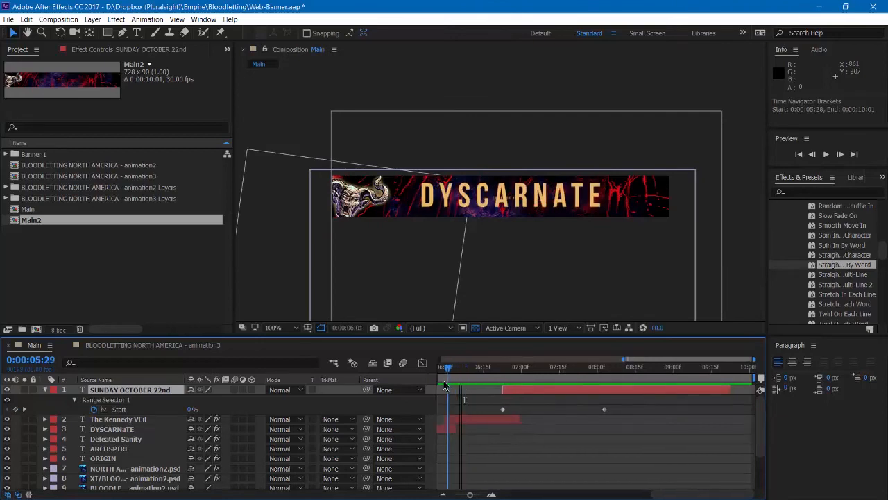
key("space")
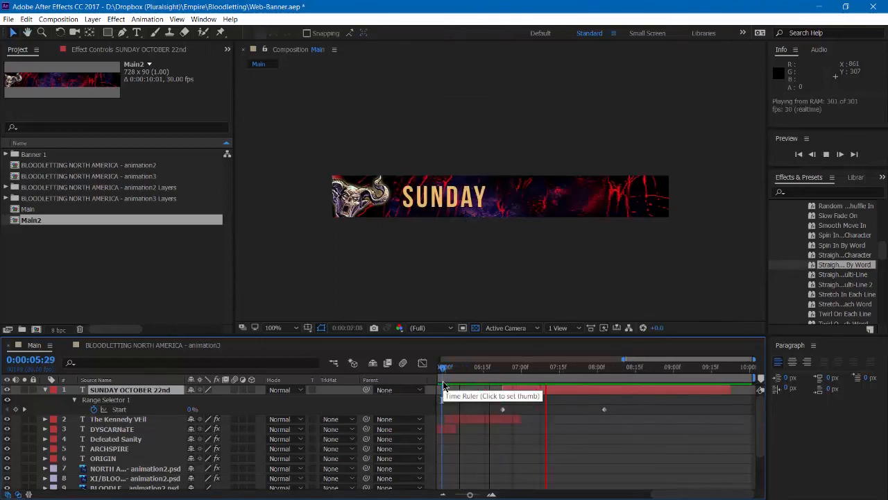
key("space")
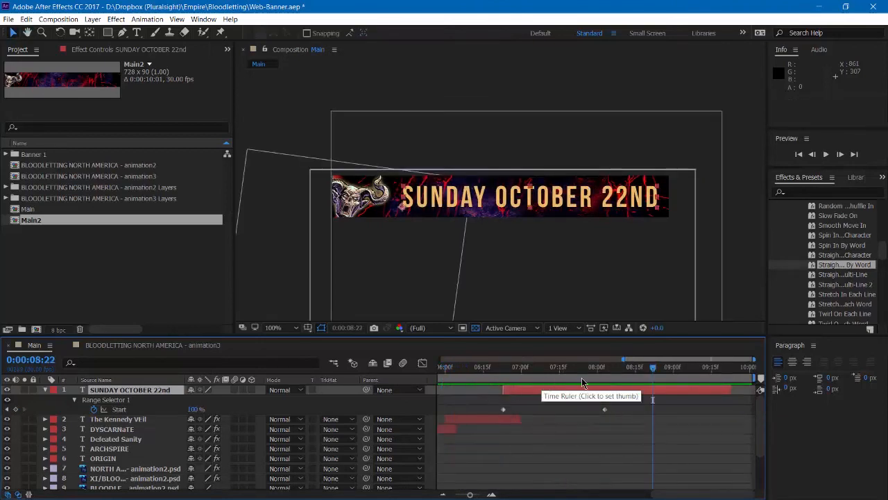
- Play on from the last Range Selector keyframe to 0:00:08:23 and extend the date layer's end to 0:00:10:00
left_click_drag(615, 371, 605, 371)
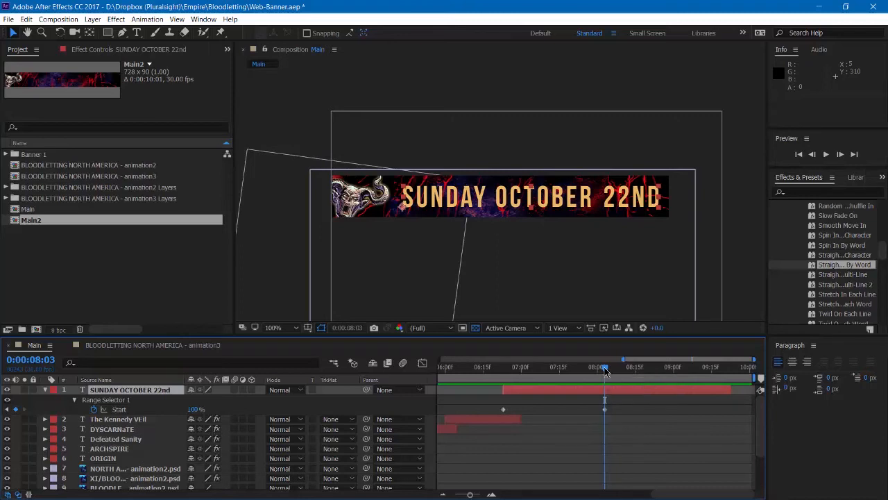
key("space")
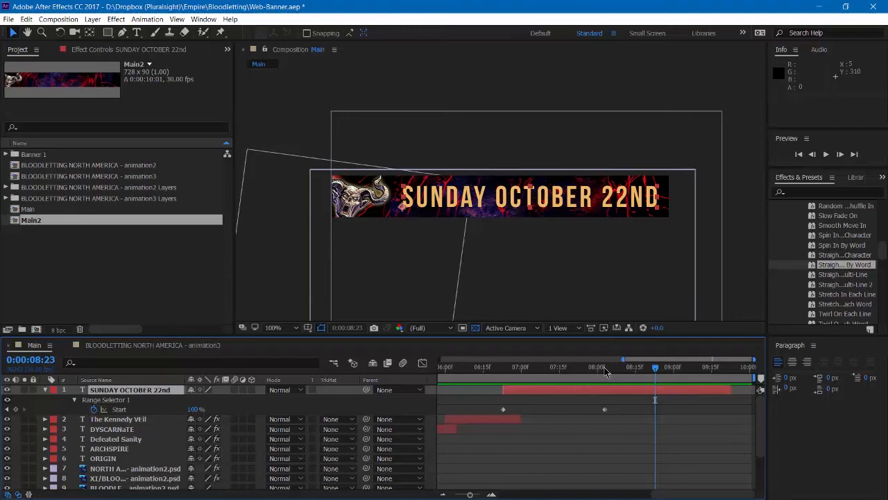
left_click_drag(731, 390, 751, 391)
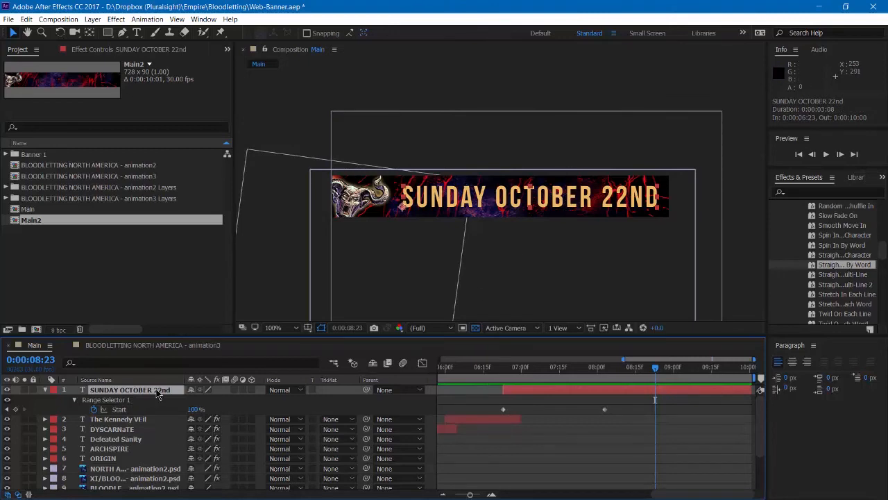
- Keyframe the date text's Position at 0:00:08:23, then move it straight up out of the banner to 152, -9 at 0:00:09:03
key("shift+p")
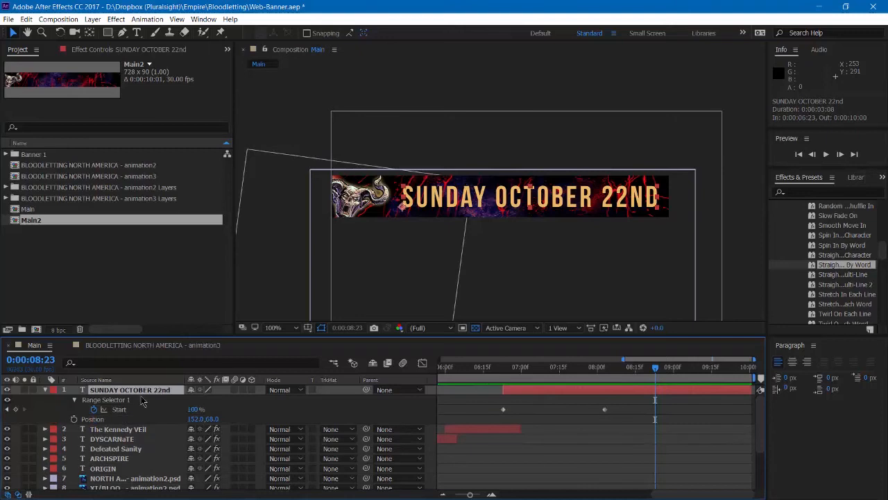
left_click(74, 420)
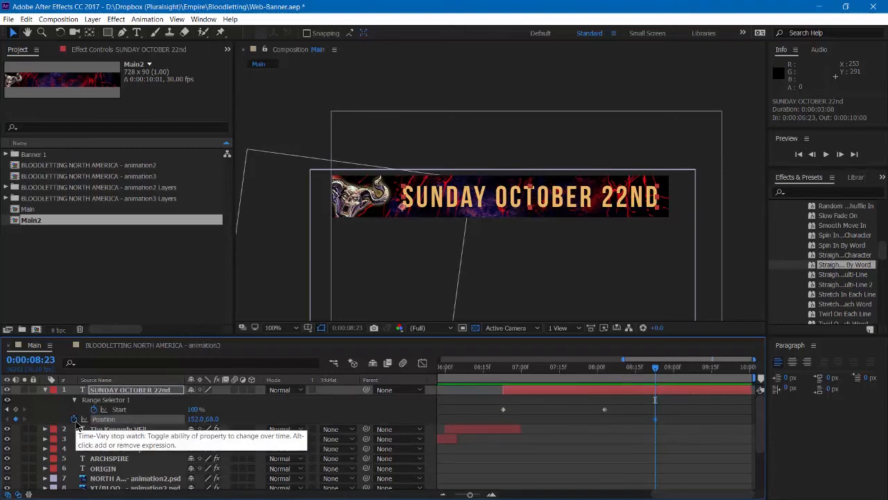
key("Page_Down")
key("Page_Down")
key("Page_Down")
key("Page_Down")
key("Page_Down")
key("Page_Down")
key("Page_Down")
key("Page_Down")
key("Page_Down")
key("Page_Down")
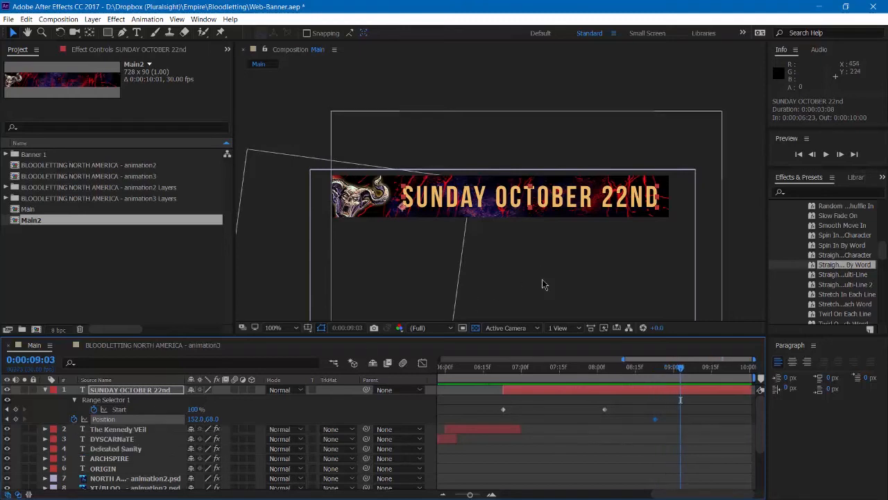
left_click(557, 202)
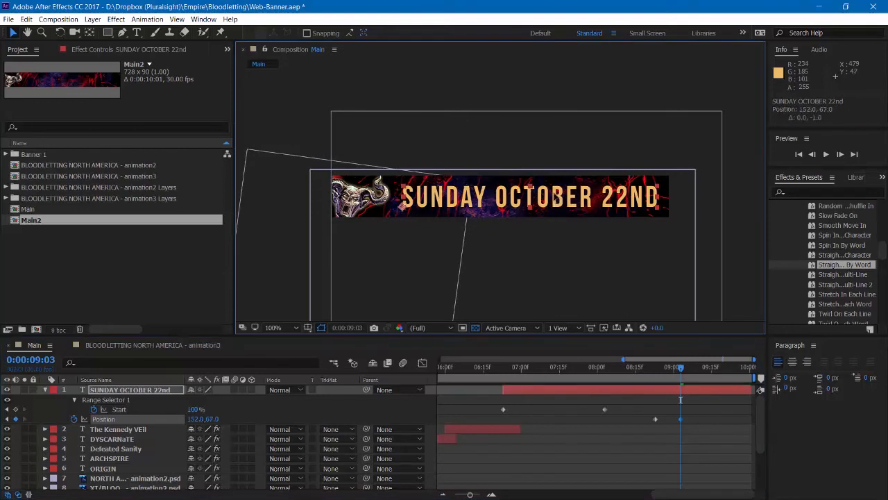
left_click_drag(557, 202, 558, 165)
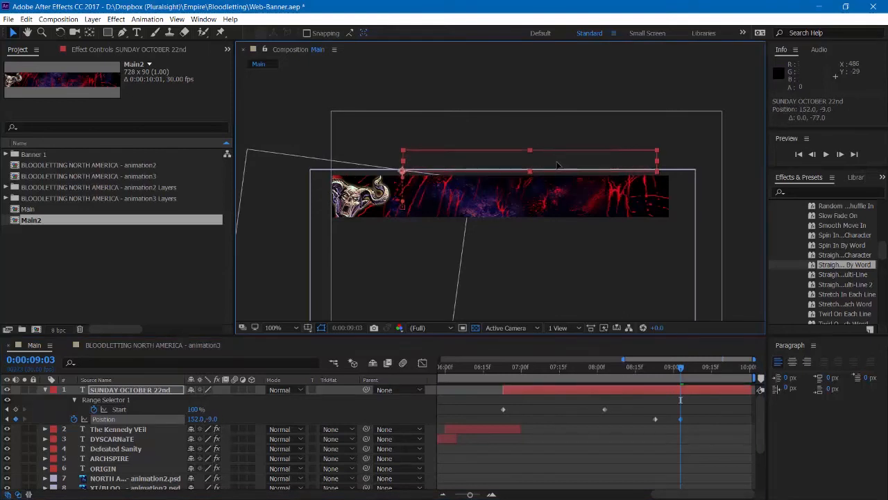
- Play back the date text's upward exit from 0:00:08:12
key("space")
left_click(627, 378)
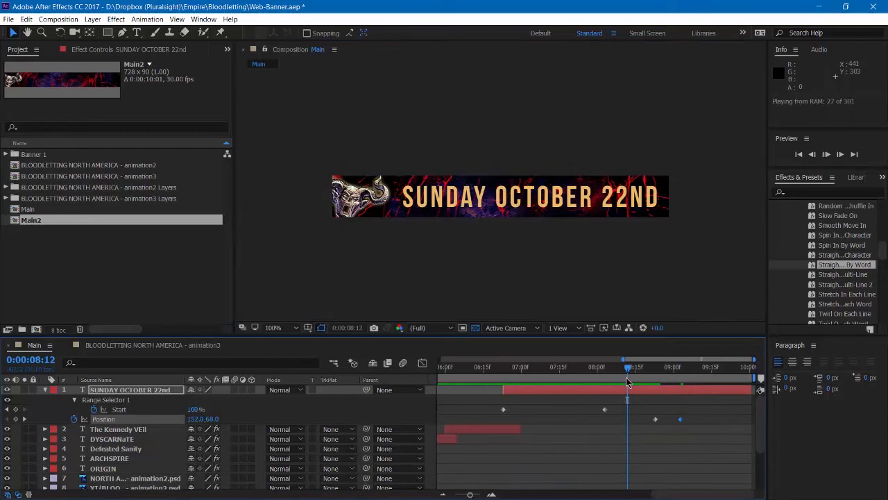
key("space")
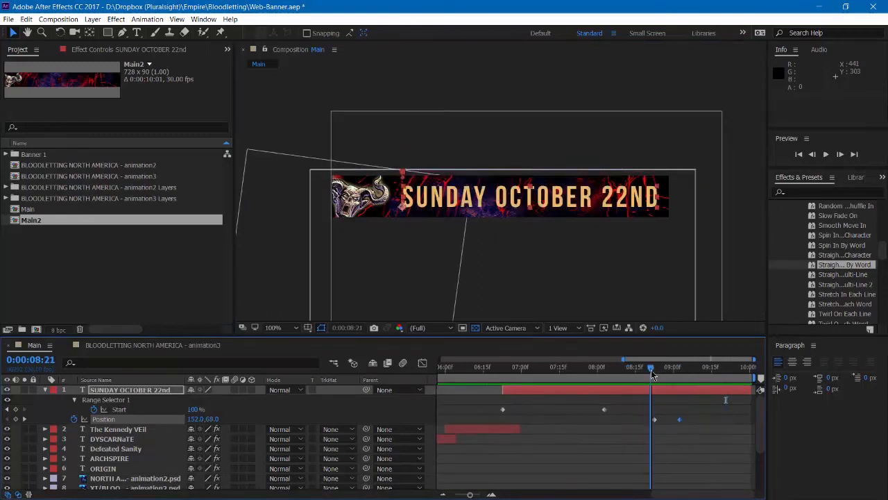
- Apply Easy Ease to both Position keyframes of the date layer and play back its animation from 0:00:06:22
left_click_drag(687, 416, 648, 419)
right_click(656, 419)
mouse_move(683, 413)
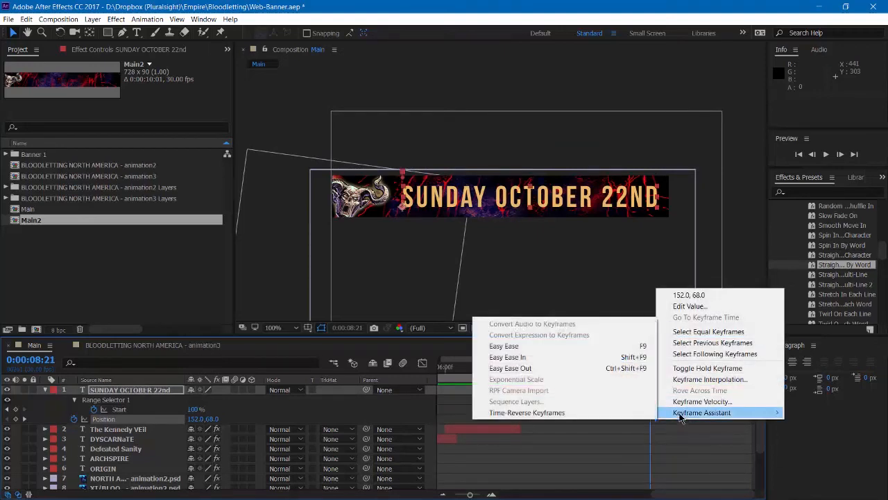
left_click(514, 352)
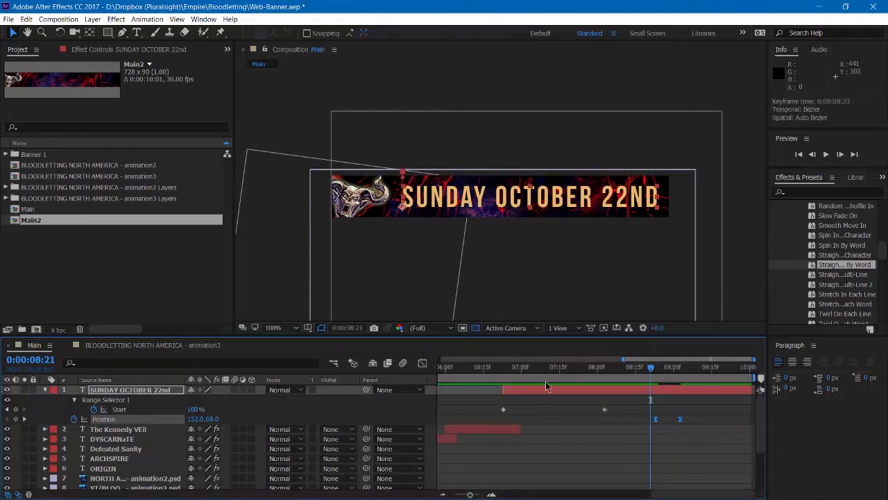
left_click_drag(526, 372, 500, 378)
key("space")
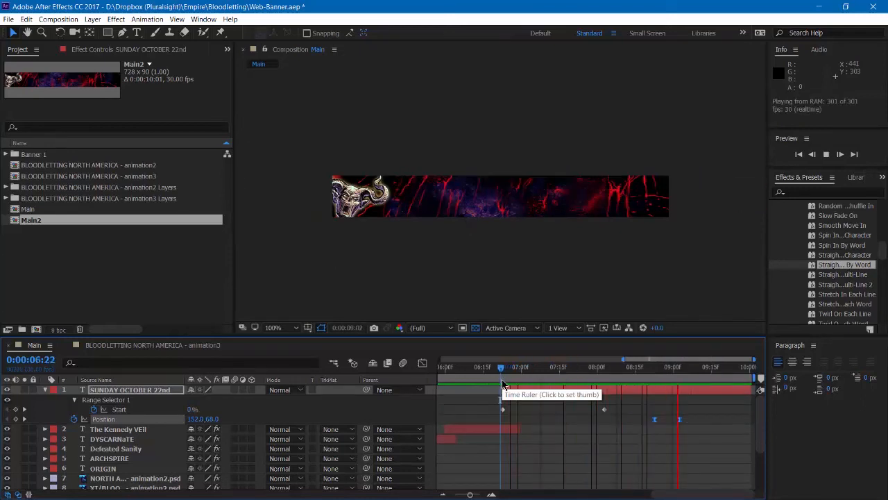
- Play back the date text's eased upward exit from 0:00:08:14 and scrub to 0:00:09:00
key("space")
left_click(634, 380)
key("space")
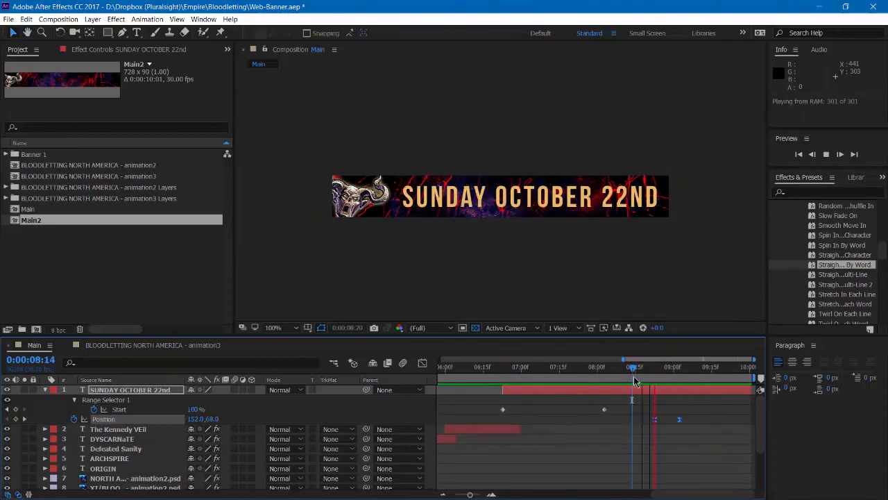
mouse_move(672, 376)
left_mouse_down()
mouse_move(653, 375)
mouse_move(673, 377)
left_mouse_up()
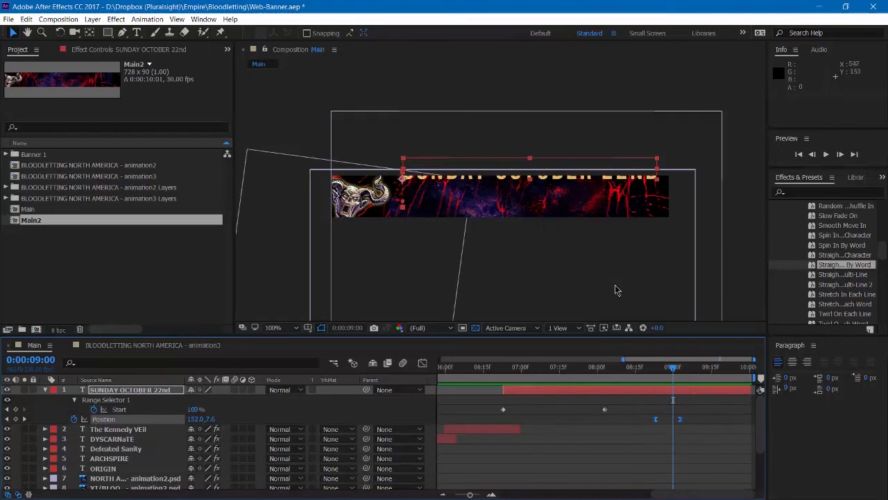
- At 0:00:09:03, add a text layer reading COBRA LOUNGE | CHICAGO in the banner
mouse_move(673, 370)
left_mouse_down()
mouse_move(658, 375)
mouse_move(682, 378)
left_mouse_up()
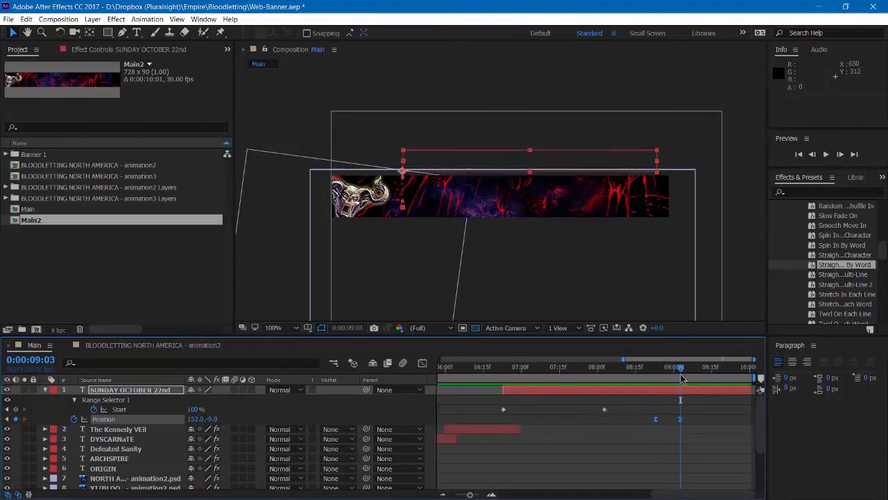
left_click(136, 33)
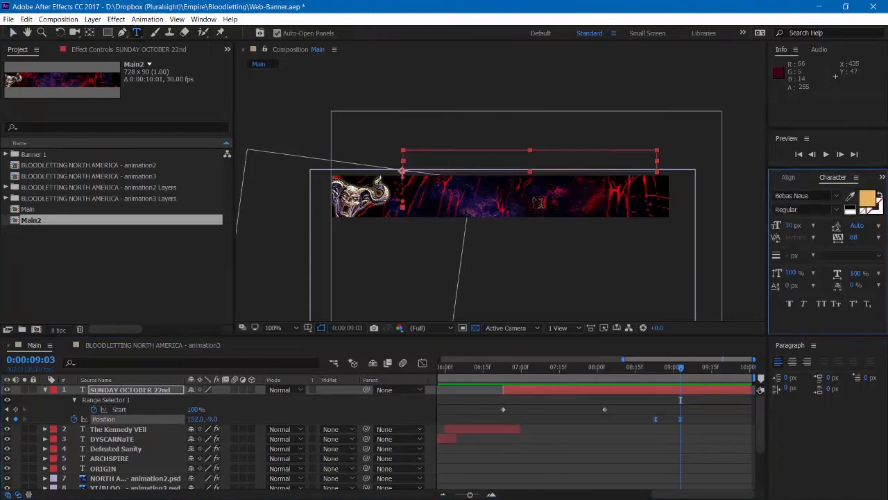
left_click(535, 200)
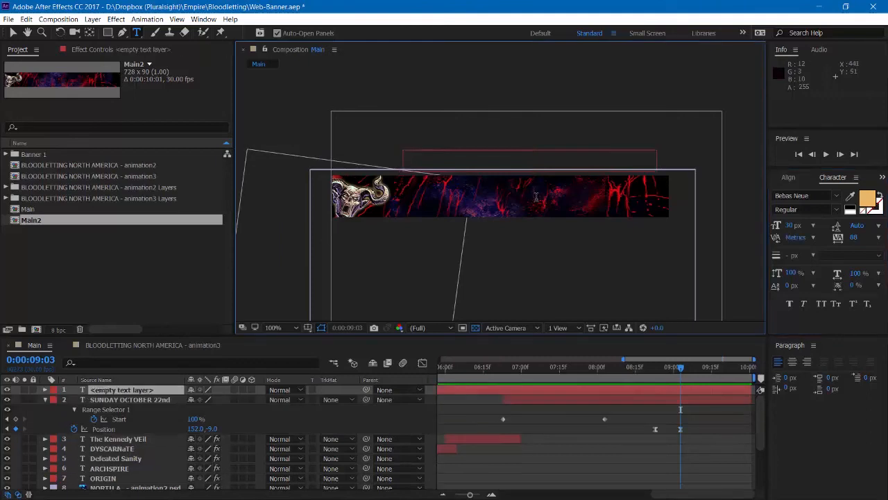
type("COBRA")
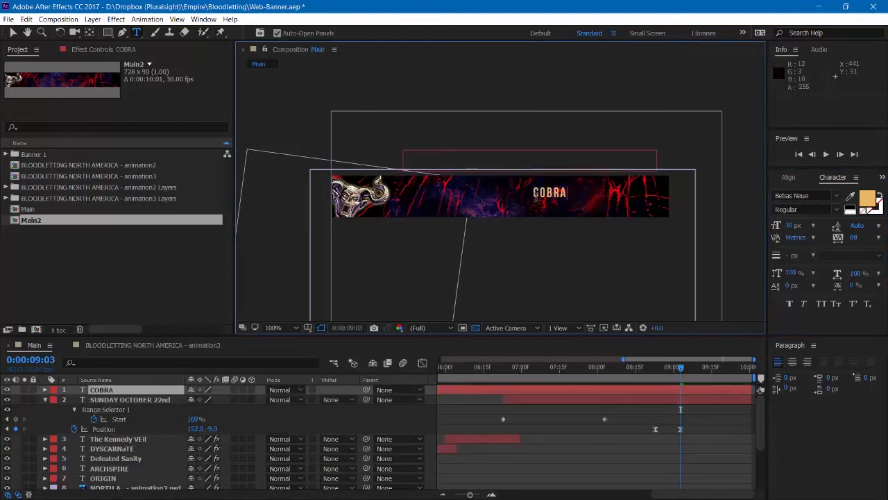
type(" LOUNGE")
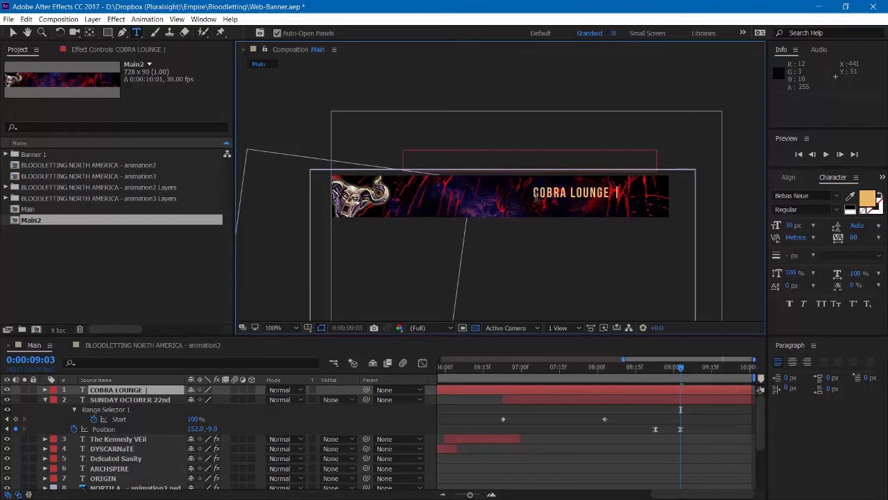
type("| CHICAGO")
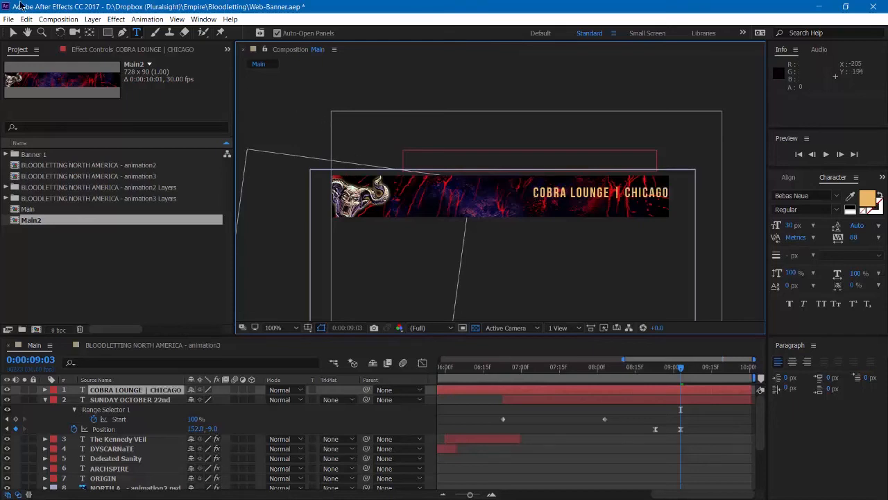
- Move the COBRA LOUNGE | CHICAGO text beside the bull's head to 153, 57 and enlarge its Scale to 188%
left_click(13, 32)
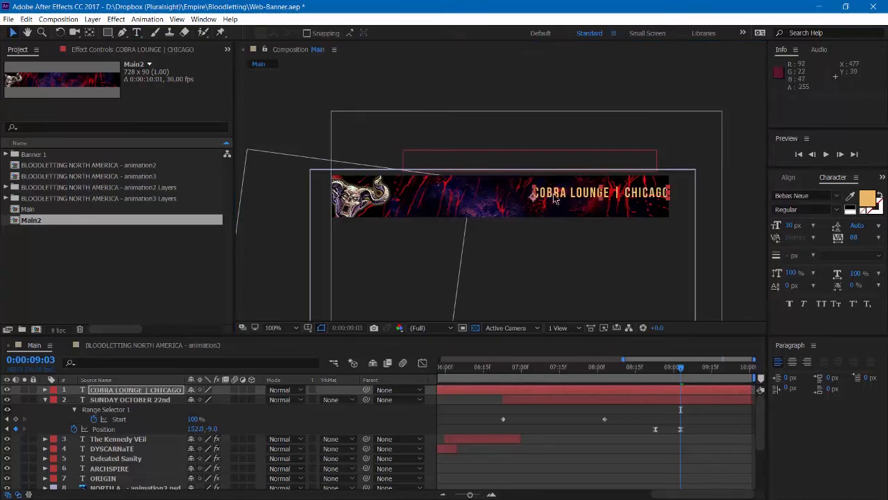
left_click_drag(554, 199, 428, 203)
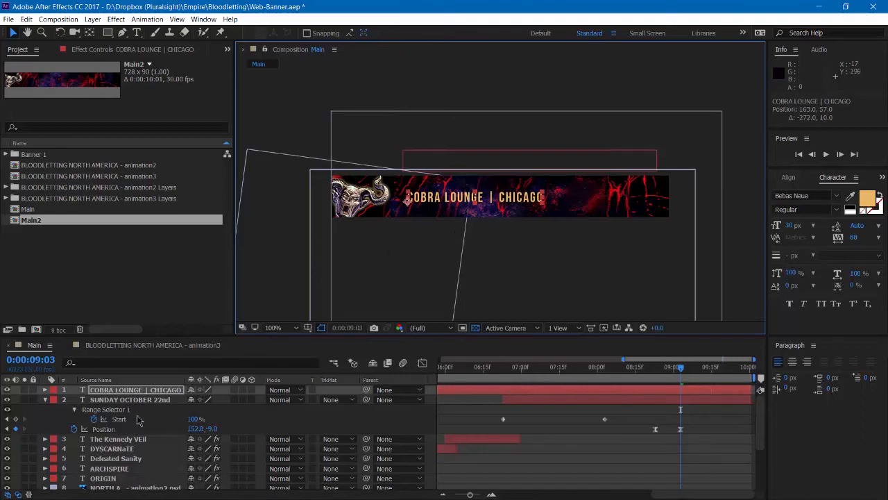
key("Return")
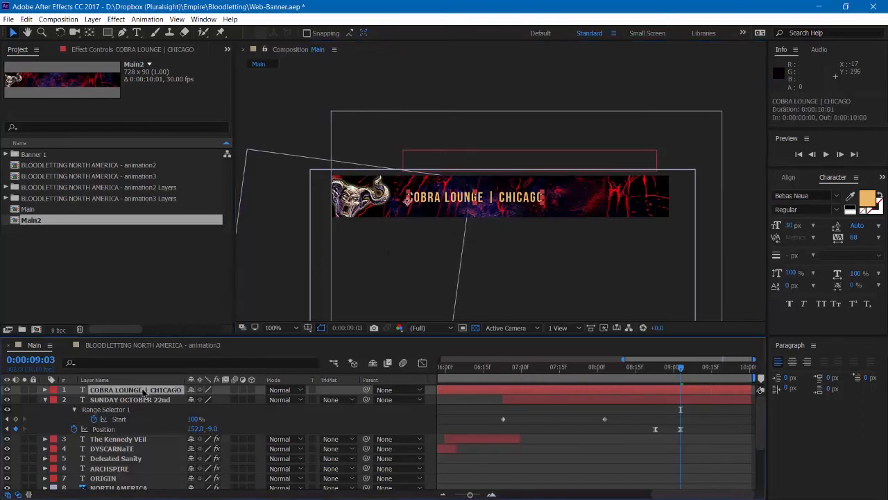
key("s")
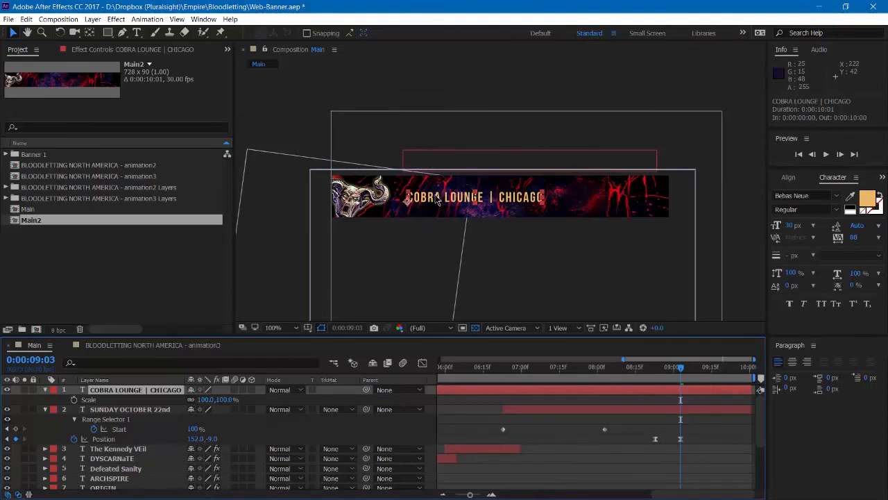
left_click_drag(434, 195, 430, 193)
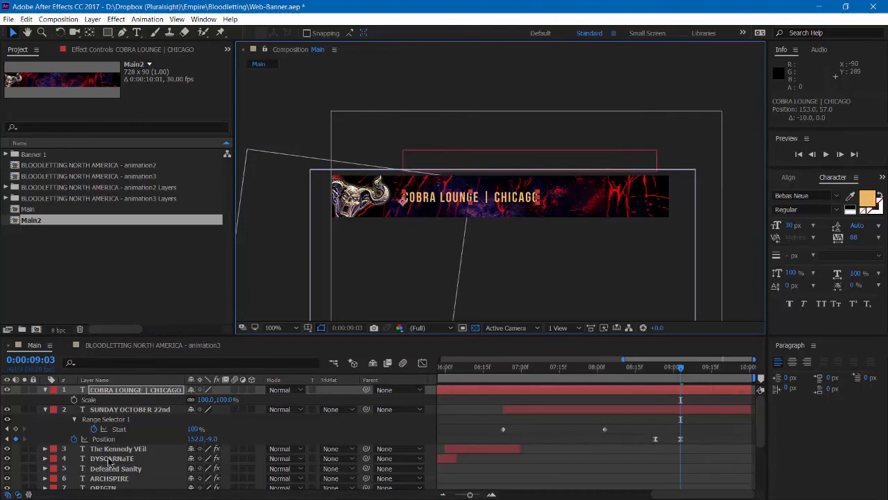
left_click_drag(229, 400, 272, 400)
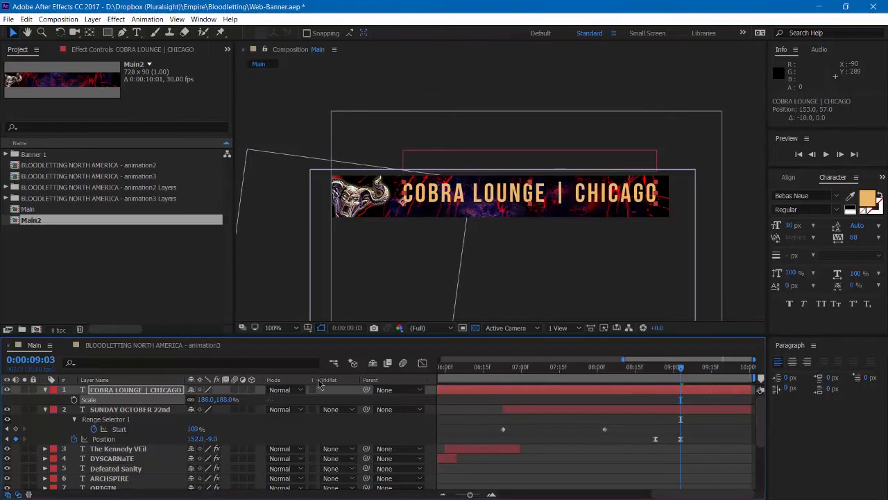
- Position the venue text at 152, 65 with the Title/Action Safe guides shown, and hide the guides
left_click(308, 329)
left_click(319, 339)
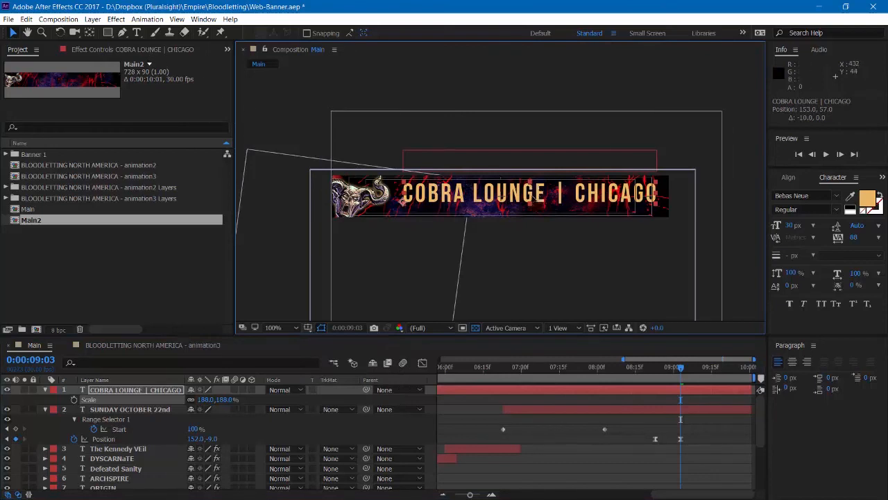
left_click_drag(401, 201, 401, 206)
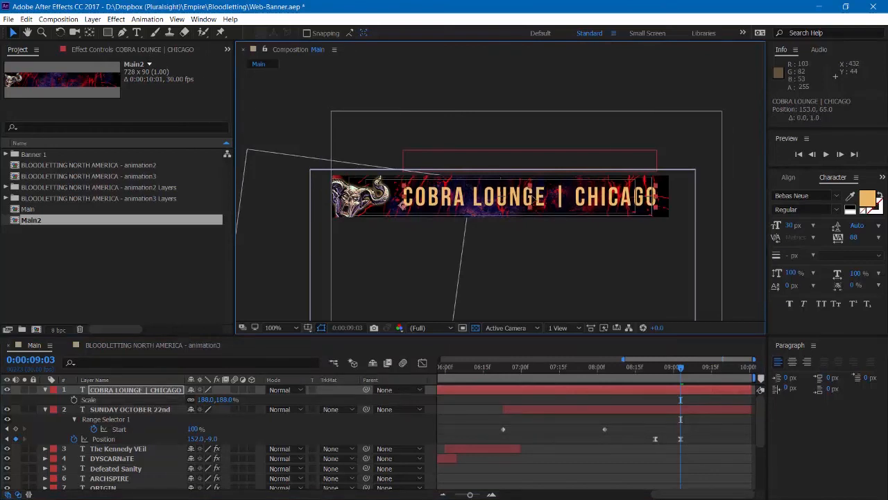
key("Left")
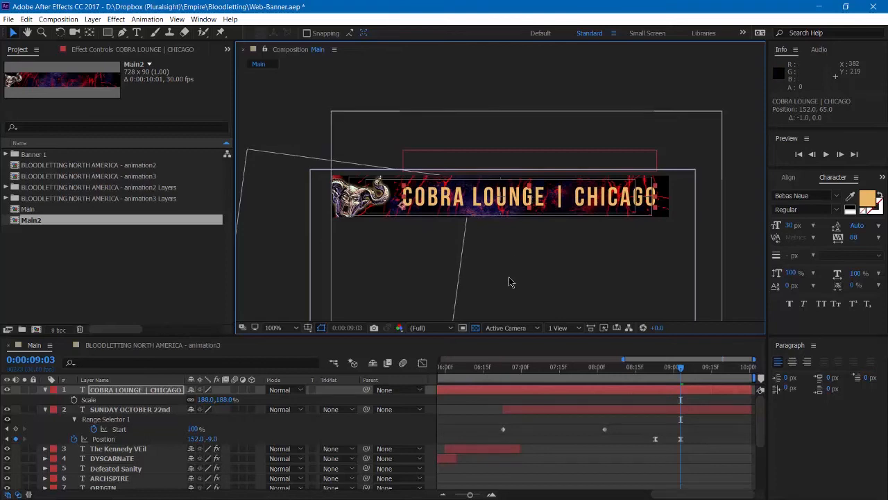
left_click(494, 398)
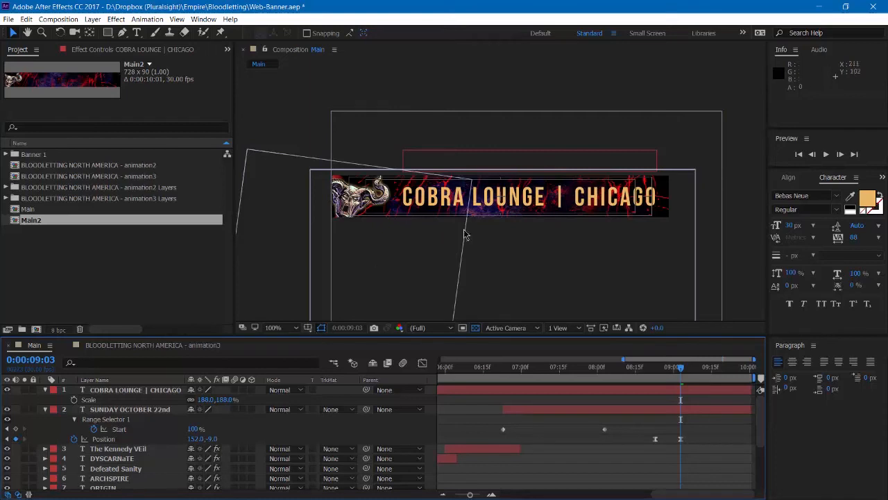
left_click(307, 327)
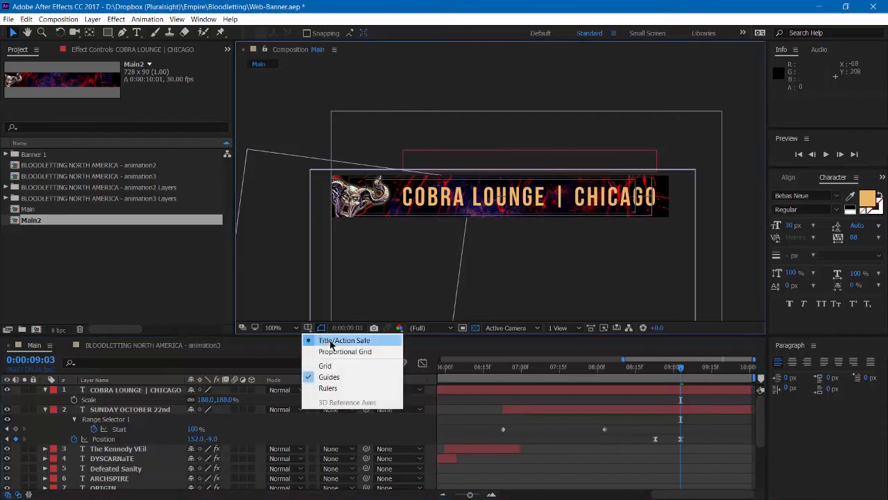
left_click(330, 340)
- Trim the COBRA LOUNGE | CHICAGO layer's start to 0:00:09:03 and reveal its Position along with Scale
left_click_drag(531, 371, 684, 382)
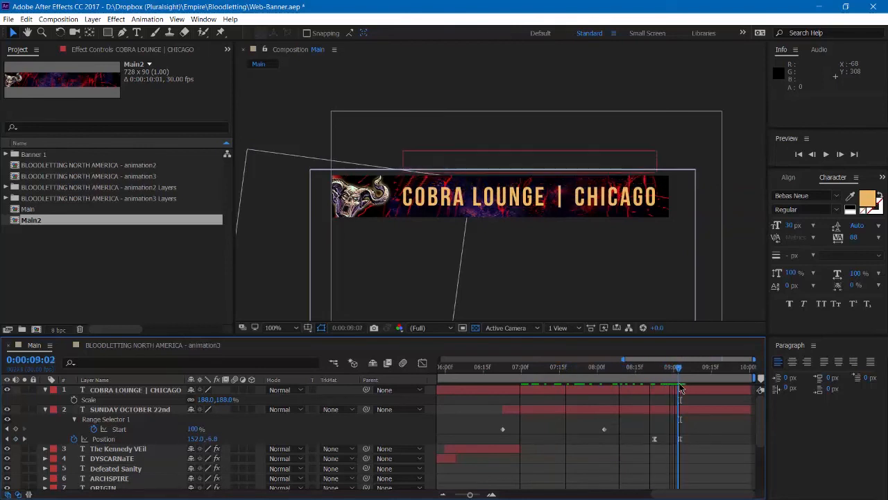
left_click(444, 495)
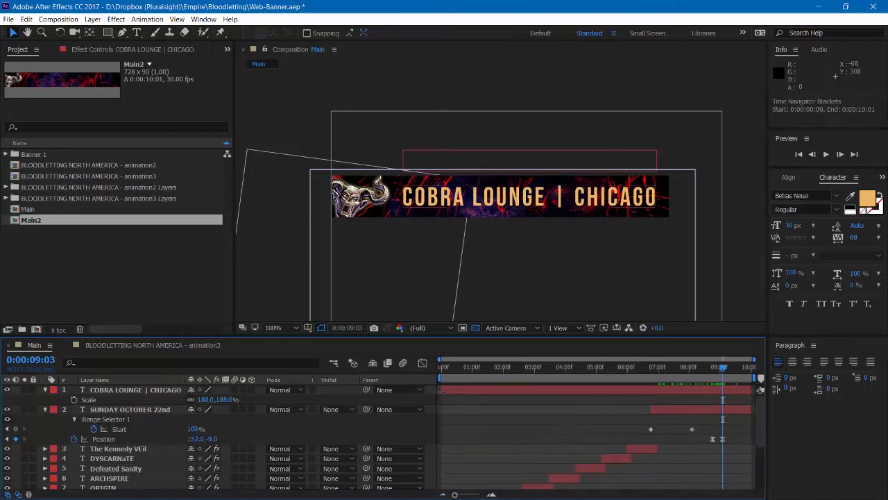
left_click_drag(440, 392, 704, 392)
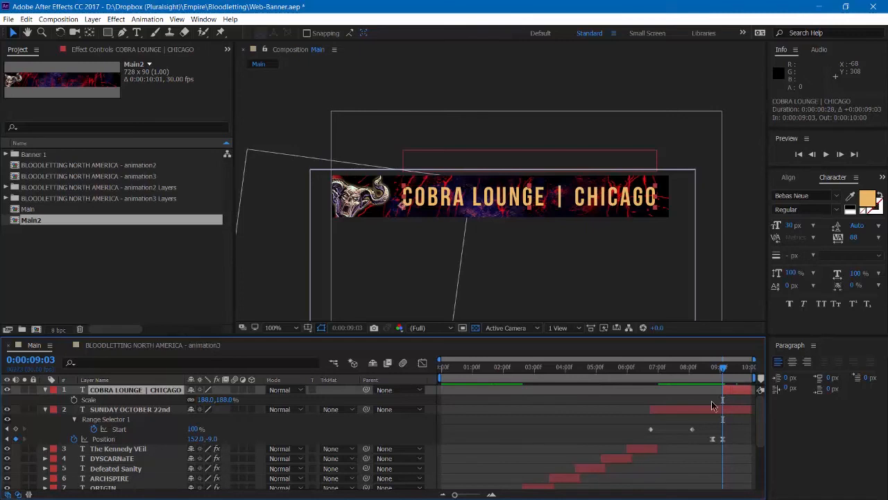
key("=")
key("=")
key("=")
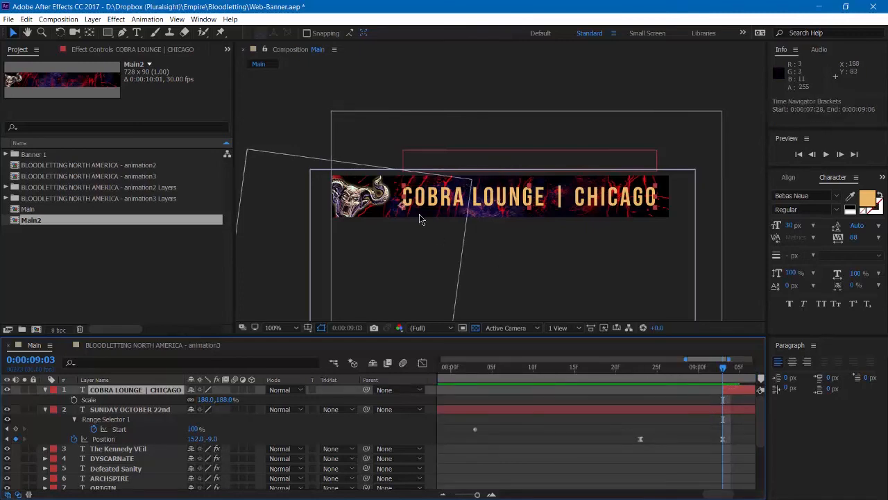
left_click(154, 392)
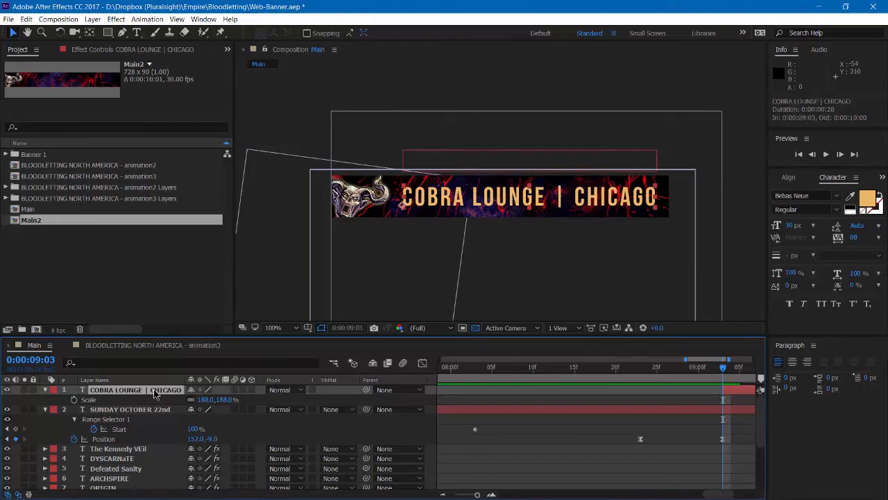
key("shift+p")
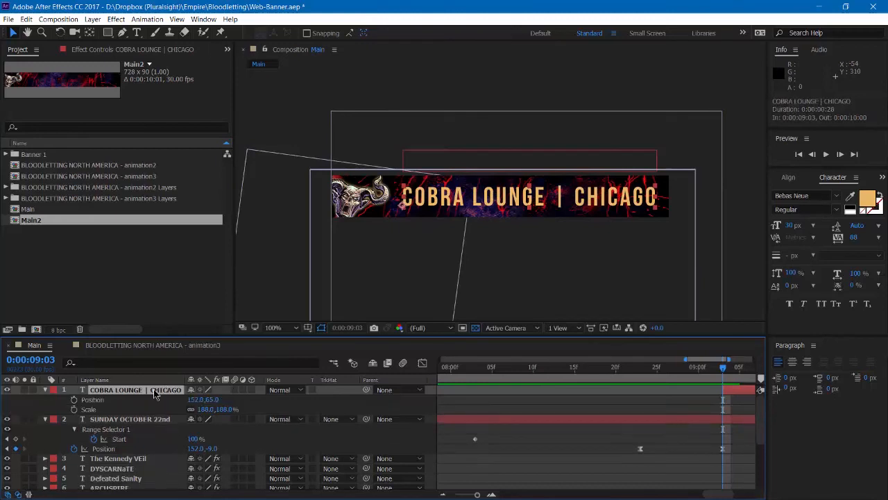
- Try a Scale of 225% on the COBRA LOUNGE | CHICAGO layer and undo it
left_click(223, 409)
type("225")
key("Return")
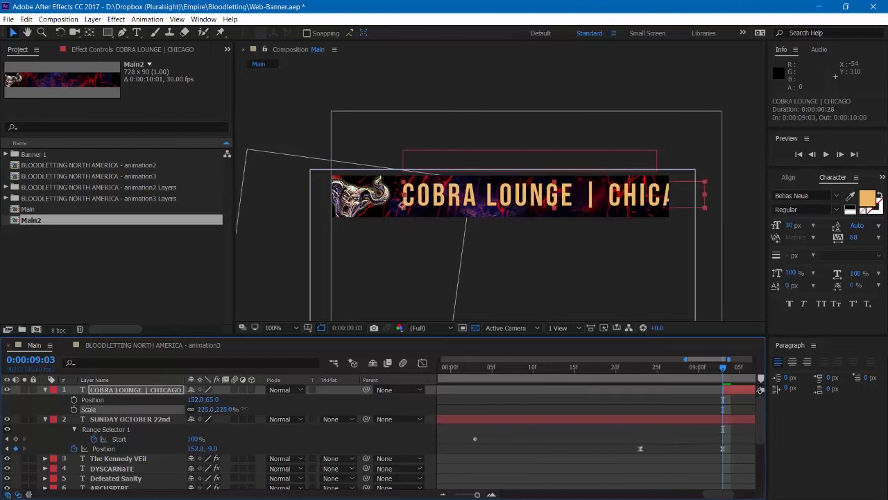
key("ctrl+z")
- Keyframe the venue text's Position at 152, 142 below the banner at 0:00:09:03 and at 152, 64 at 0:00:09:13
left_click_drag(211, 400, 256, 401)
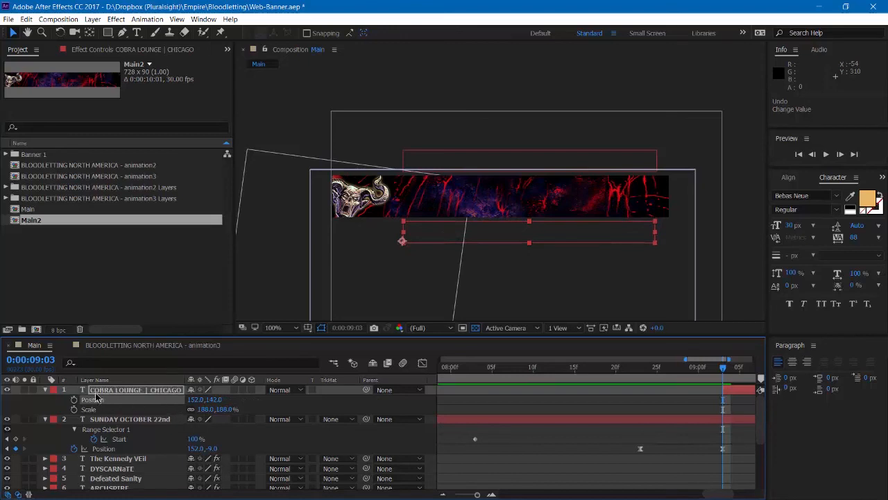
left_click(74, 400)
key("Page_Down")
key("Page_Down")
key("Page_Down")
key("Page_Down")
key("Page_Down")
key("Page_Down")
key("Page_Down")
key("Page_Down")
key("Page_Down")
key("Page_Down")
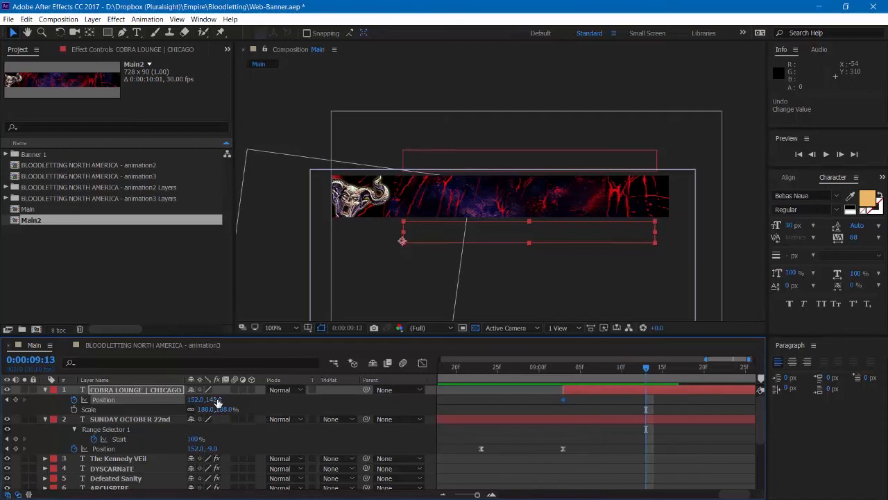
left_click_drag(217, 402, 177, 393)
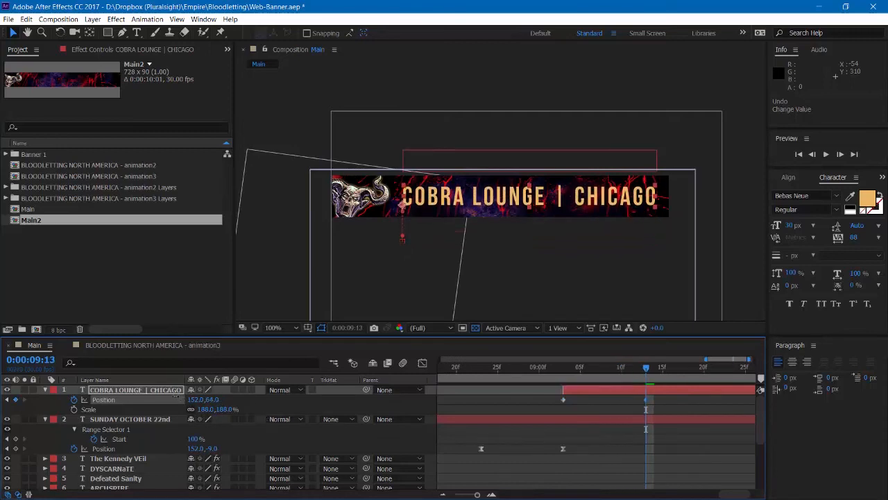
- Check the venue text's vertical placement at 0:00:09:13 against the Title/Action Safe guides
left_click(307, 327)
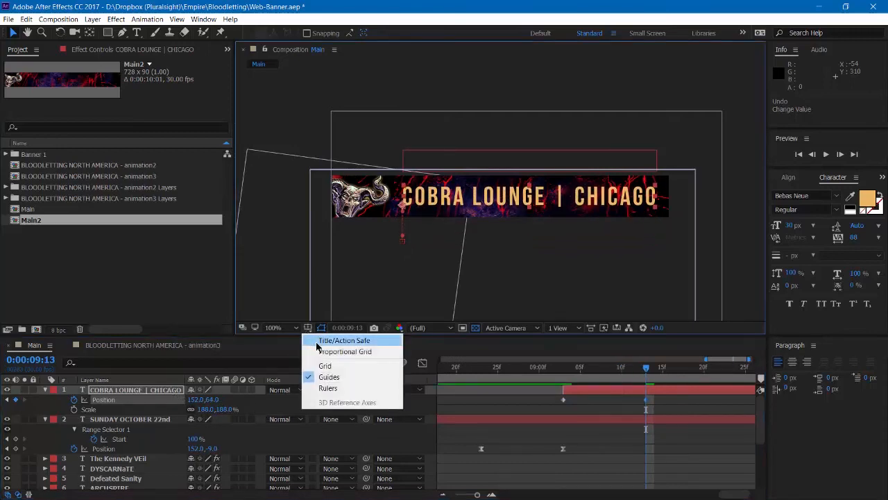
left_click(322, 339)
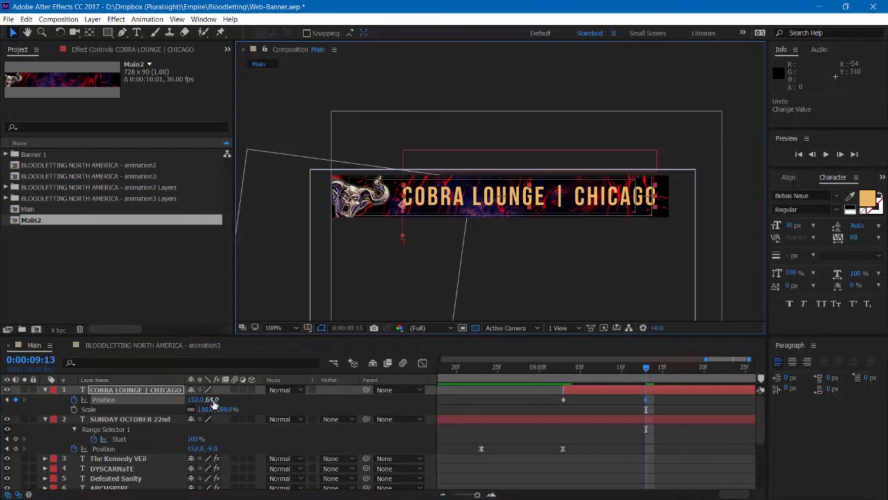
left_click_drag(213, 400, 213, 400)
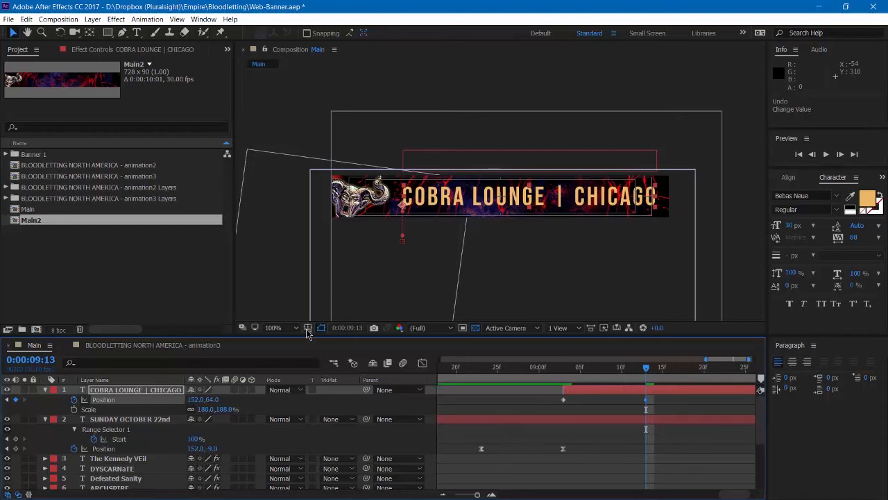
left_click(308, 327)
left_click(322, 340)
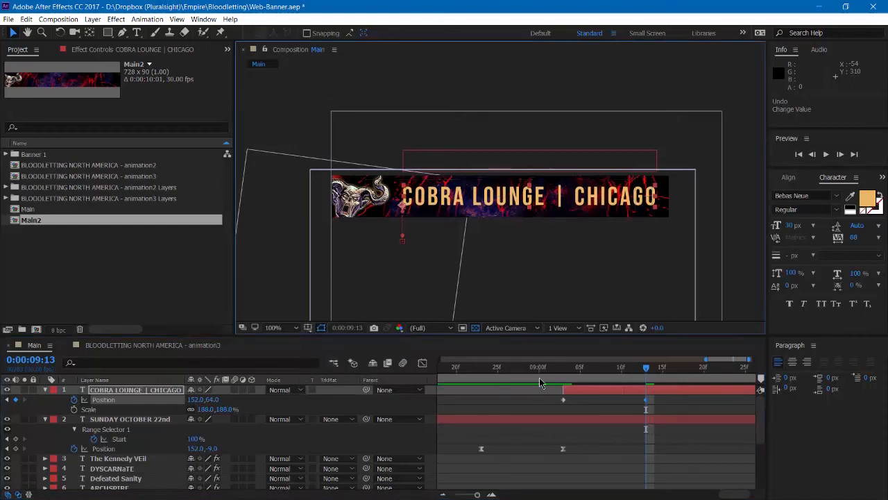
- Play back the transition from the date text to the venue text from 0:00:08:21
left_click(461, 379)
key("space")
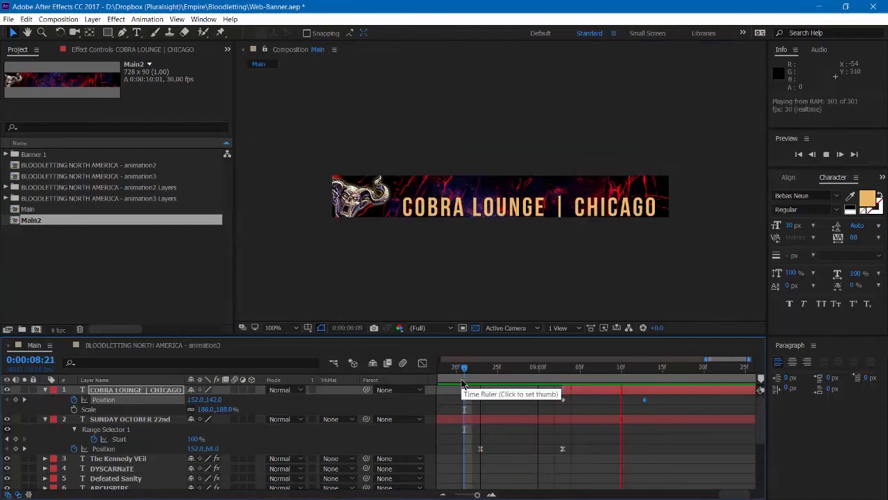
key("space")
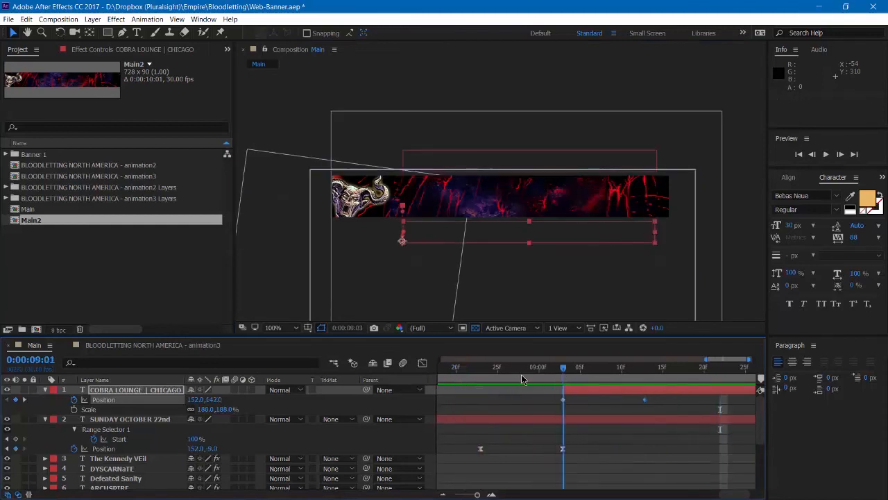
- Replay the venue text's slide into the banner after the date text leaves
left_click(473, 372)
key("space")
key("space")
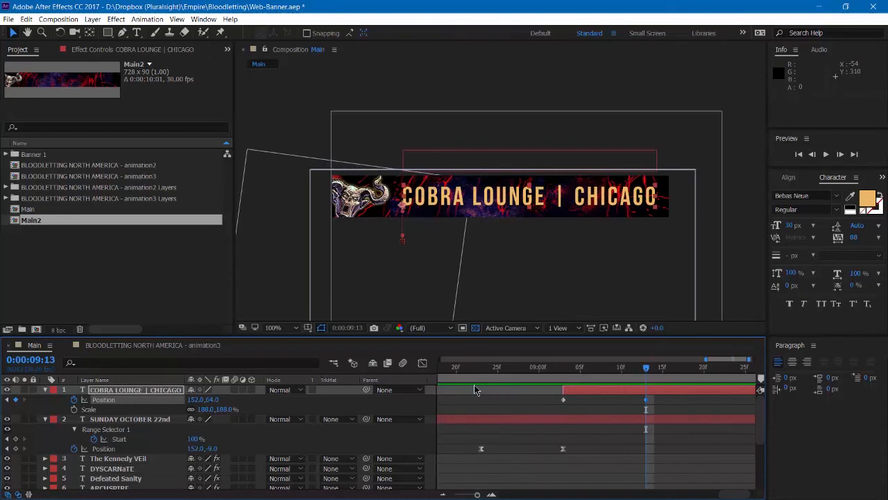
- Apply Easy Ease to both Position keyframes of the COBRA LOUNGE | CHICAGO layer
left_click_drag(670, 394, 555, 403)
right_click(563, 399)
mouse_move(590, 393)
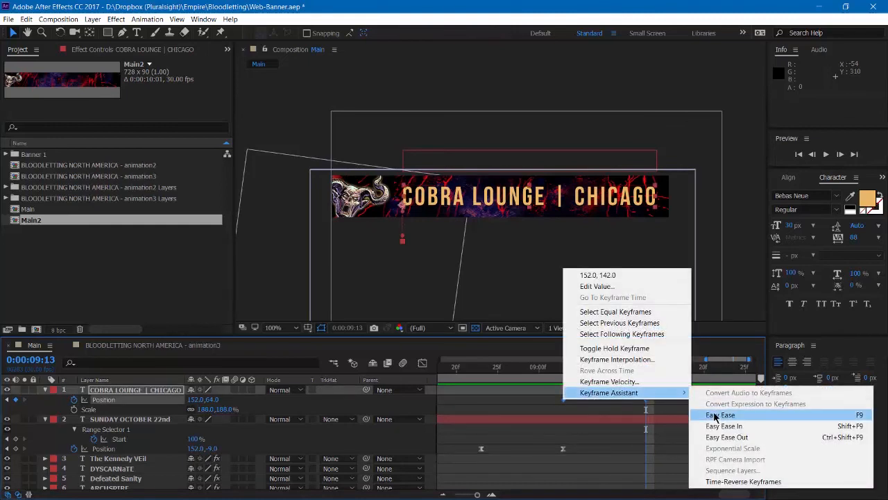
left_click(715, 415)
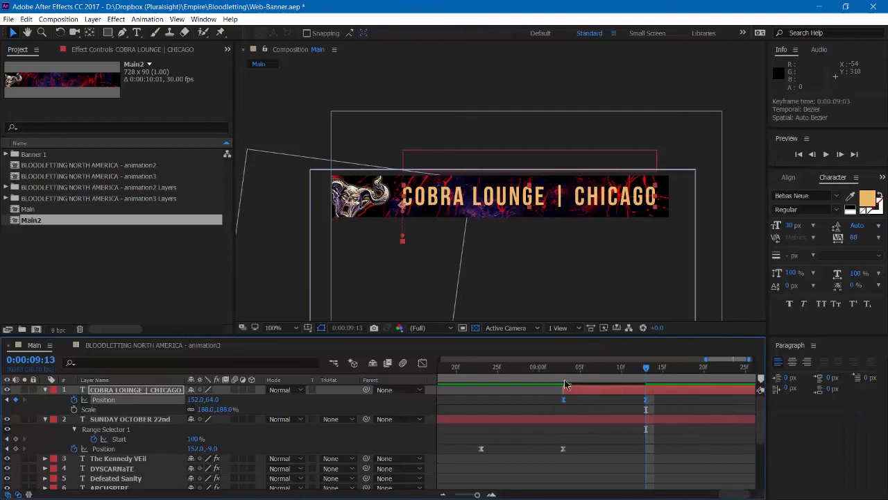
- Shift the COBRA LOUNGE | CHICAGO layer and its keyframes earlier to start at 0:00:08:27, and play back the transition
mouse_move(563, 380)
left_mouse_down()
mouse_move(546, 380)
mouse_move(555, 381)
left_mouse_up()
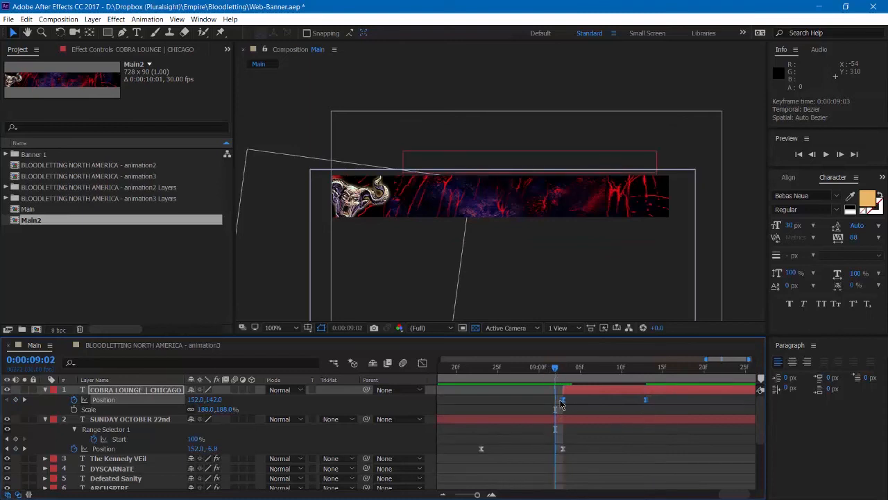
left_click_drag(559, 380, 452, 376)
key("space")
key("space")
- Play back the date and venue titles from 0:00:06:20 to the end of the composition
scroll(470, 397, "down", 2)
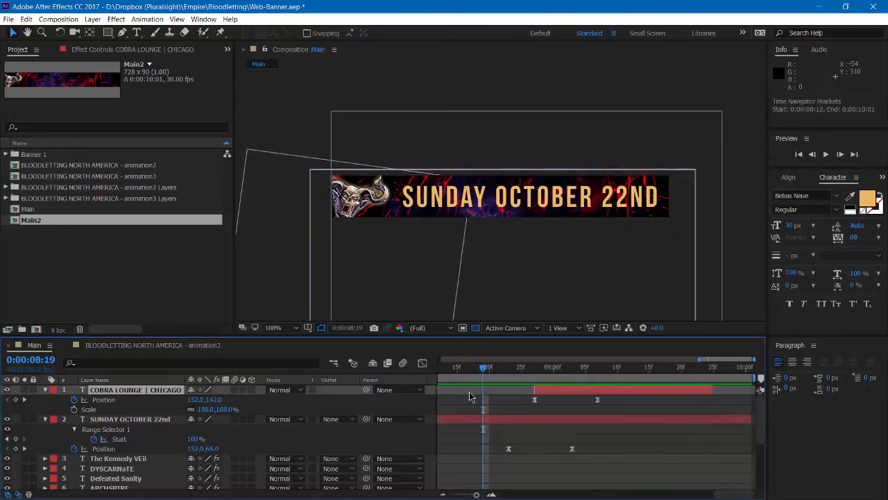
scroll(469, 397, "down", 2)
scroll(470, 396, "down", 2)
left_click_drag(546, 376, 537, 378)
key("space")
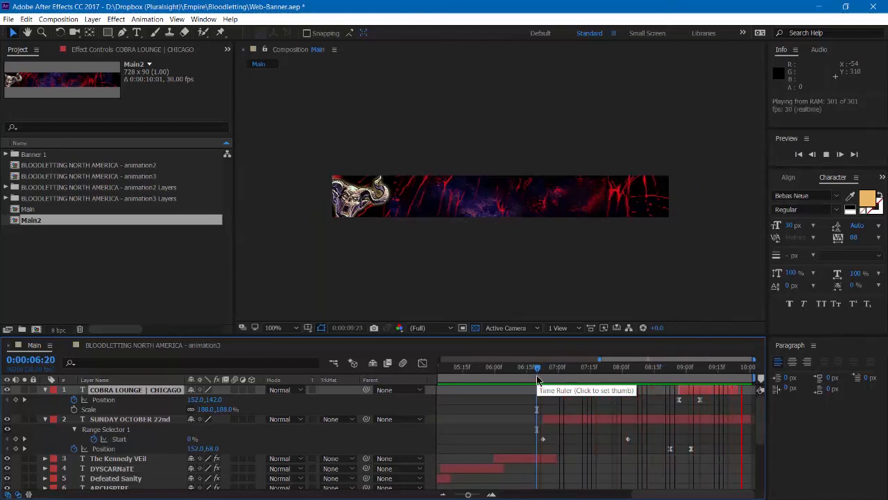
key("space")
- Extend the COBRA LOUNGE | CHICAGO layer's out point to the end of the composition and play back the ending
left_click_drag(699, 366, 682, 366)
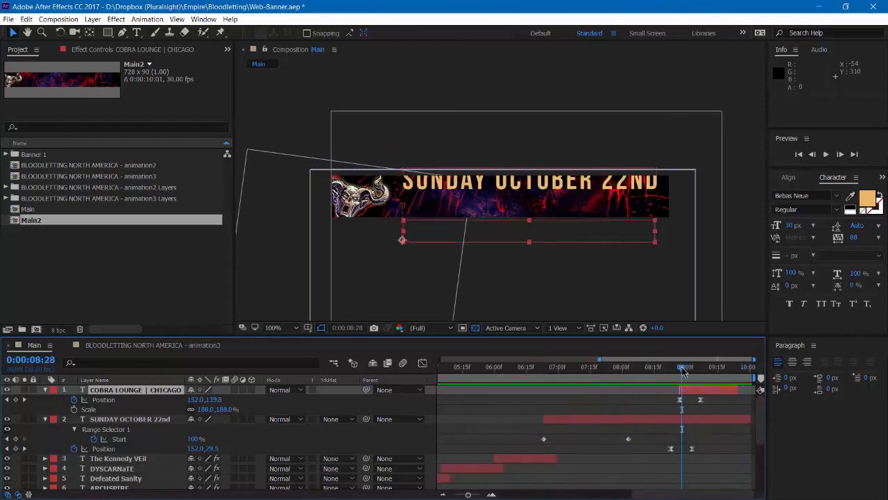
left_click_drag(739, 390, 751, 390)
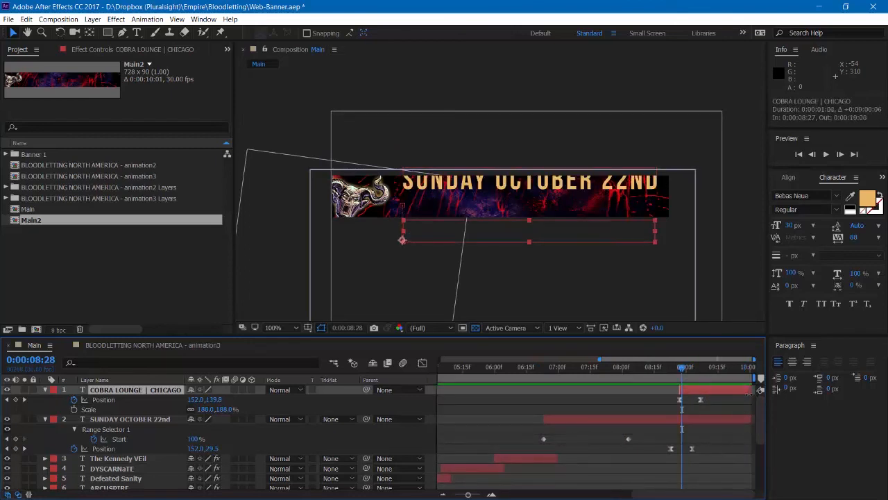
key("space")
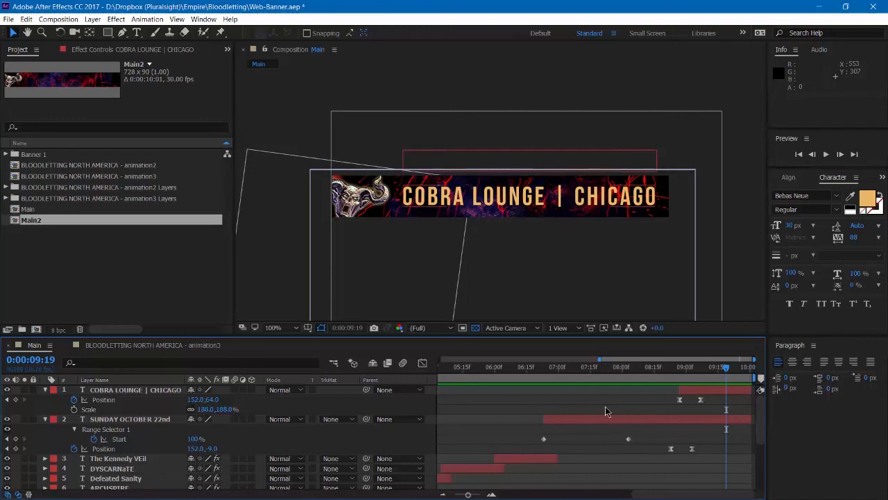
key("space")
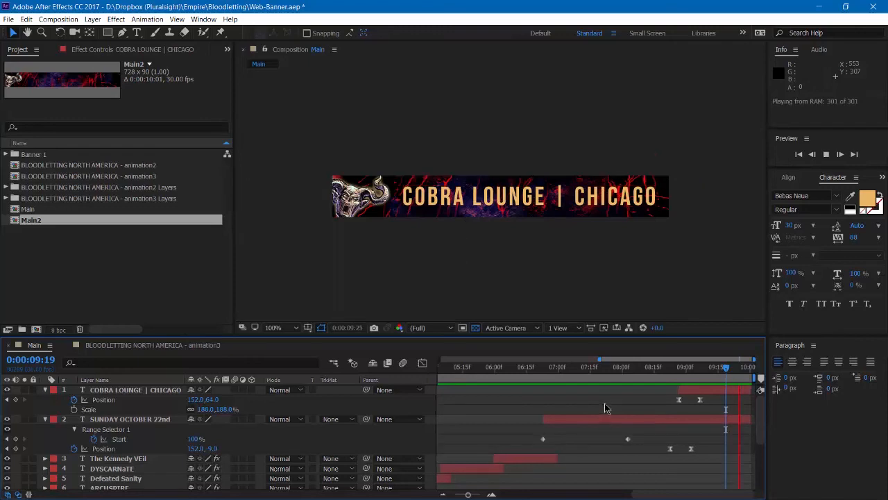
- Collapse the properties of the two title layers and play back the whole banner from 0:00:00:00, stopping on 0:00:09:21
left_click_drag(477, 366, 438, 375)
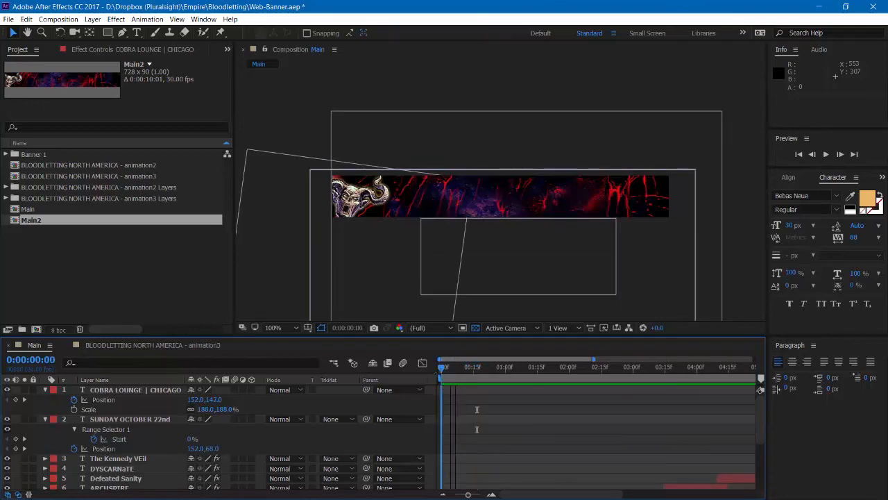
left_click(45, 389)
left_click(45, 400)
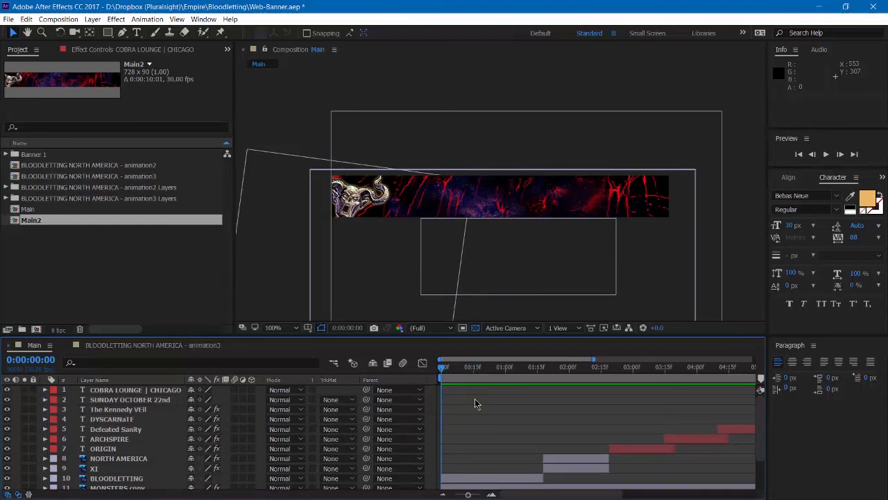
key("space")
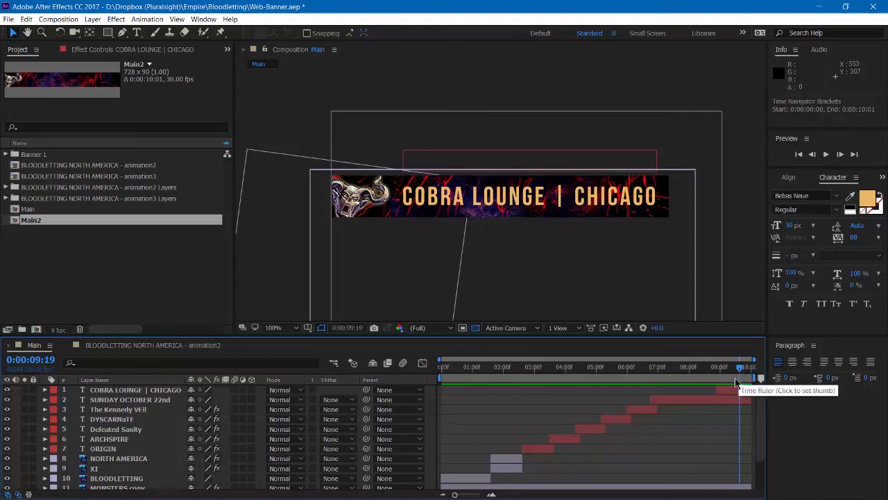
key("Page_Down")
key("Page_Down")
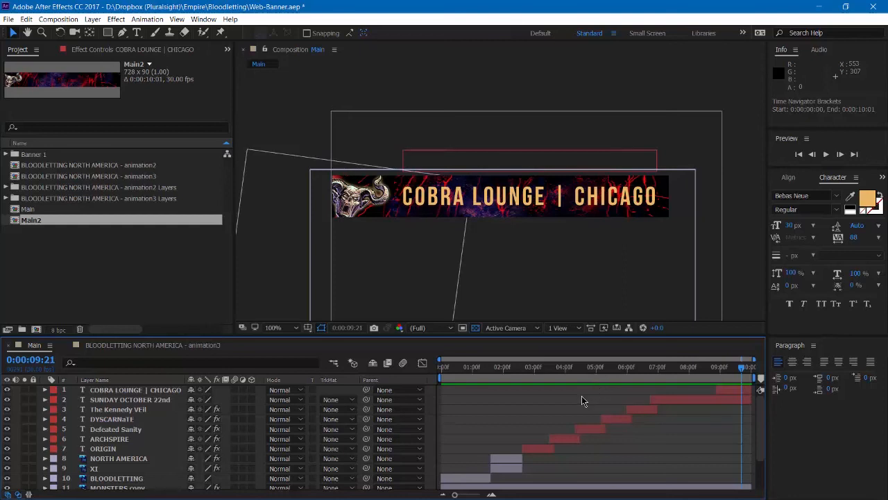
- Add the Main composition to the Render Queue
left_click(58, 20)
left_click(68, 106)
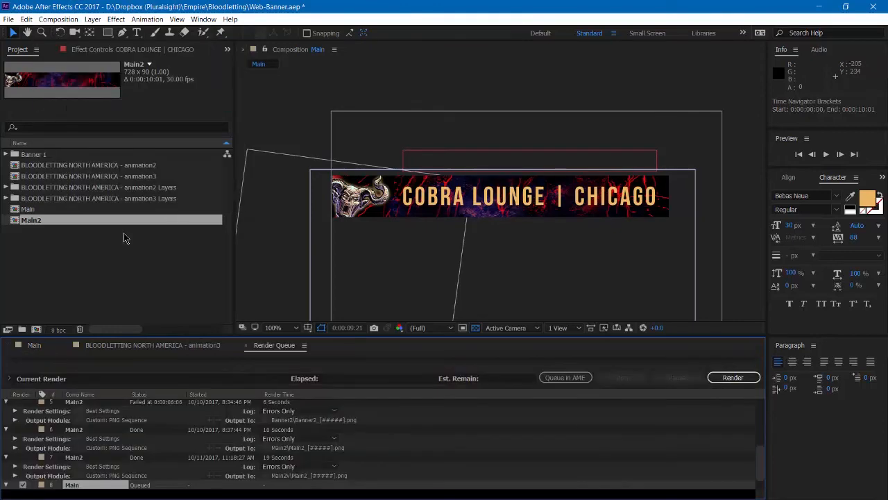
scroll(306, 428, "down", 1)
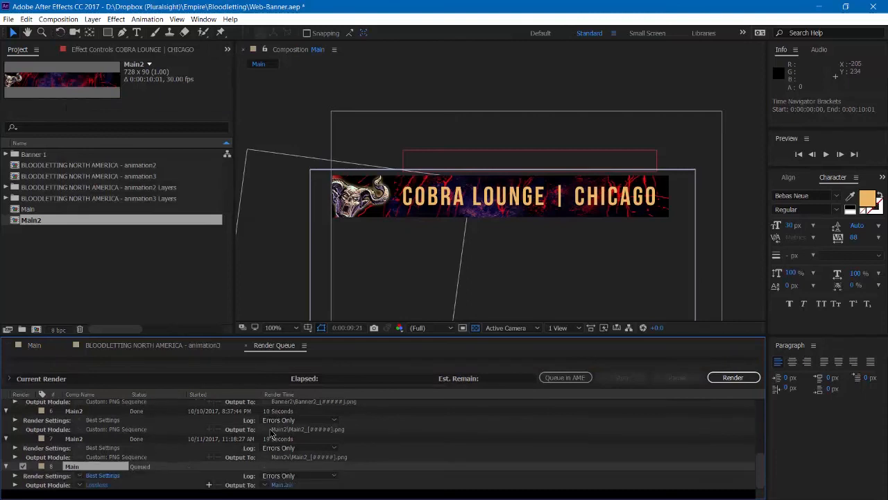
- Set the Main render's output module to PNG Sequence format with RGB + Alpha channels
left_click(97, 485)
left_click(418, 125)
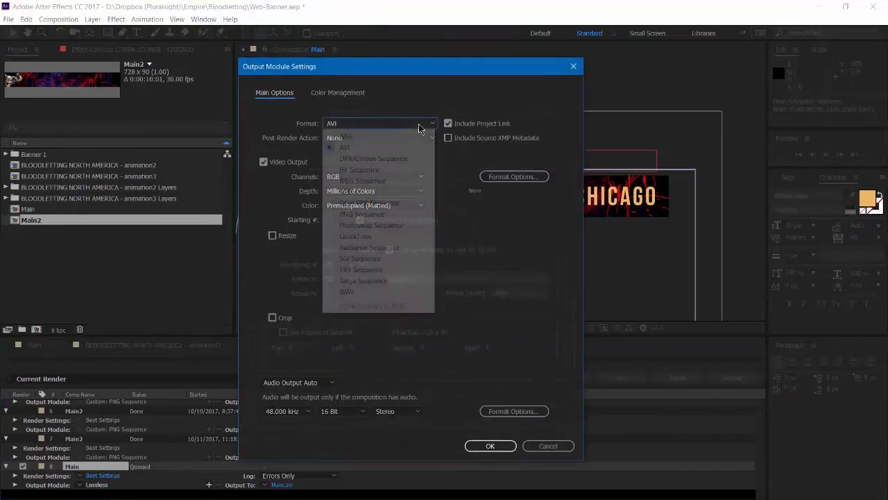
left_click(369, 219)
left_click(416, 178)
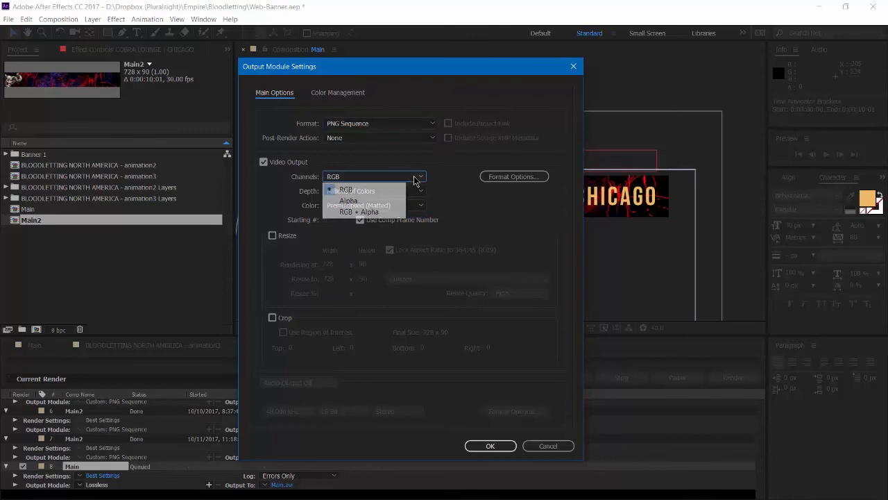
left_click(372, 213)
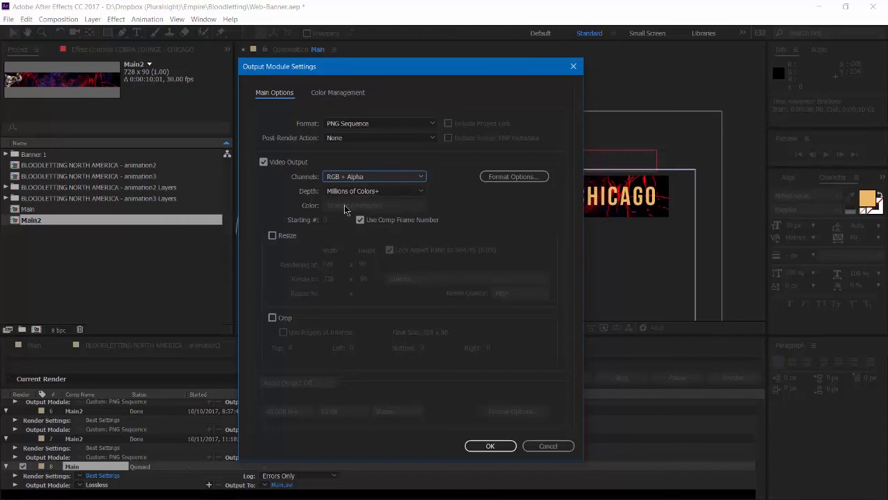
left_click(489, 445)
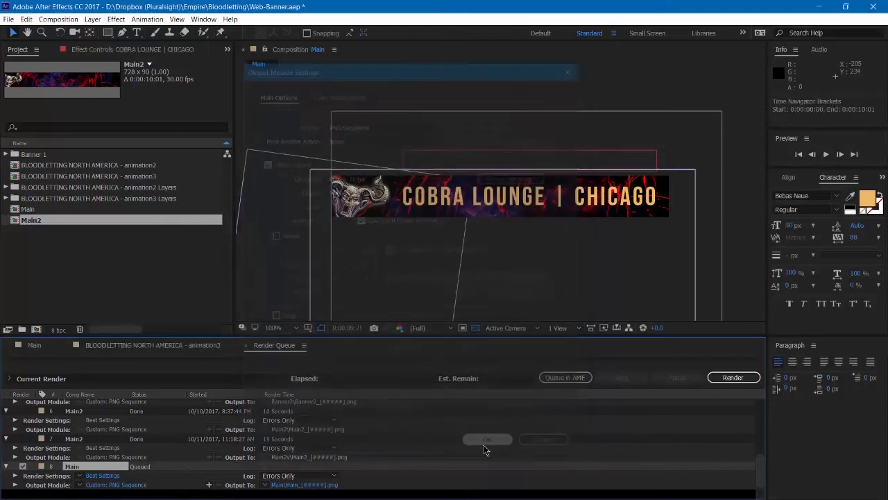
- Set the Main render to save into a subfolder named Mainv4 and start the render
left_click(294, 488)
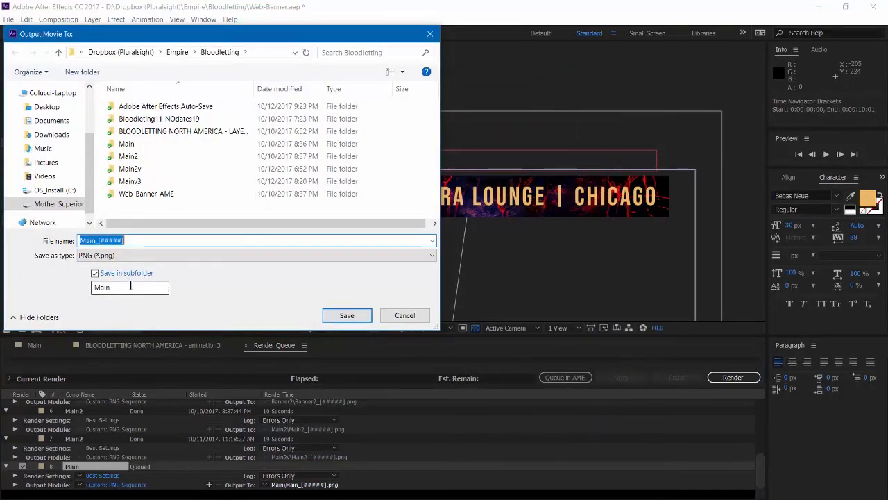
left_click(108, 287)
left_click_drag(109, 287, 87, 293)
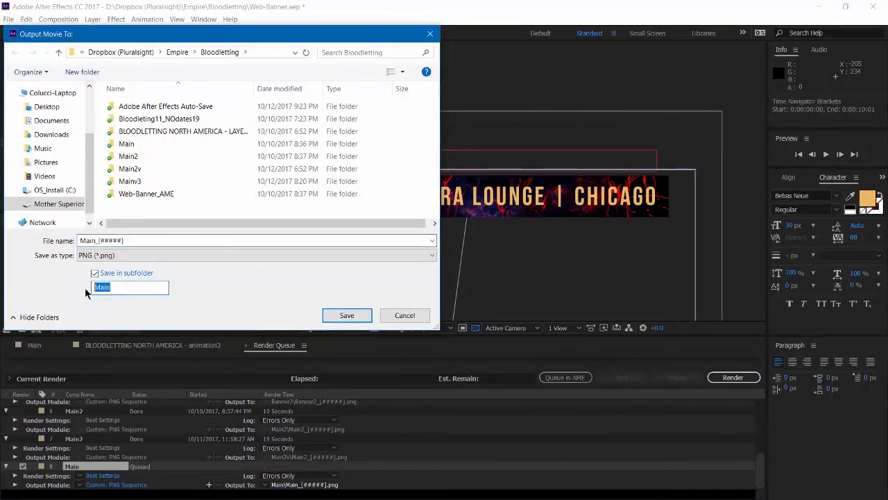
type("Main")
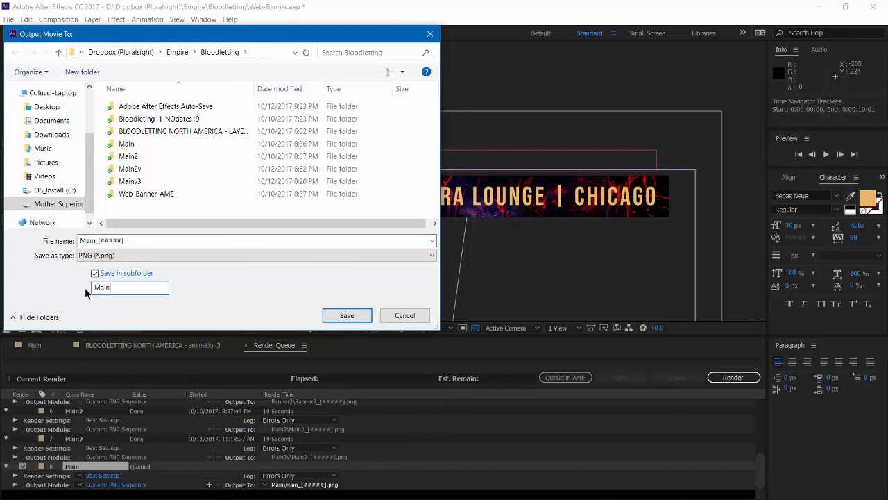
type("v4")
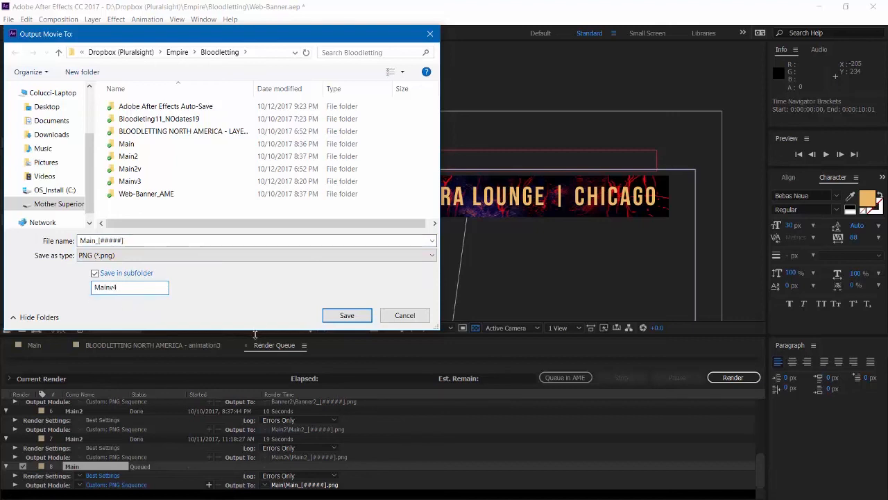
left_click(346, 315)
left_click(722, 376)
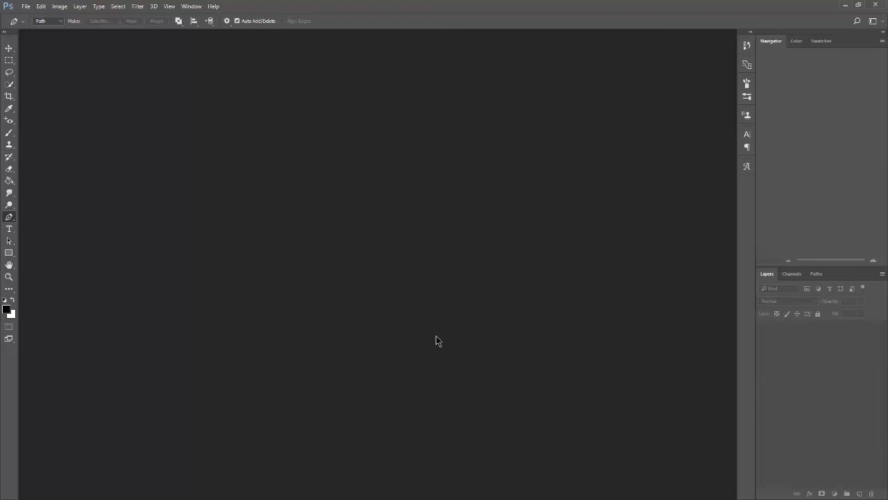
- Switch to Photoshop and change its workspace to Motion
left_click(193, 8)
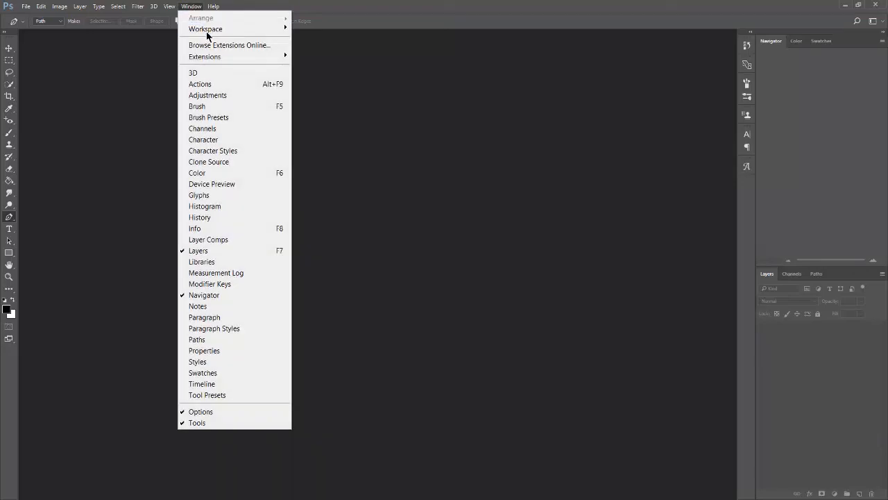
mouse_move(209, 30)
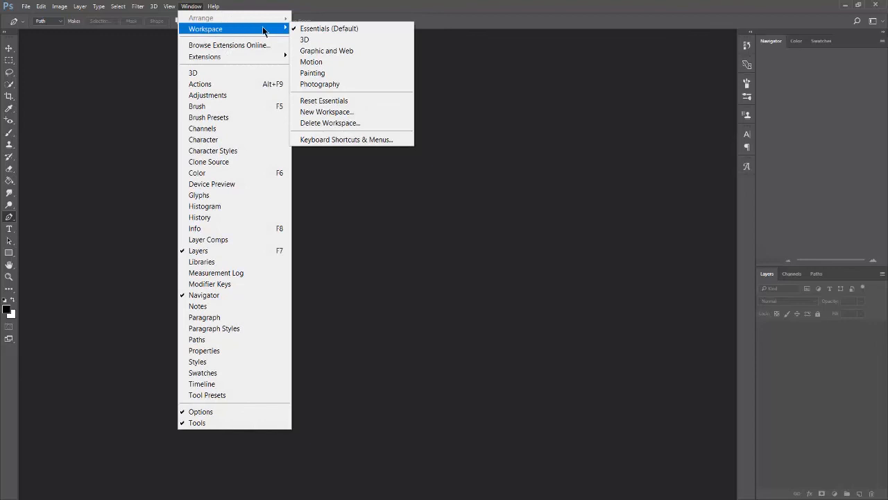
left_click(333, 62)
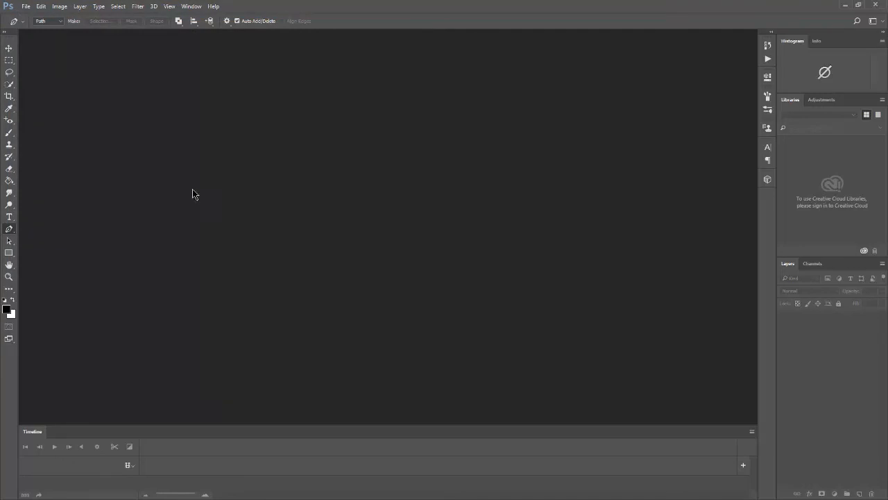
- Open Main_00000 from the Mainv3 folder as an image sequence at 30 fps and move its document window toward the workspace centre
left_click(25, 7)
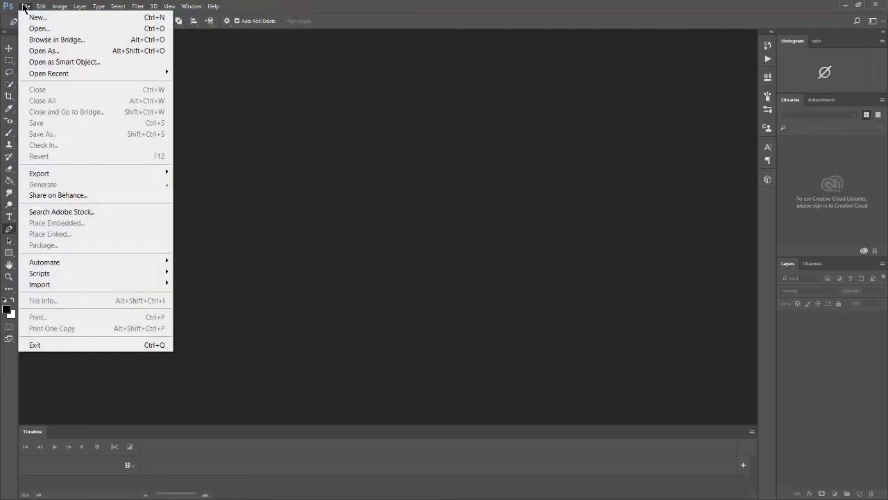
left_click(36, 29)
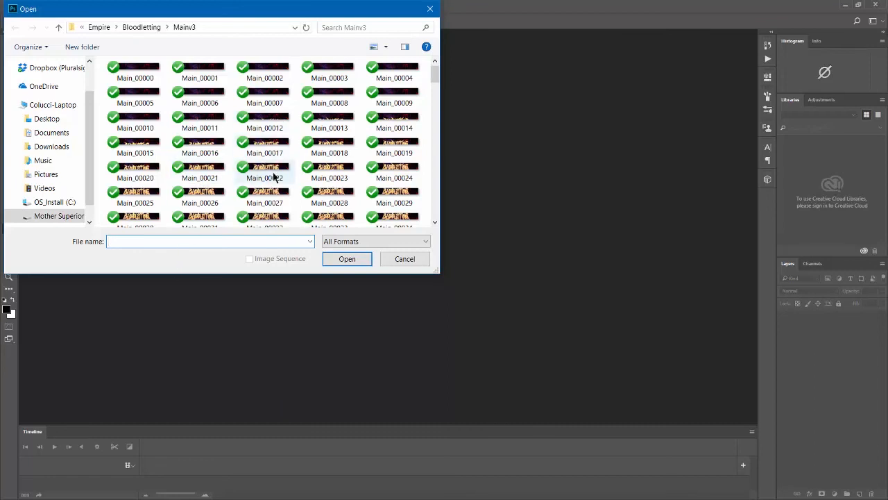
left_click(131, 71)
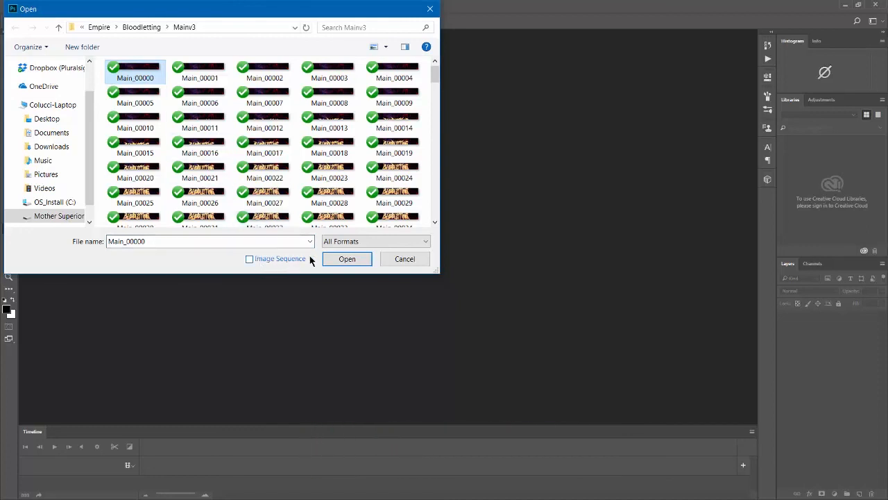
left_click(249, 260)
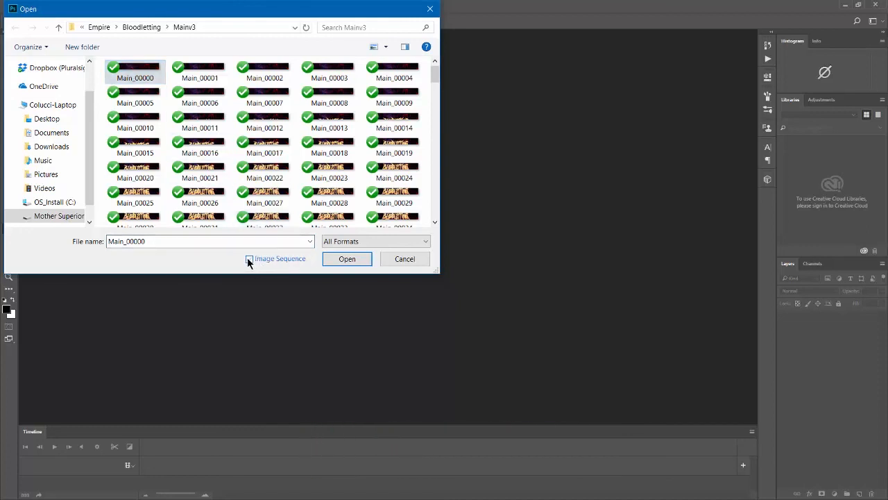
left_click(346, 259)
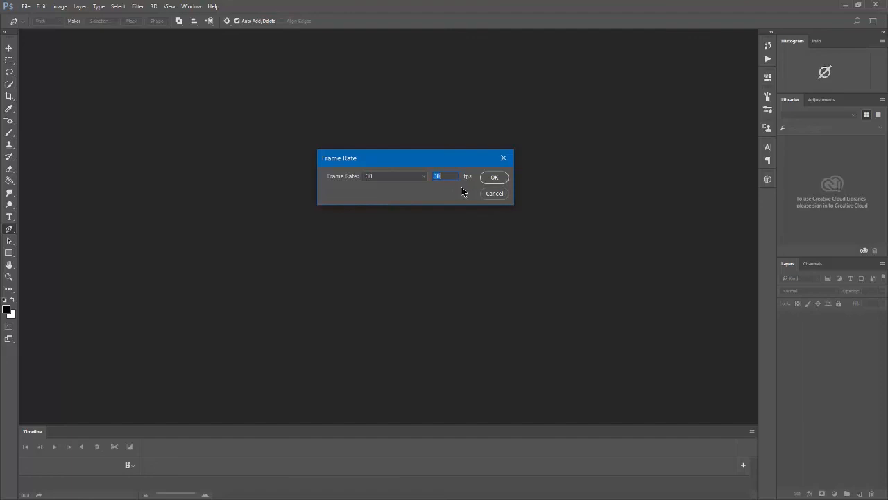
left_click(498, 179)
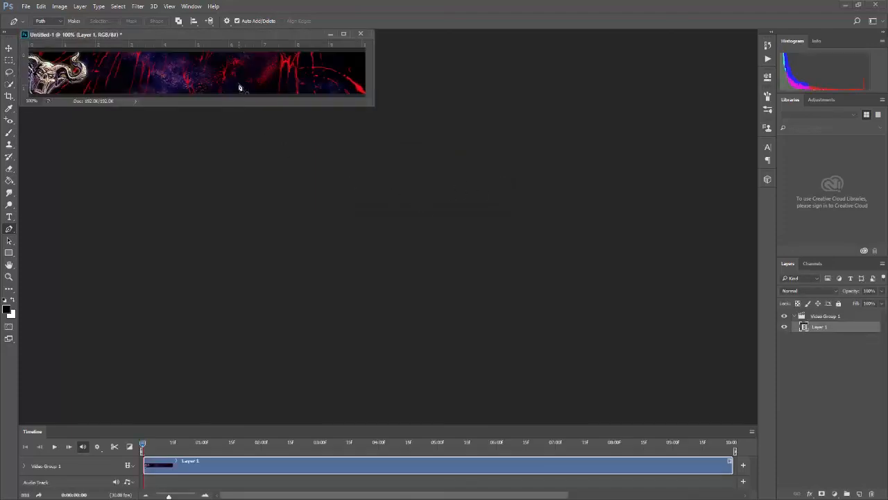
left_click_drag(235, 38, 396, 162)
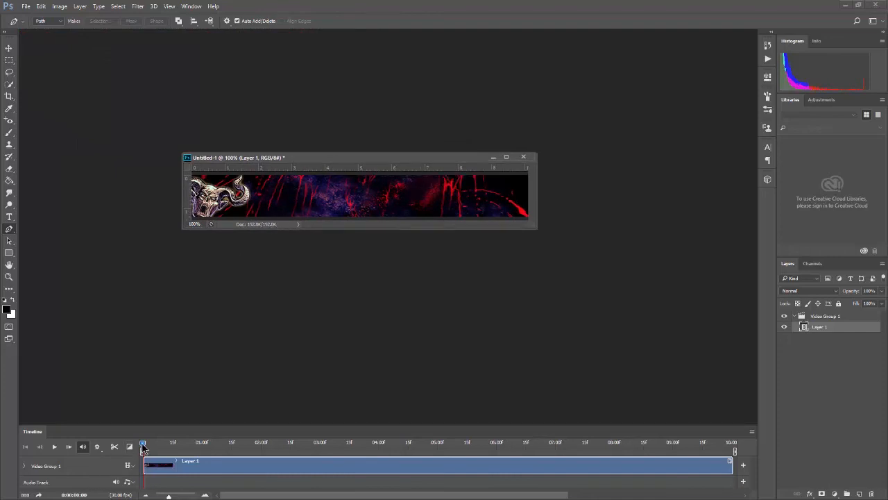
- Play the banner animation in the timeline, replay it from an earlier point, and return the playhead to the first frame
key("space")
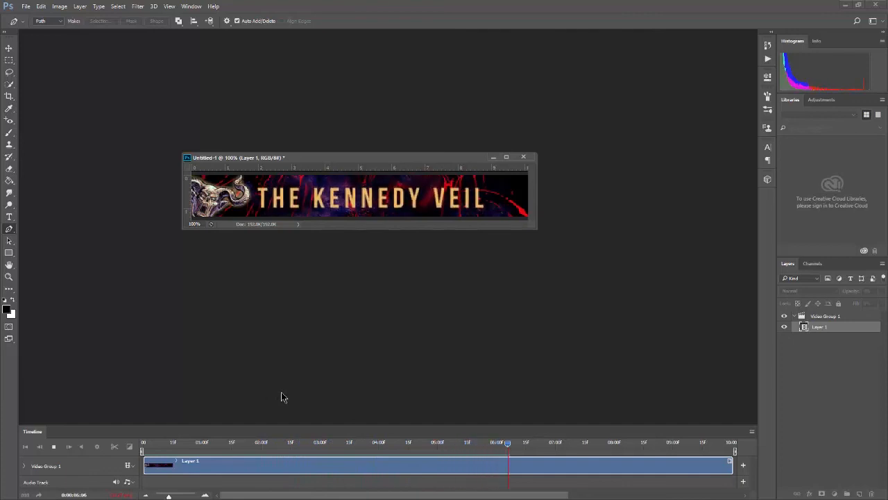
key("space")
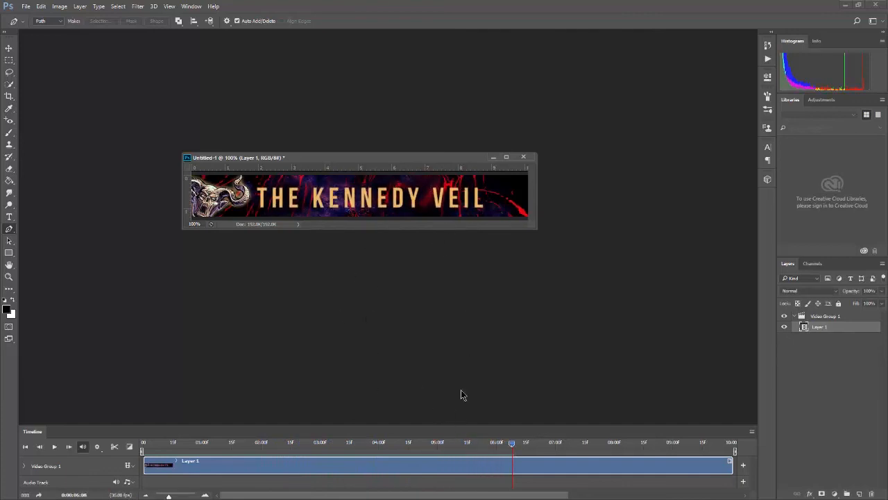
left_click(396, 443)
left_click_drag(396, 443, 307, 443)
key("space")
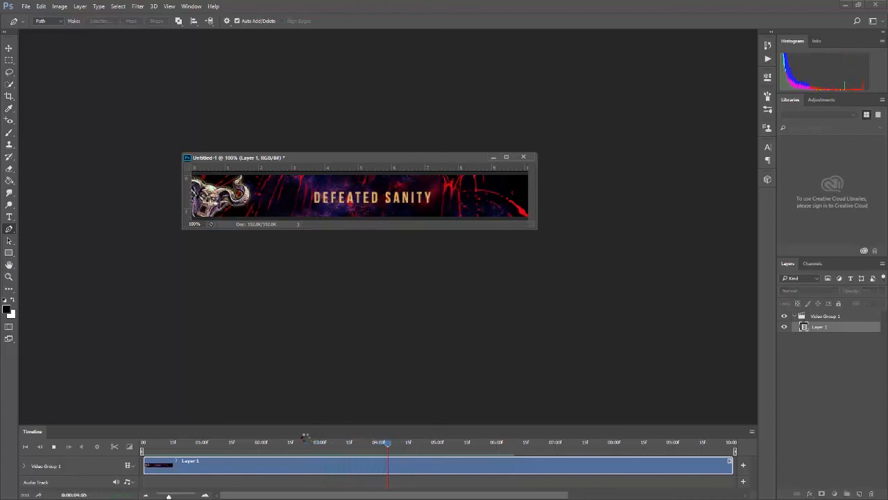
key("space")
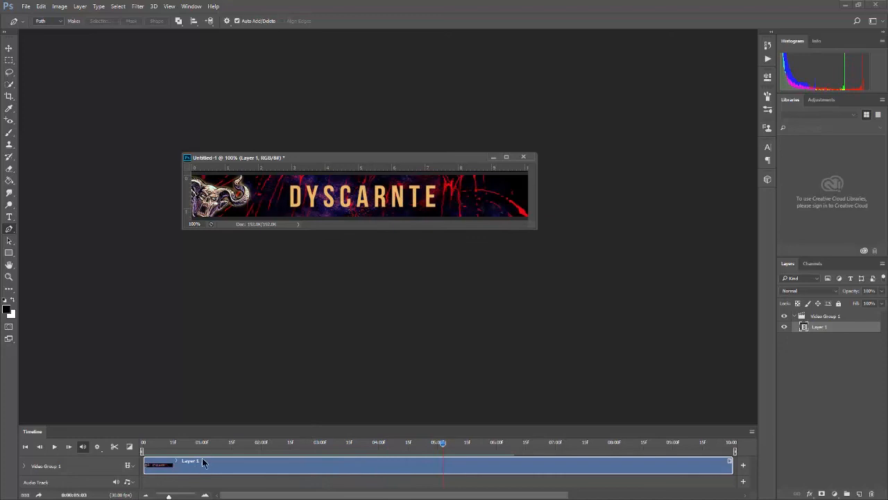
left_click(138, 450)
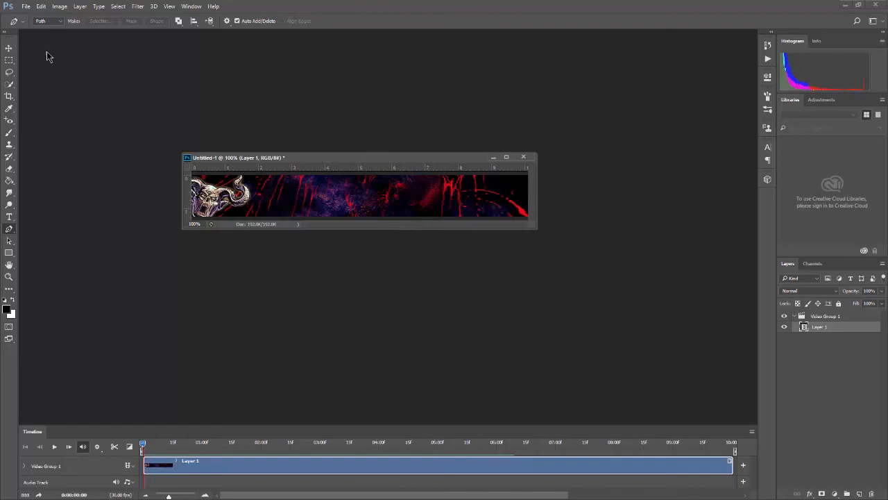
- Start a Save for Web (Legacy) export in GIF format with the animation looping set to Forever
left_click(25, 7)
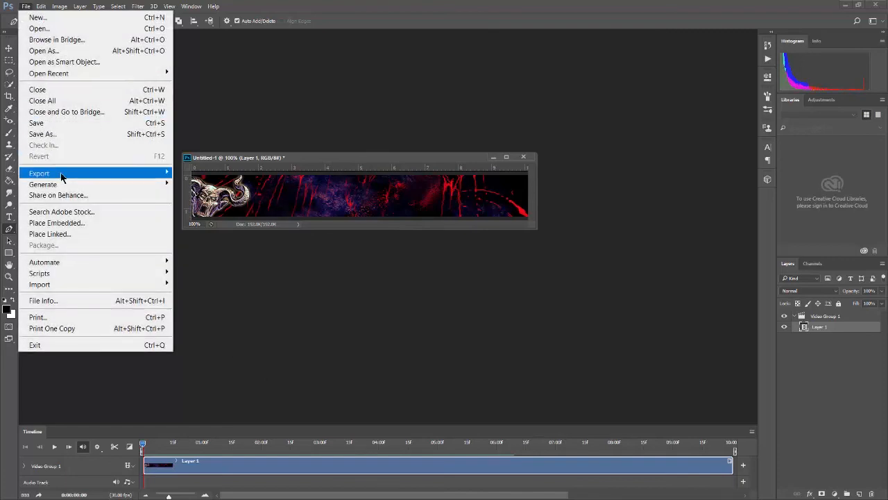
mouse_move(64, 175)
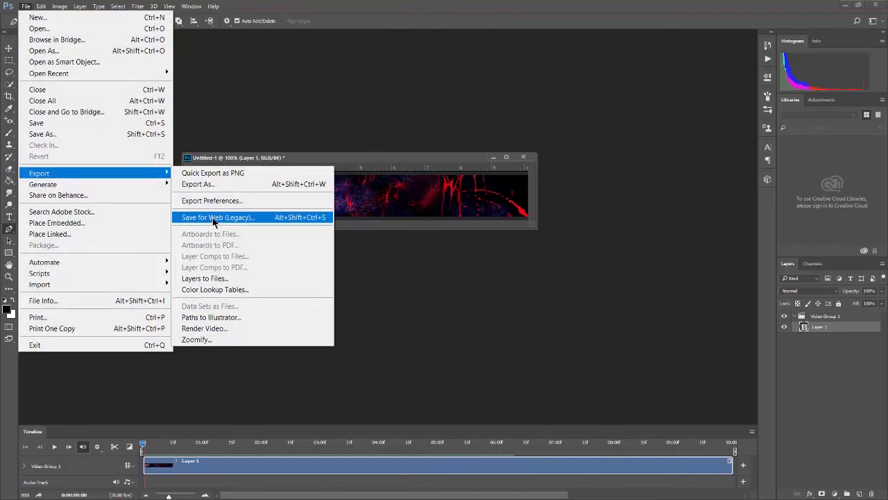
left_click(261, 219)
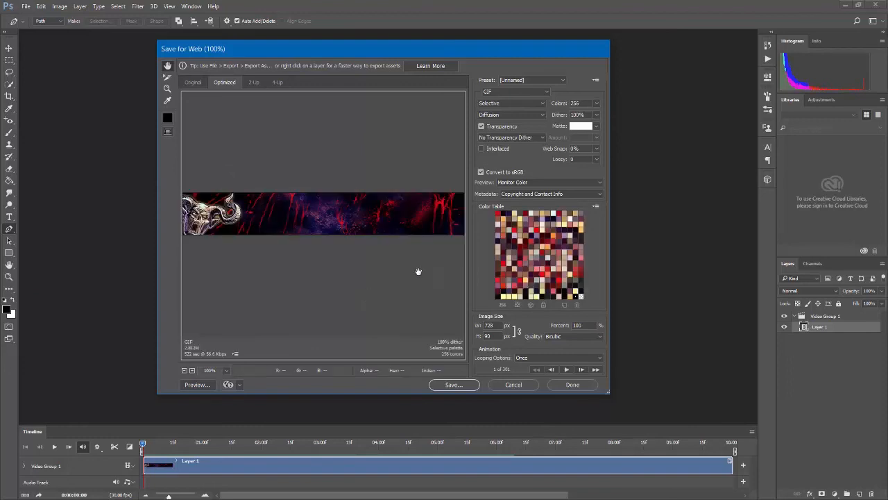
left_click(545, 92)
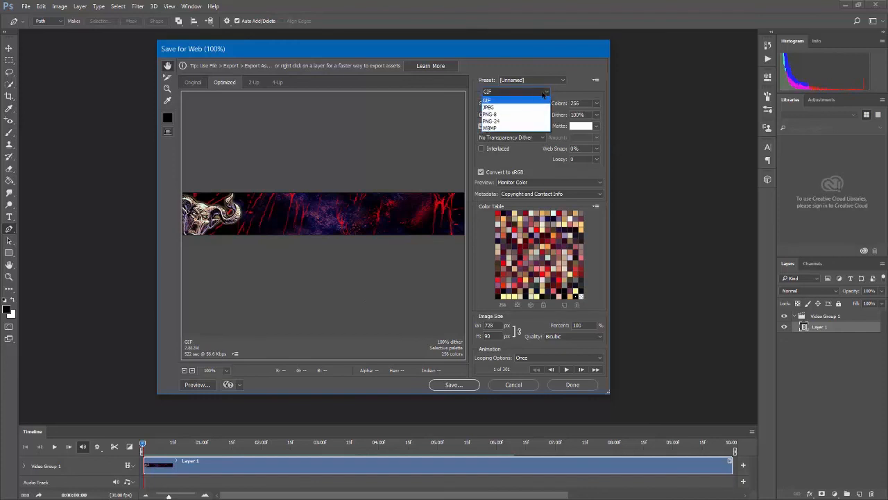
left_click(493, 101)
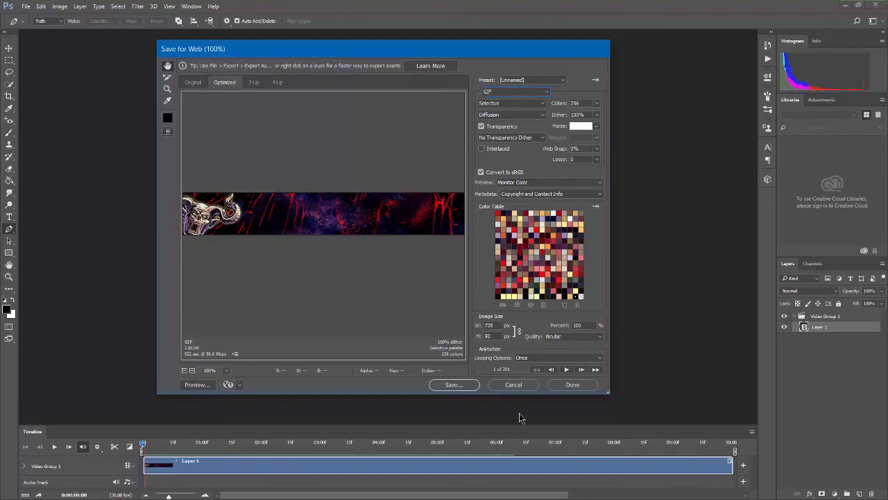
left_click(524, 358)
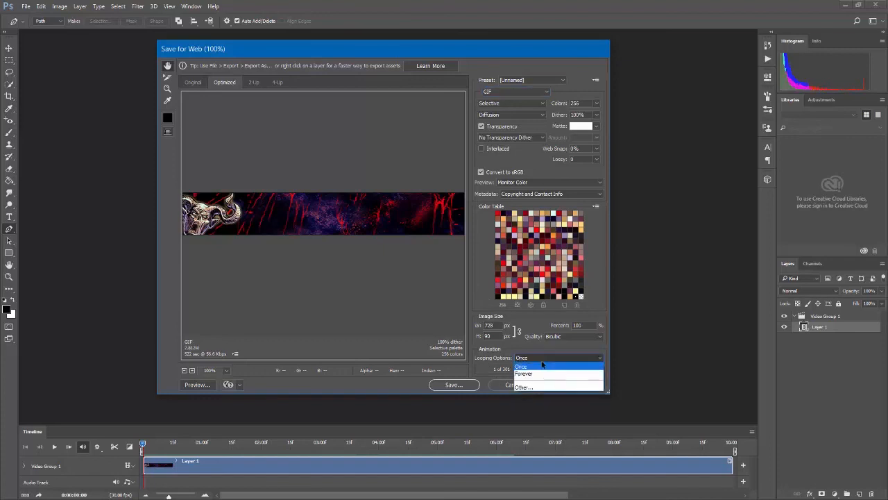
left_click(523, 373)
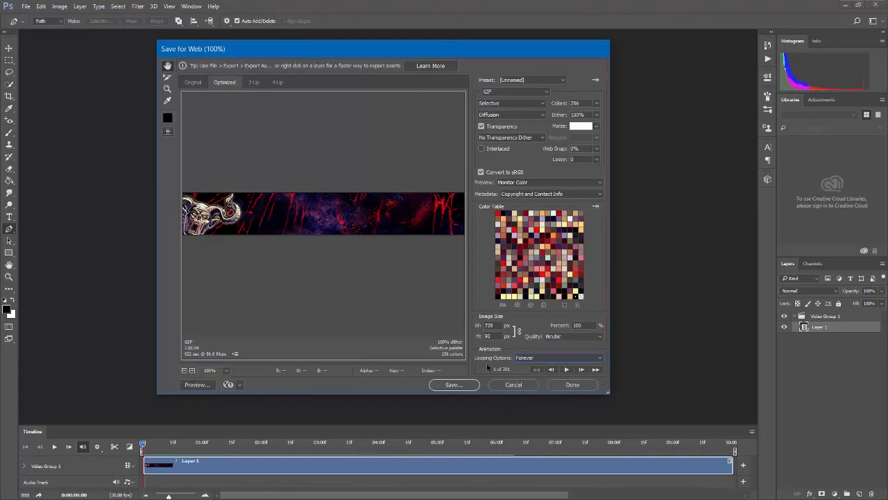
- Save the optimized GIF to the Desktop as WebBanner, replacing the existing file
left_click(448, 387)
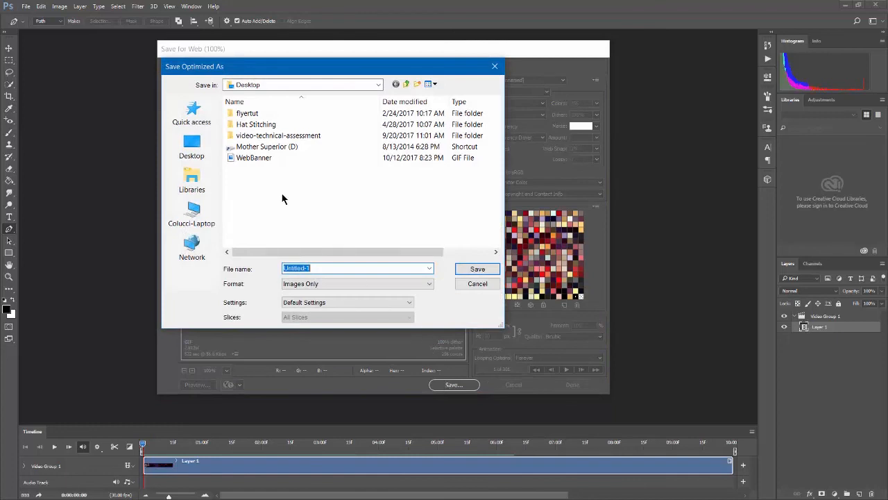
left_click(256, 159)
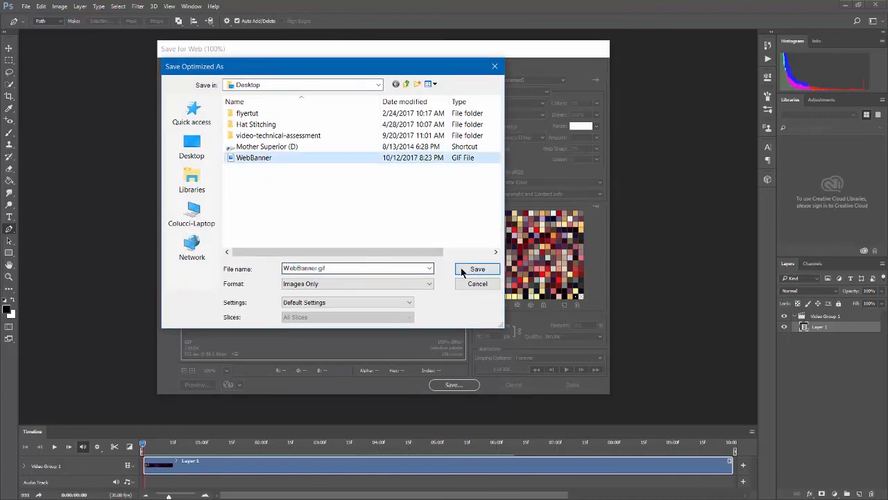
left_click(356, 267)
left_click(356, 269)
key("BackSpace")
key("BackSpace")
key("BackSpace")
key("BackSpace")
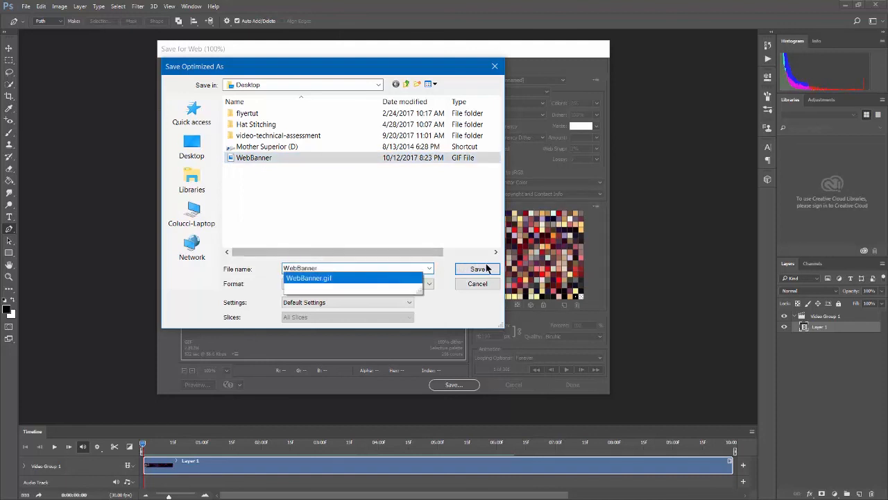
left_click(487, 269)
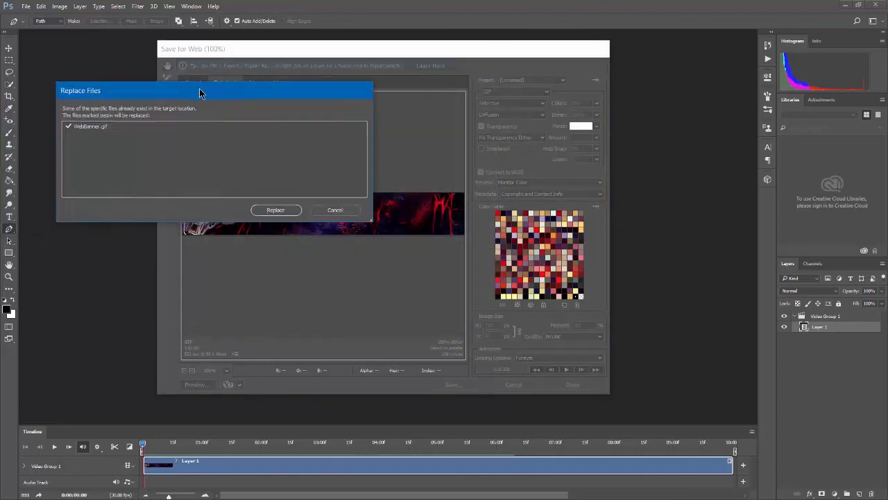
left_click(346, 222)
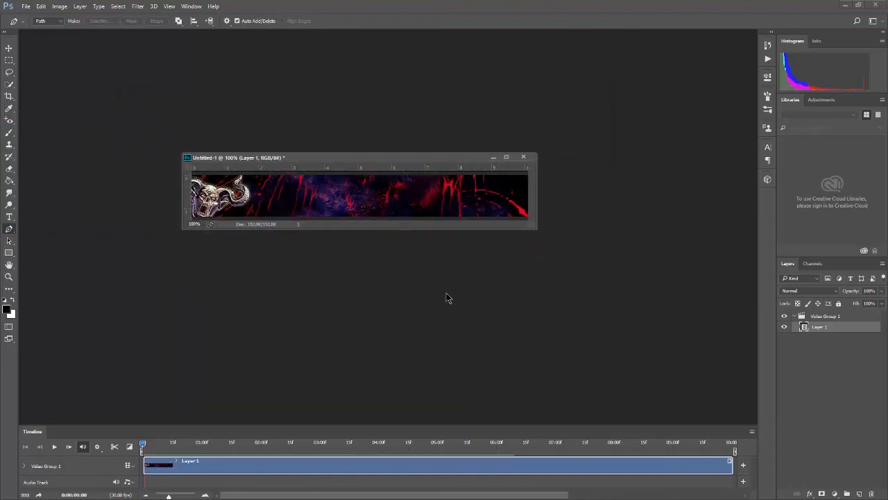
- Minimize Photoshop and open the WebBanner GIF from the desktop in Photos to check the animation
left_click(845, 5)
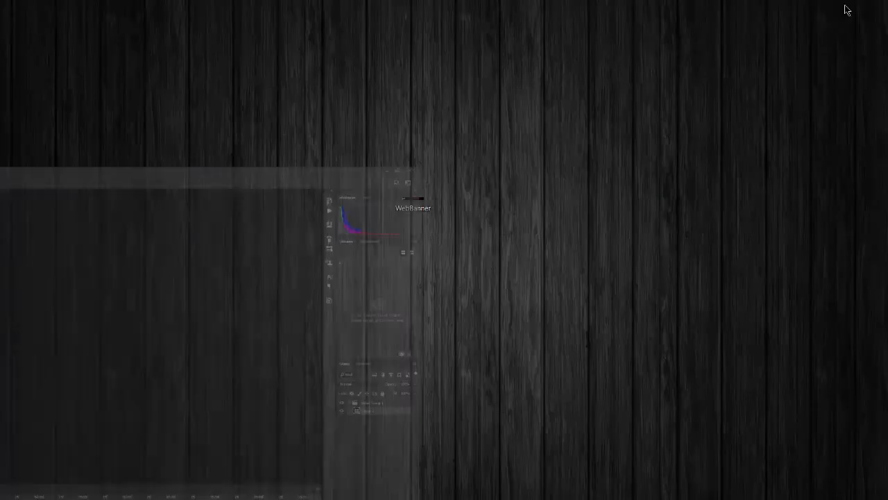
double_click(411, 207)
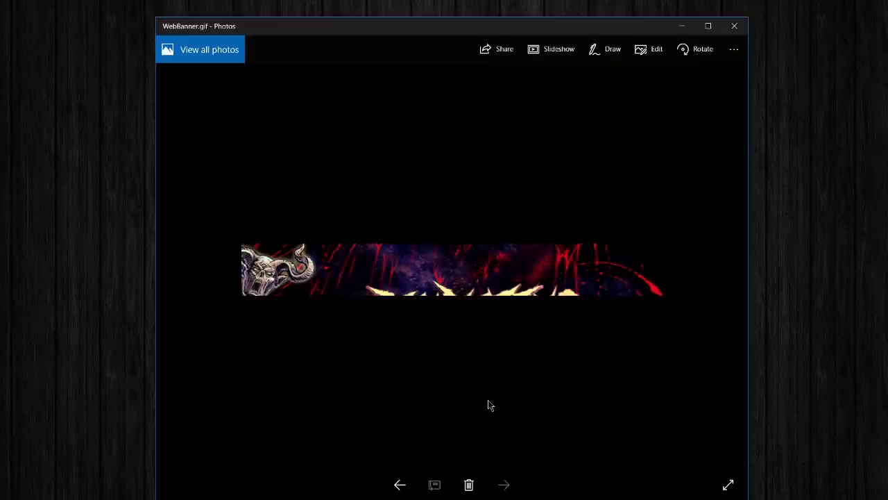